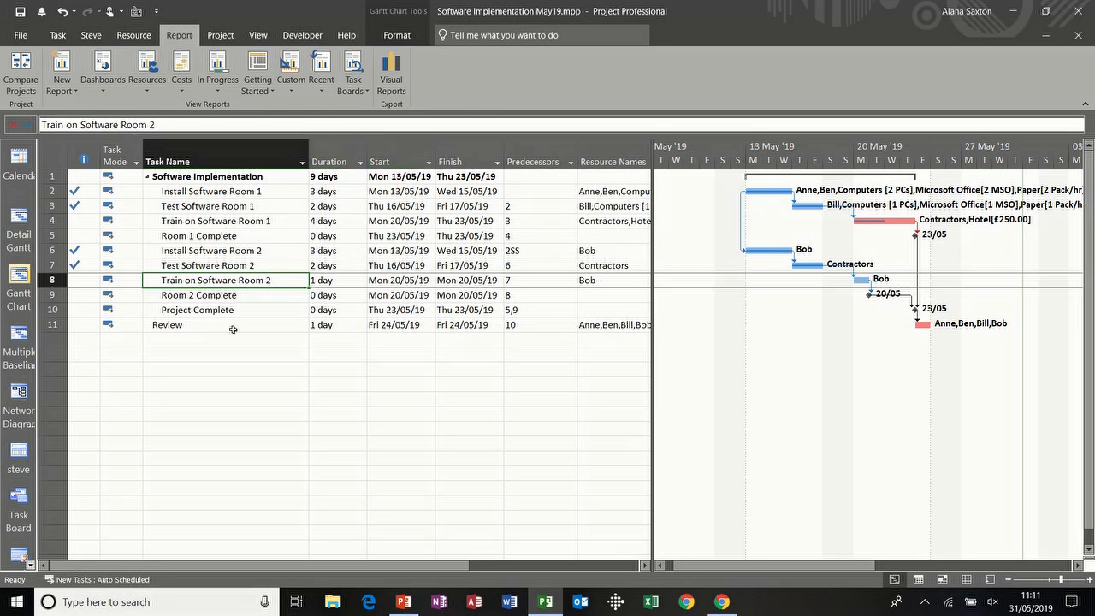
- Rename the task custom field Text1 to "Manager Responsible"
{"action": "left_click", "coordinate": [389, 155]}
{"action": "right_click", "coordinate": [389, 156]}
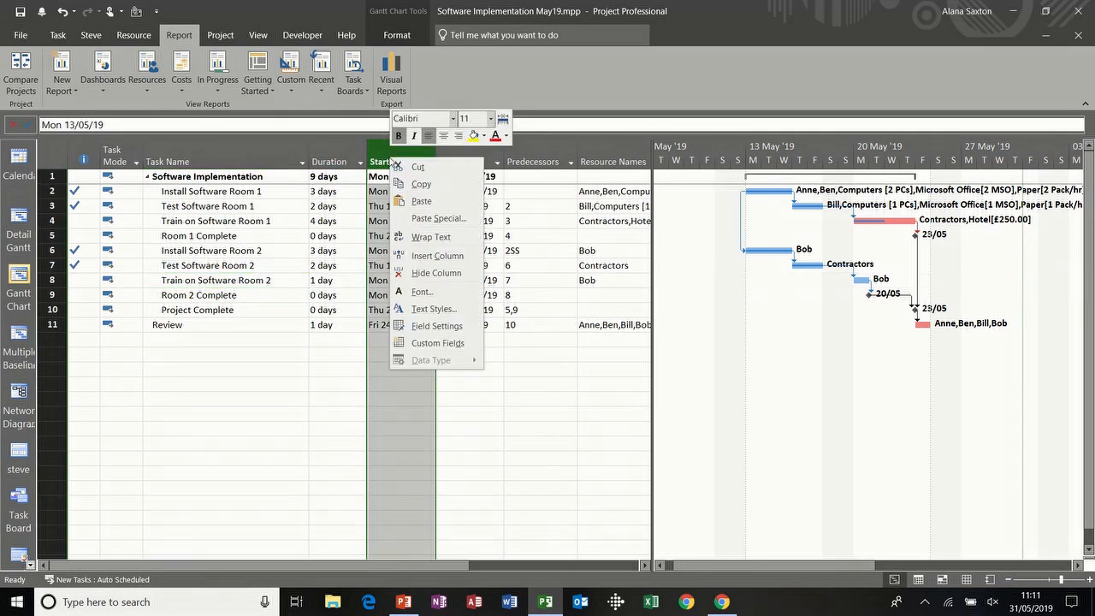
{"action": "left_click", "coordinate": [435, 344]}
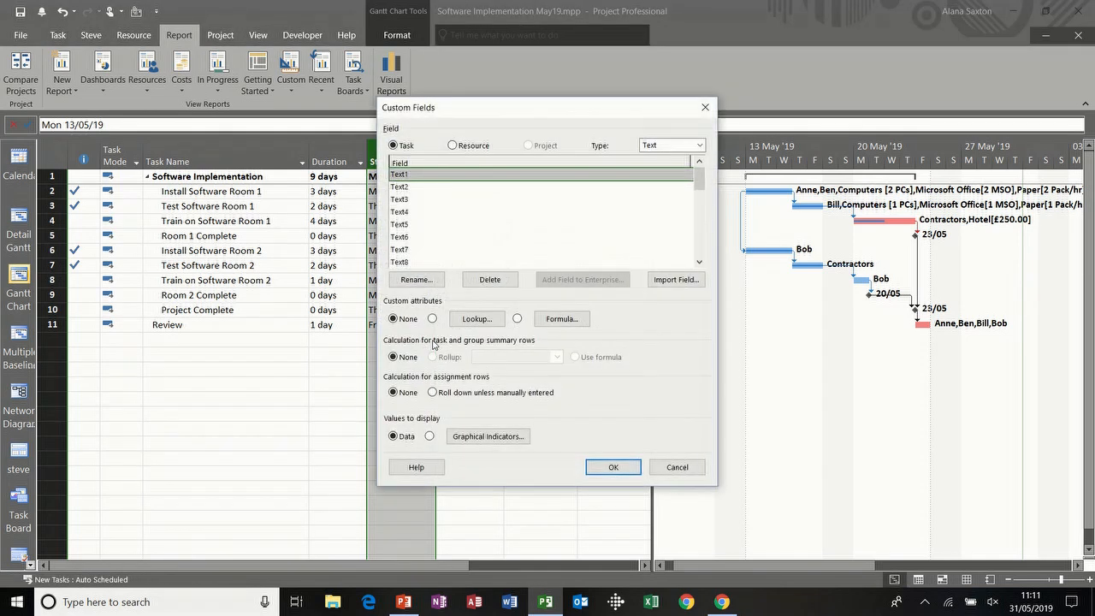
{"action": "left_click", "coordinate": [700, 146]}
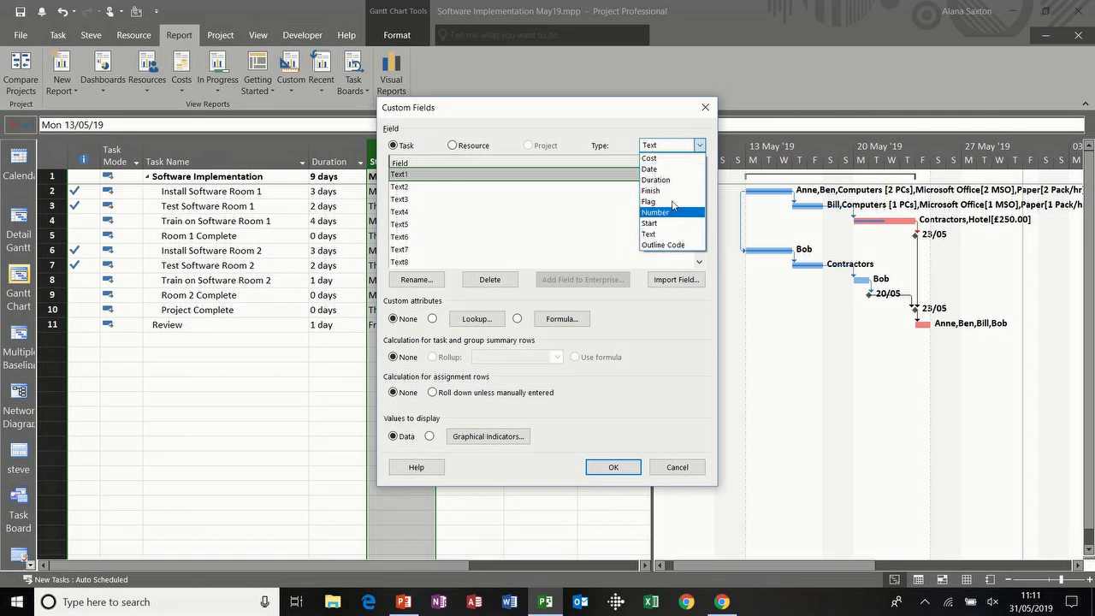
{"action": "left_click", "coordinate": [699, 150]}
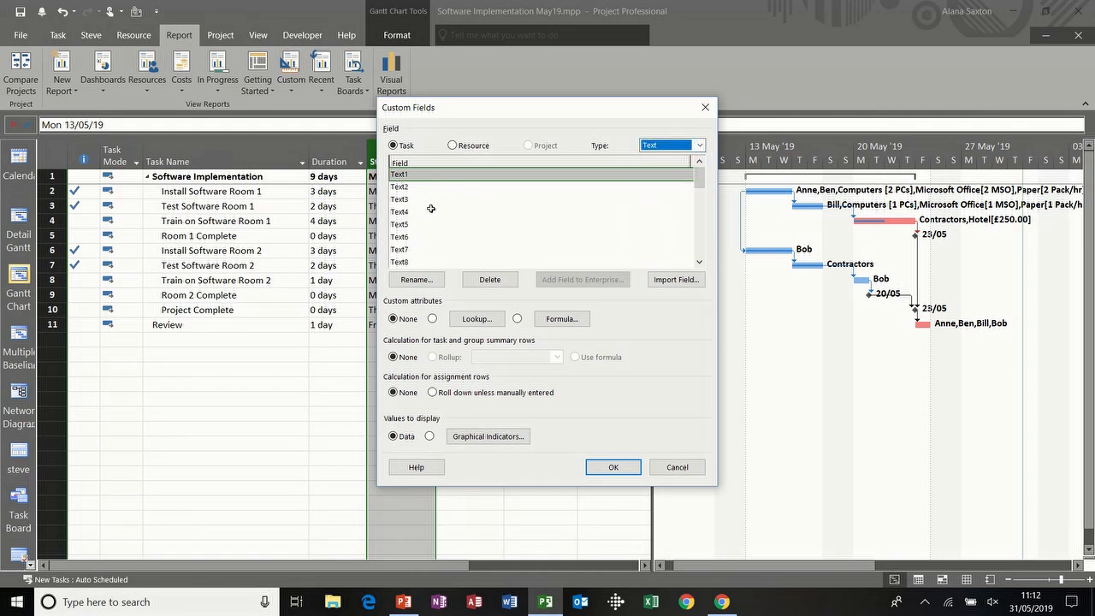
{"action": "left_click", "coordinate": [417, 280]}
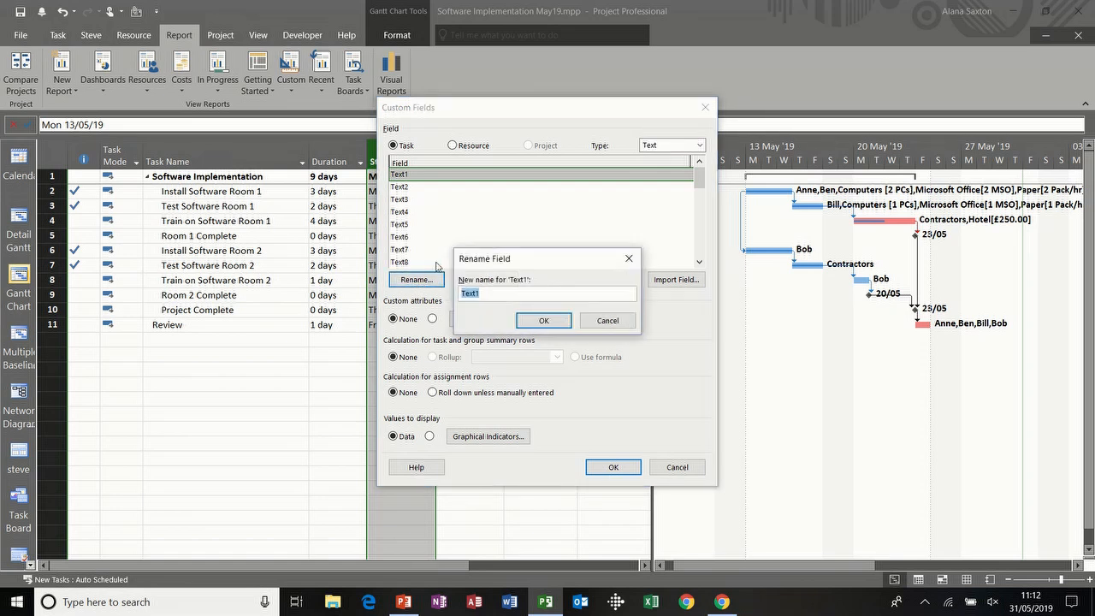
{"action": "type", "text": "Manager Responsible"}
{"action": "left_click", "coordinate": [542, 320]}
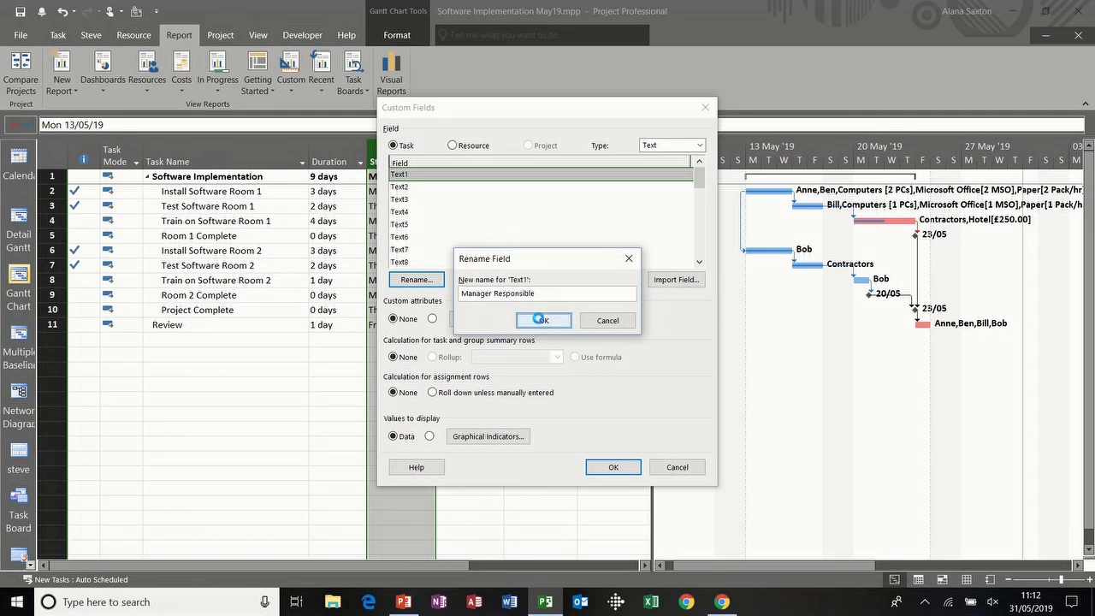
- Start a lookup table for Manager Responsible with one manager's name and extension as a value, and a second manager's extension as the description
{"action": "left_click", "coordinate": [477, 322]}
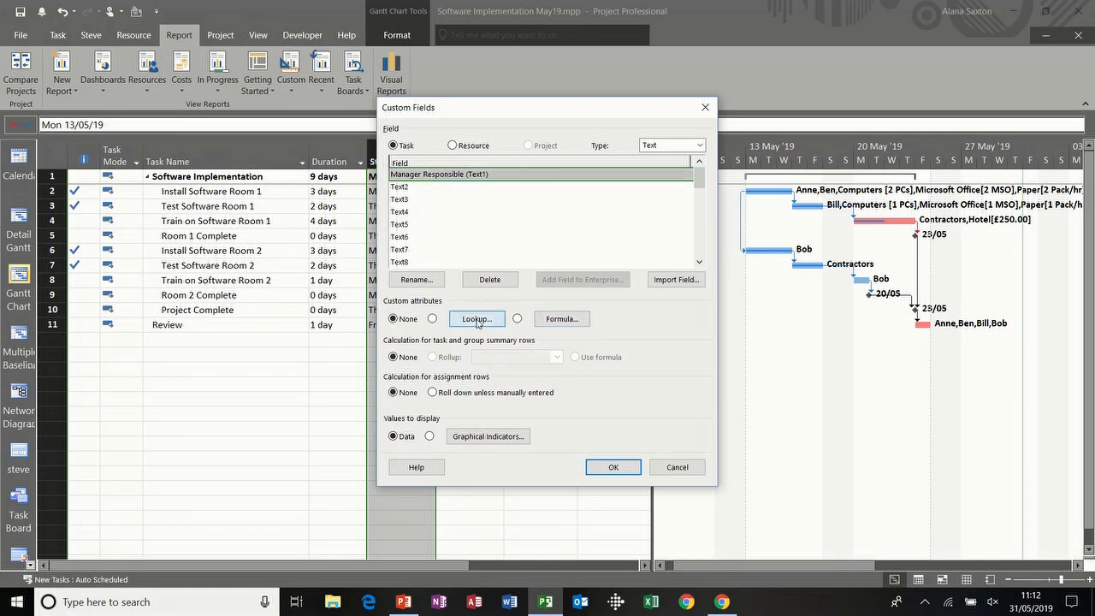
{"action": "type", "text": "Mr Black Ext 123"}
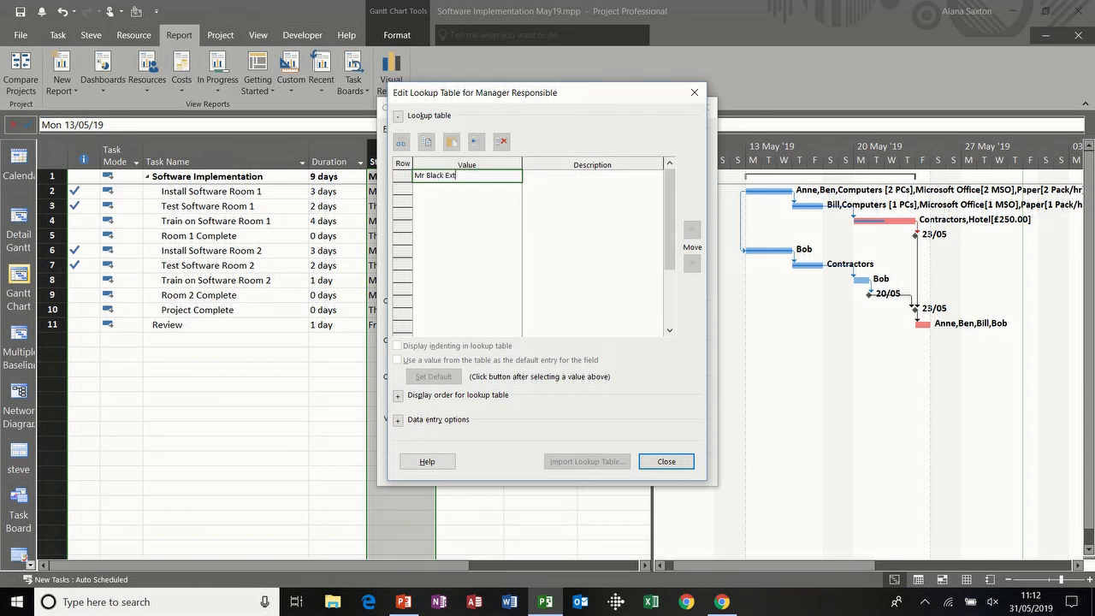
{"action": "left_click", "coordinate": [444, 187]}
{"action": "type", "text": "M"}
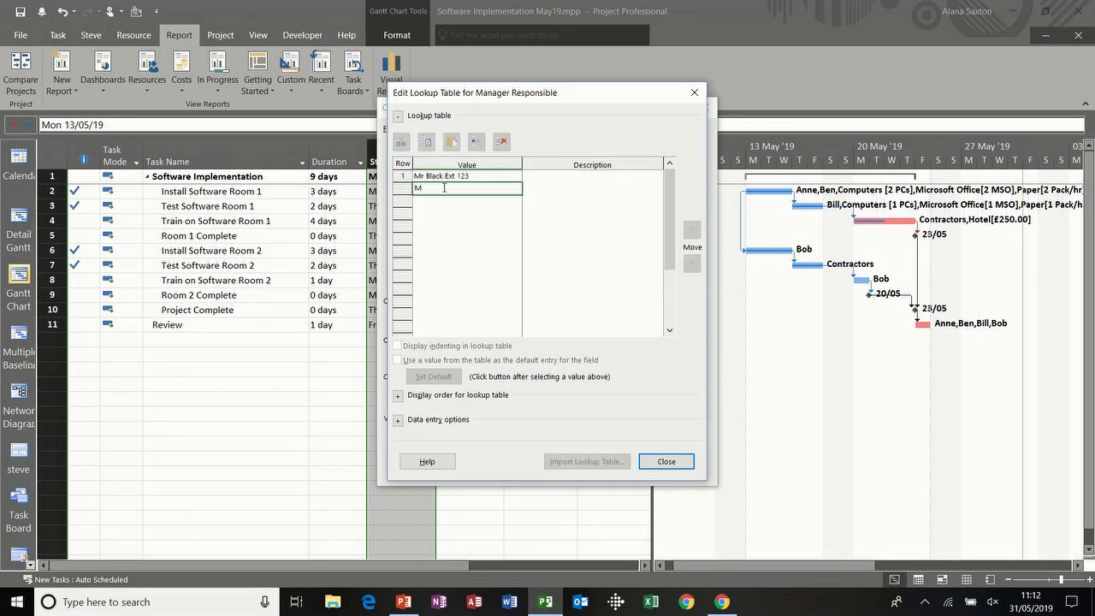
{"action": "type", "text": "iss White"}
{"action": "left_click", "coordinate": [541, 190]}
{"action": "type", "text": "Ext 111"}
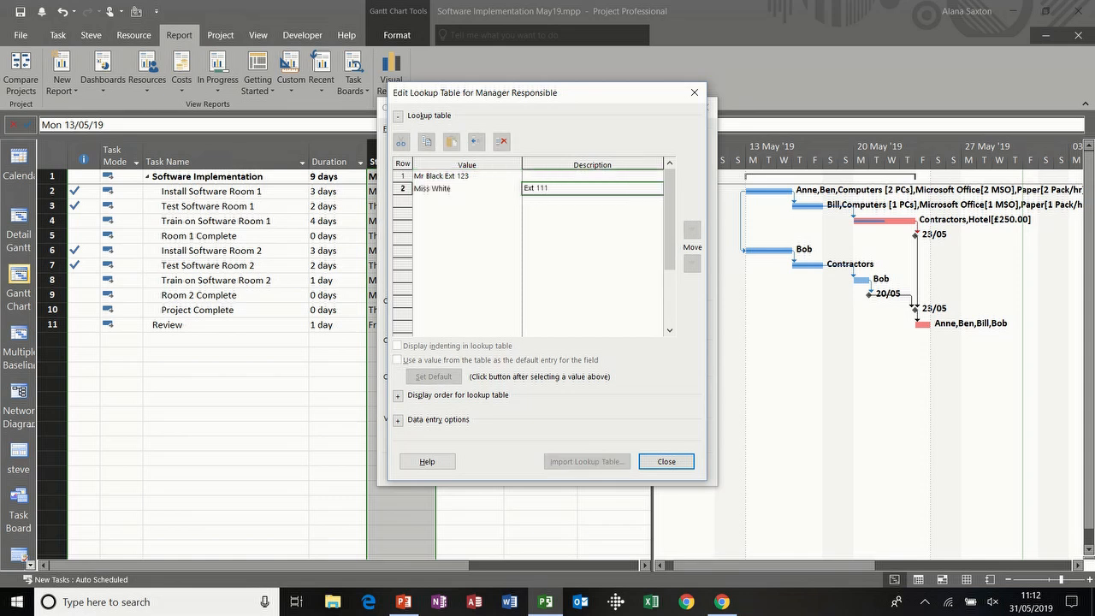
- Add a third manager's name and extension to the lookup table, then accept the list restriction and save the custom field
{"action": "left_click", "coordinate": [469, 201]}
{"action": "type", "text": "Mr Green Ext 333"}
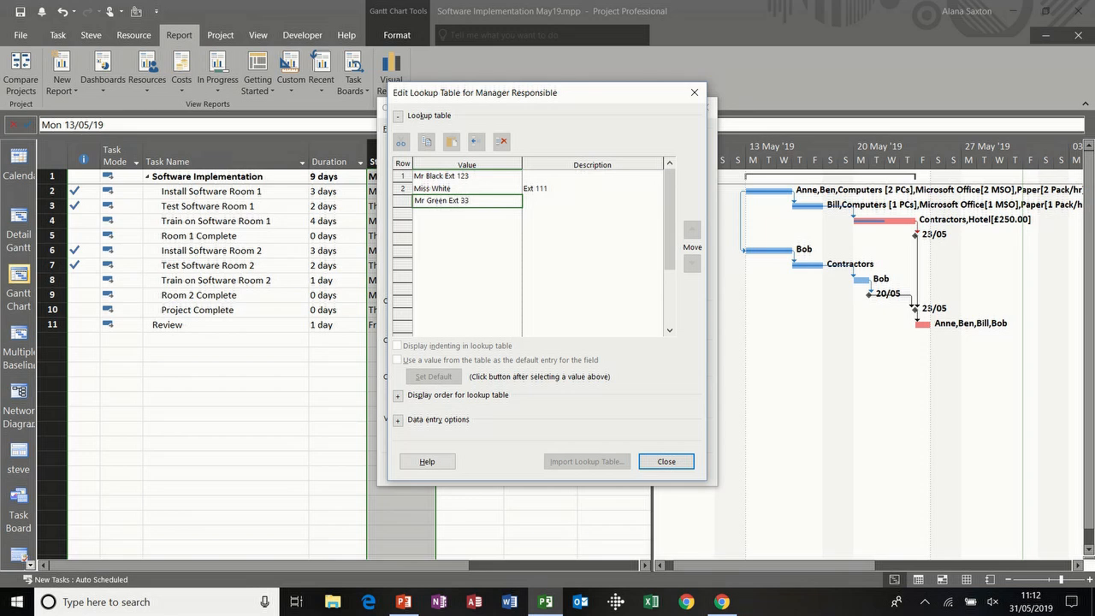
{"action": "left_click", "coordinate": [661, 461]}
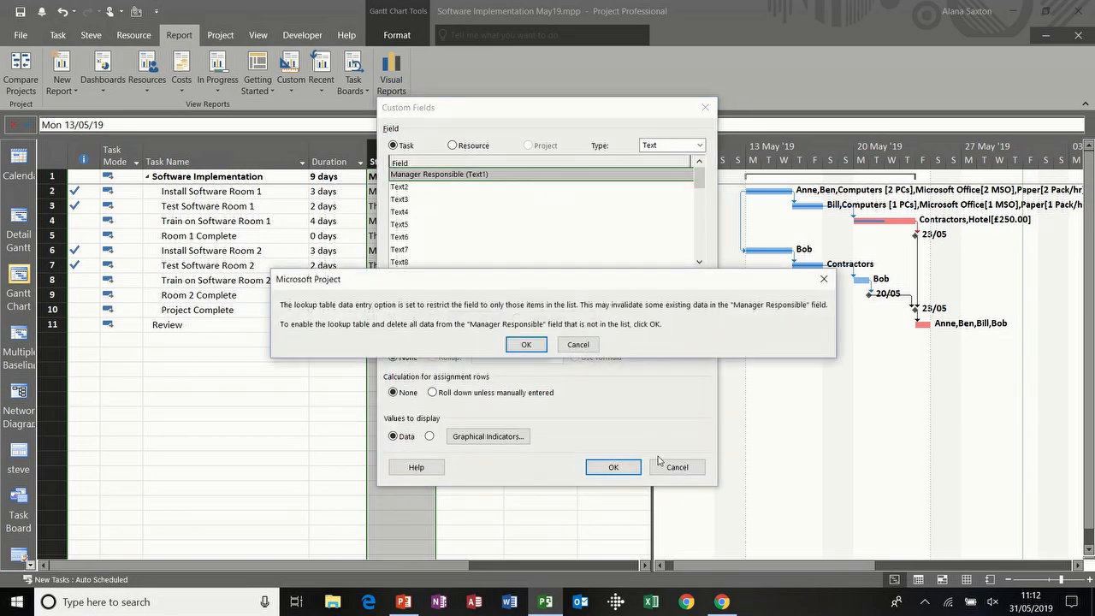
{"action": "left_click", "coordinate": [529, 345]}
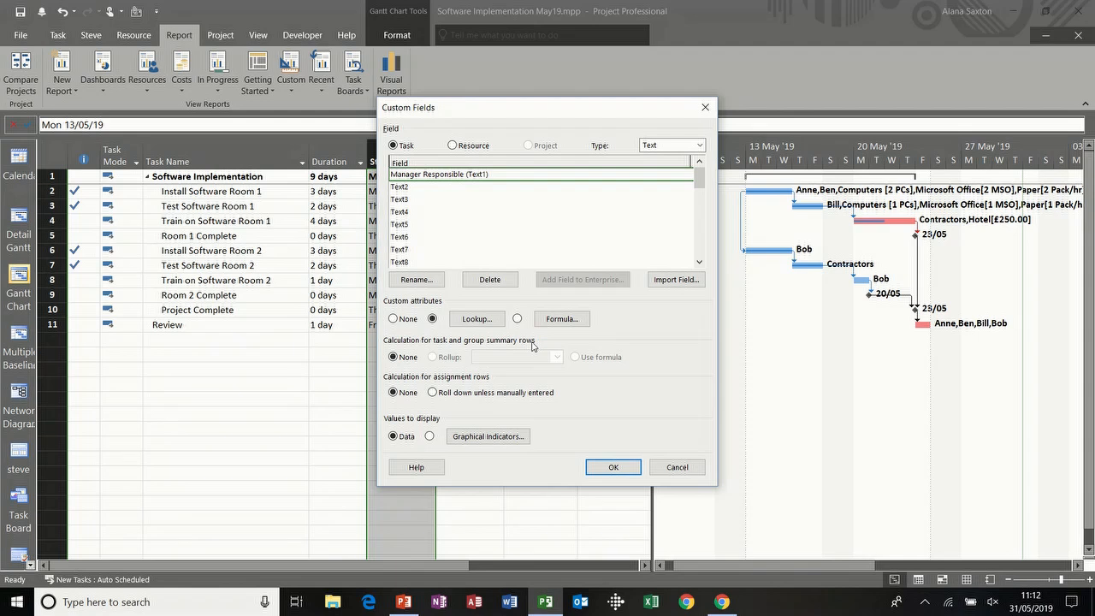
{"action": "left_click", "coordinate": [413, 185]}
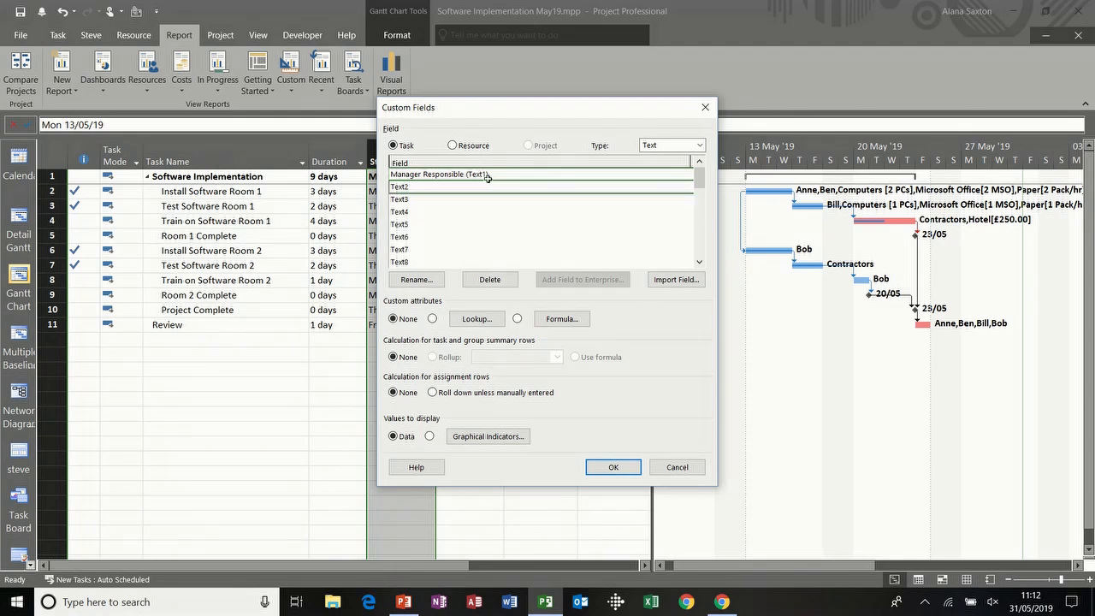
{"action": "left_click", "coordinate": [612, 467]}
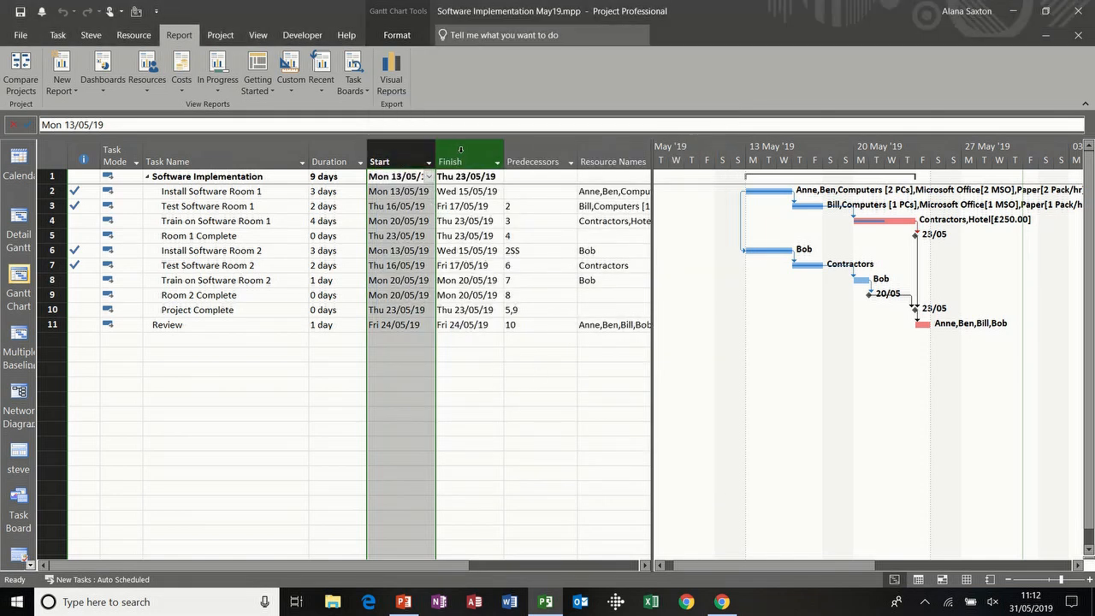
- Insert the Text1 (Manager Responsible) column before the Finish column
{"action": "right_click", "coordinate": [461, 150]}
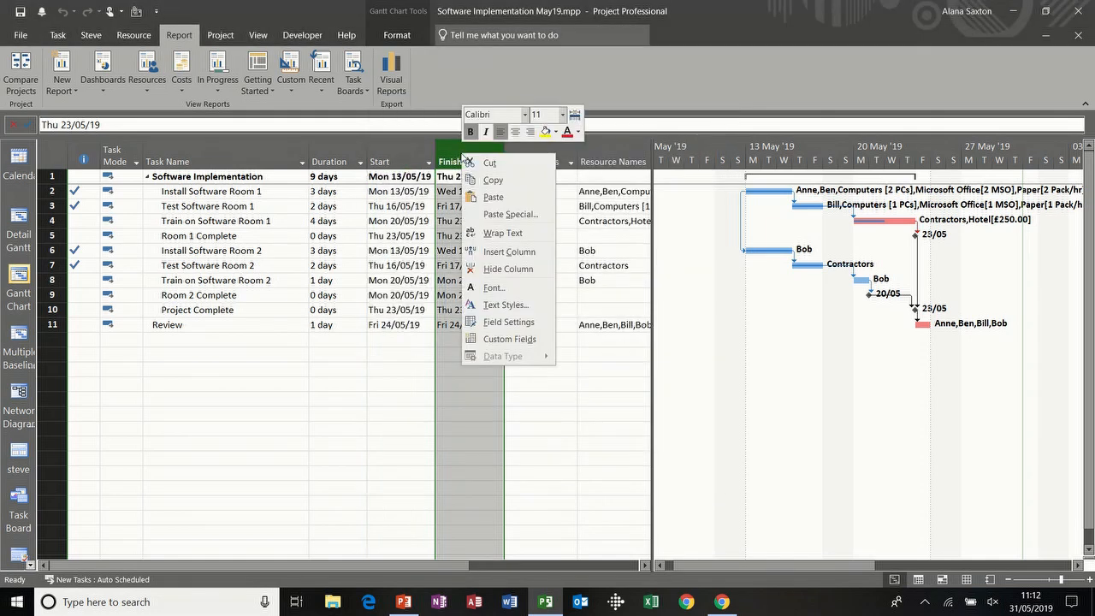
{"action": "left_click", "coordinate": [503, 253]}
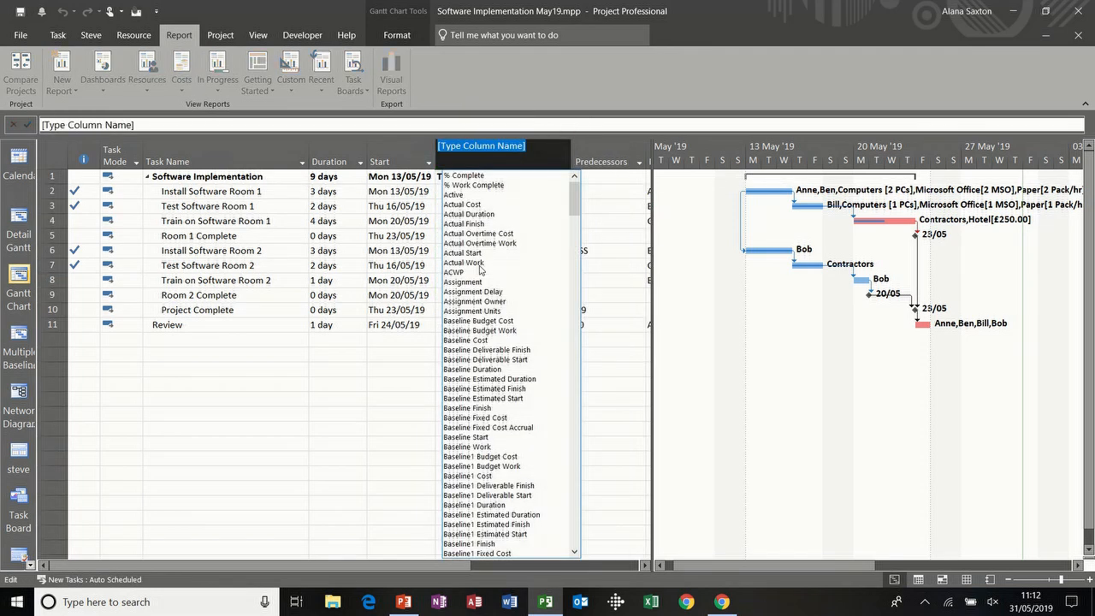
{"action": "type", "text": "task Calendar"}
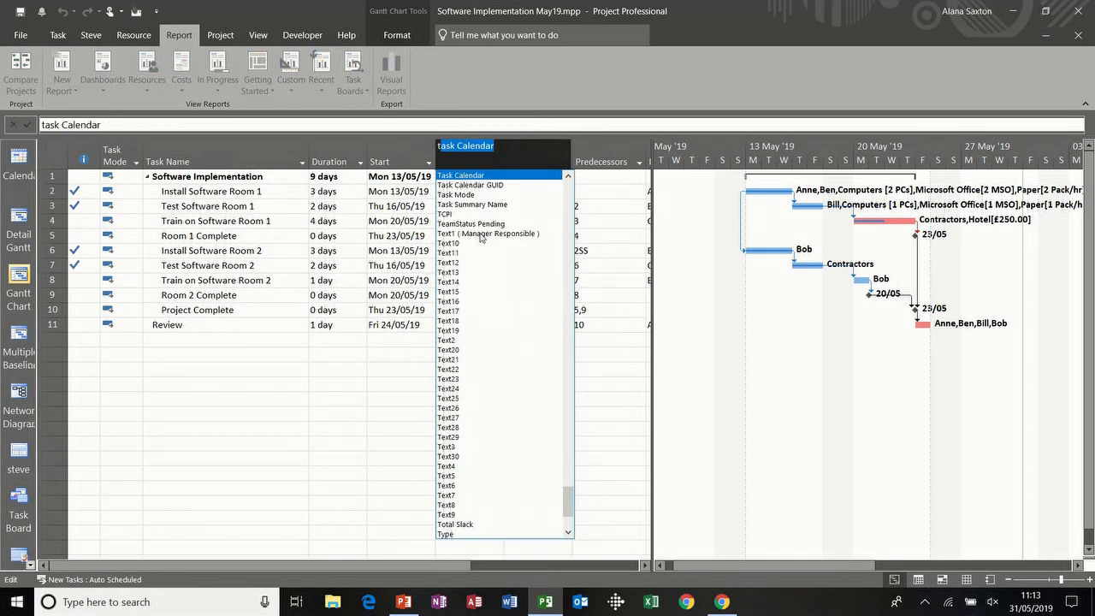
{"action": "left_click", "coordinate": [481, 234]}
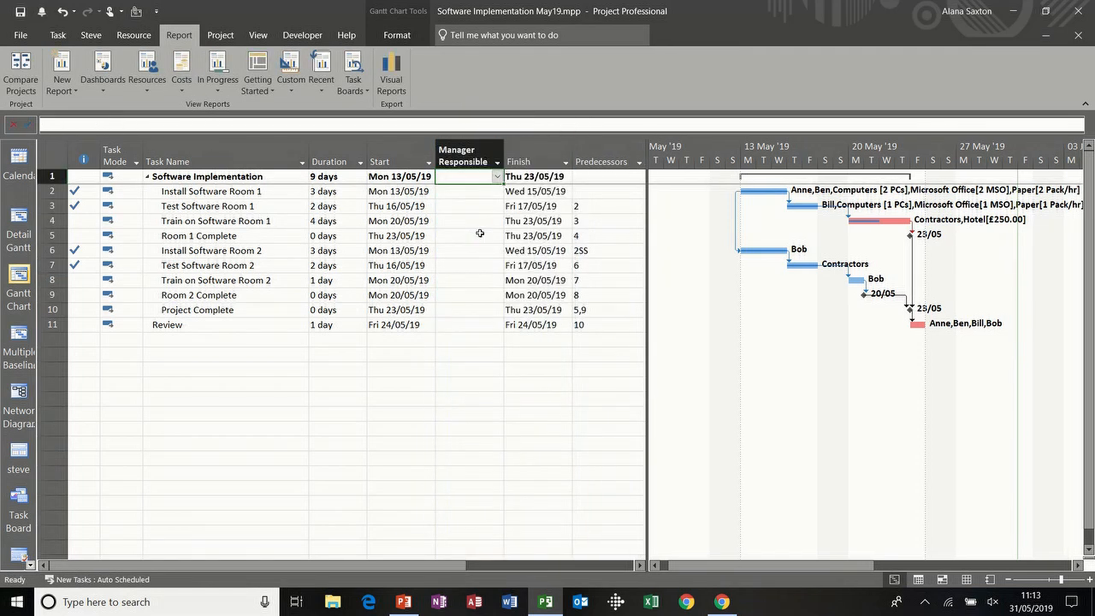
- Assign the first manager in the lookup list to Install Software Room 1
{"action": "left_click", "coordinate": [496, 182]}
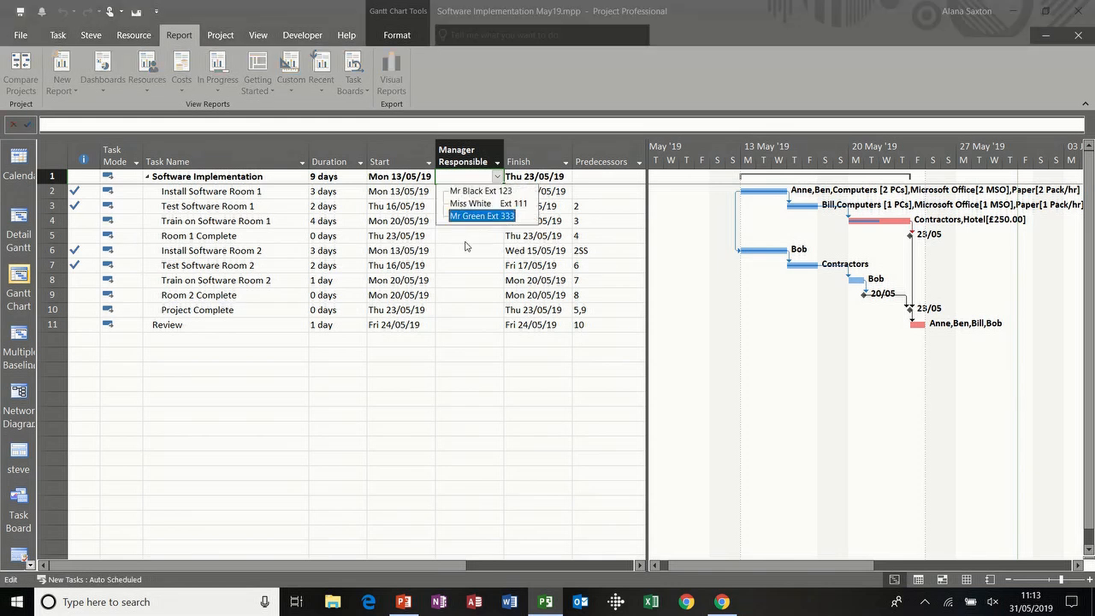
{"action": "key", "text": "Escape"}
{"action": "left_click", "coordinate": [463, 190]}
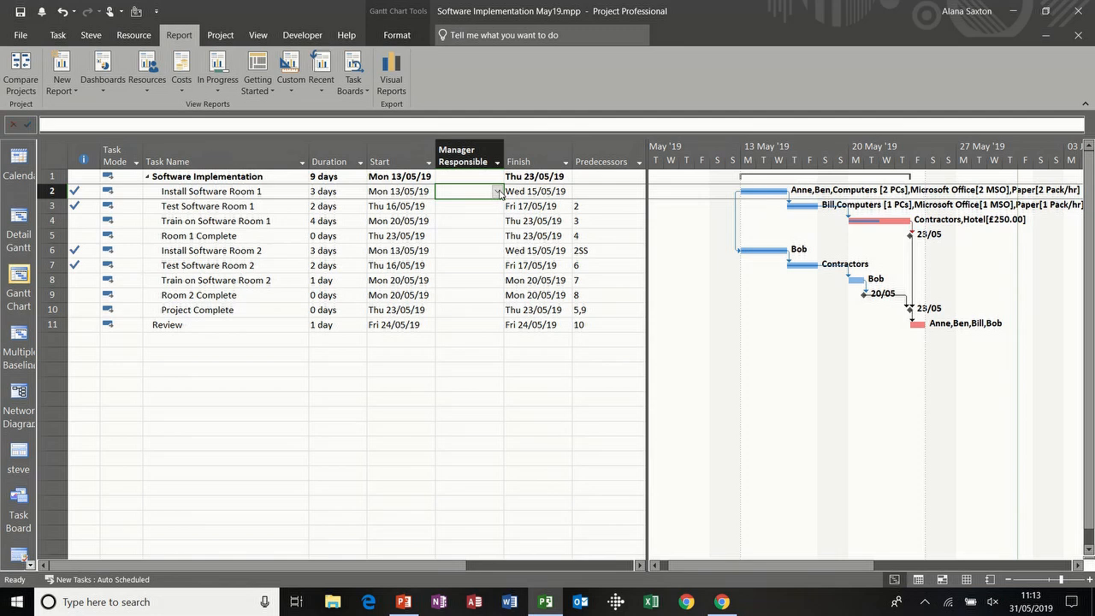
{"action": "left_click", "coordinate": [499, 192]}
{"action": "left_click", "coordinate": [475, 206]}
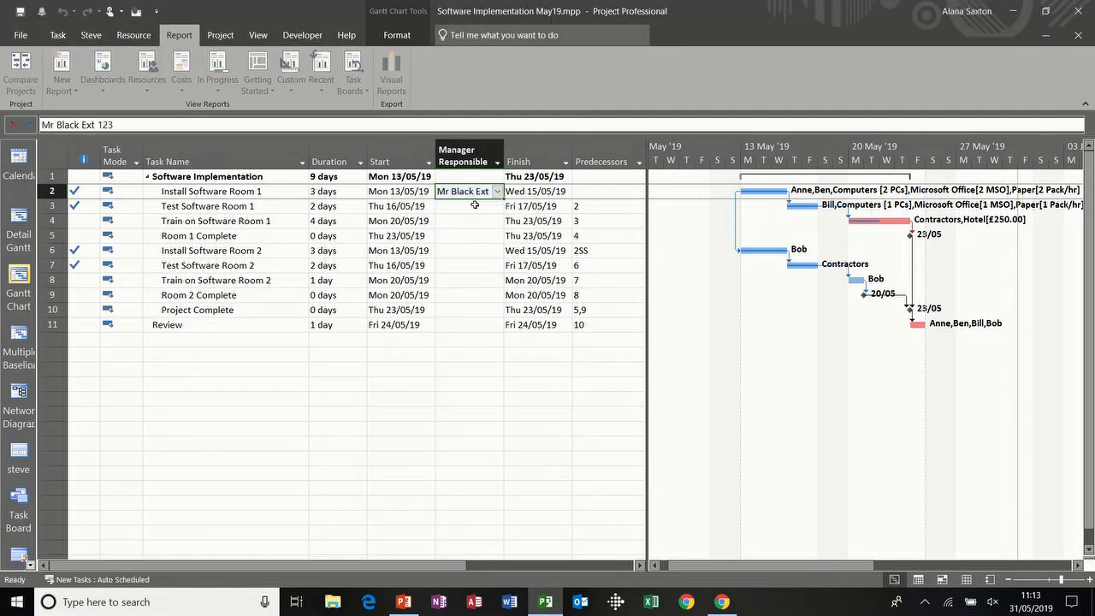
{"action": "key", "text": "Return"}
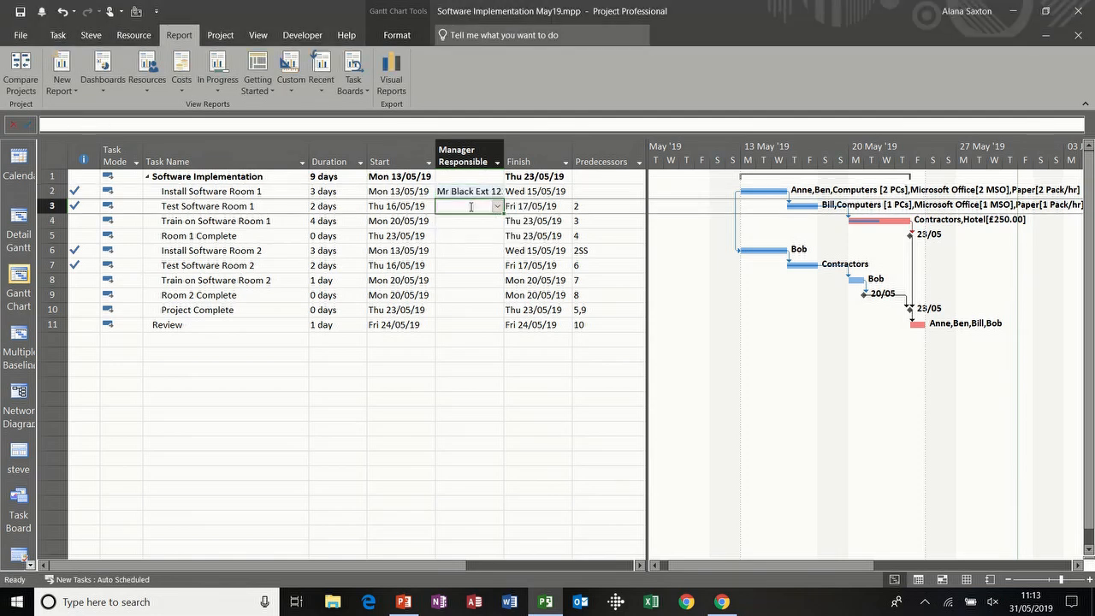
- Fit the Manager Responsible column to its contents and assign the second listed manager to Test Software Room 1
{"action": "double_click", "coordinate": [505, 160]}
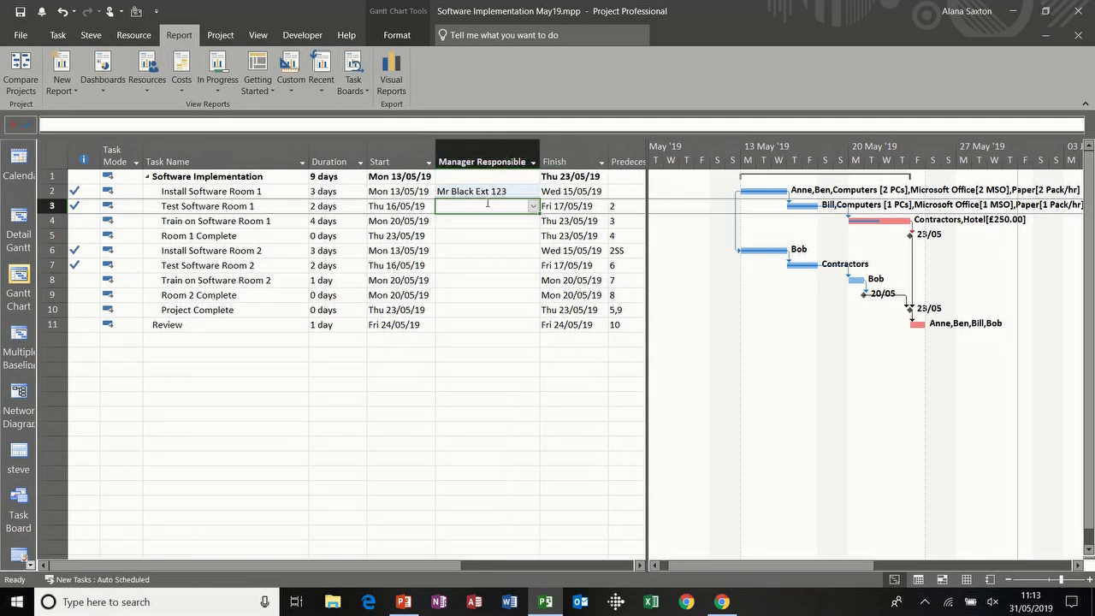
{"action": "left_click", "coordinate": [533, 207]}
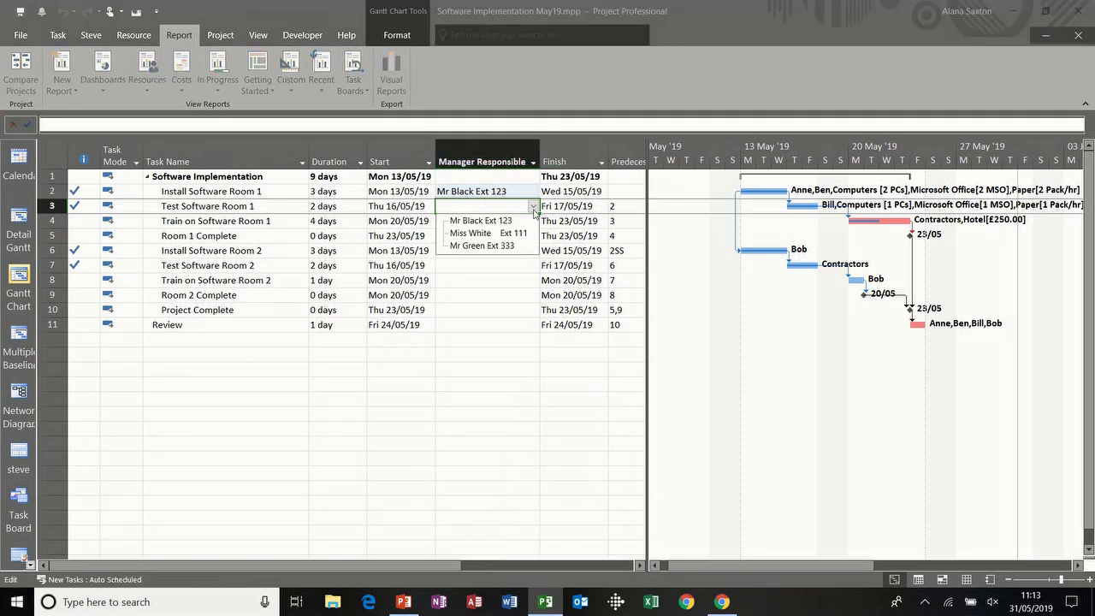
{"action": "left_click", "coordinate": [506, 232]}
{"action": "key", "text": "Return"}
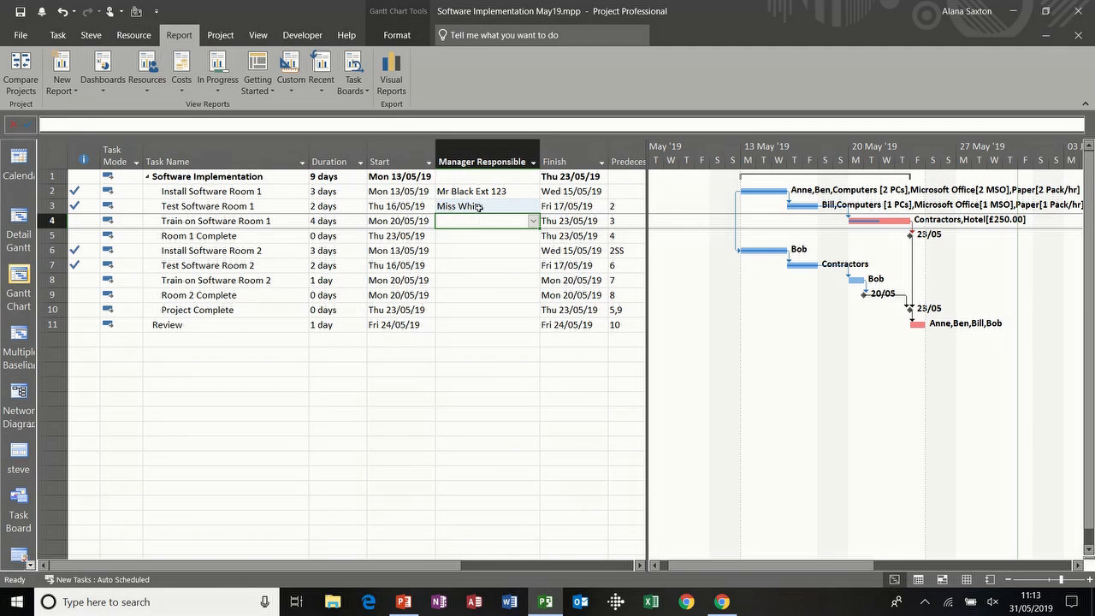
- Clear the Manager Responsible values for Install Software Room 1 and Test Software Room 1
{"action": "left_click", "coordinate": [510, 206]}
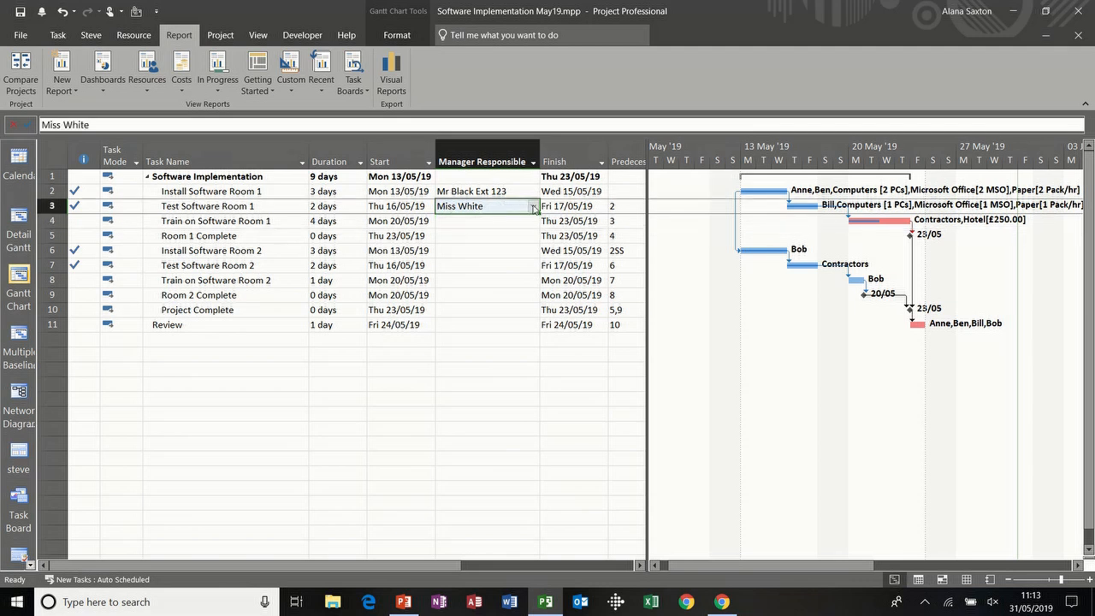
{"action": "left_click", "coordinate": [533, 207]}
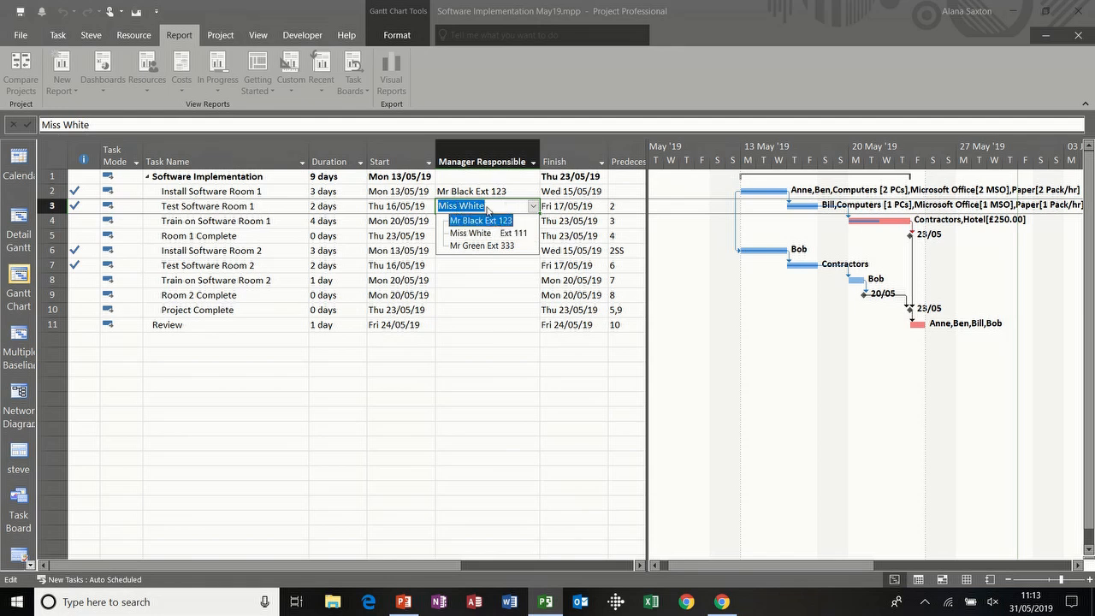
{"action": "left_click", "coordinate": [469, 271]}
{"action": "left_click_drag", "start_coordinate": [449, 190], "coordinate": [449, 205]}
{"action": "key", "text": "Delete"}
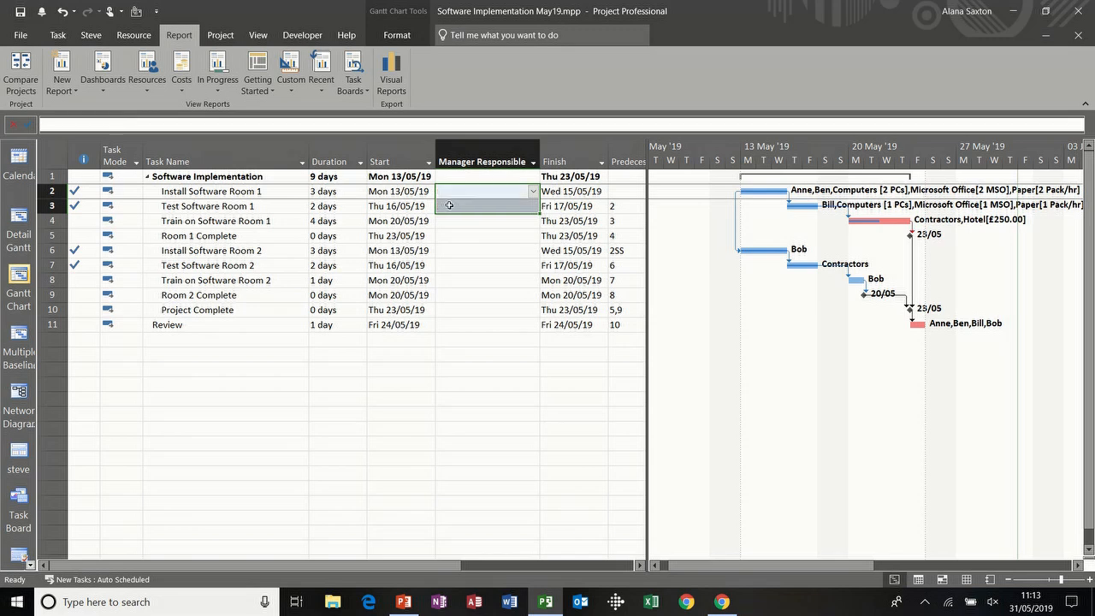
- Assign the first manager in the lookup list to the Software Implementation summary task
{"action": "left_click", "coordinate": [460, 247]}
{"action": "left_click", "coordinate": [469, 177]}
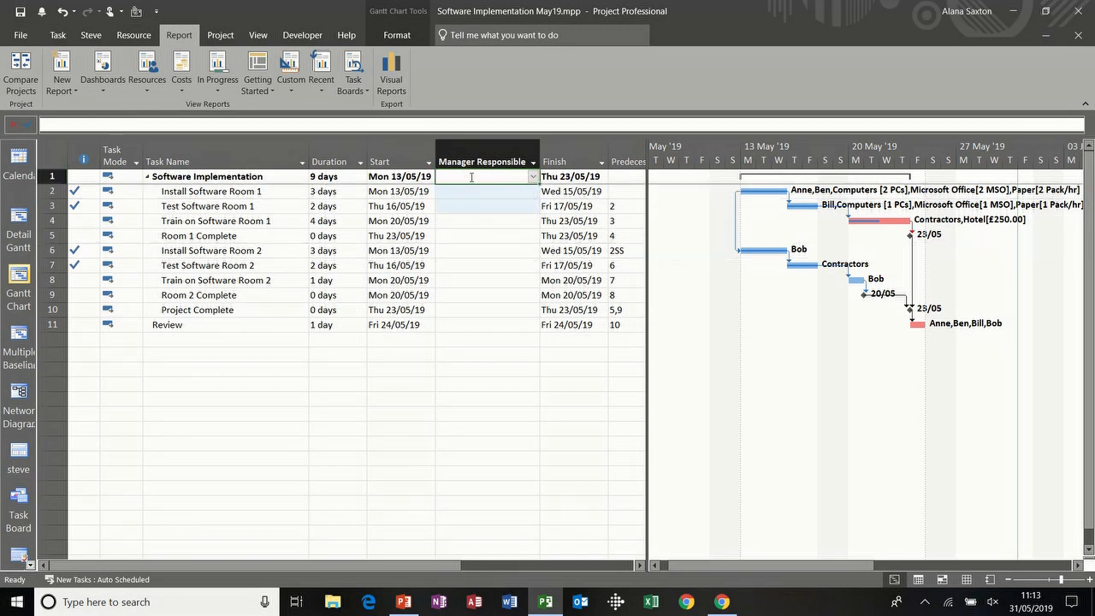
{"action": "left_click", "coordinate": [532, 176]}
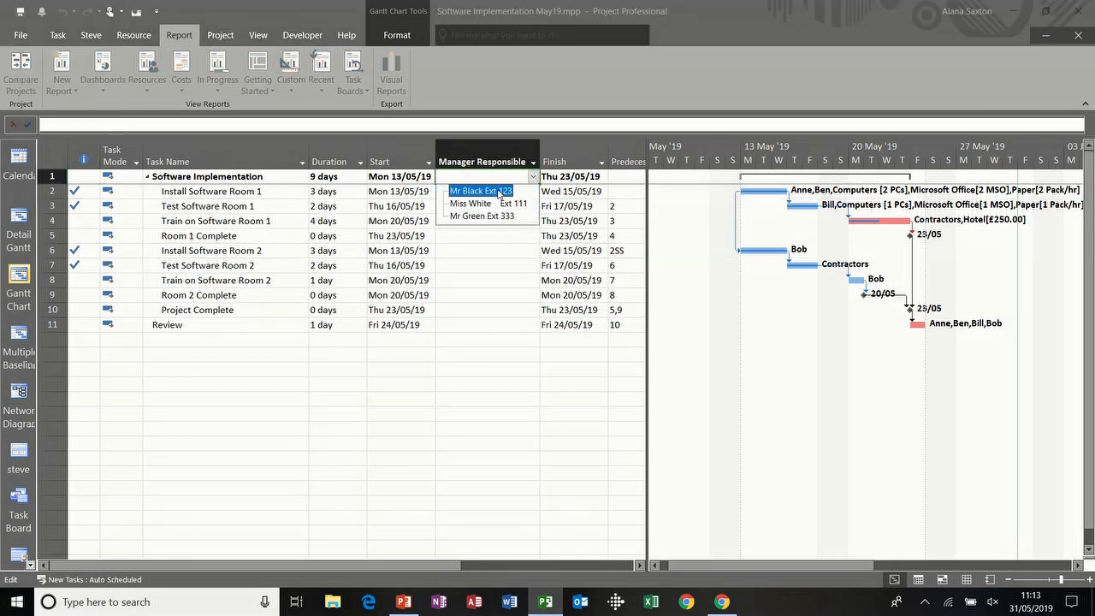
{"action": "left_click", "coordinate": [498, 190]}
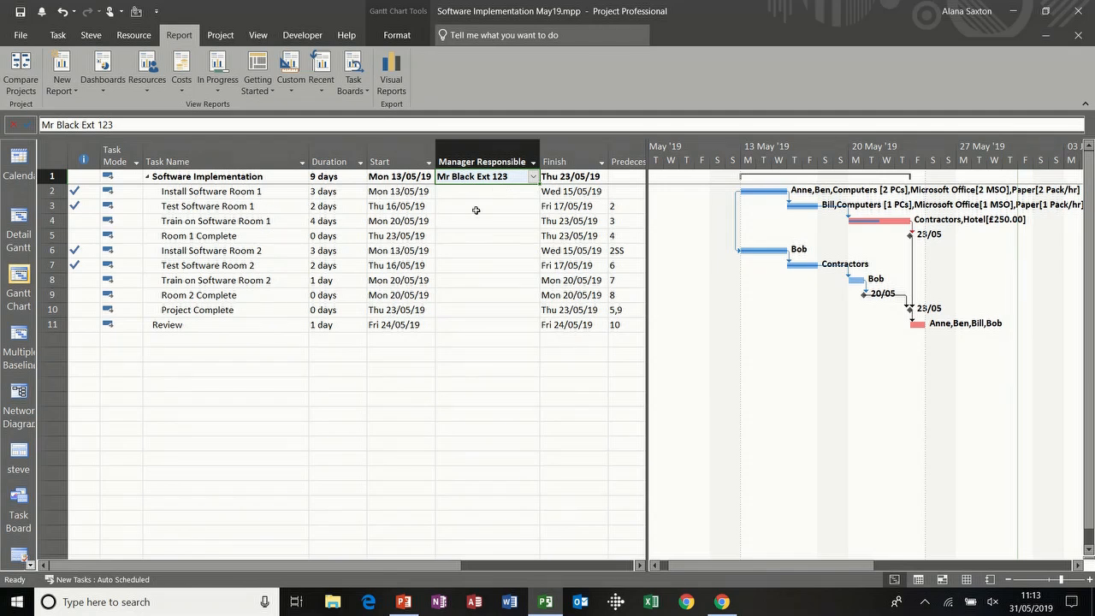
{"action": "left_click", "coordinate": [486, 193]}
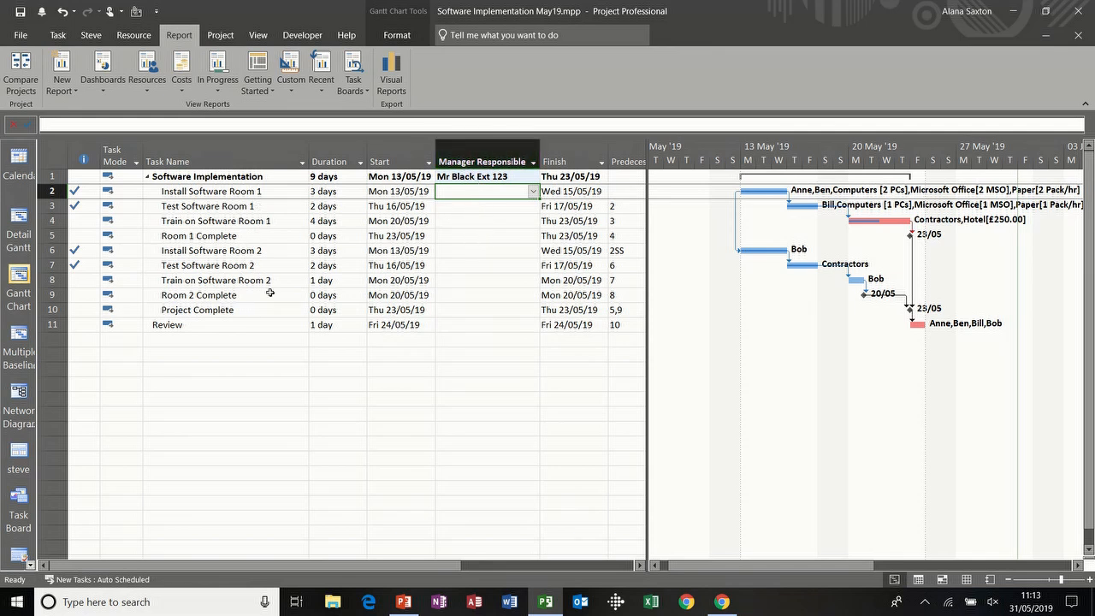
- Rename the Text2 task custom field as Budget Status
{"action": "left_click", "coordinate": [493, 250]}
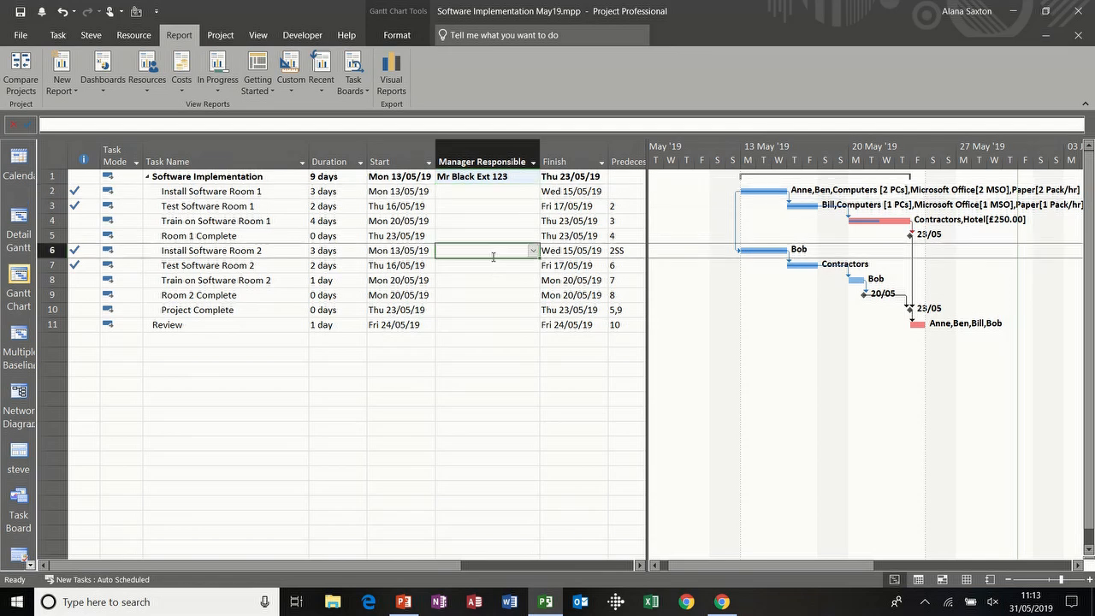
{"action": "right_click", "coordinate": [462, 146]}
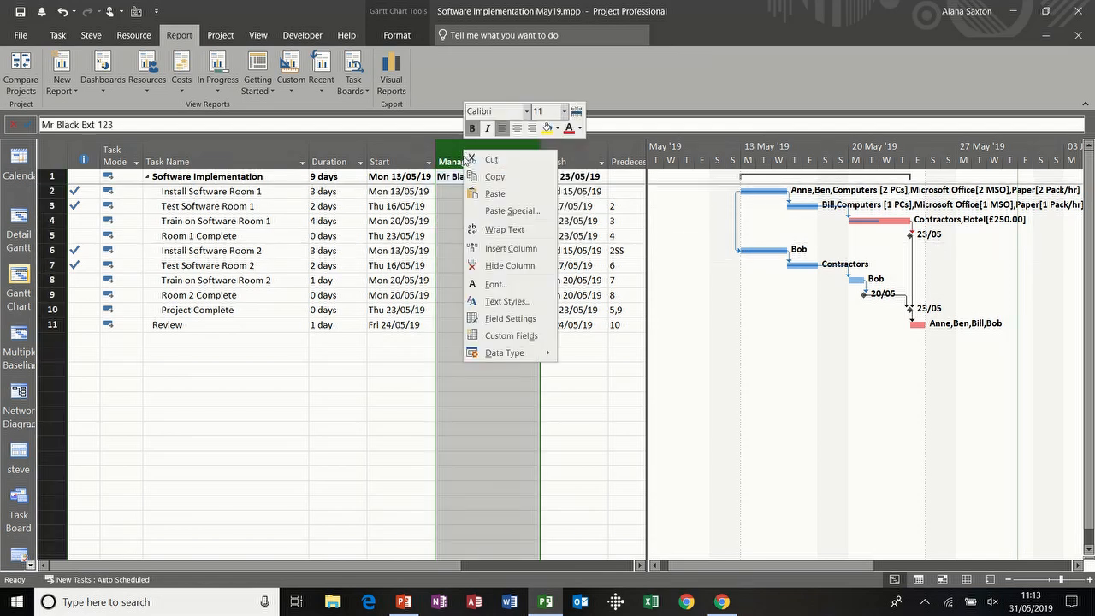
{"action": "left_click", "coordinate": [485, 334]}
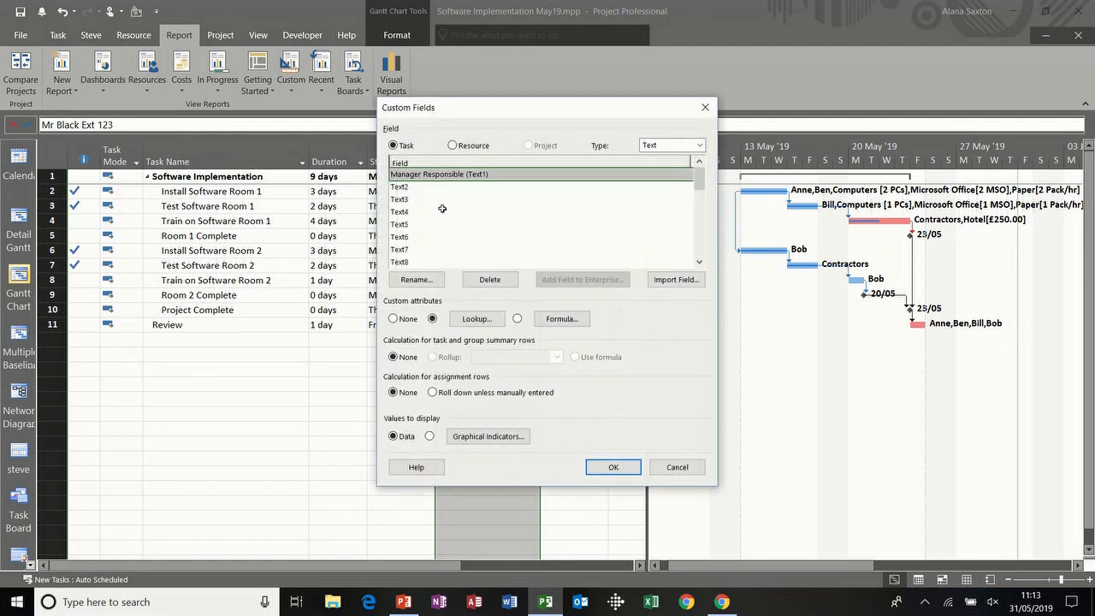
{"action": "left_click", "coordinate": [410, 186]}
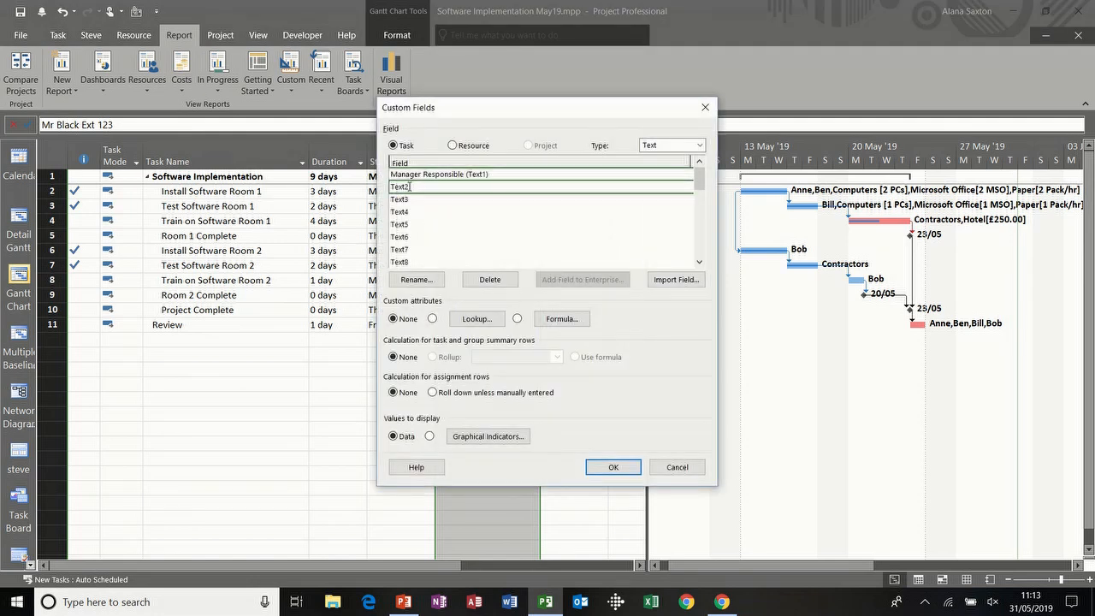
{"action": "left_click", "coordinate": [417, 279]}
{"action": "type", "text": "Budget Status"}
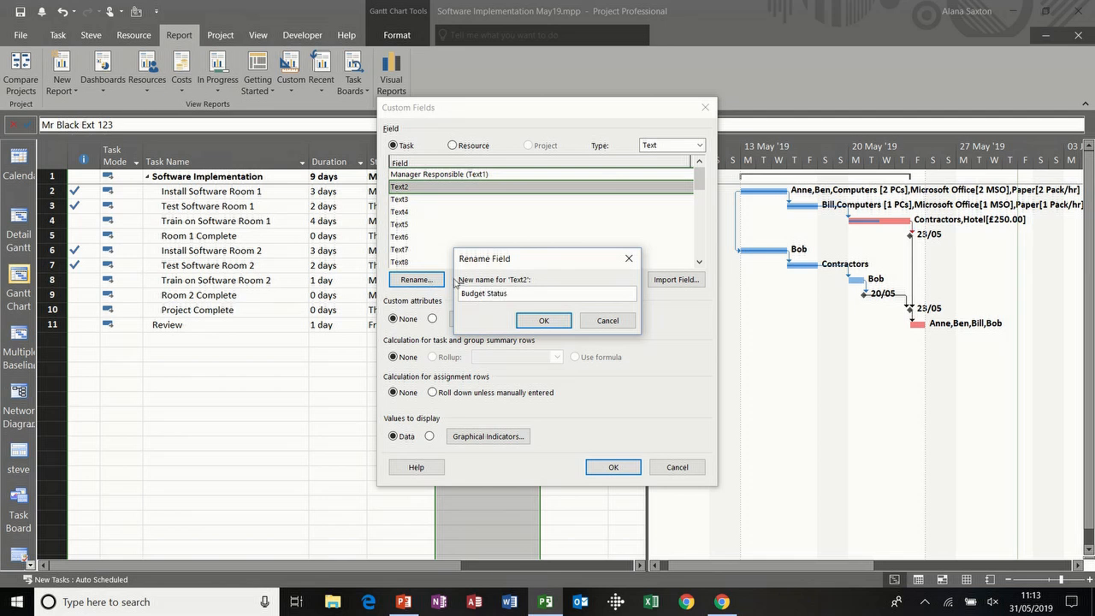
{"action": "left_click", "coordinate": [541, 319]}
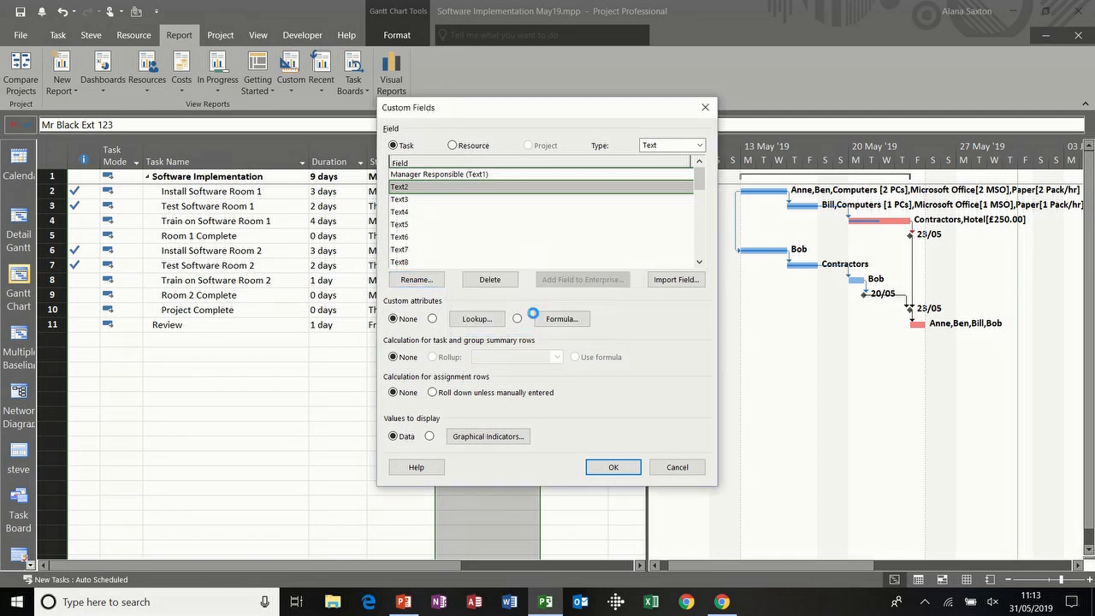
- Start the Budget Status formula with an IIf function and clear its placeholder arguments
{"action": "left_click", "coordinate": [565, 321]}
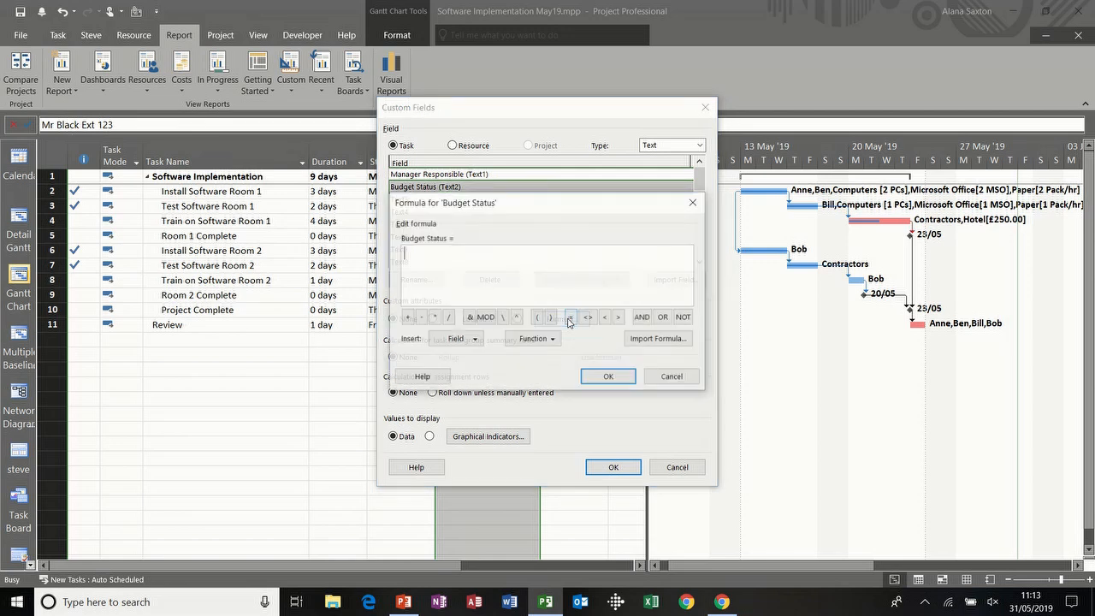
{"action": "left_click", "coordinate": [539, 339]}
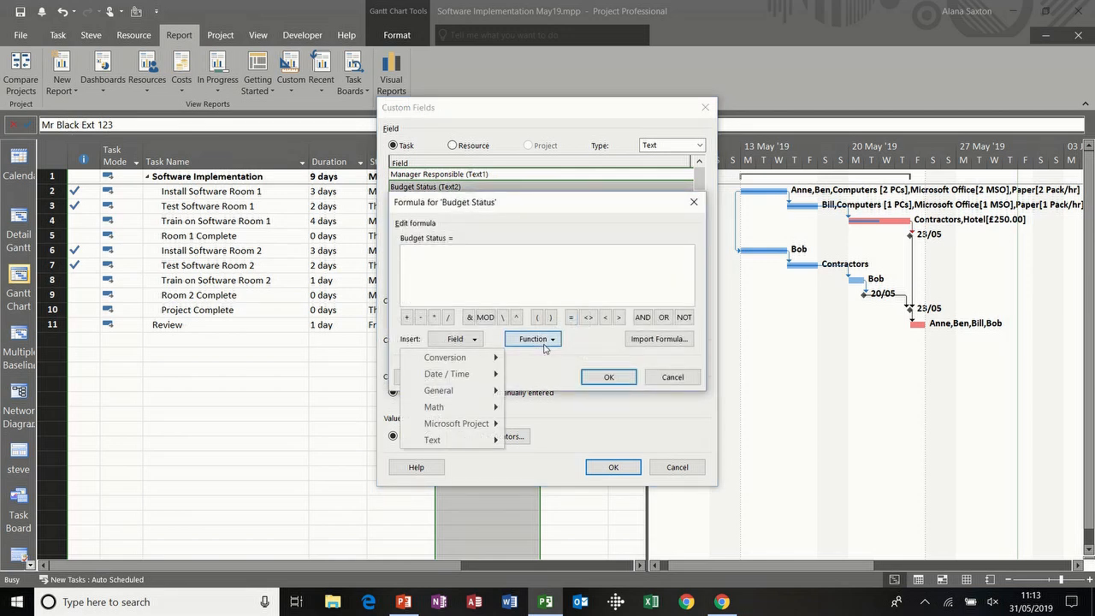
{"action": "mouse_move", "coordinate": [492, 392]}
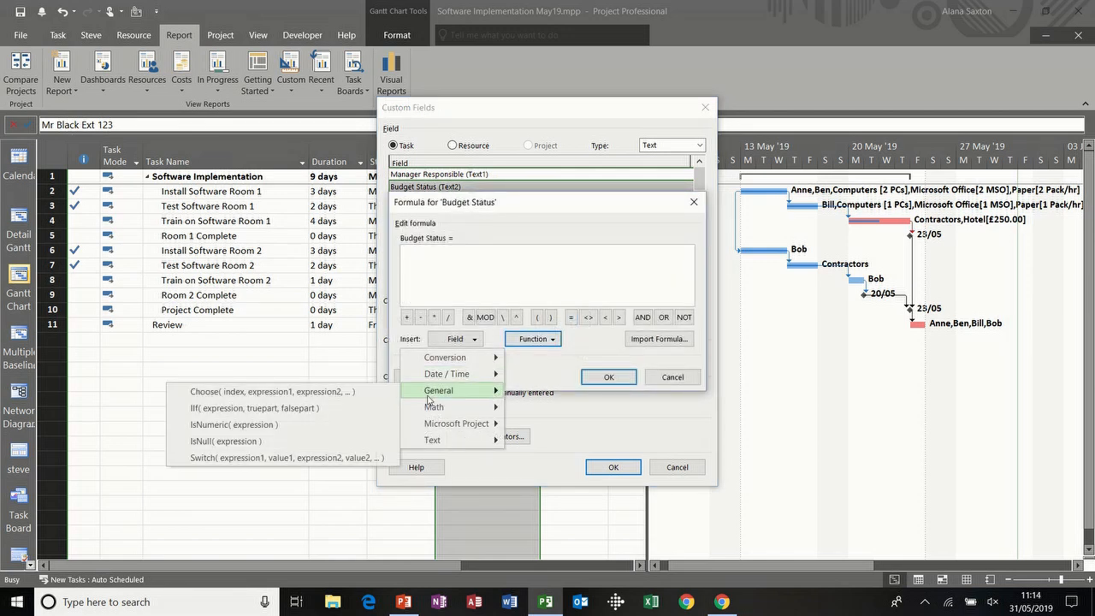
{"action": "left_click", "coordinate": [325, 416]}
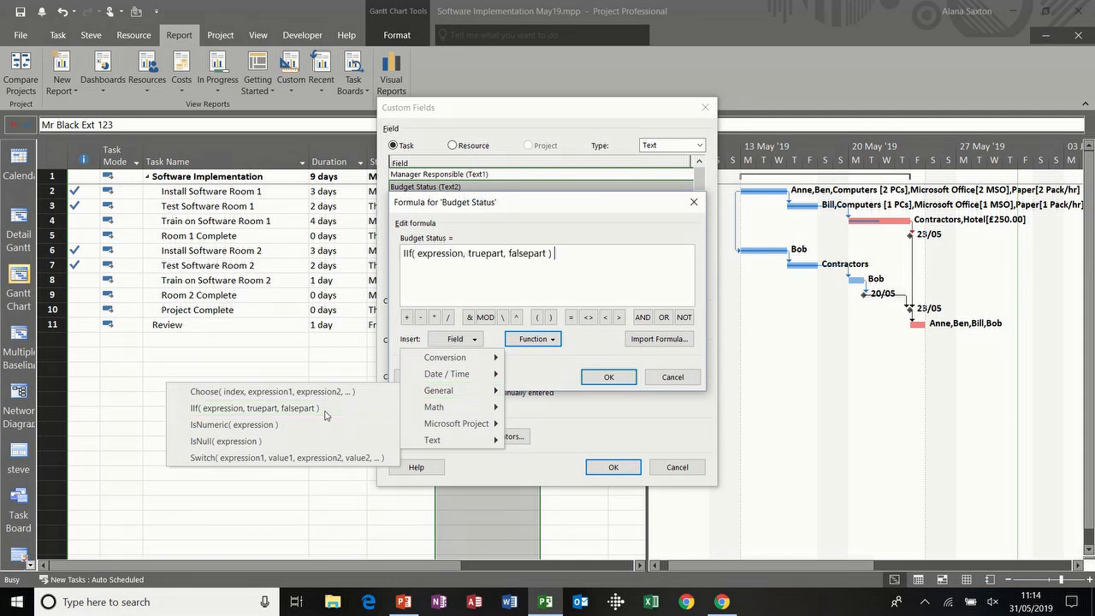
{"action": "left_click_drag", "start_coordinate": [548, 253], "coordinate": [419, 256]}
{"action": "key", "text": "Delete"}
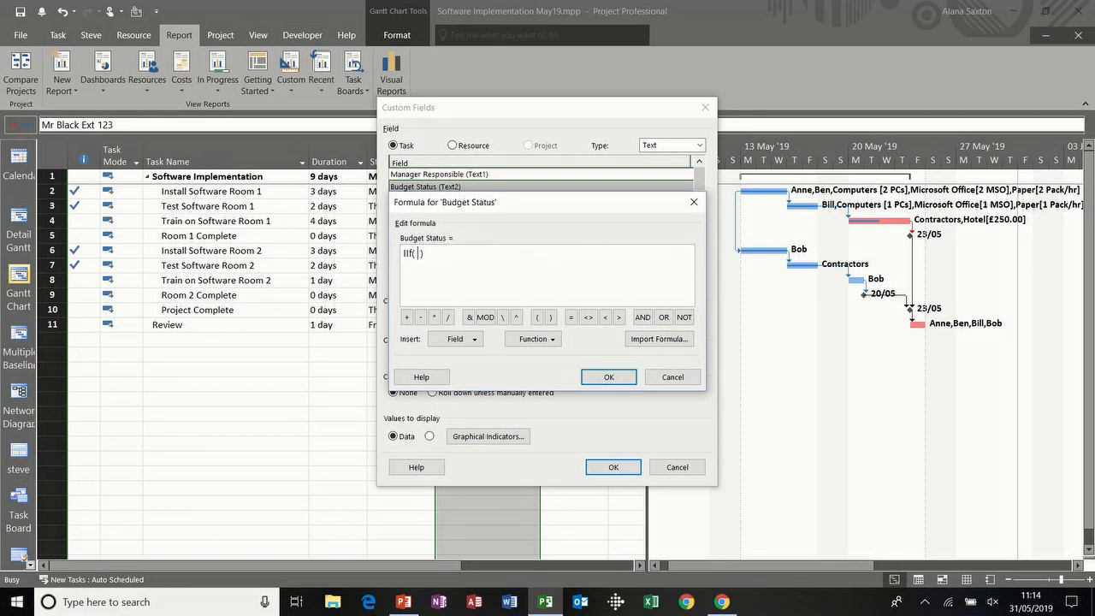
- Enter [Actual Cost] > [Baseline Cost] as the IIf condition in the Budget Status formula, followed by a comma
{"action": "left_click", "coordinate": [473, 339]}
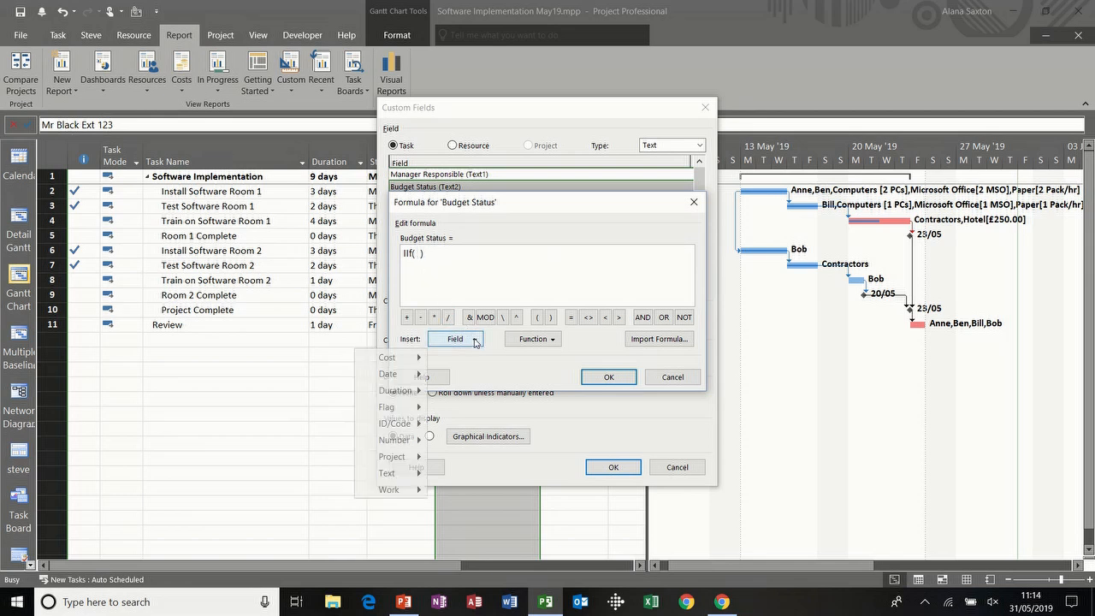
{"action": "mouse_move", "coordinate": [402, 357]}
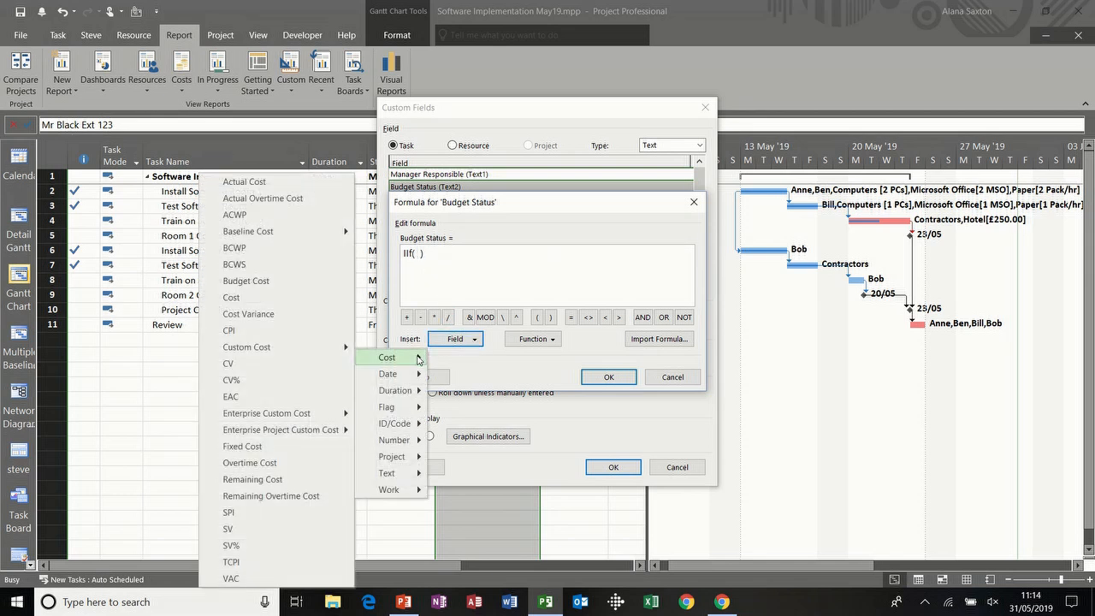
{"action": "left_click", "coordinate": [262, 182]}
{"action": "type", "text": ">"}
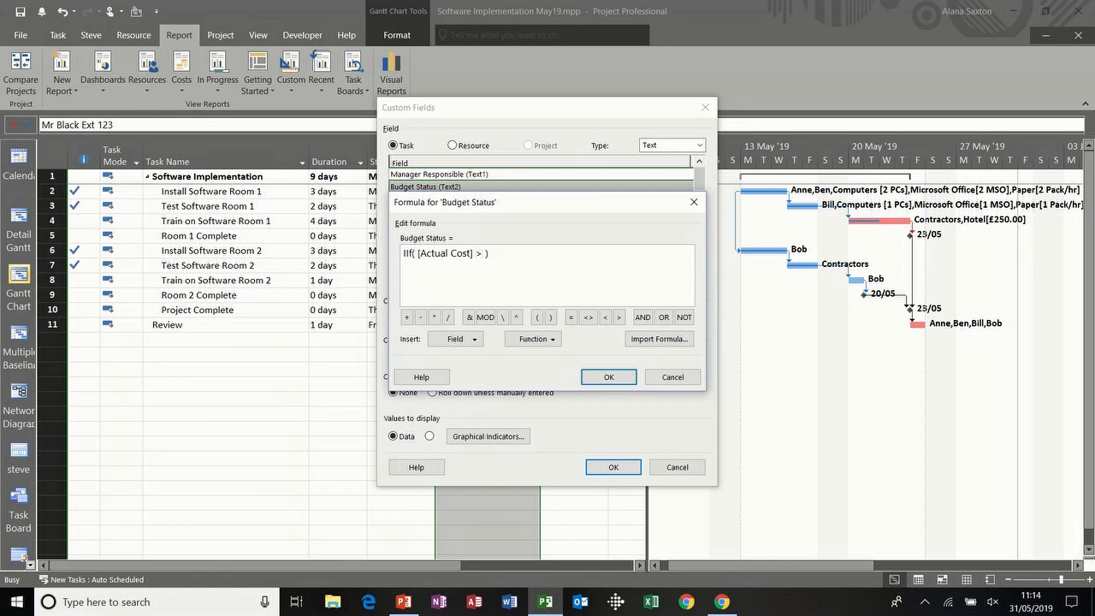
{"action": "left_click", "coordinate": [468, 341]}
{"action": "mouse_move", "coordinate": [418, 359]}
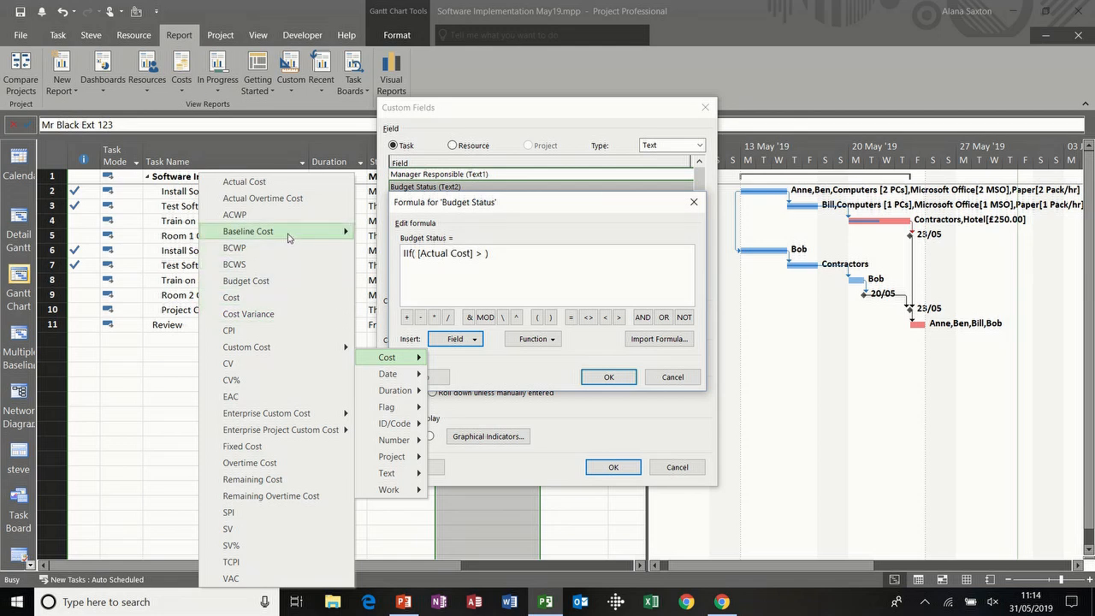
{"action": "mouse_move", "coordinate": [289, 238]}
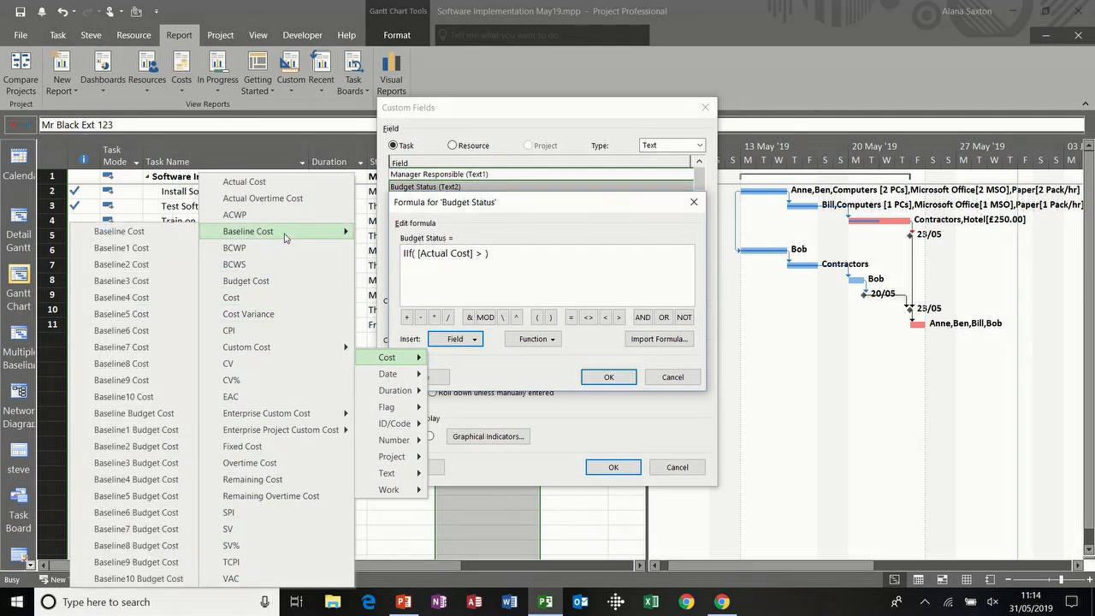
{"action": "left_click", "coordinate": [159, 237]}
{"action": "type", "text": ","}
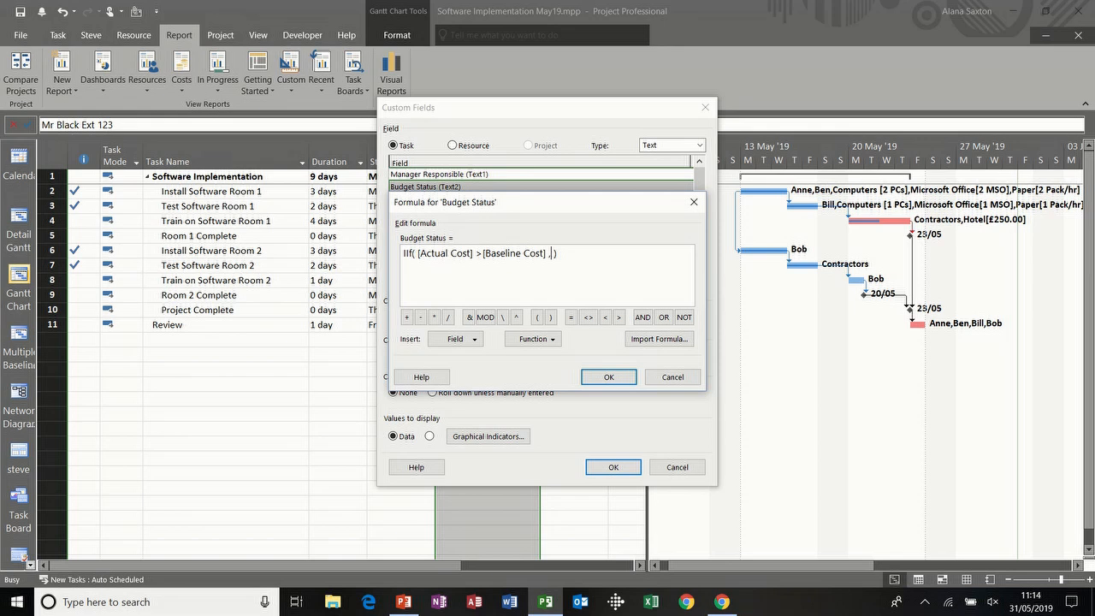
- Complete the IIf formula with the results "Over Budget" and "Within Budget", and accept the custom field settings
{"action": "type", "text": "\"Over Budget\",\"Within Budget"}
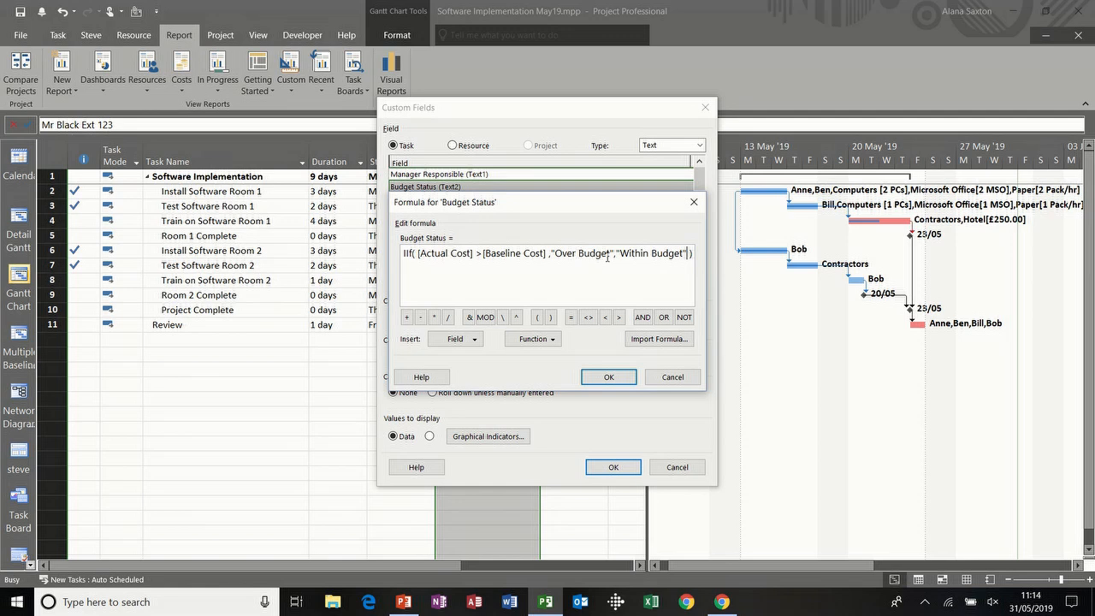
{"action": "left_click", "coordinate": [597, 377]}
{"action": "left_click", "coordinate": [525, 355]}
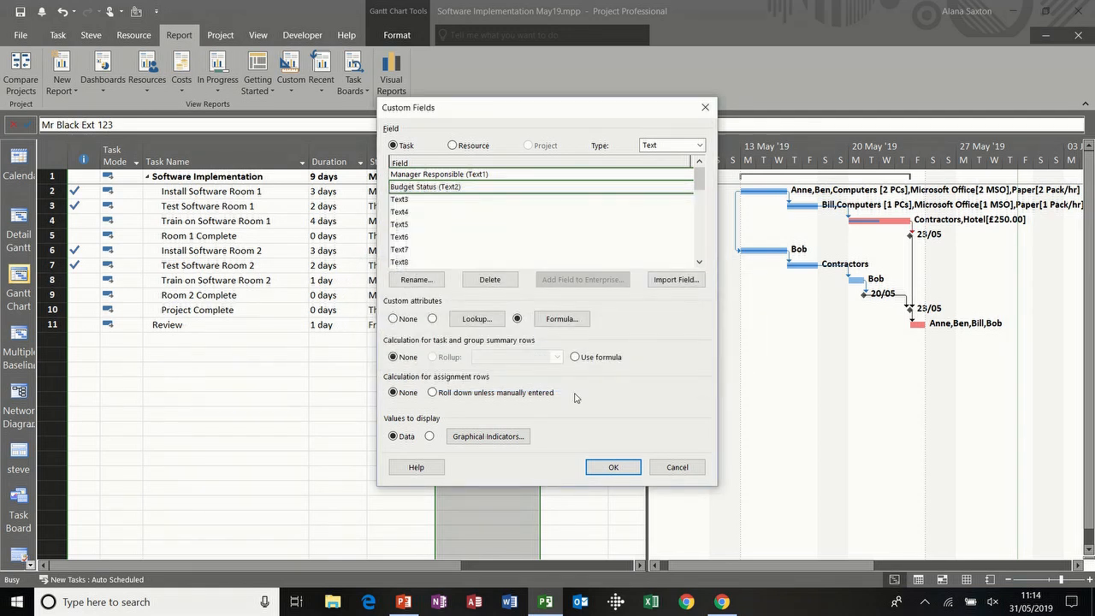
{"action": "left_click", "coordinate": [612, 467]}
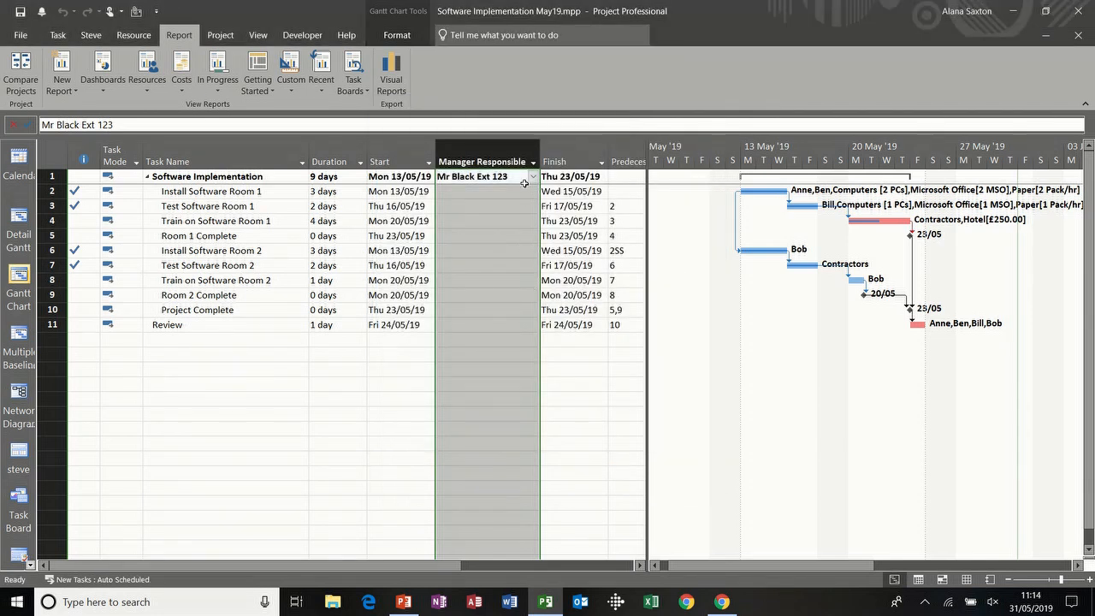
- Insert the Text2 (Budget Status) field as a column before Manager Responsible
{"action": "right_click", "coordinate": [506, 157]}
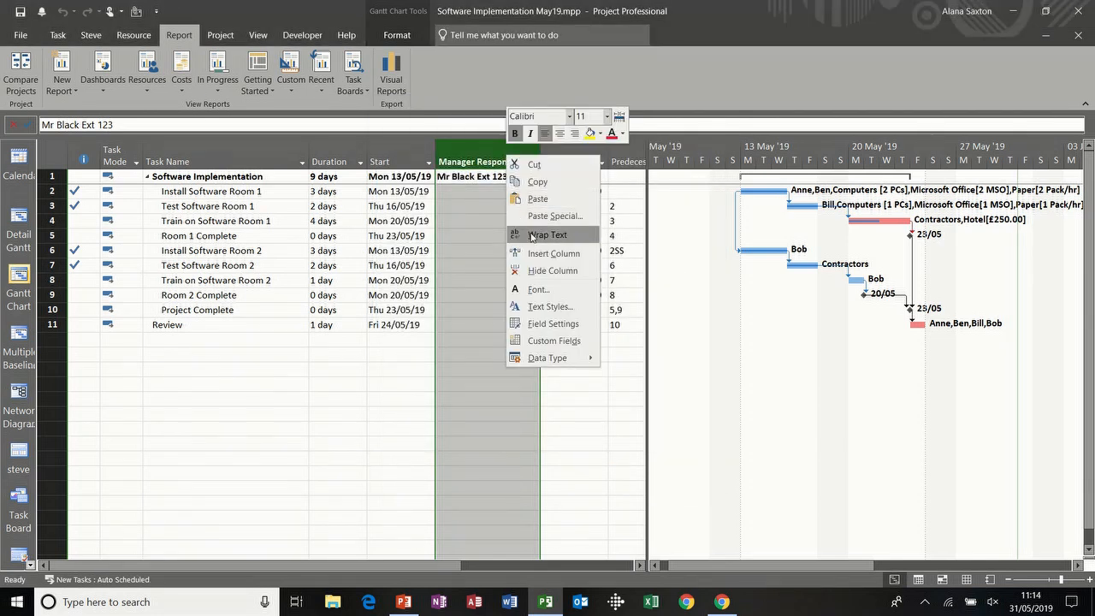
{"action": "left_click", "coordinate": [530, 256]}
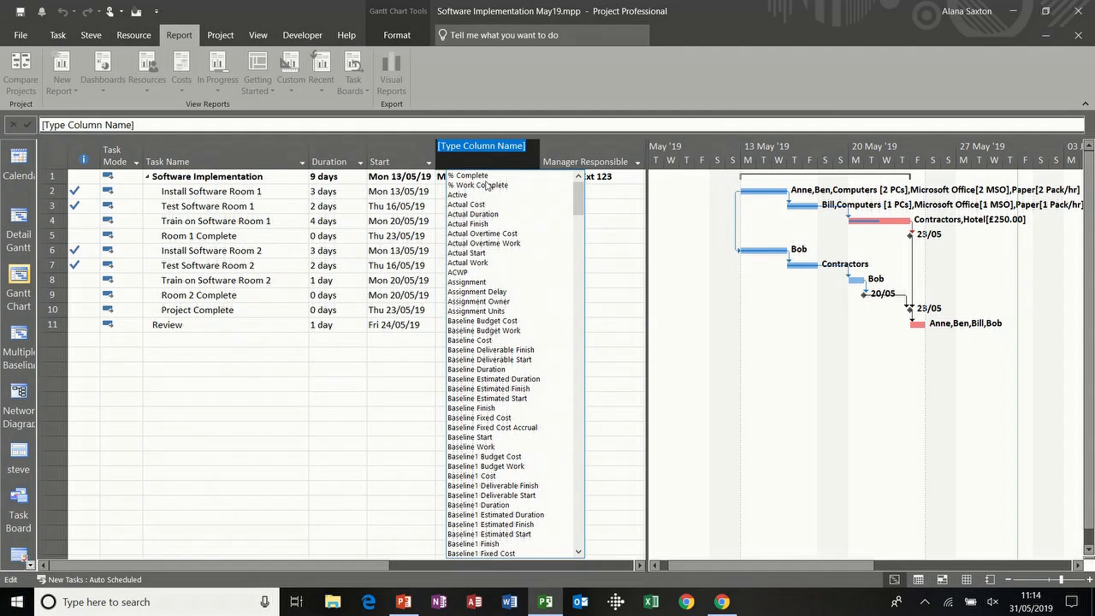
{"action": "type", "text": "task Calendar"}
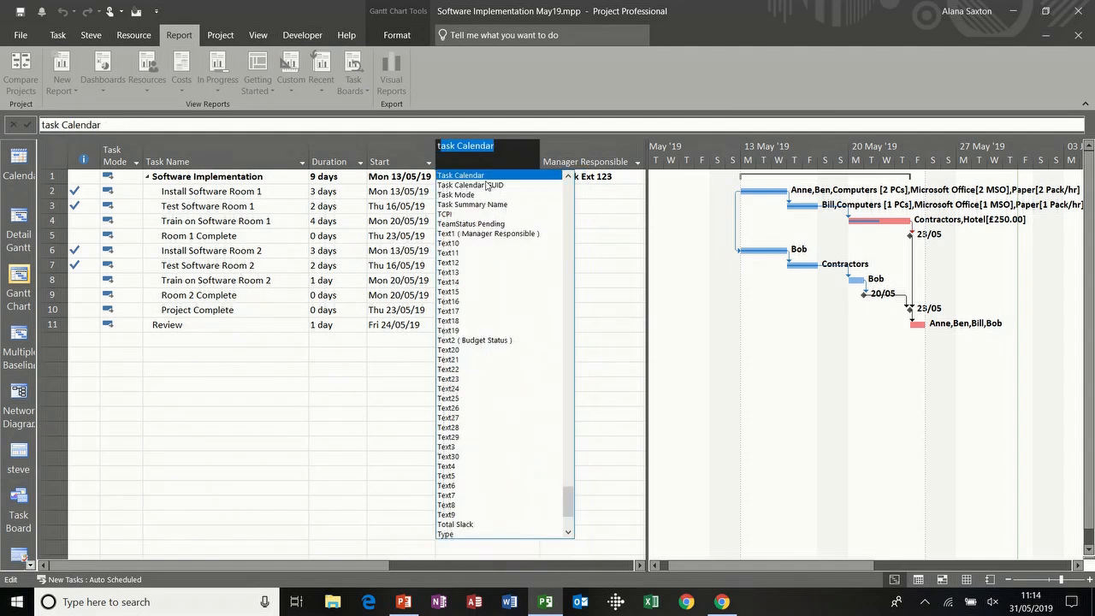
{"action": "left_click", "coordinate": [472, 340]}
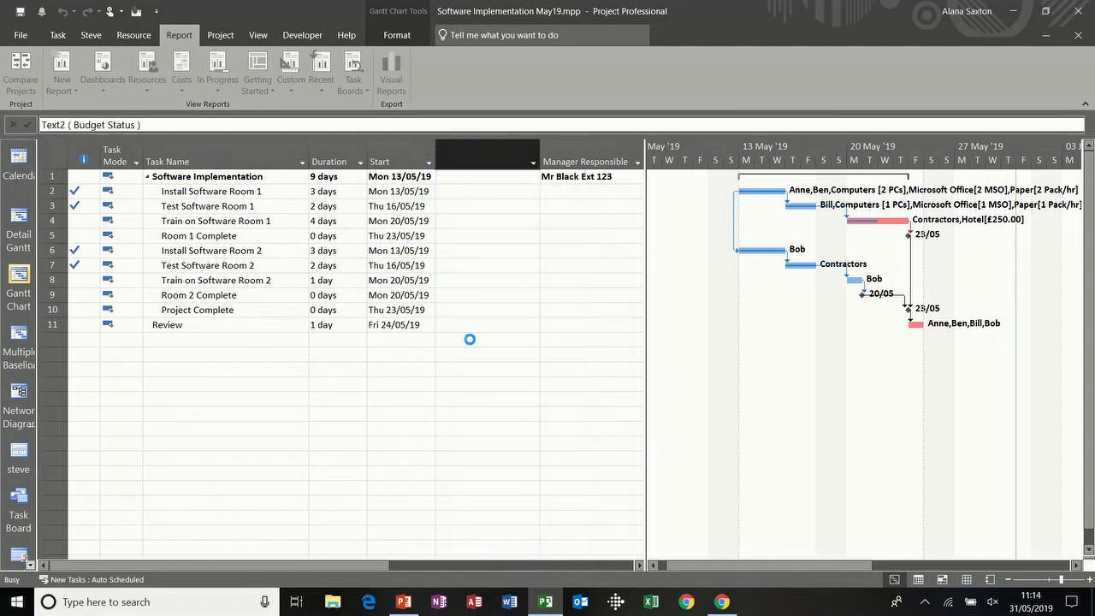
{"action": "left_click", "coordinate": [493, 192]}
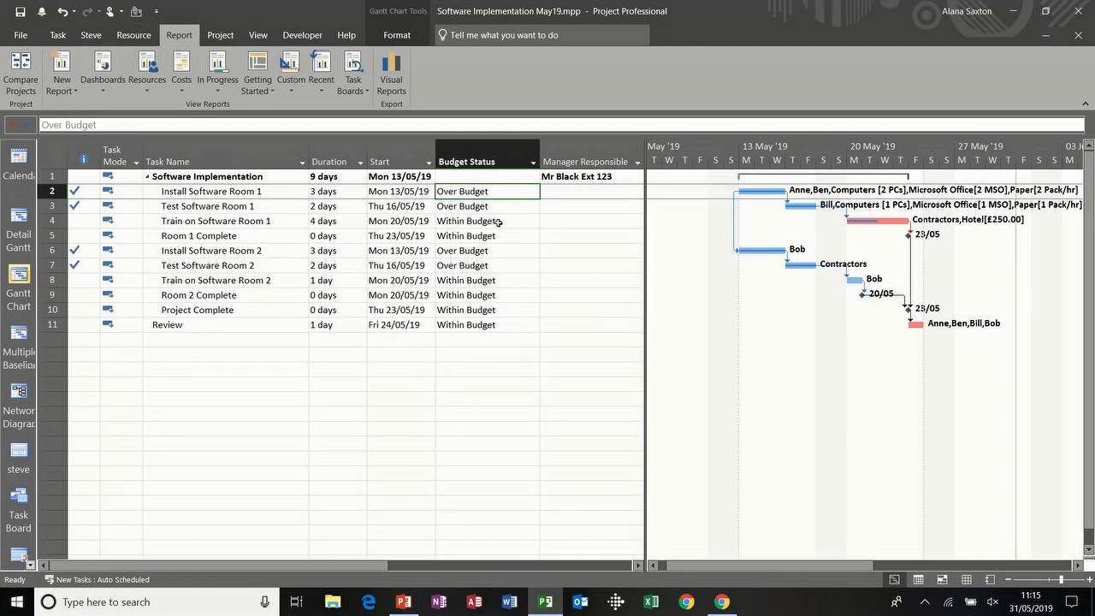
- Add a graphical indicator to Budget Status that shows a green smiley face when the value equals "within budget"
{"action": "right_click", "coordinate": [467, 151]}
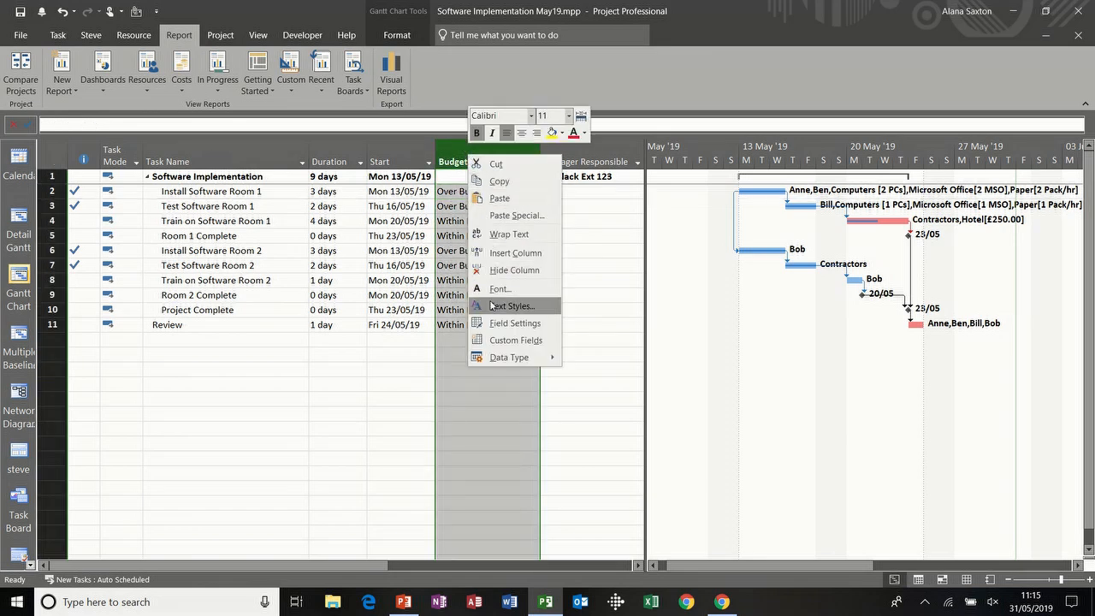
{"action": "left_click", "coordinate": [491, 342]}
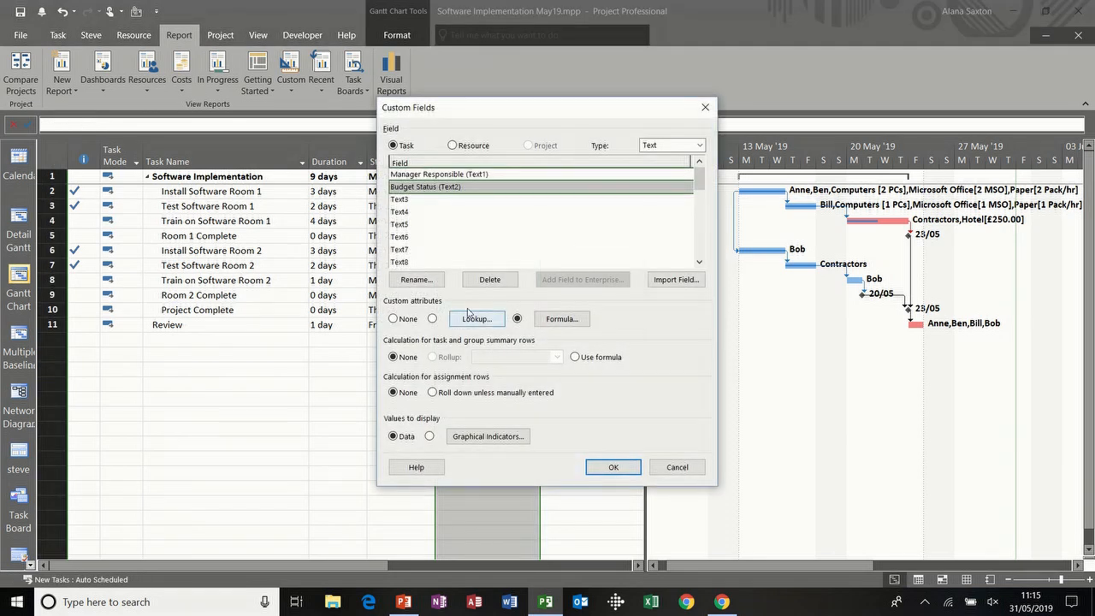
{"action": "left_click", "coordinate": [438, 187]}
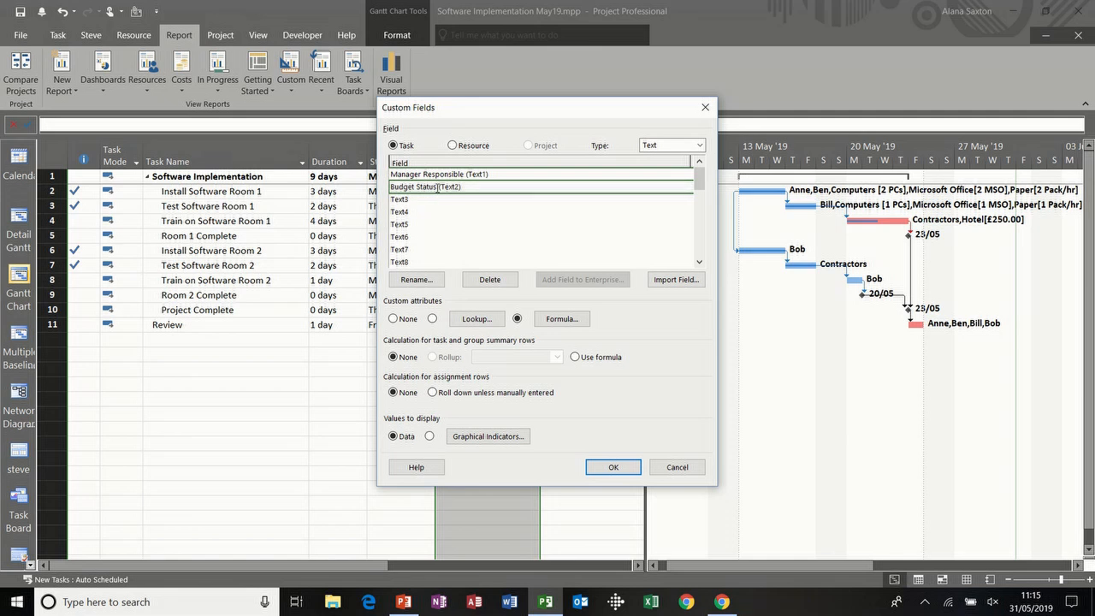
{"action": "left_click", "coordinate": [489, 438]}
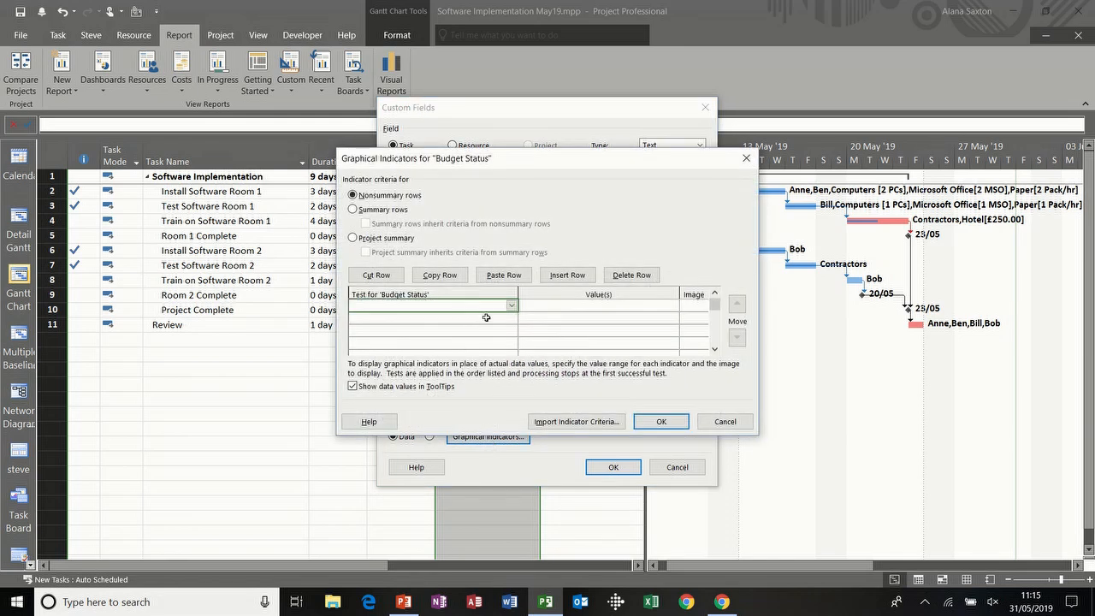
{"action": "left_click", "coordinate": [512, 307]}
{"action": "left_click", "coordinate": [493, 315]}
{"action": "left_click", "coordinate": [539, 306]}
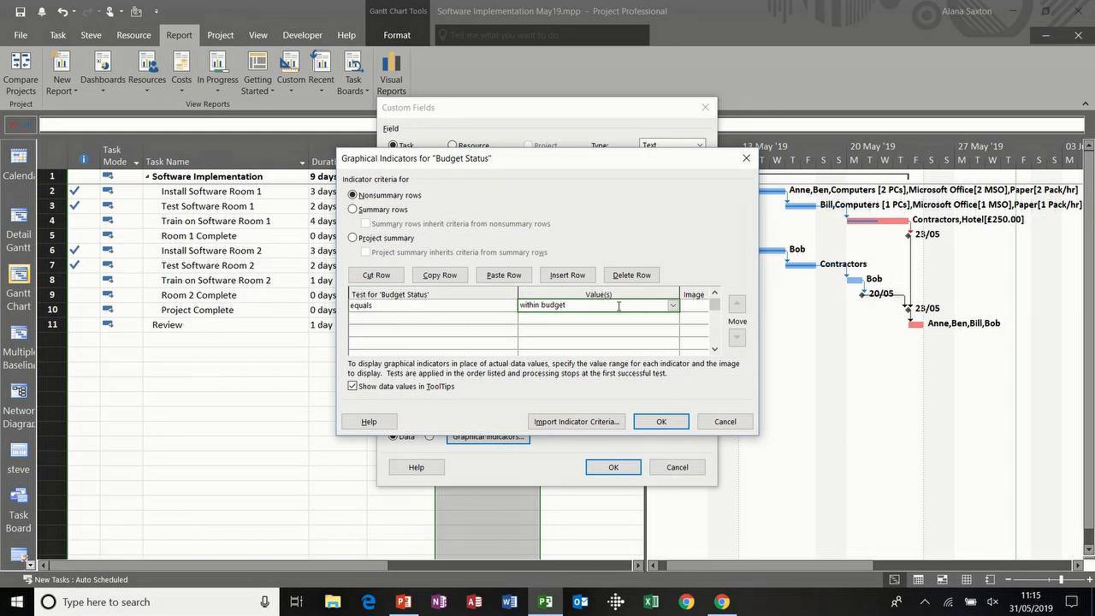
{"action": "left_click", "coordinate": [696, 308]}
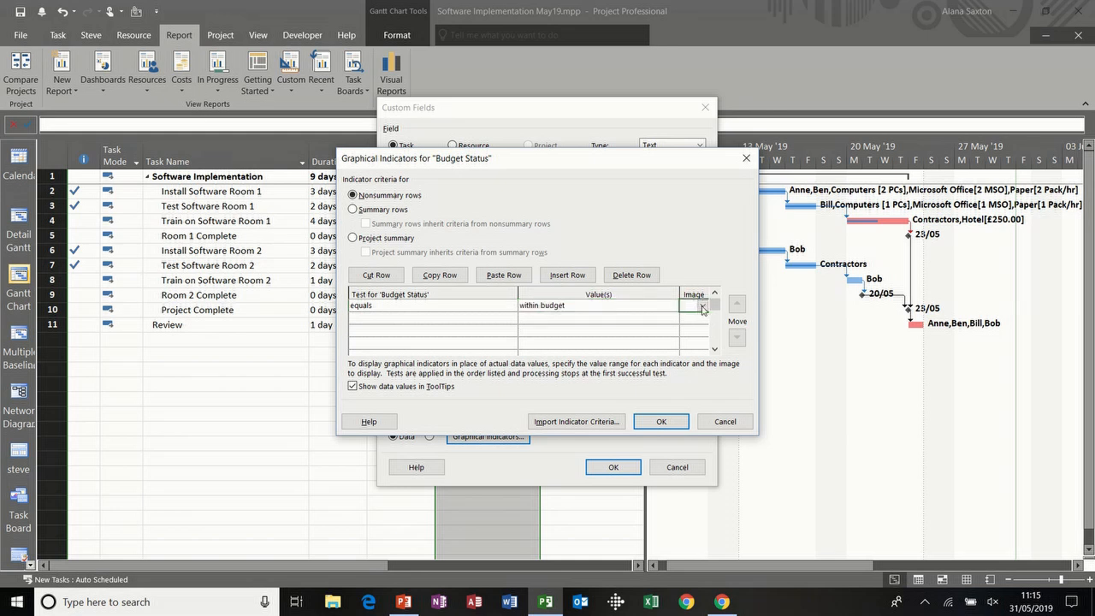
{"action": "left_click", "coordinate": [703, 309]}
{"action": "left_click_drag", "start_coordinate": [706, 128], "coordinate": [719, 310]}
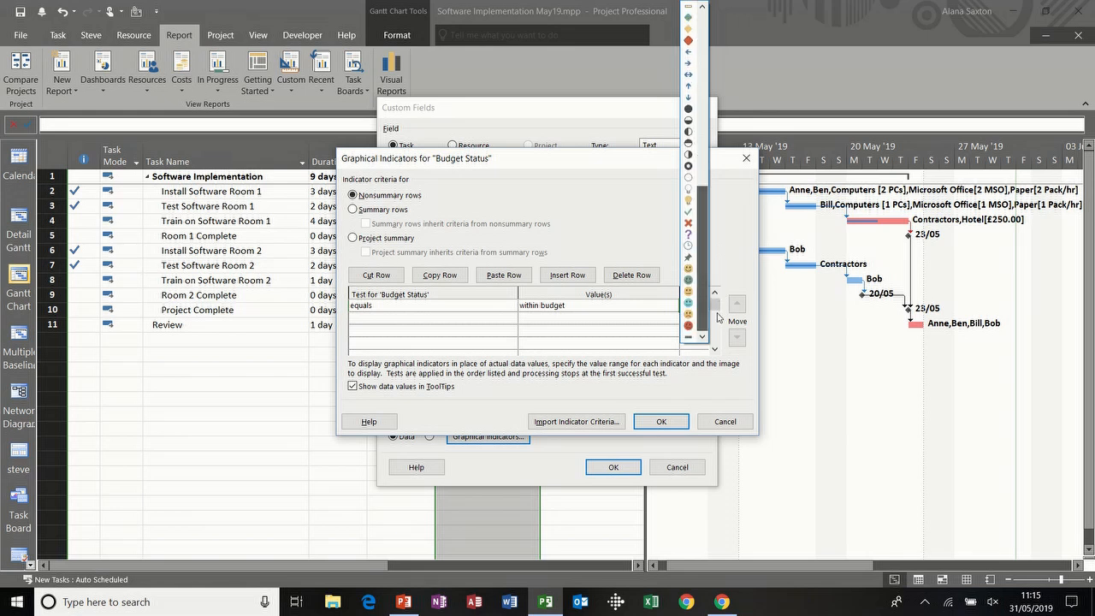
{"action": "left_click", "coordinate": [690, 280]}
- Add a second Budget Status indicator showing a red unhappy face when the value equals "over budget", and accept the custom field settings
{"action": "left_click", "coordinate": [421, 317]}
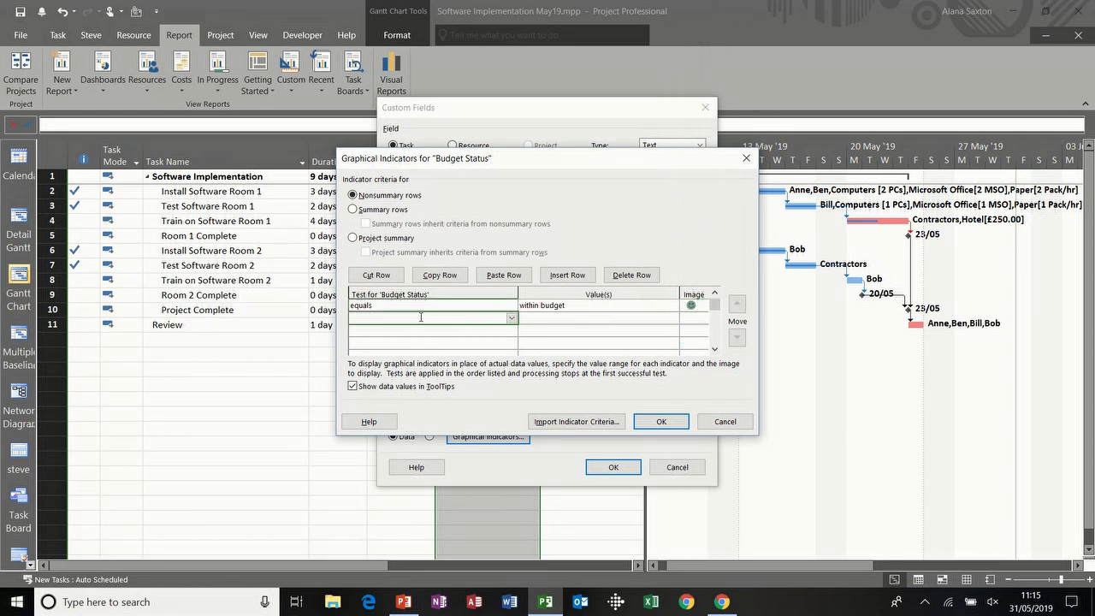
{"action": "left_click", "coordinate": [510, 318]}
{"action": "left_click", "coordinate": [499, 329]}
{"action": "left_click", "coordinate": [534, 317]}
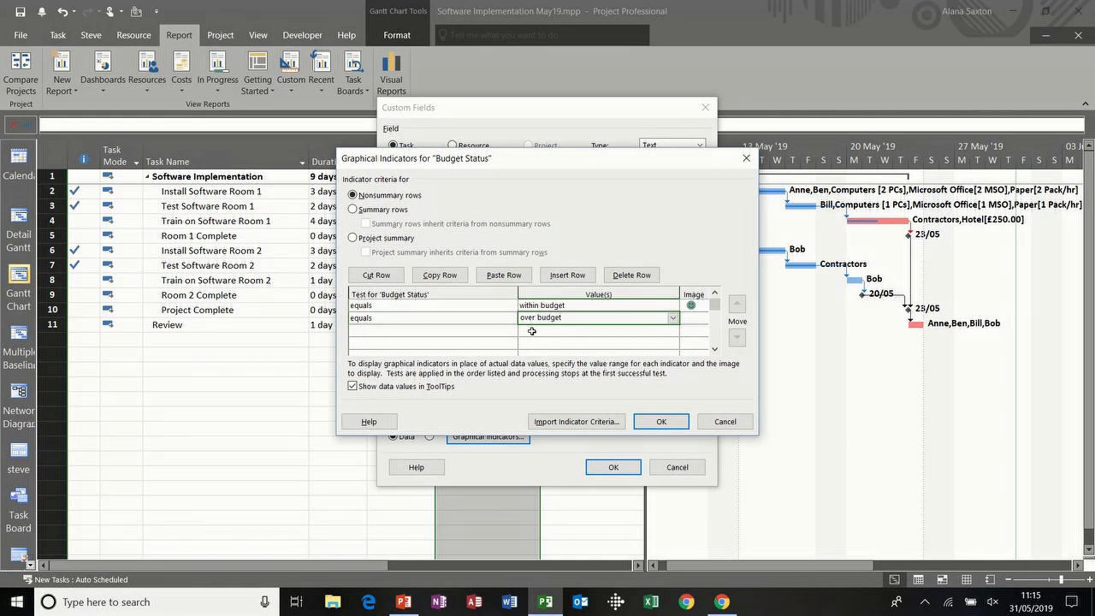
{"action": "left_click", "coordinate": [700, 319]}
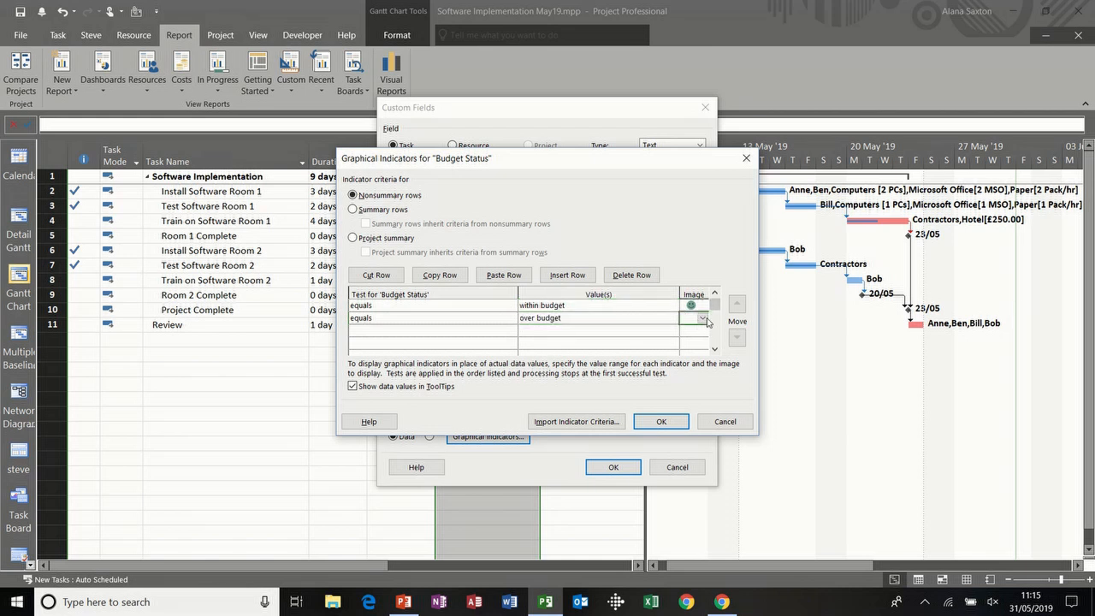
{"action": "left_click", "coordinate": [705, 320]}
{"action": "left_click_drag", "start_coordinate": [700, 142], "coordinate": [705, 310]}
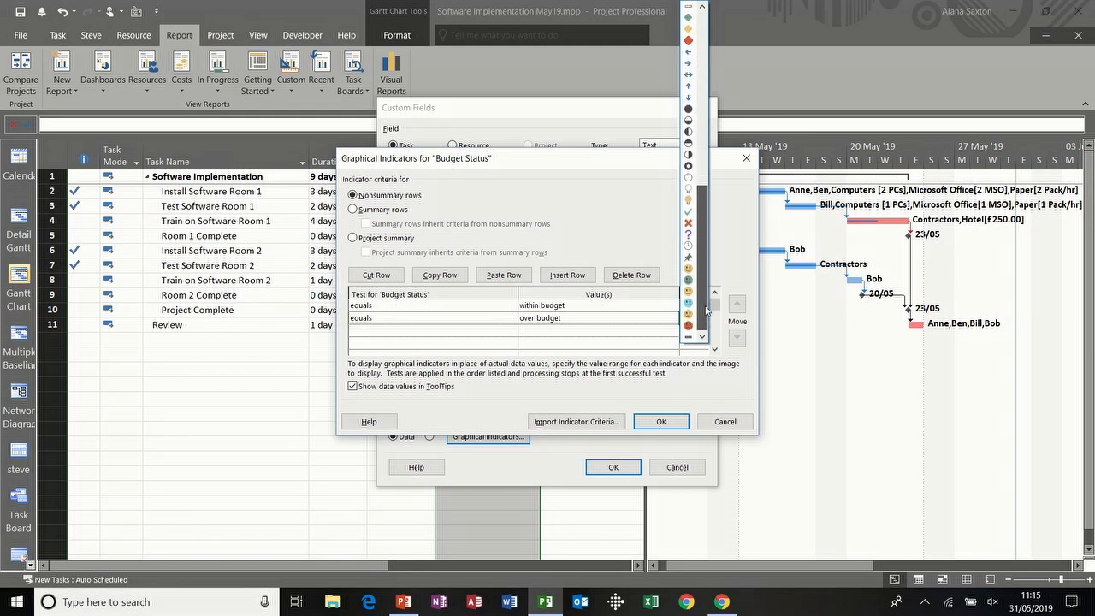
{"action": "left_click", "coordinate": [688, 325]}
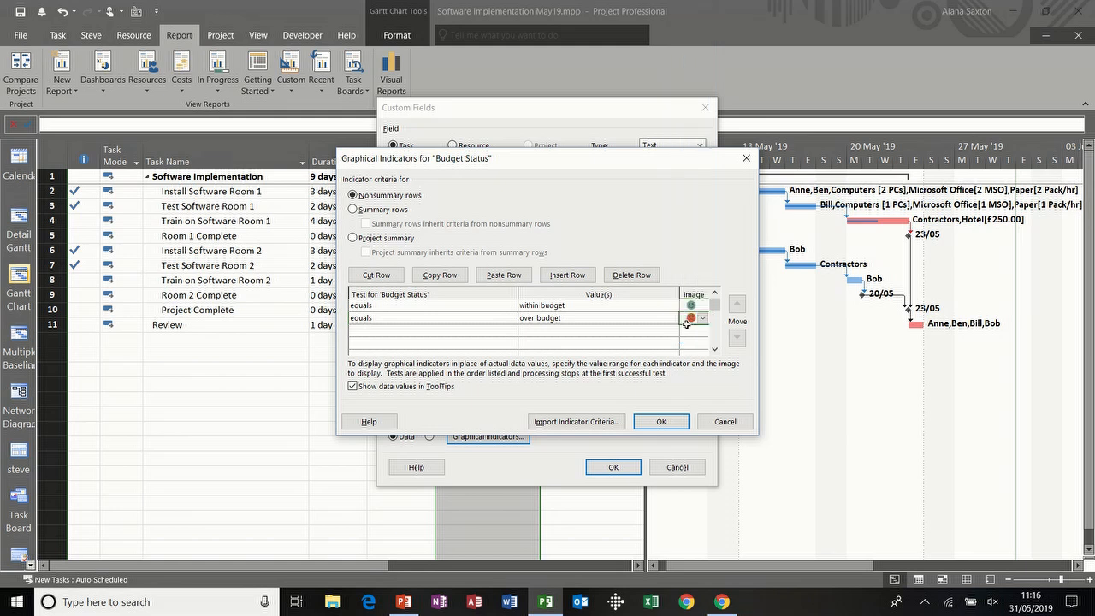
{"action": "left_click", "coordinate": [661, 421]}
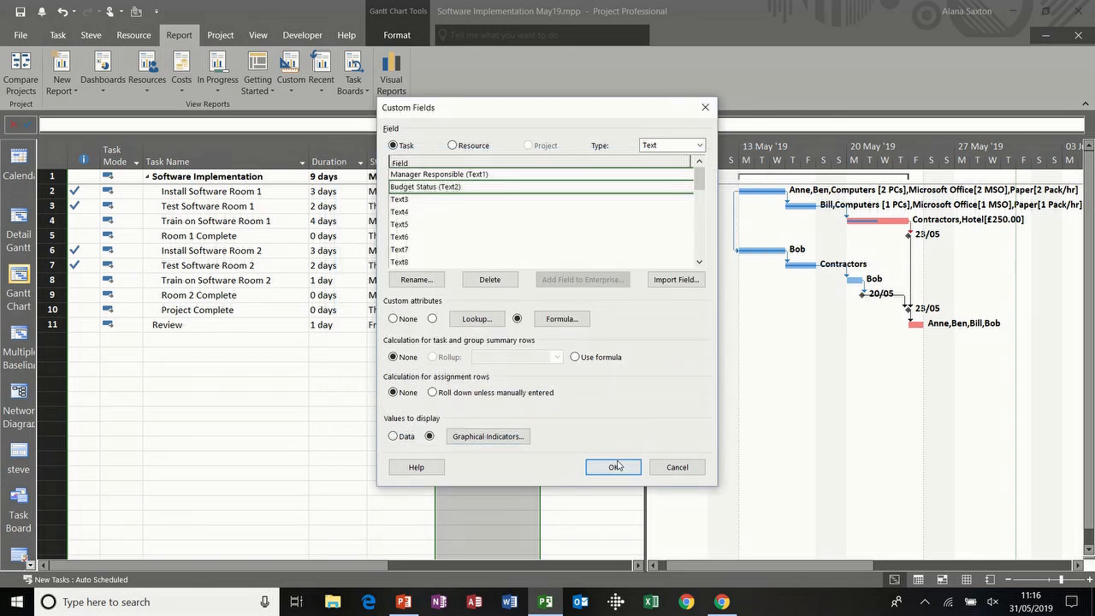
{"action": "left_click", "coordinate": [618, 466]}
- Narrow the Budget Status column to about the width of its heading and check an indicator's underlying value
{"action": "left_click", "coordinate": [522, 240]}
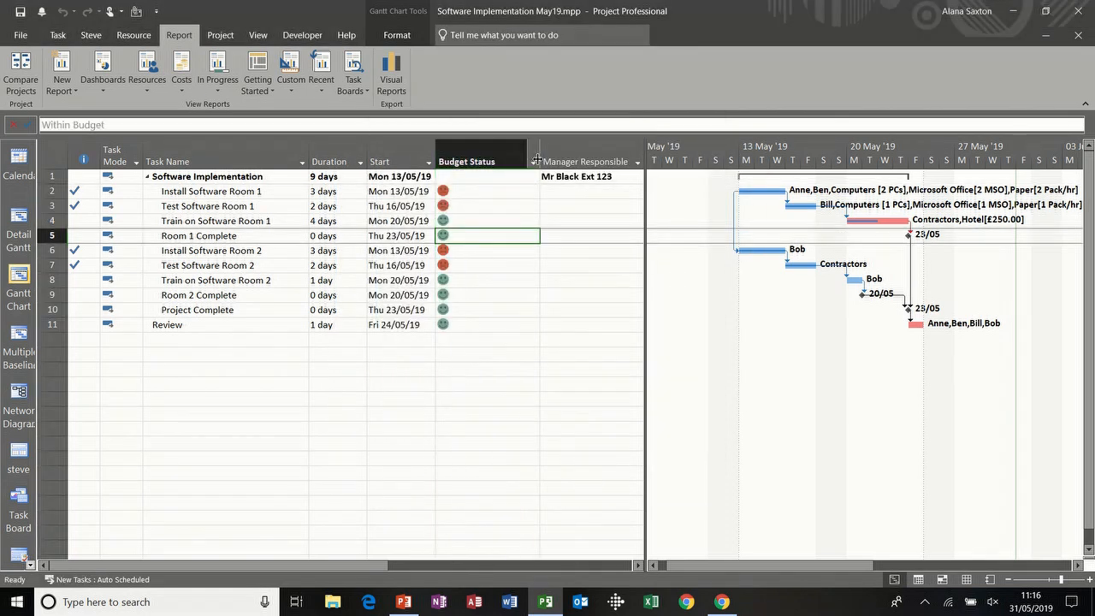
{"action": "left_click_drag", "start_coordinate": [541, 153], "coordinate": [510, 152]}
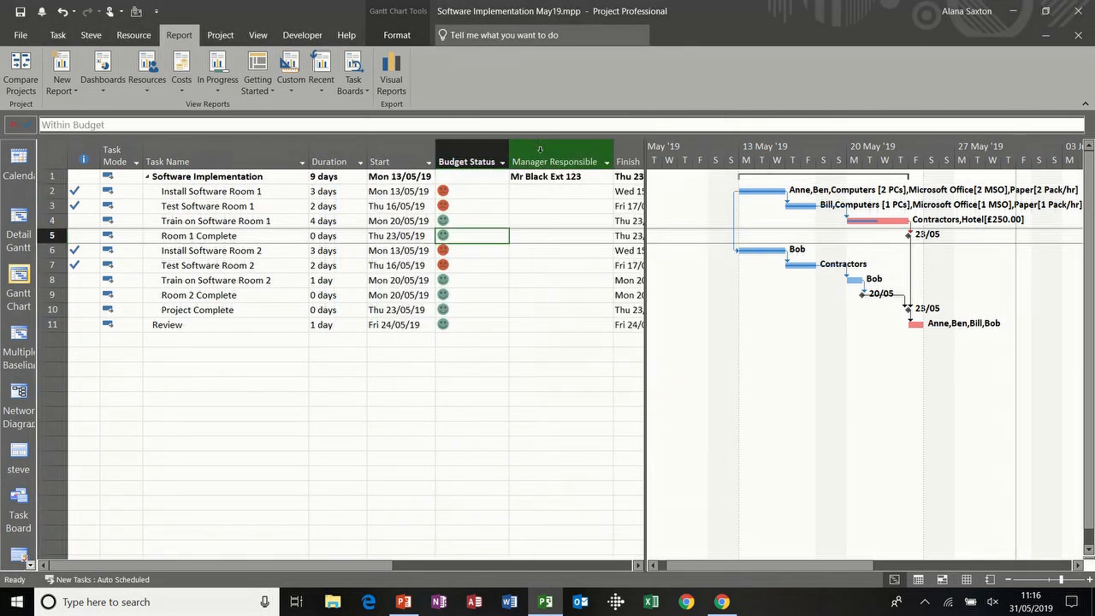
{"action": "left_click", "coordinate": [528, 206]}
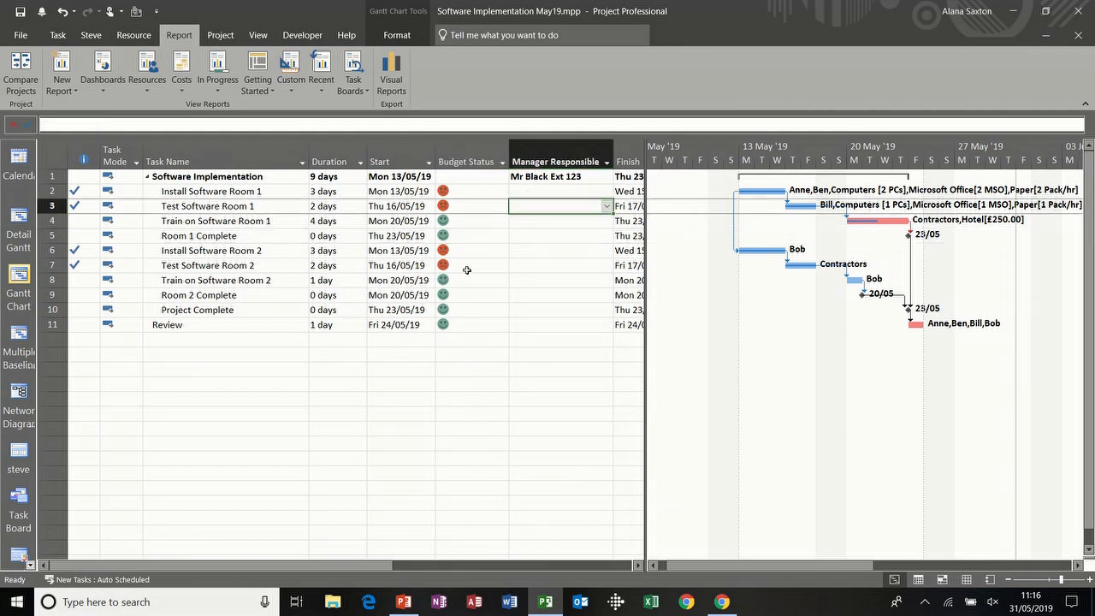
{"action": "mouse_move", "coordinate": [467, 270]}
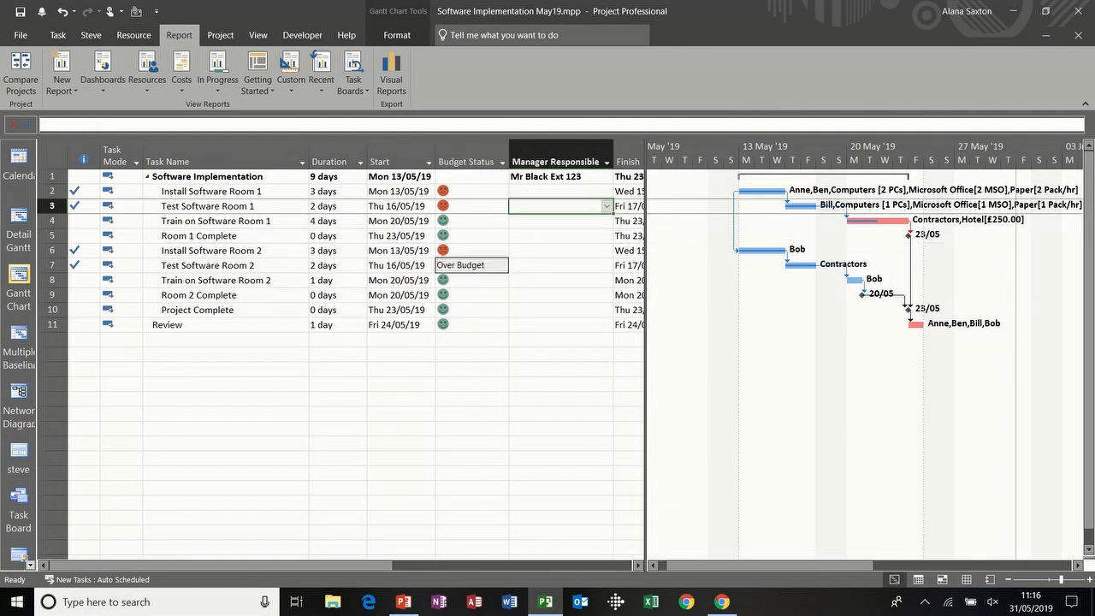
- Rename the custom task text field Text3 as Days Left
{"action": "left_click", "coordinate": [526, 159]}
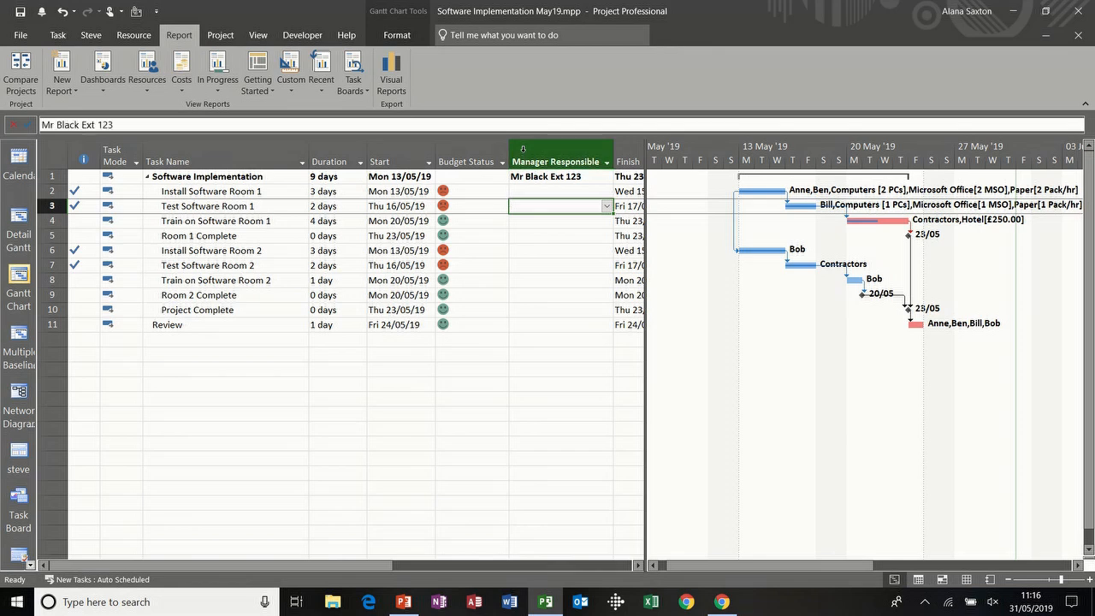
{"action": "right_click", "coordinate": [525, 159]}
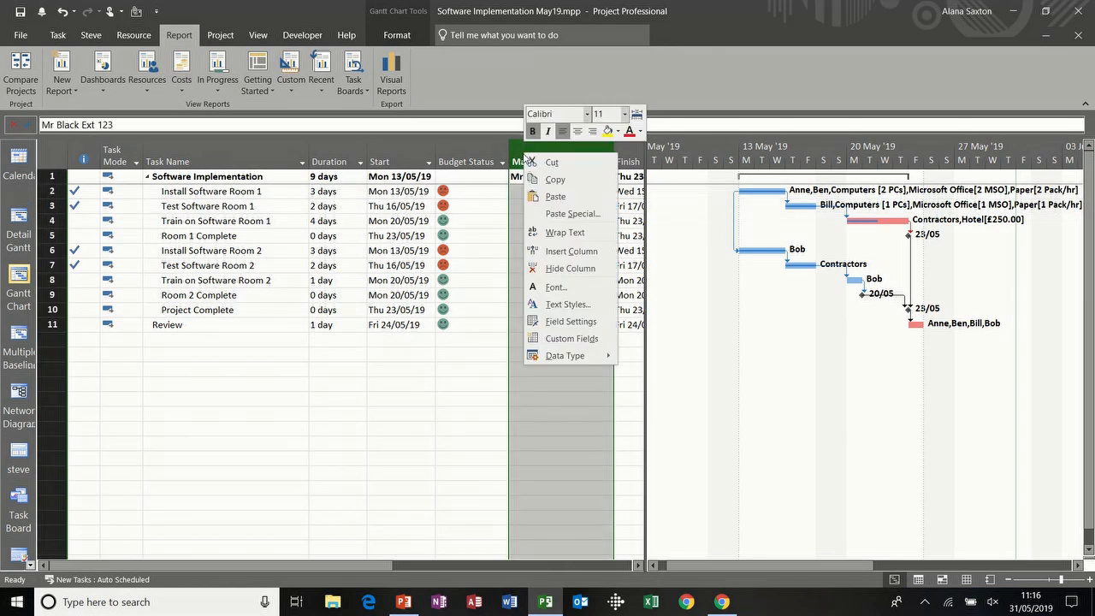
{"action": "left_click", "coordinate": [546, 340]}
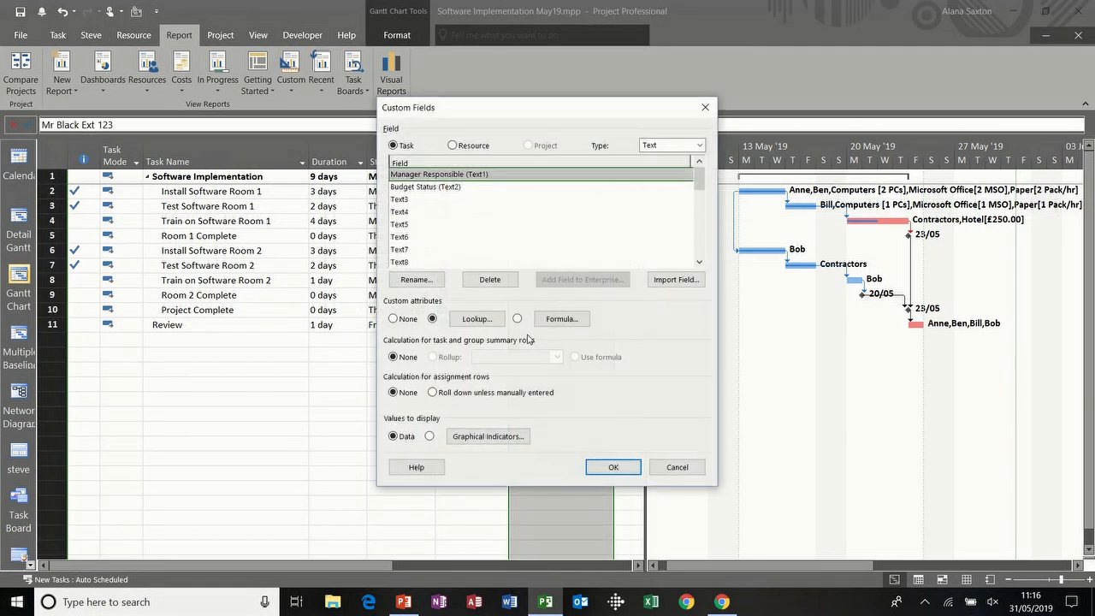
{"action": "left_click", "coordinate": [406, 200]}
{"action": "left_click", "coordinate": [417, 280]}
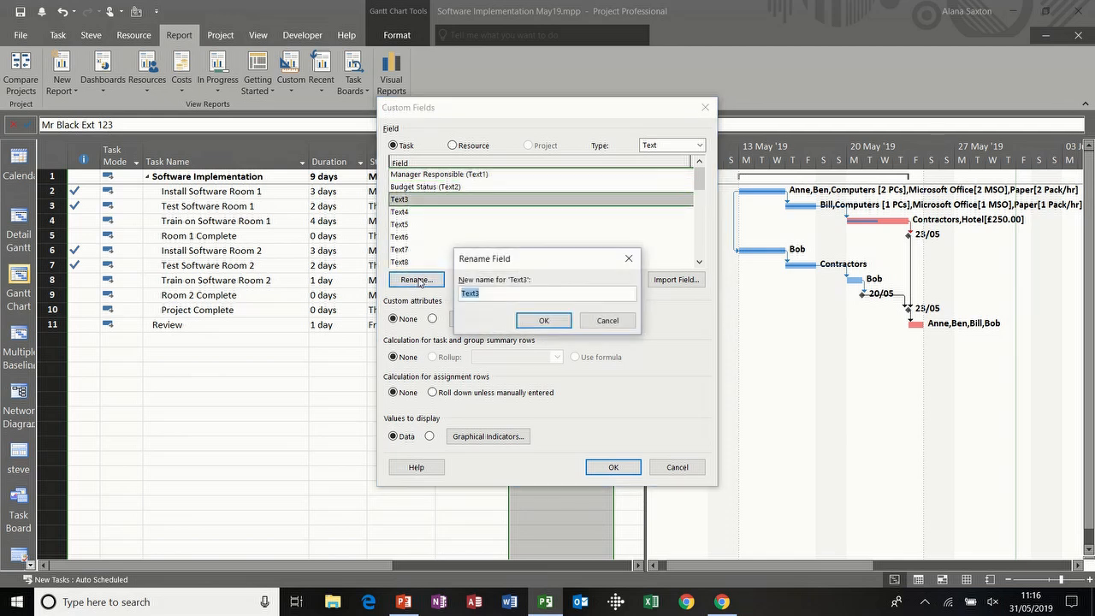
{"action": "type", "text": "D"}
{"action": "left_click", "coordinate": [552, 321]}
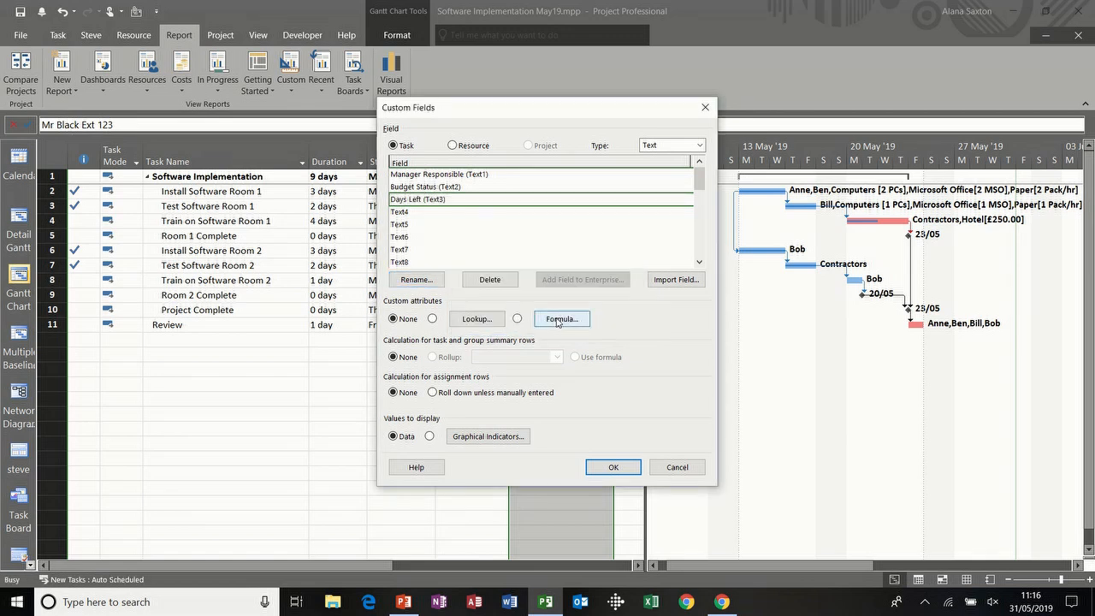
- Start the Days Left formula with the DateDiff function, replacing its placeholder arguments with "d",now(), and a trailing comma
{"action": "left_click", "coordinate": [557, 319]}
{"action": "left_click", "coordinate": [541, 341]}
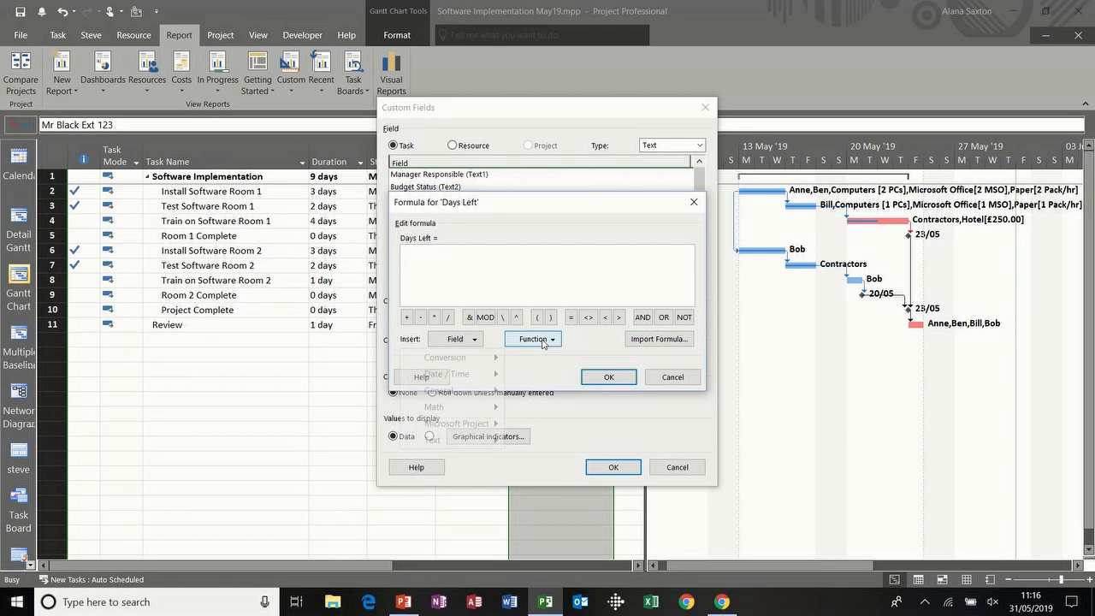
{"action": "mouse_move", "coordinate": [489, 376]}
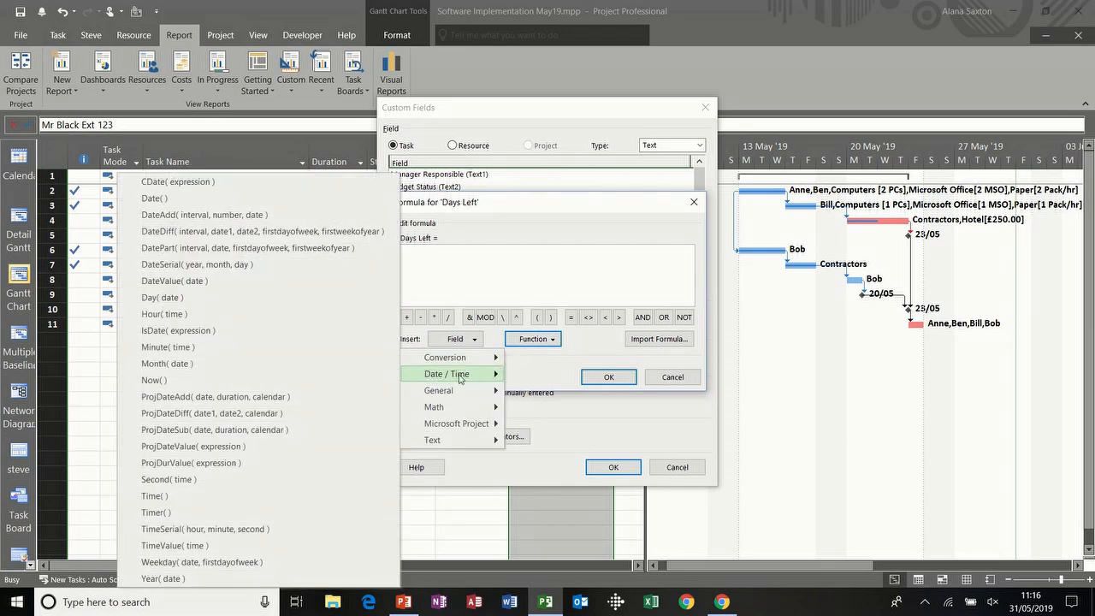
{"action": "left_click", "coordinate": [224, 234]}
{"action": "left_click_drag", "start_coordinate": [676, 253], "coordinate": [444, 253]}
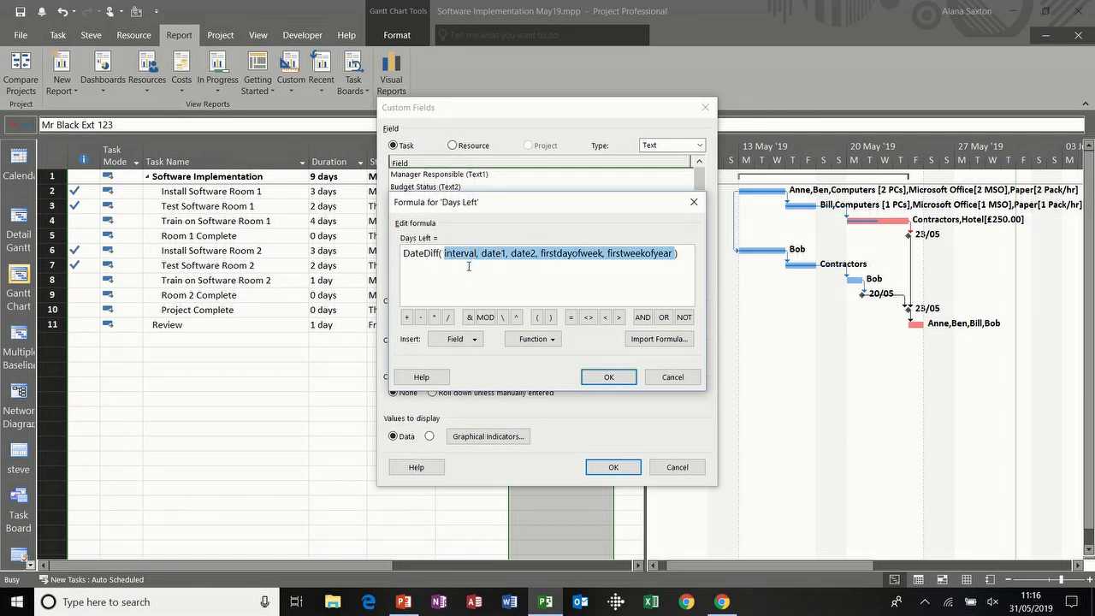
{"action": "type", "text": "\""}
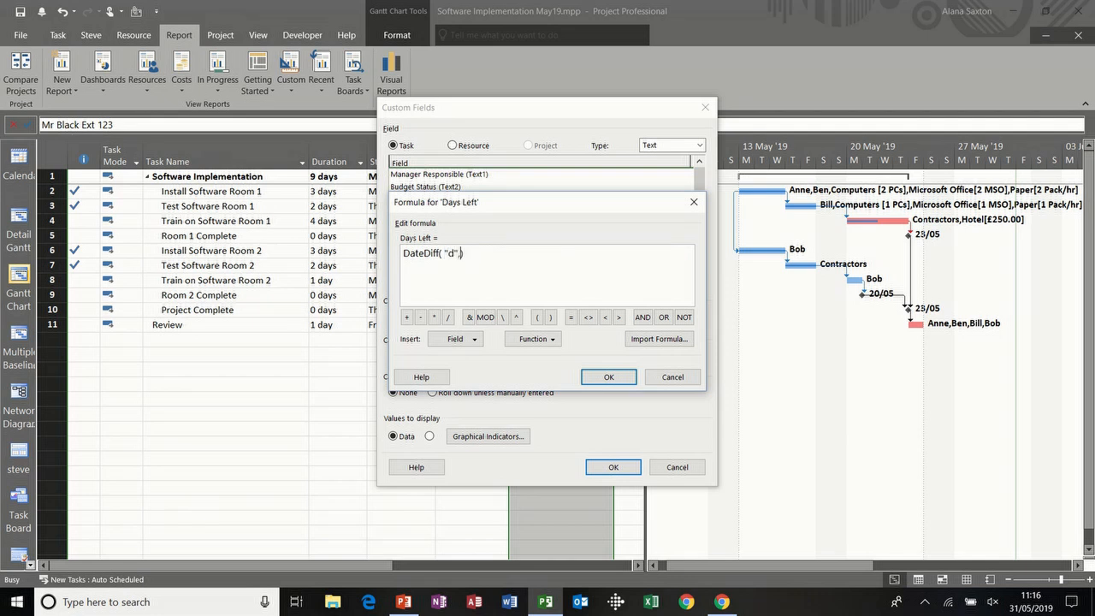
{"action": "type", "text": "d\",now("}
- Complete the DateDiff formula with the [Finish] date field, accept replacing existing data, and close the custom field settings
{"action": "left_click", "coordinate": [453, 339]}
{"action": "mouse_move", "coordinate": [411, 374]}
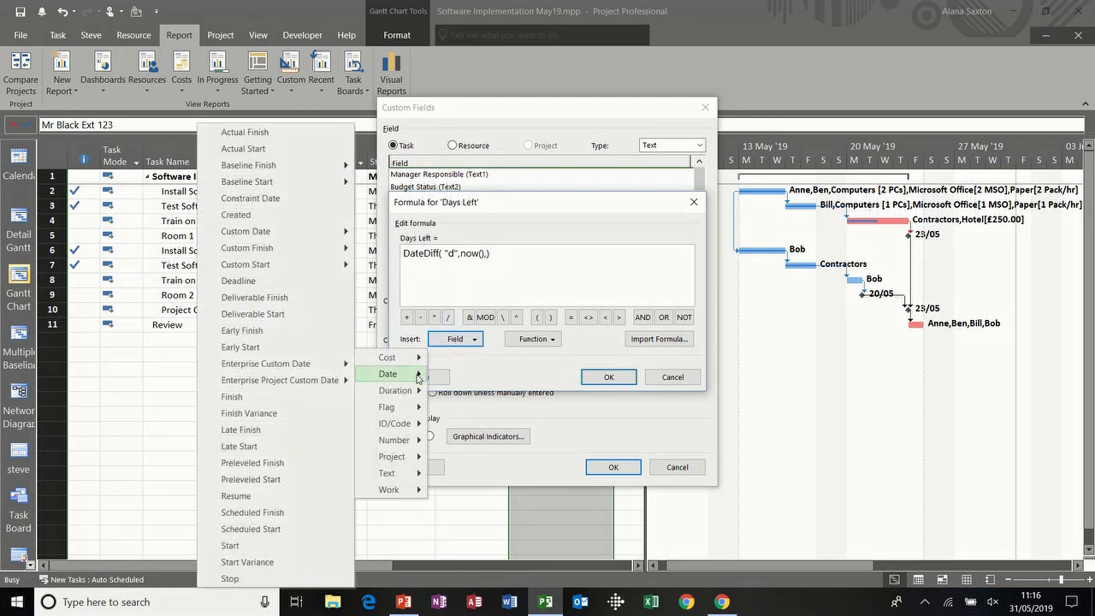
{"action": "left_click", "coordinate": [244, 396]}
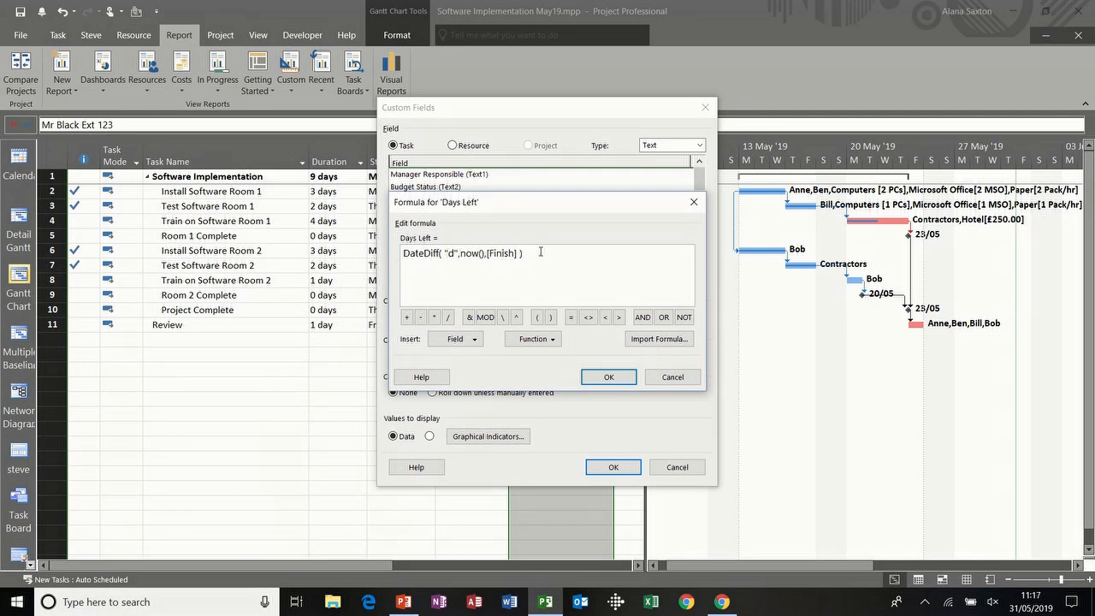
{"action": "left_click", "coordinate": [608, 377]}
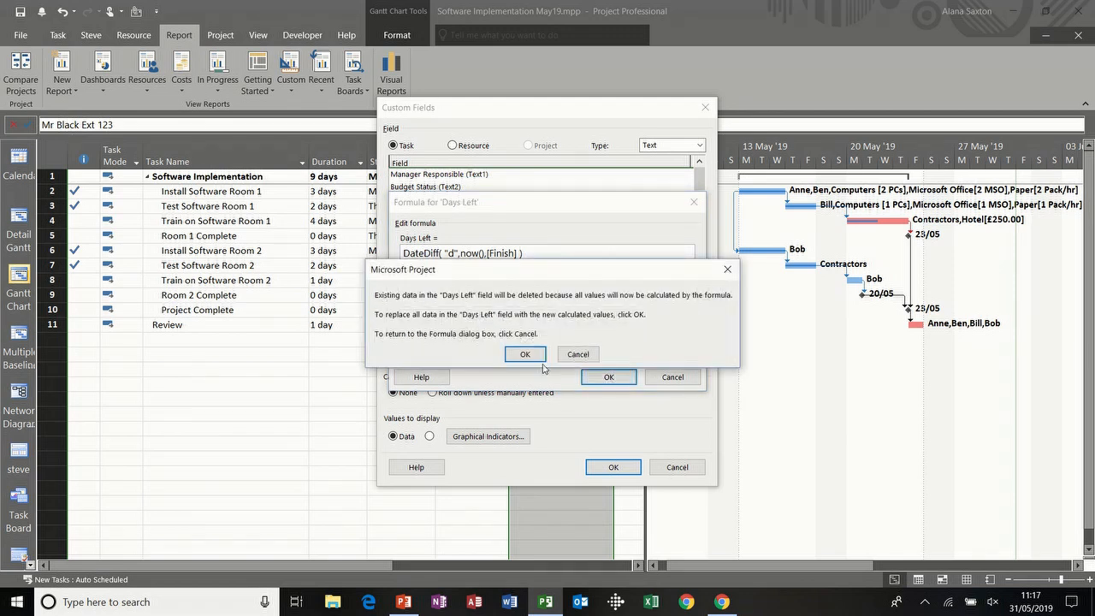
{"action": "left_click", "coordinate": [534, 356]}
{"action": "left_click", "coordinate": [614, 466]}
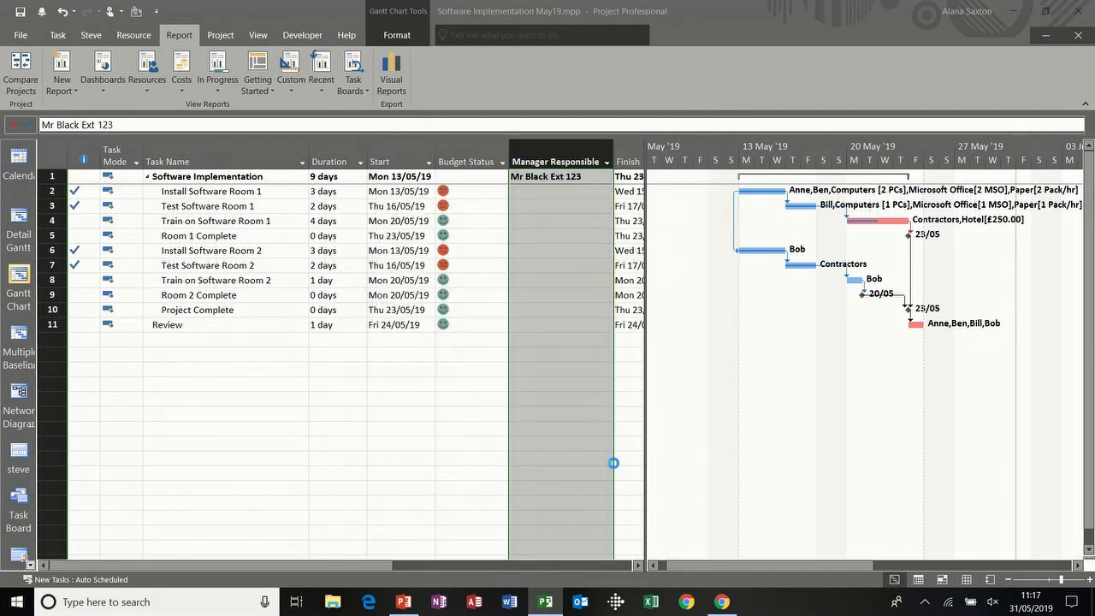
- Insert the Text3 (Days Left) field as a column before Manager Responsible
{"action": "right_click", "coordinate": [521, 159]}
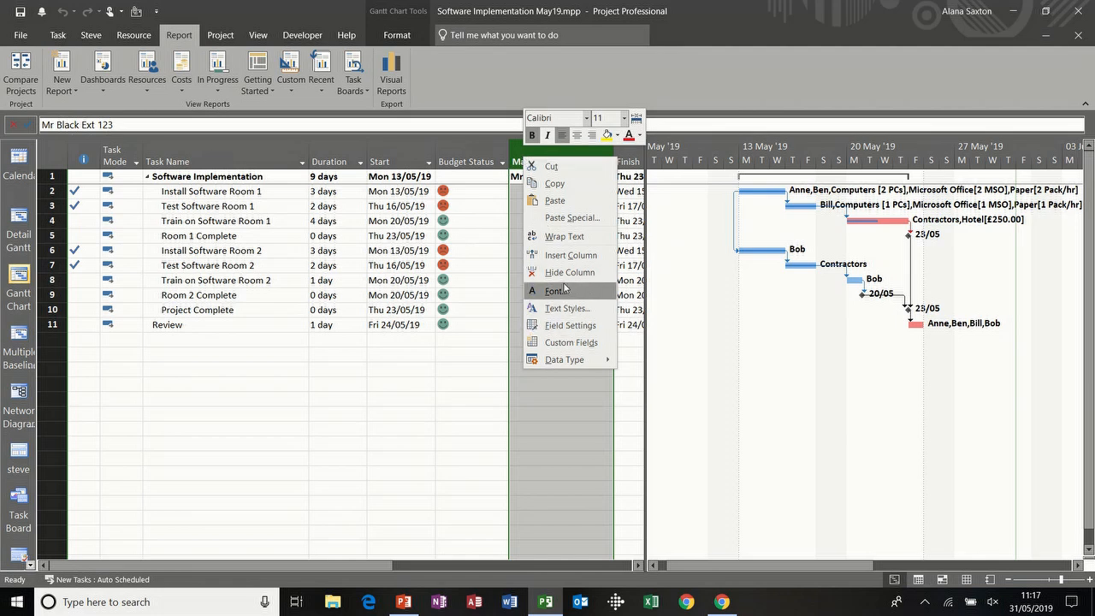
{"action": "left_click", "coordinate": [563, 256]}
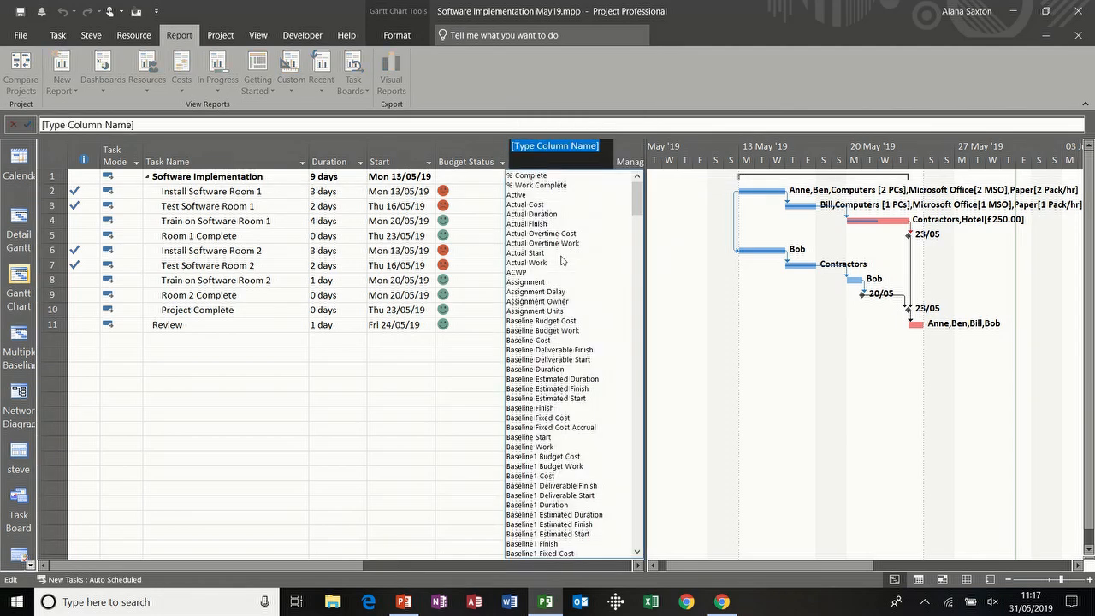
{"action": "type", "text": "task Calendar"}
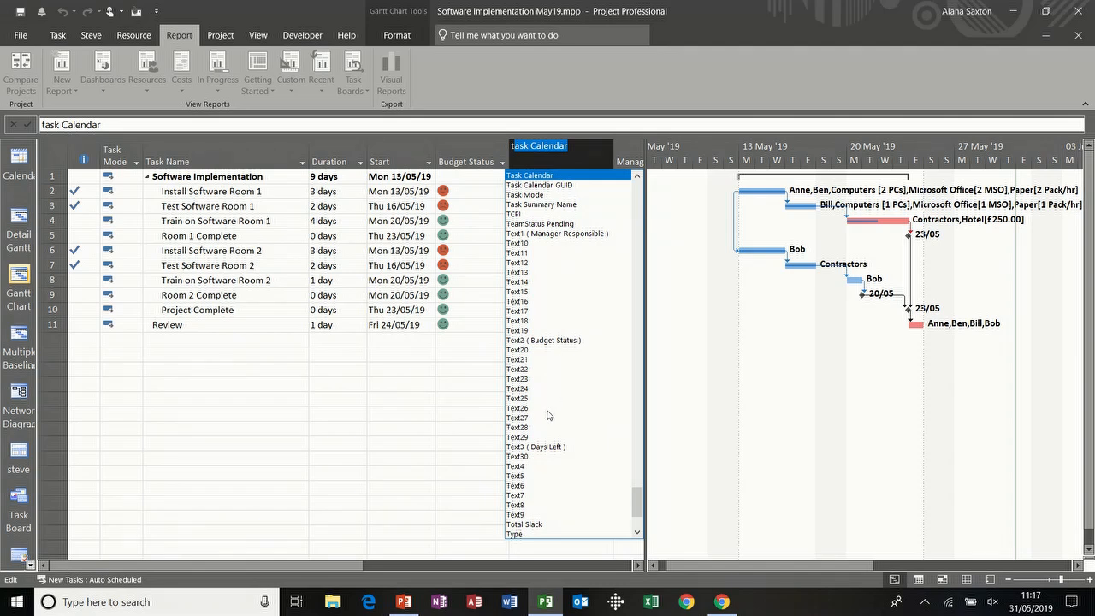
{"action": "left_click", "coordinate": [540, 447]}
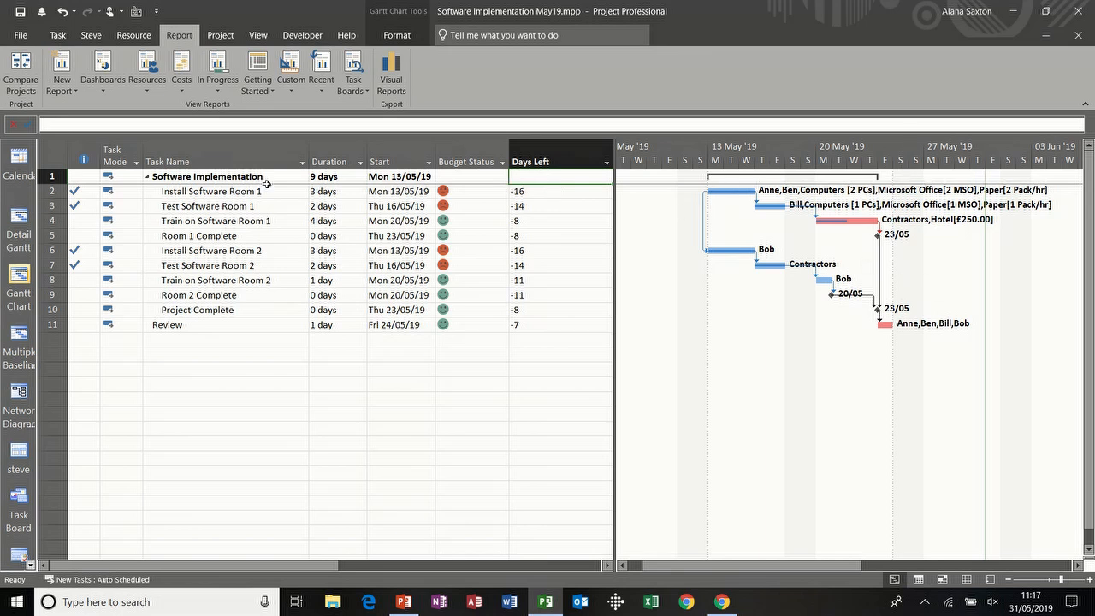
- Set the Software Implementation summary task's start date to 31/05/19 and widen the table area to show the Manager Responsible column
{"action": "left_click", "coordinate": [389, 176]}
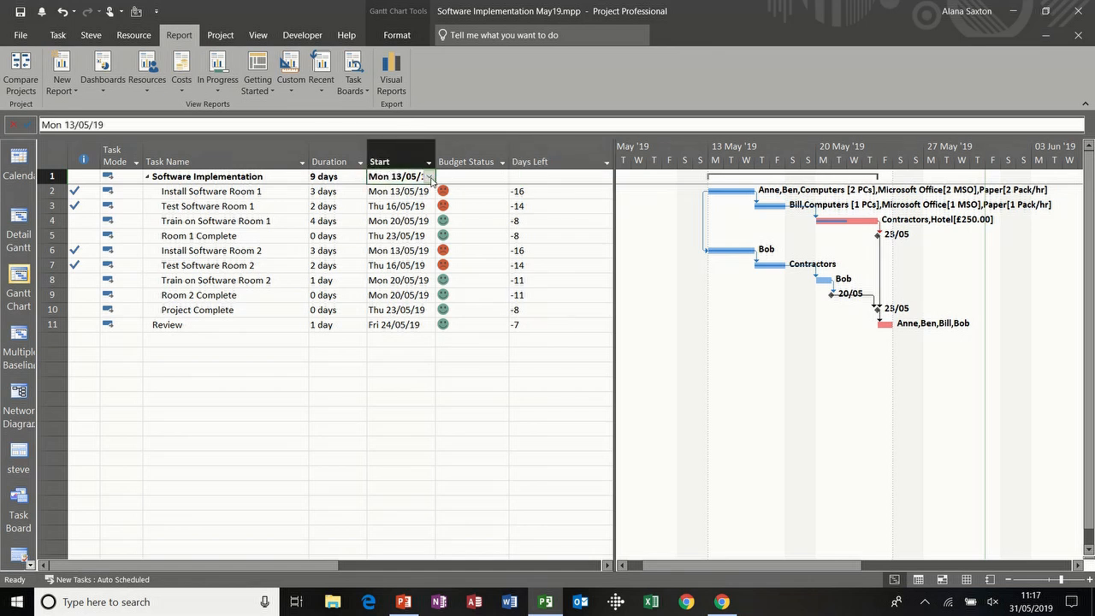
{"action": "left_click", "coordinate": [429, 176]}
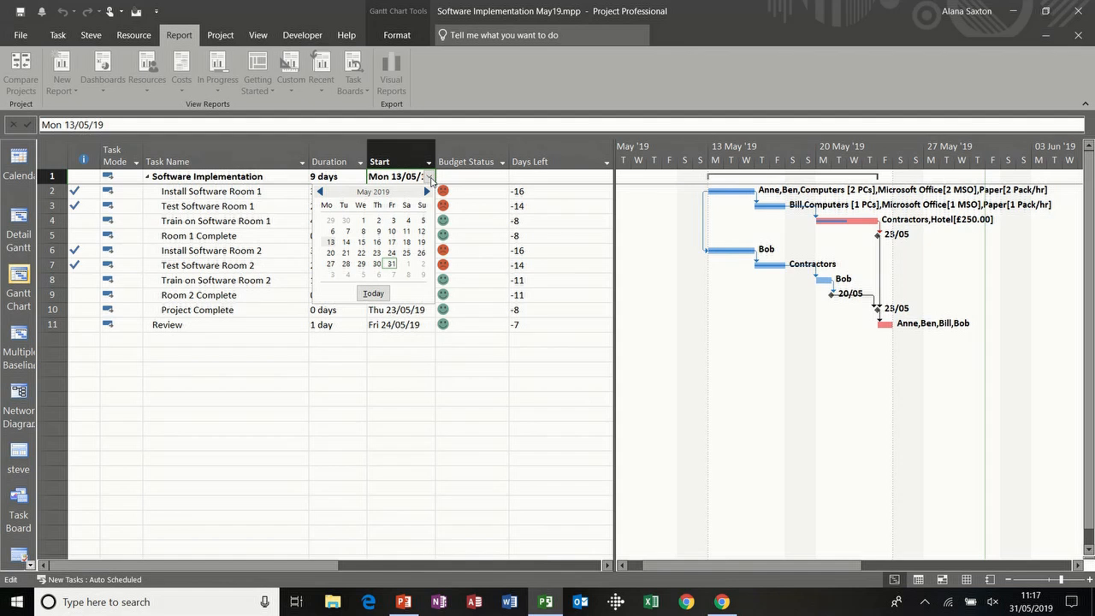
{"action": "left_click", "coordinate": [391, 266]}
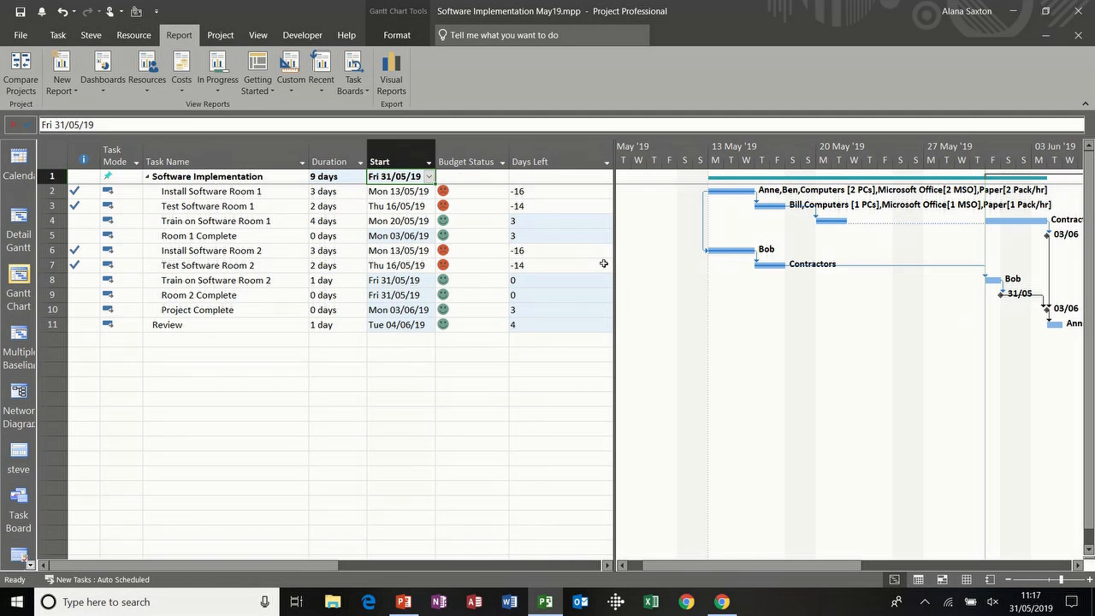
{"action": "left_click_drag", "start_coordinate": [614, 266], "coordinate": [725, 267]}
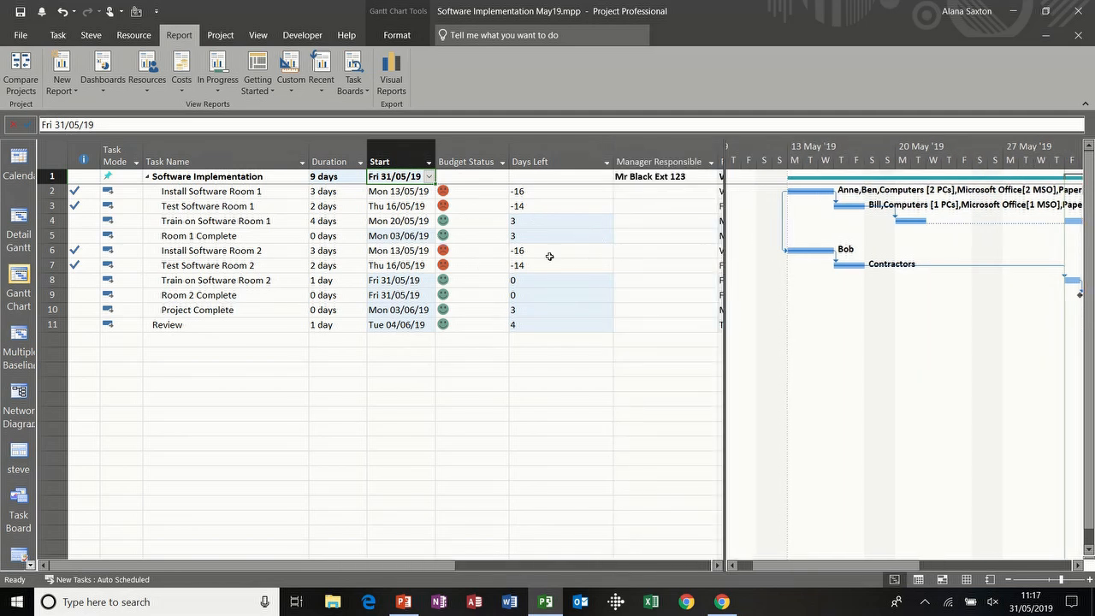
- Save the current set of fields as a new table, trying the name steve and settling on steve1
{"action": "left_click", "coordinate": [255, 35]}
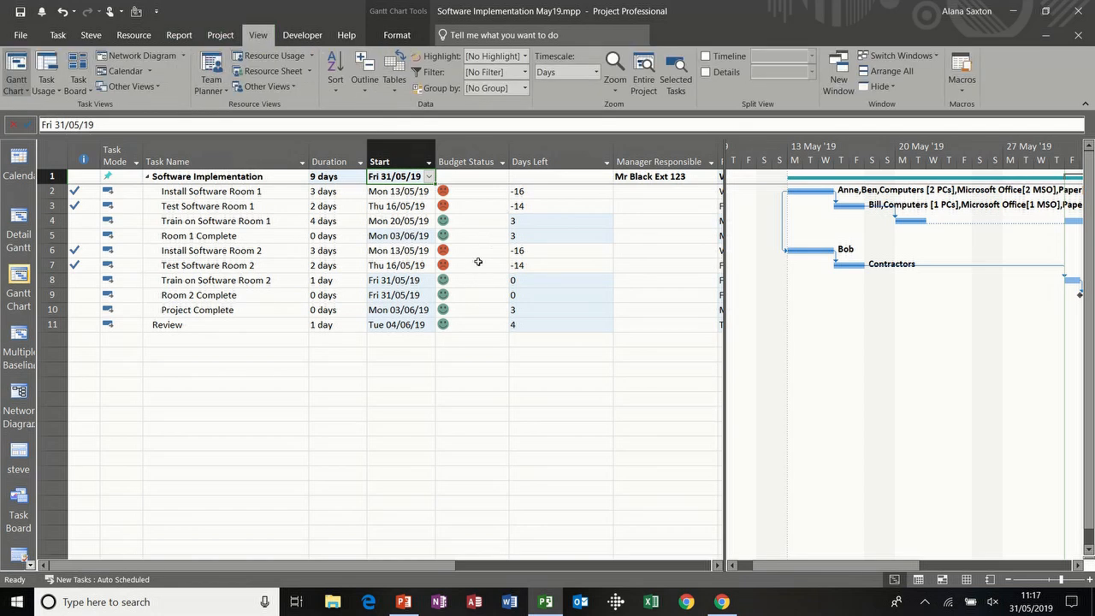
{"action": "left_click", "coordinate": [395, 86]}
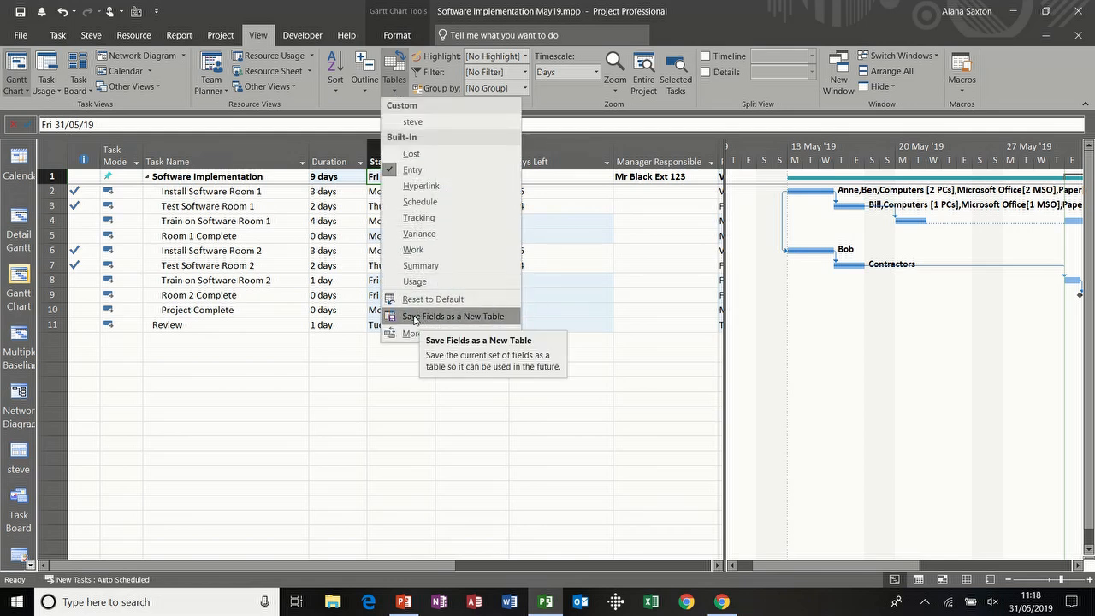
{"action": "left_click", "coordinate": [449, 317]}
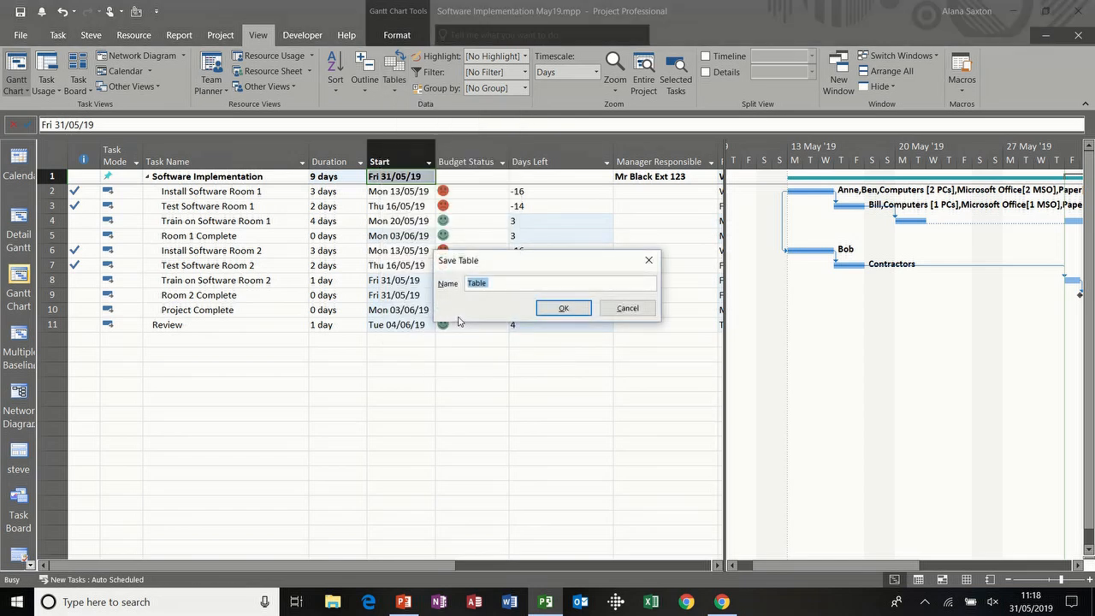
{"action": "type", "text": "st"}
{"action": "left_click", "coordinate": [556, 310]}
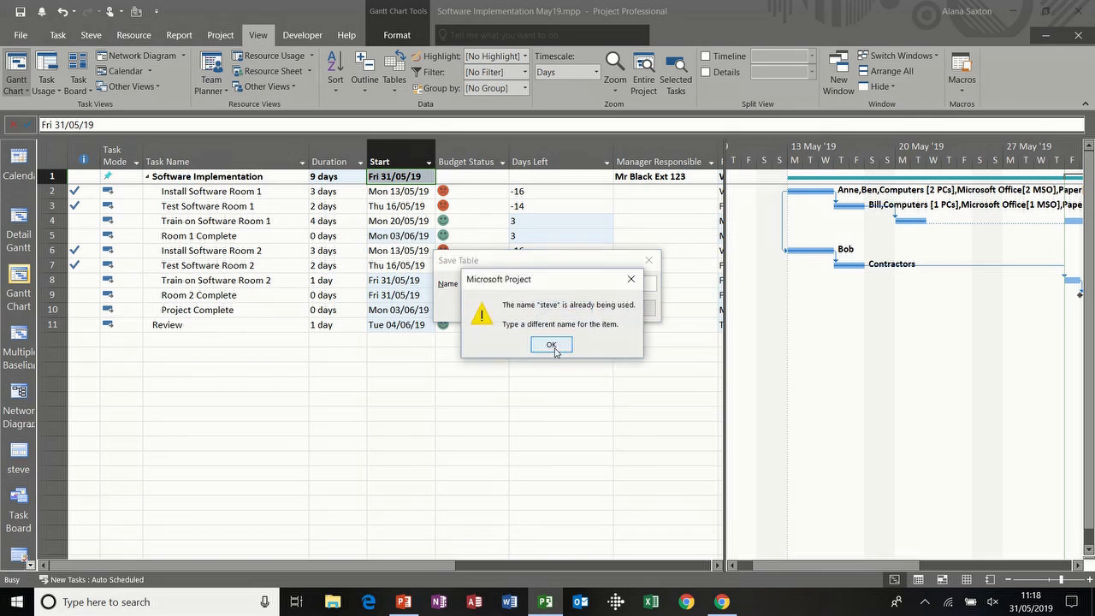
{"action": "left_click", "coordinate": [551, 346]}
{"action": "left_click", "coordinate": [505, 284]}
{"action": "type", "text": "1"}
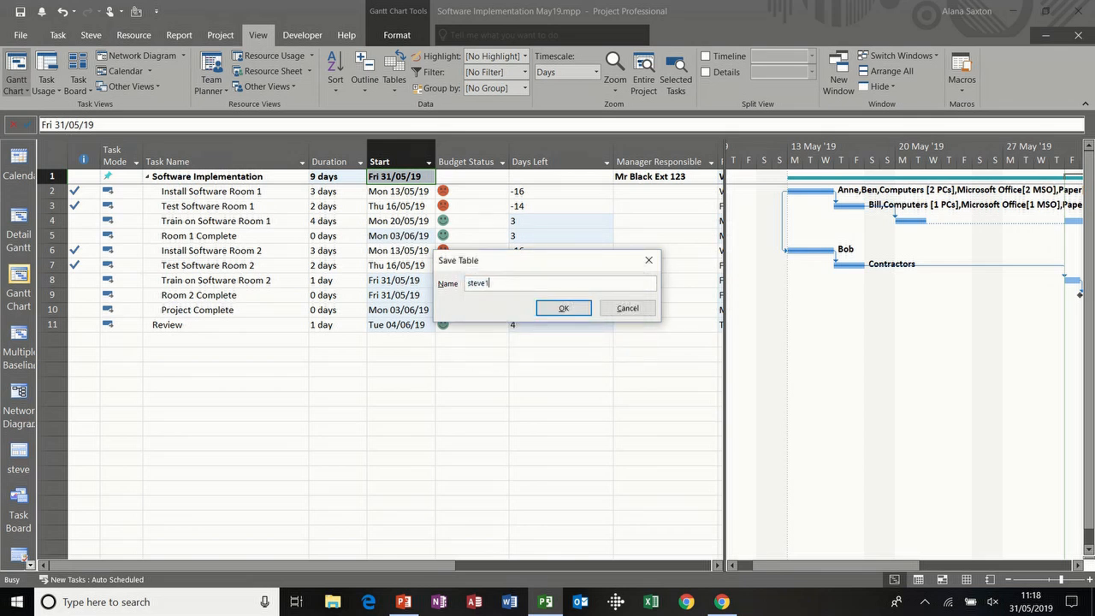
{"action": "left_click", "coordinate": [557, 312]}
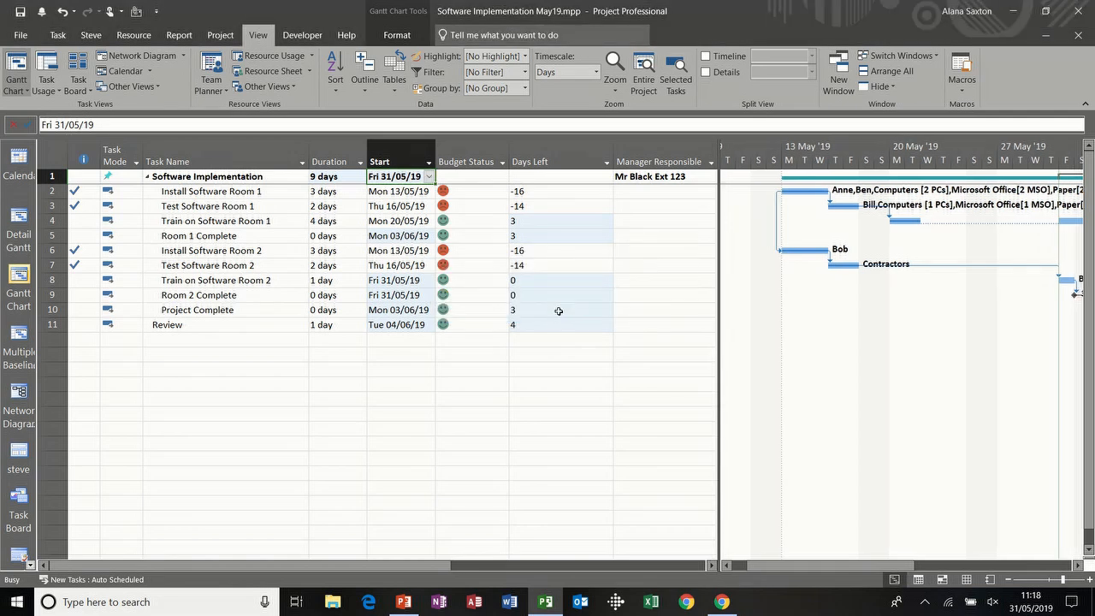
- Compare the steve table with the steve1 table, widening the table area to view the columns of each
{"action": "left_click", "coordinate": [393, 90]}
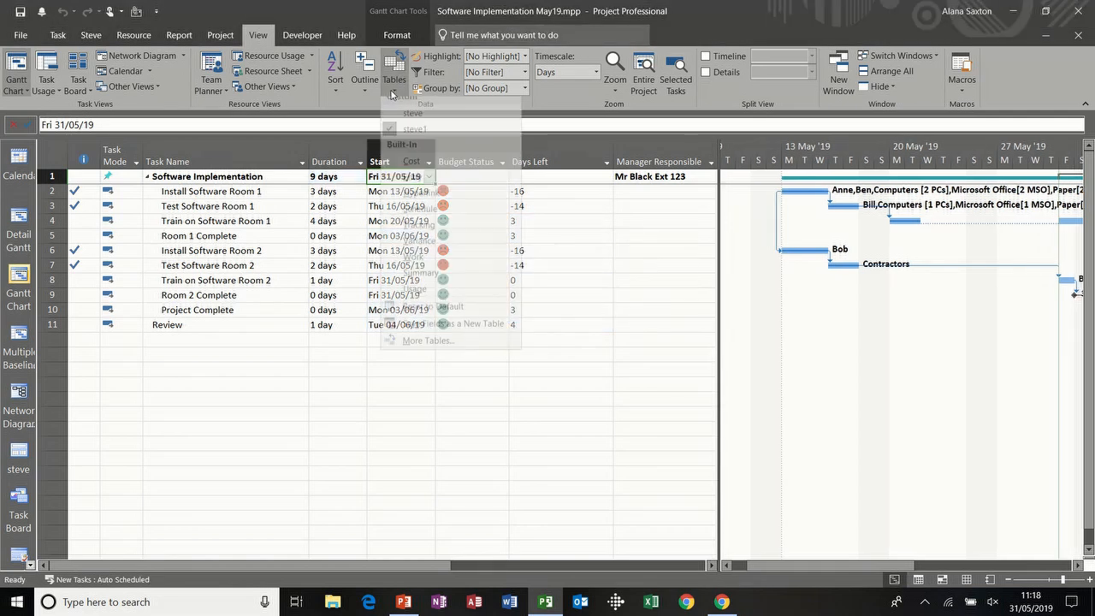
{"action": "left_click", "coordinate": [413, 122]}
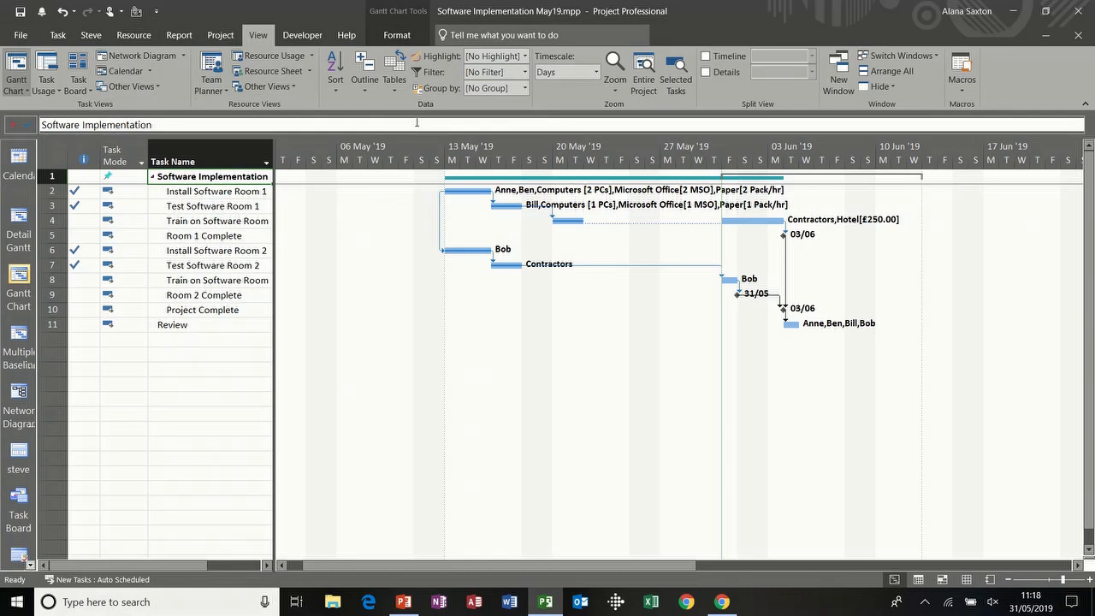
{"action": "left_click_drag", "start_coordinate": [274, 212], "coordinate": [625, 214]}
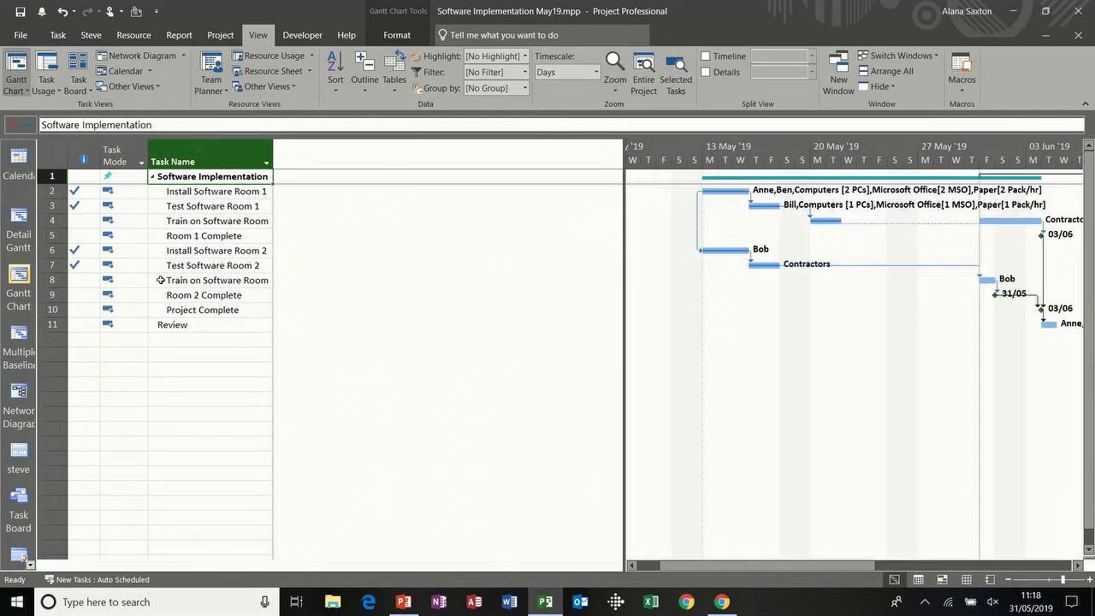
{"action": "left_click", "coordinate": [397, 85]}
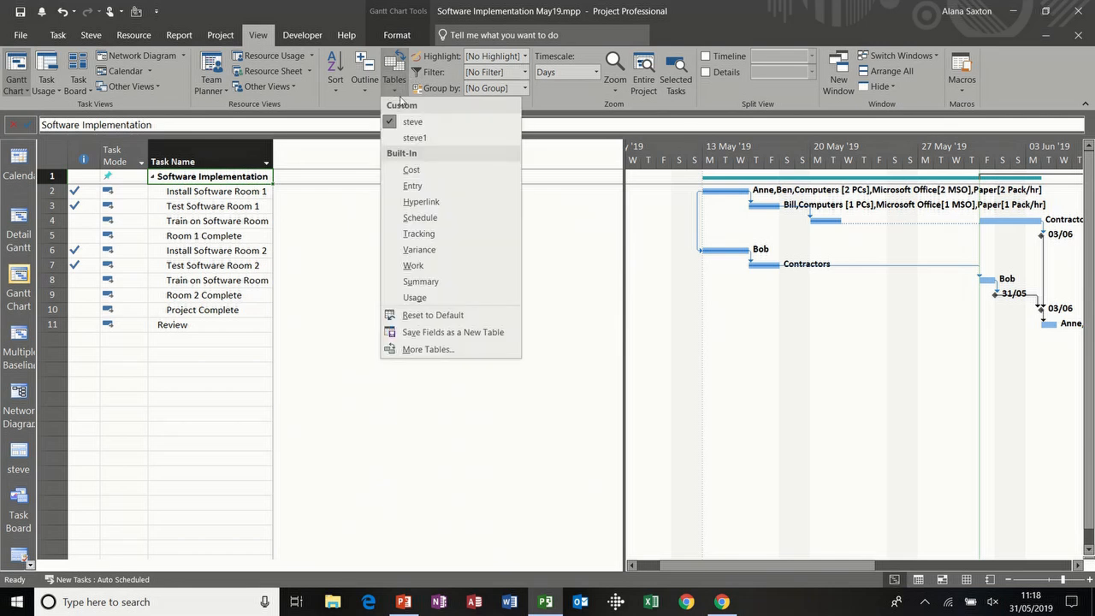
{"action": "left_click", "coordinate": [410, 134]}
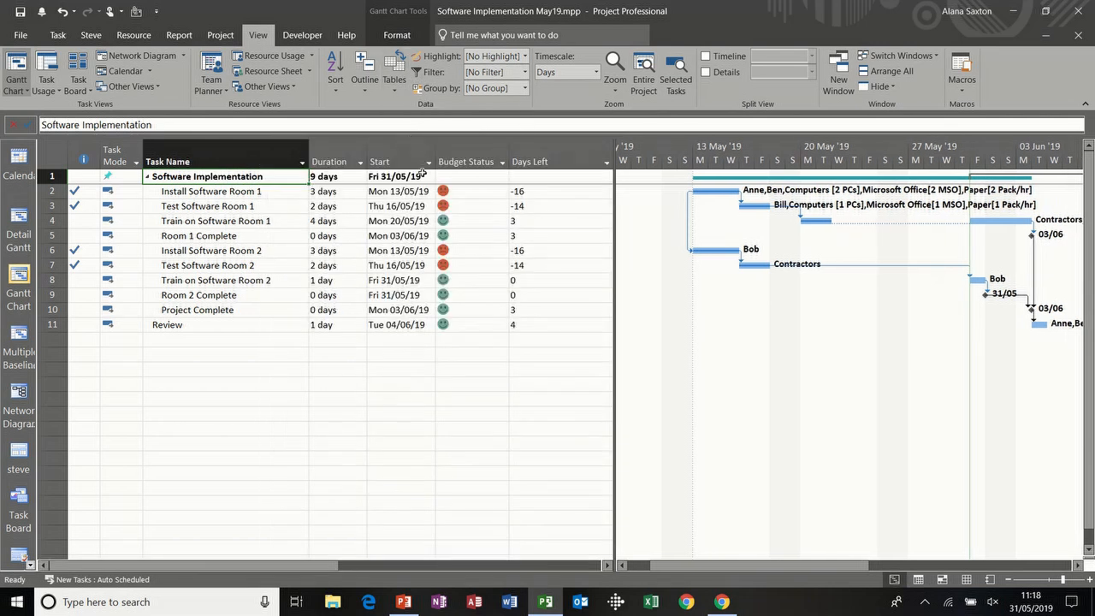
{"action": "left_click_drag", "start_coordinate": [615, 353], "coordinate": [696, 356]}
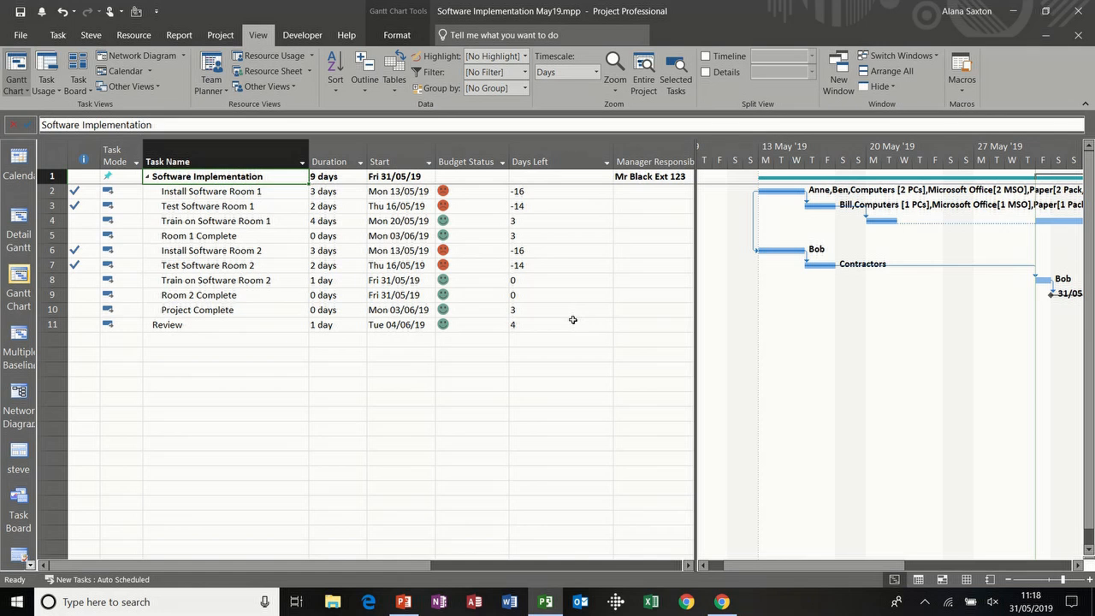
- Remove the Budget Status, Days Left and Manager Responsible columns from the Entry table, and reapply the steve1 table
{"action": "left_click", "coordinate": [394, 76]}
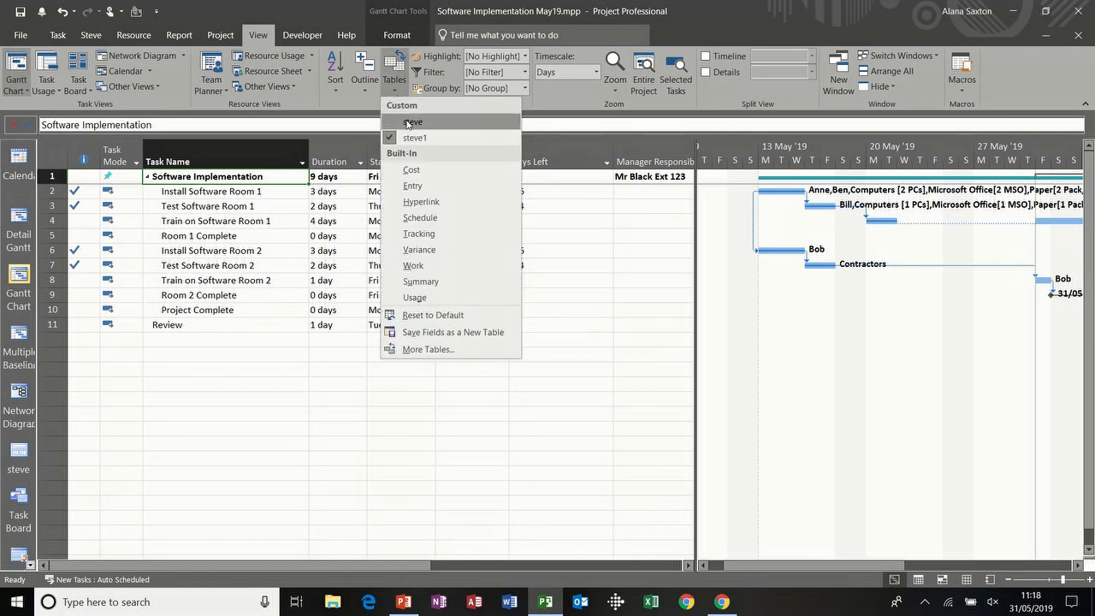
{"action": "left_click", "coordinate": [417, 186]}
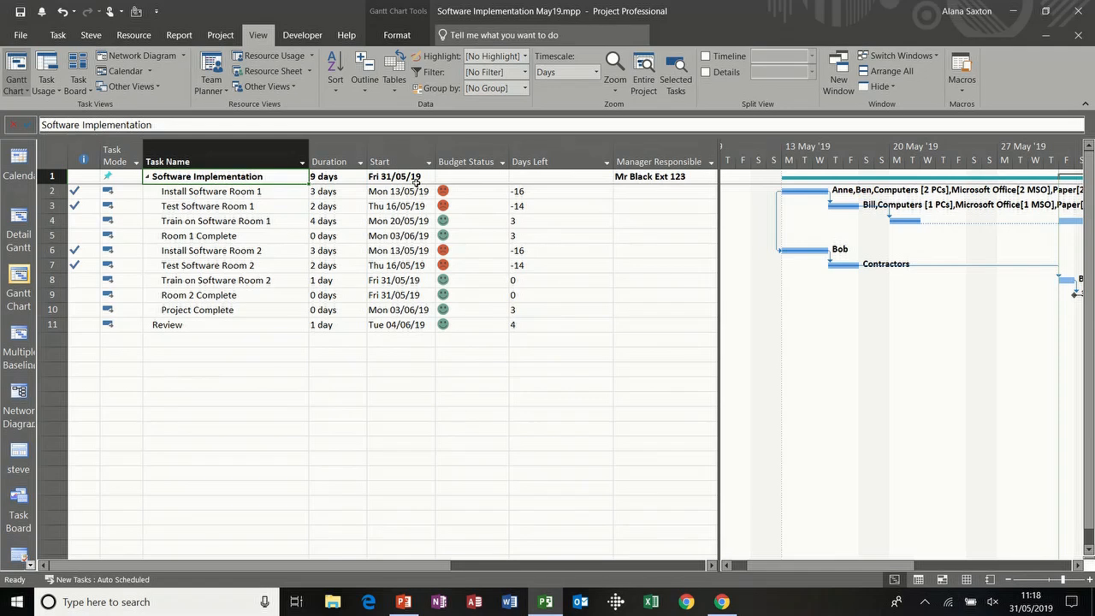
{"action": "left_click_drag", "start_coordinate": [458, 150], "coordinate": [626, 151]}
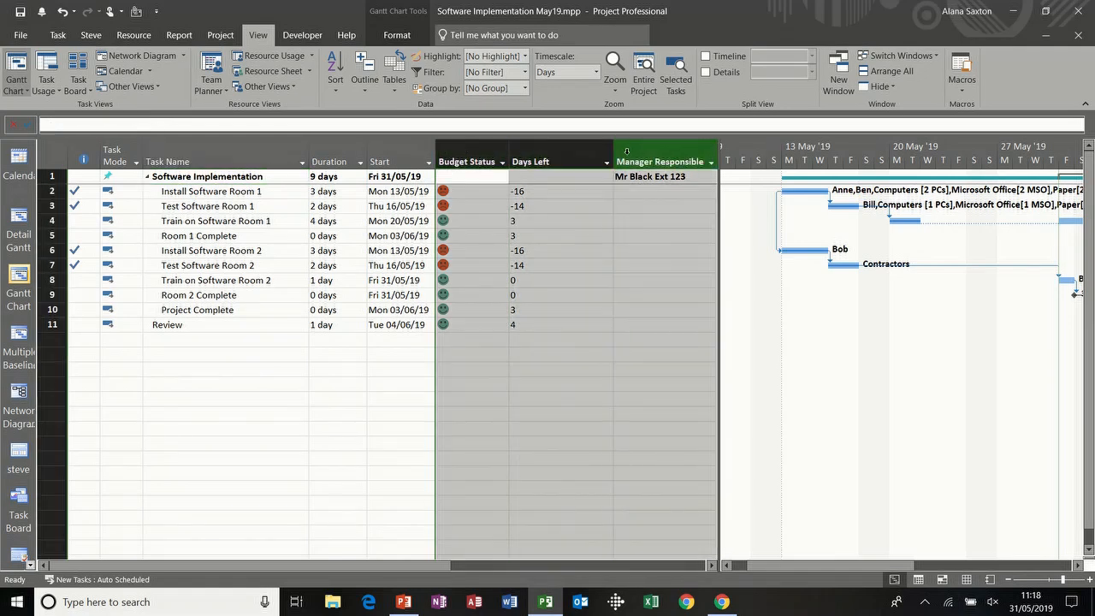
{"action": "key", "text": "Delete"}
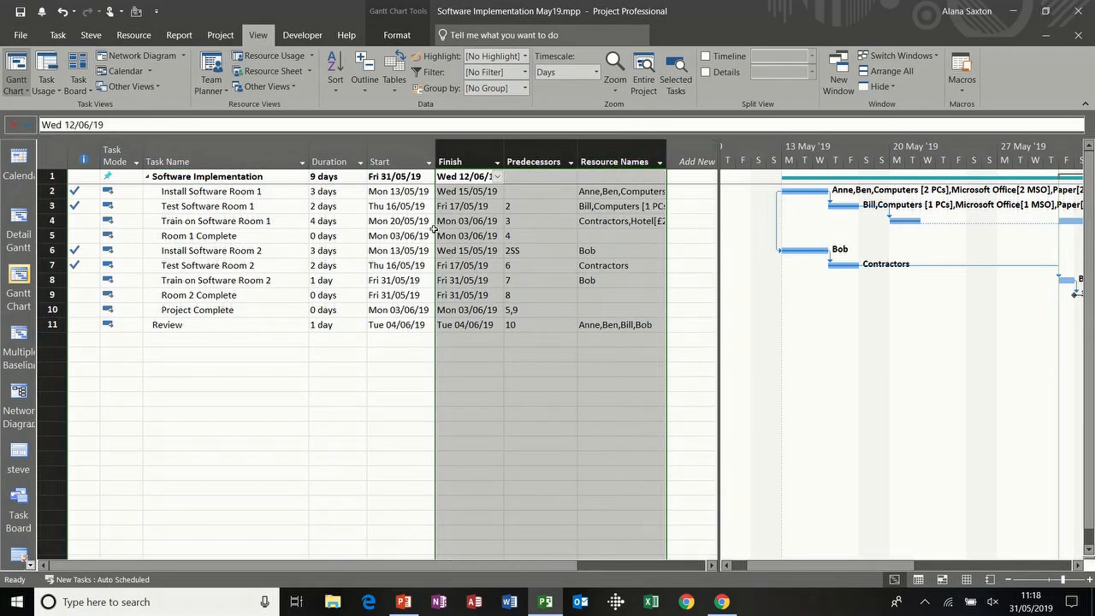
{"action": "left_click", "coordinate": [431, 233]}
{"action": "left_click", "coordinate": [394, 81]}
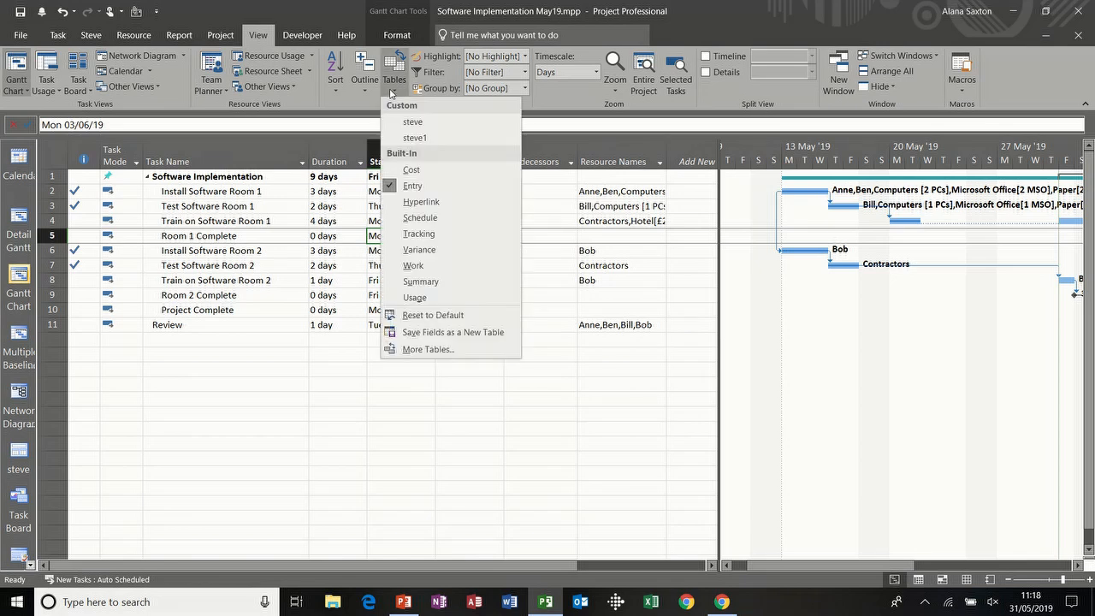
{"action": "left_click", "coordinate": [409, 137]}
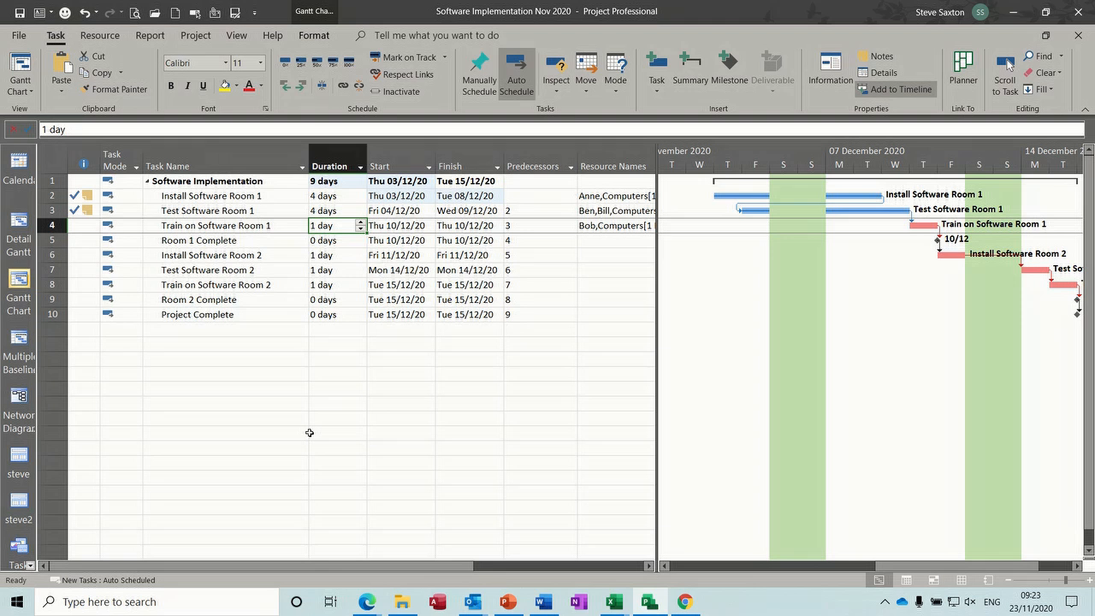
- Add a resource named Project Allowance in the first empty row of the Resource Sheet
{"action": "left_click", "coordinate": [961, 580]}
{"action": "left_click", "coordinate": [160, 265]}
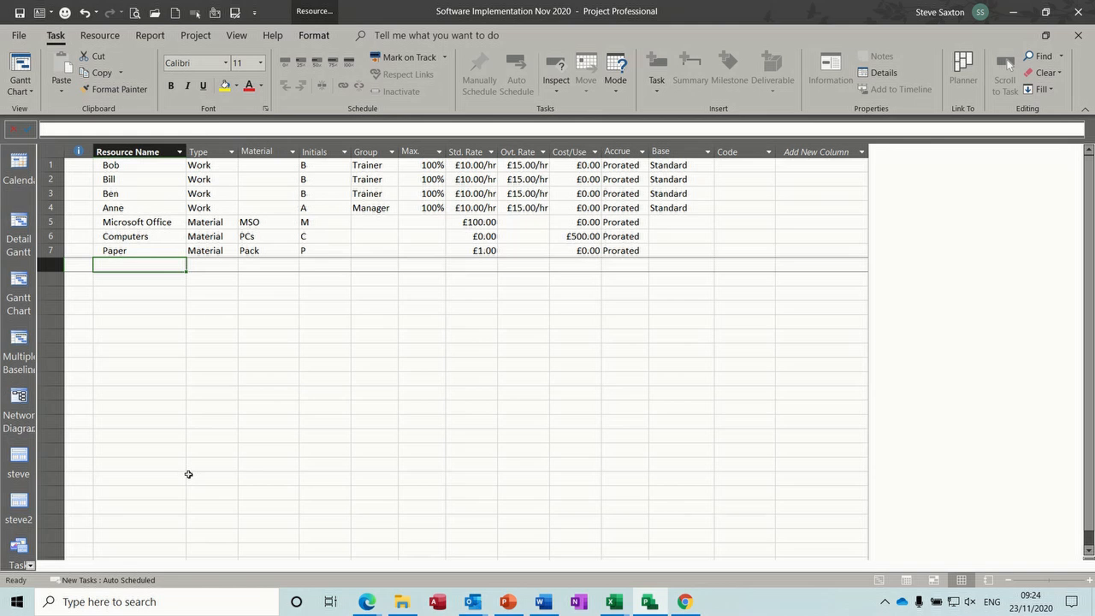
{"action": "type", "text": "Project "}
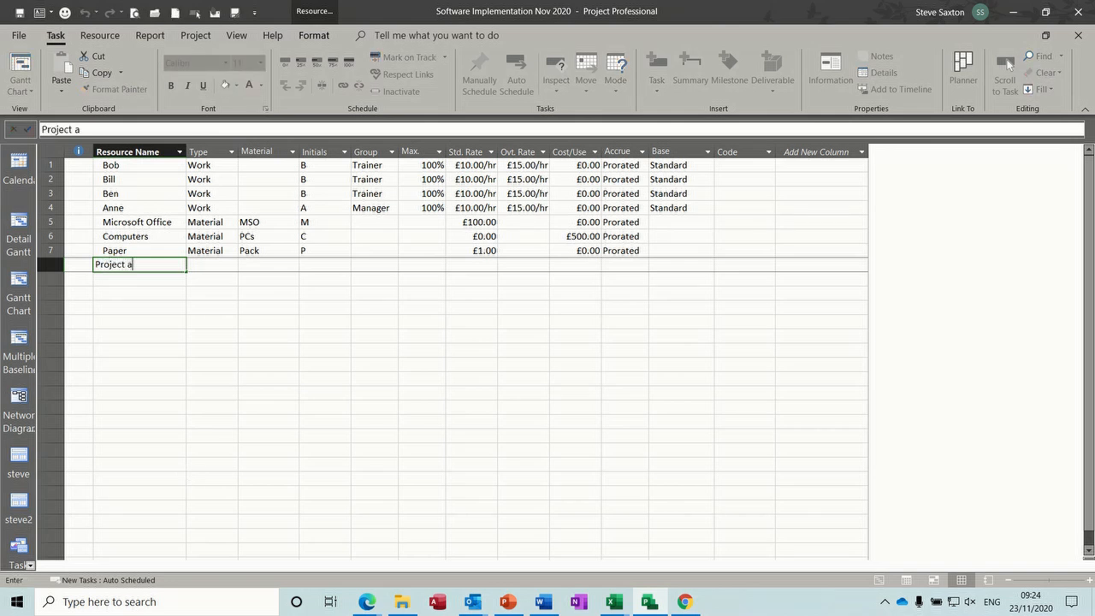
{"action": "type", "text": "Alloe"}
{"action": "key", "text": "BackSpace"}
{"action": "type", "text": "wancw"}
{"action": "key", "text": "BackSpace"}
{"action": "key", "text": "BackSpace"}
{"action": "type", "text": "ce"}
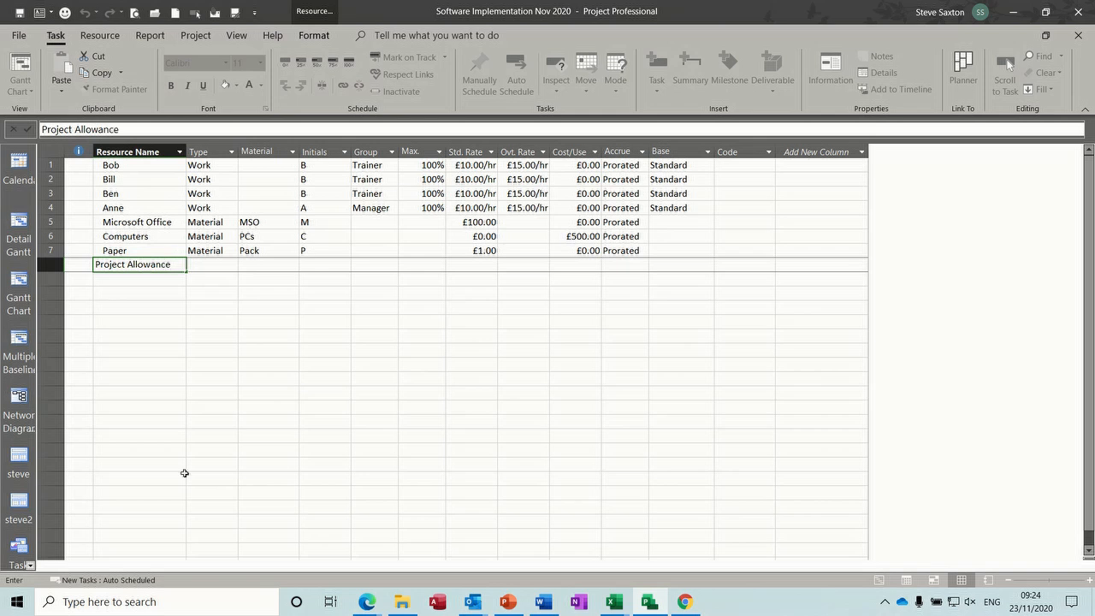
{"action": "left_click", "coordinate": [161, 323]}
- Set the Project Allowance resource's type to Cost and mark it as a Budget resource
{"action": "left_click", "coordinate": [205, 265]}
{"action": "left_click", "coordinate": [231, 265]}
{"action": "left_click", "coordinate": [218, 301]}
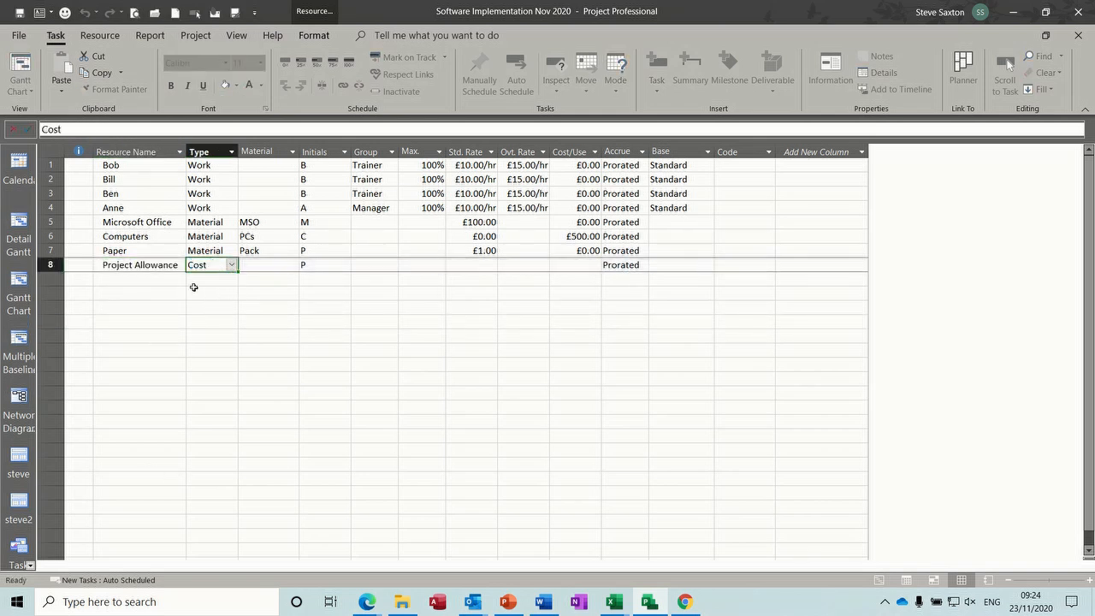
{"action": "double_click", "coordinate": [156, 266]}
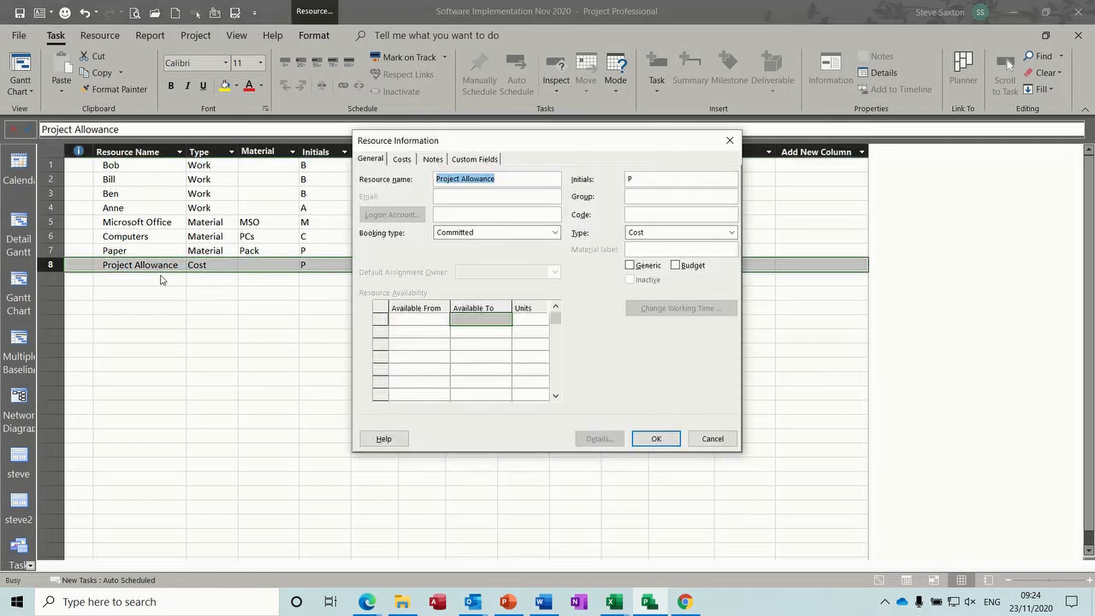
{"action": "left_click", "coordinate": [682, 273]}
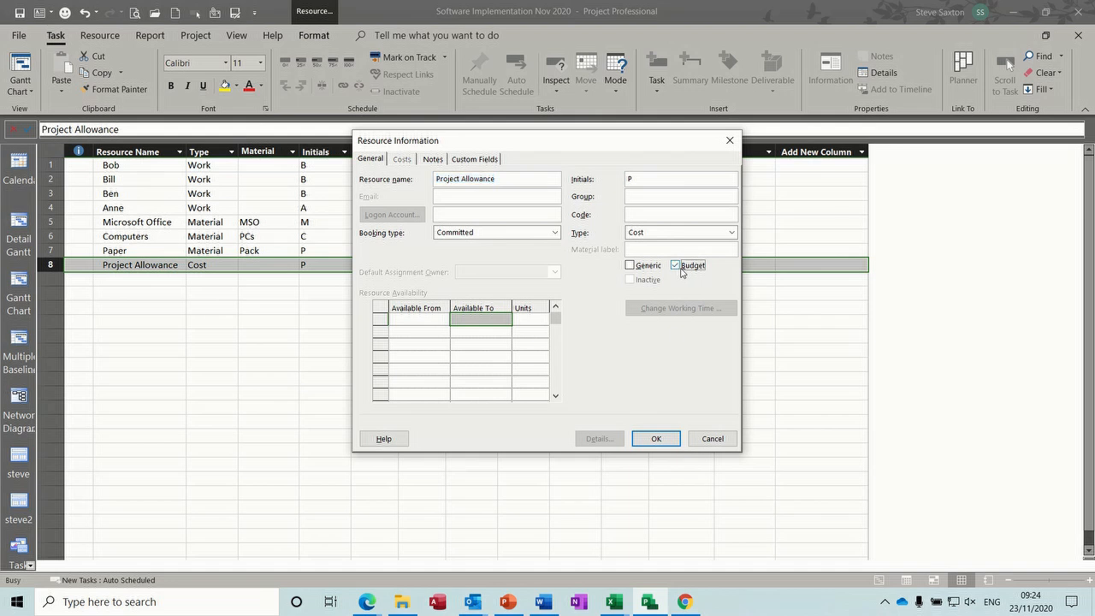
{"action": "left_click", "coordinate": [652, 438]}
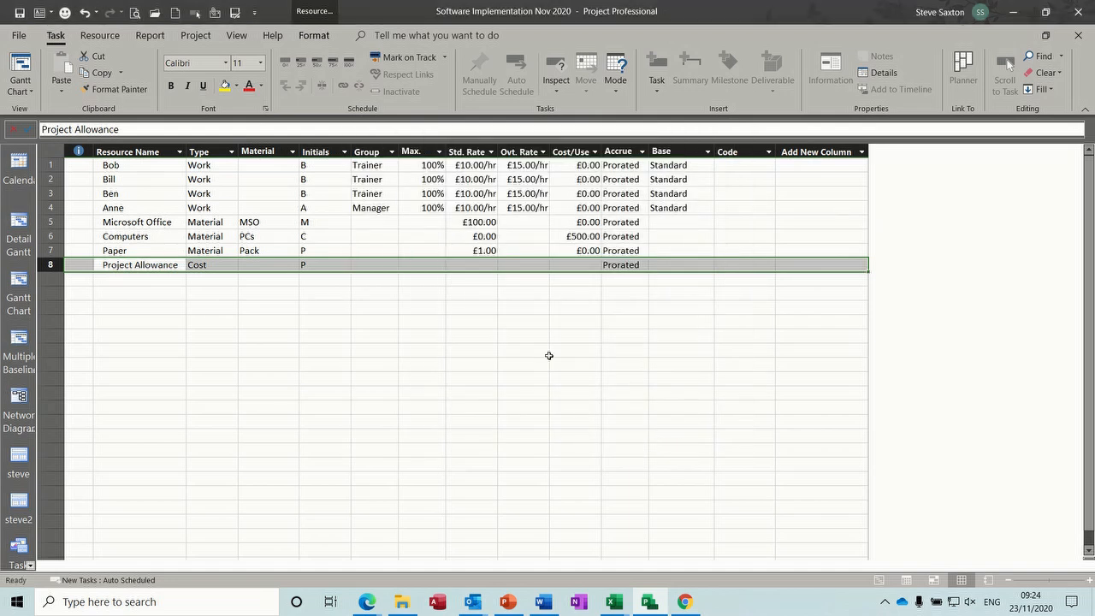
- Return to the Gantt Chart, open resource assignment for the Software Implementation summary task and select Project Allowance
{"action": "left_click", "coordinate": [881, 580]}
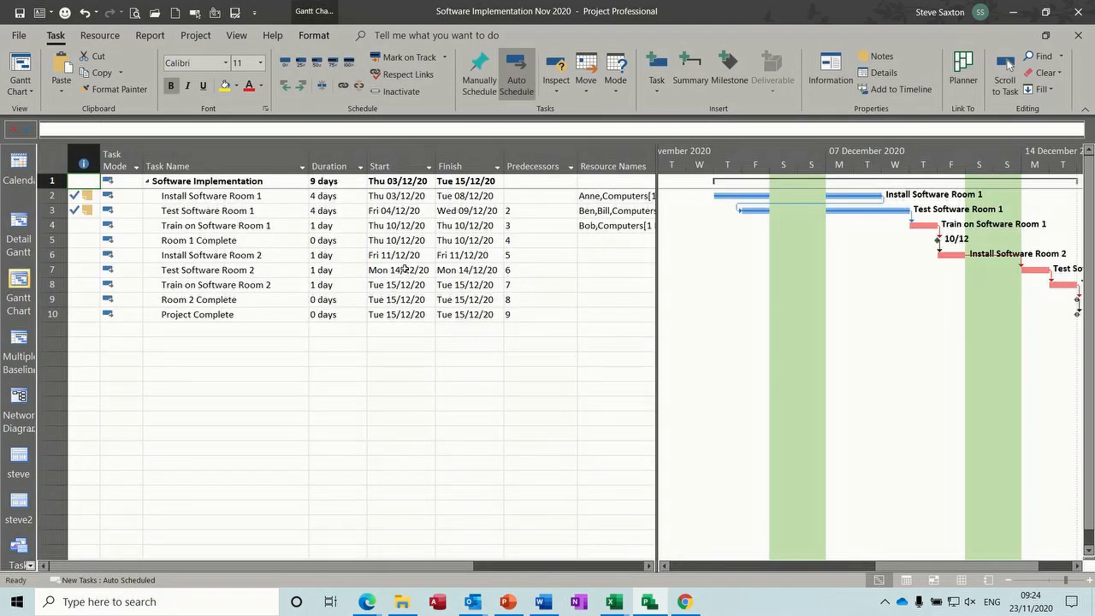
{"action": "left_click", "coordinate": [237, 182]}
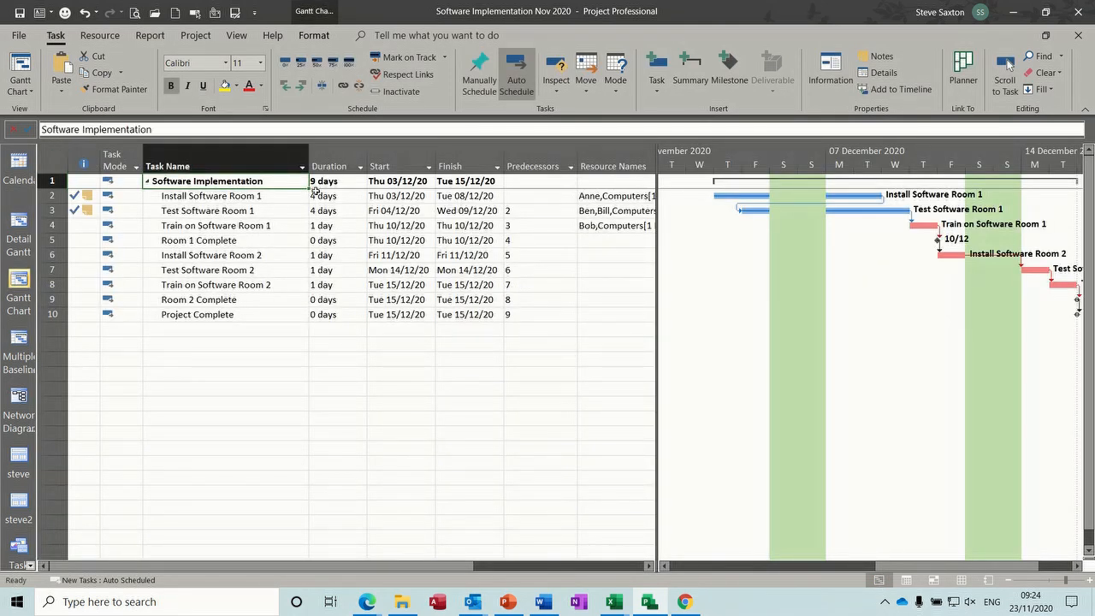
{"action": "left_click", "coordinate": [101, 36]}
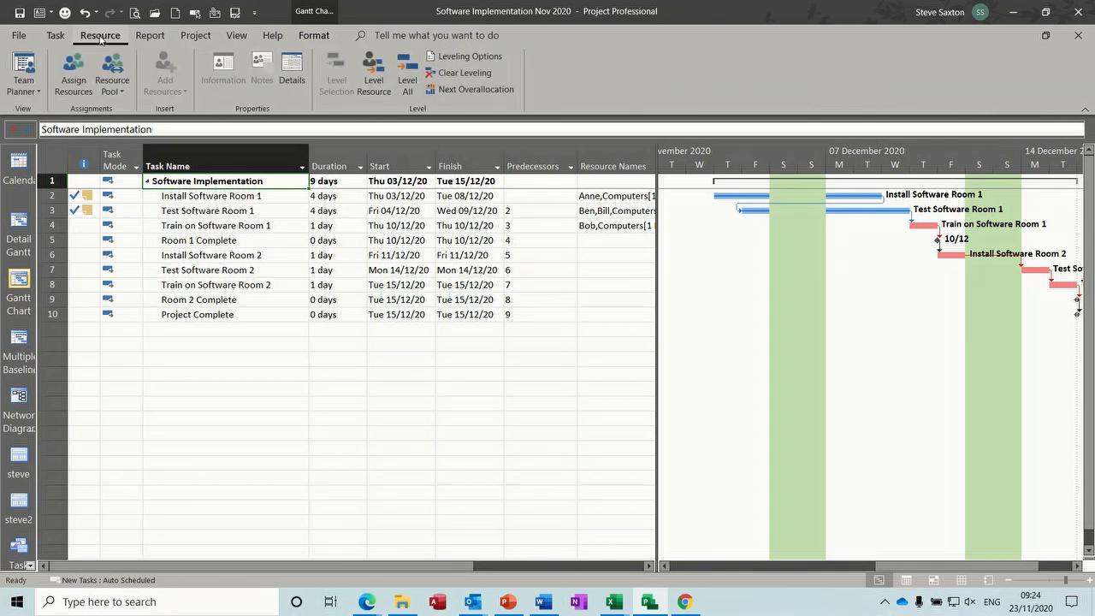
{"action": "left_click", "coordinate": [78, 67]}
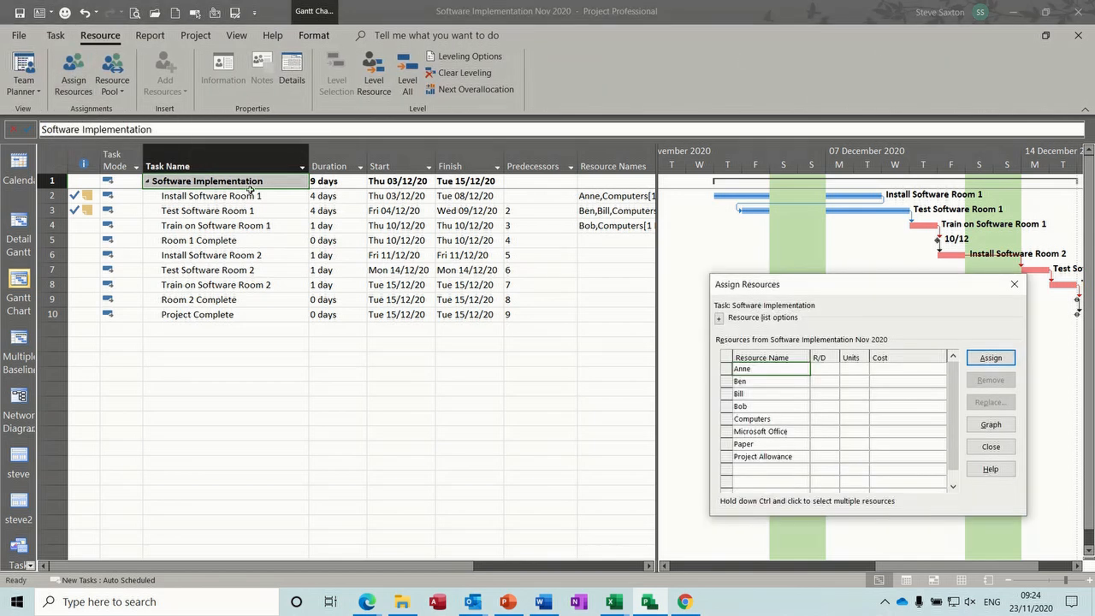
{"action": "left_click", "coordinate": [763, 456]}
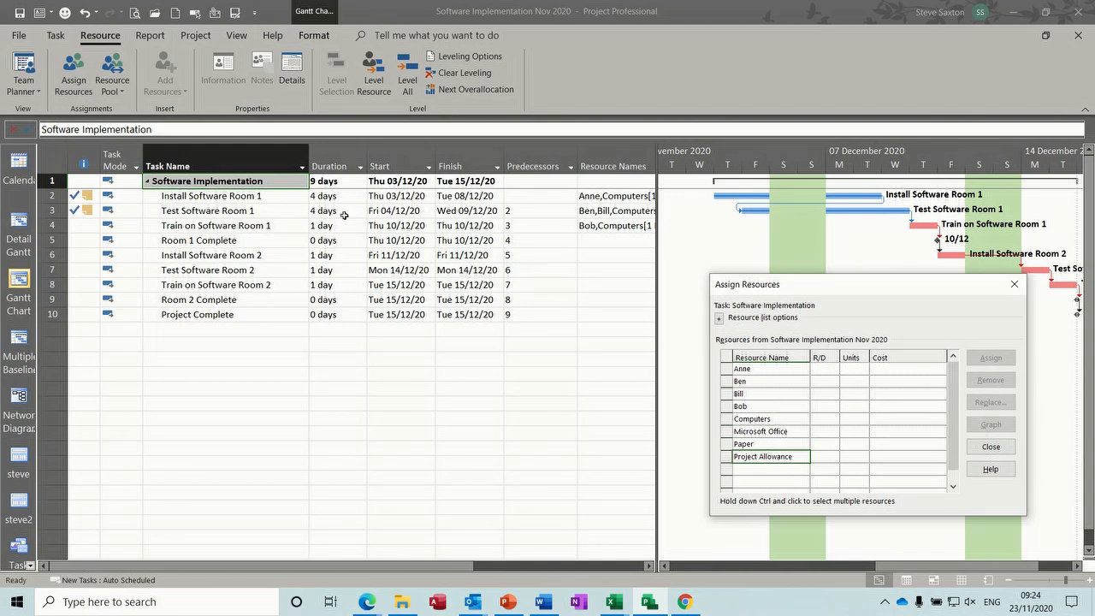
- Check whether Project Allowance can be assigned to the individual tasks or the Software Implementation summary task
{"action": "left_click", "coordinate": [239, 198]}
{"action": "left_click", "coordinate": [237, 226]}
{"action": "left_click", "coordinate": [237, 253]}
{"action": "left_click", "coordinate": [238, 268]}
{"action": "left_click", "coordinate": [246, 294]}
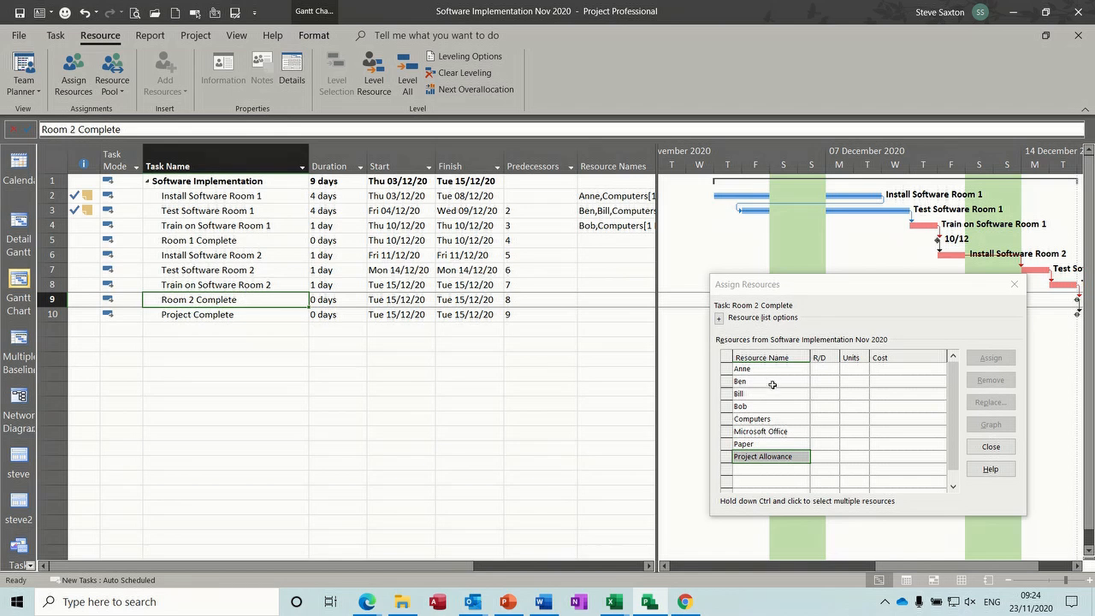
{"action": "left_click", "coordinate": [241, 182]}
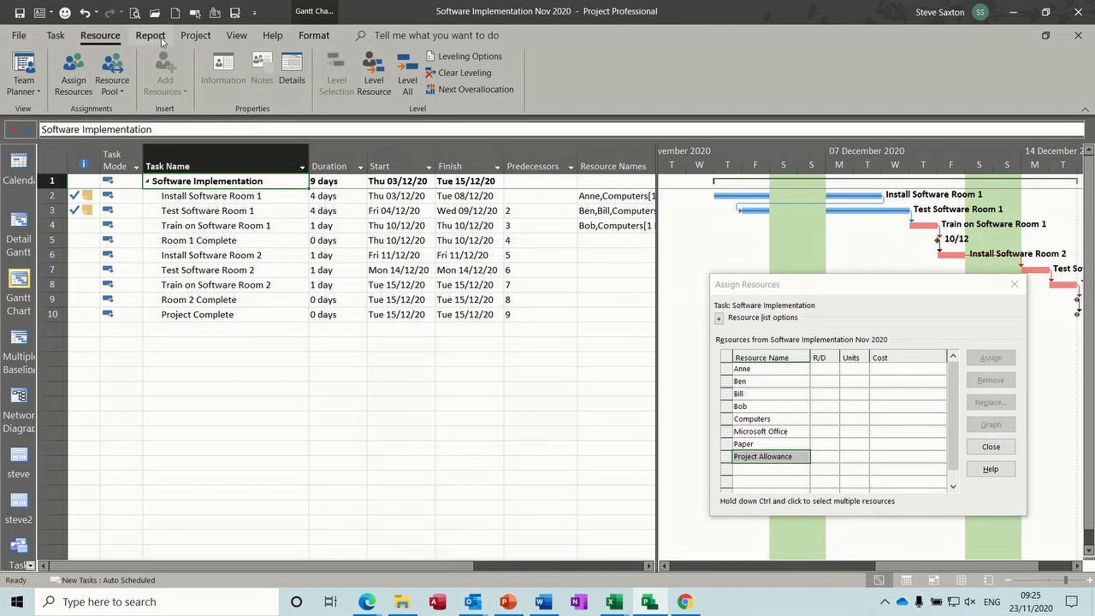
- Show the project summary task in the Gantt Chart
{"action": "left_click", "coordinate": [58, 37]}
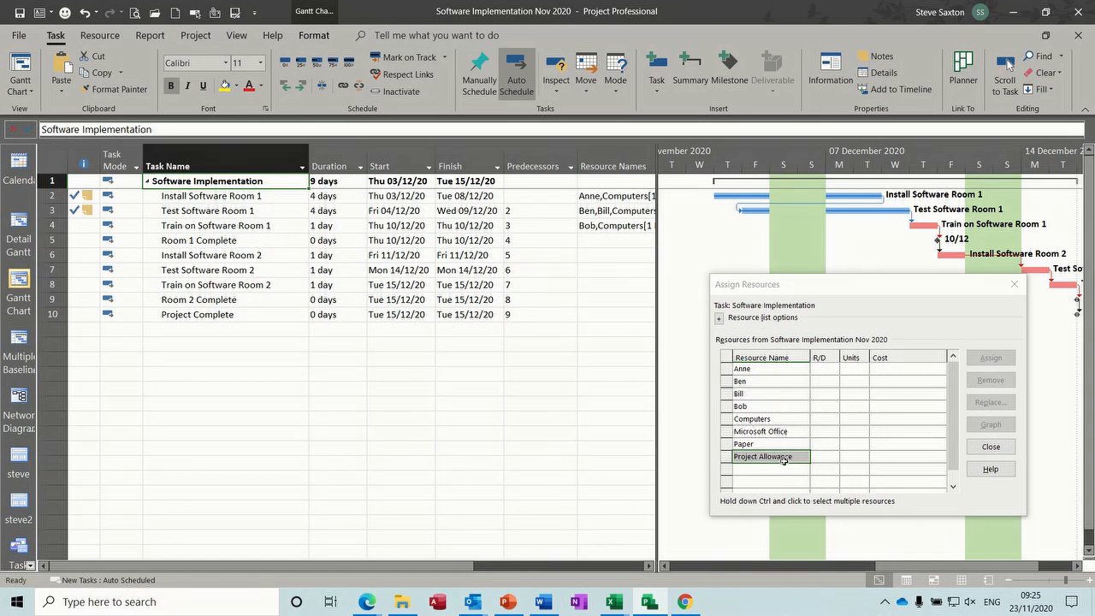
{"action": "left_click", "coordinate": [316, 36]}
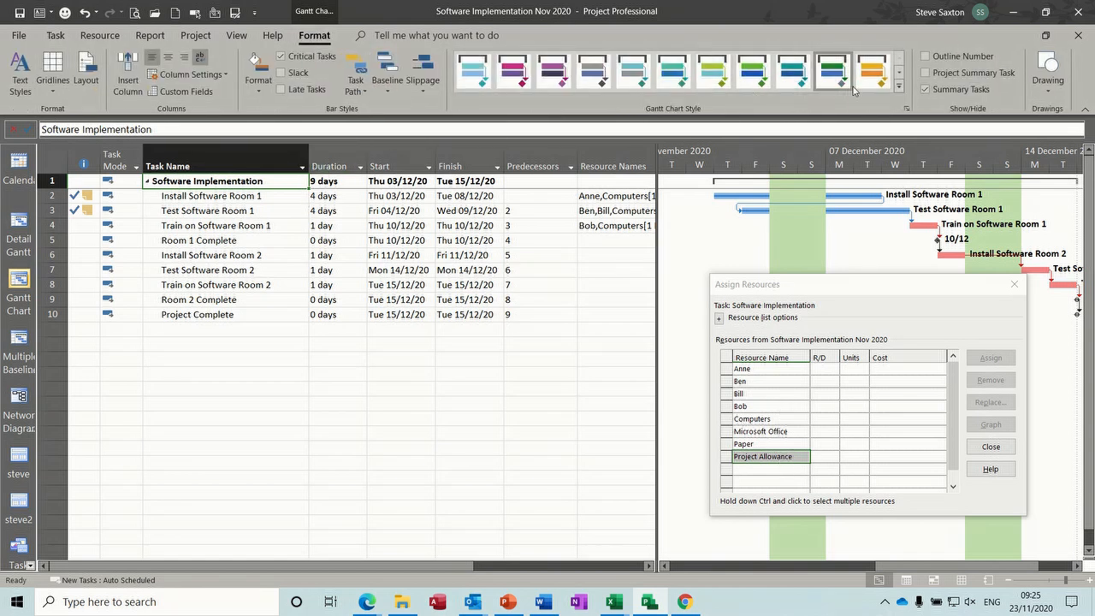
{"action": "left_click", "coordinate": [925, 73]}
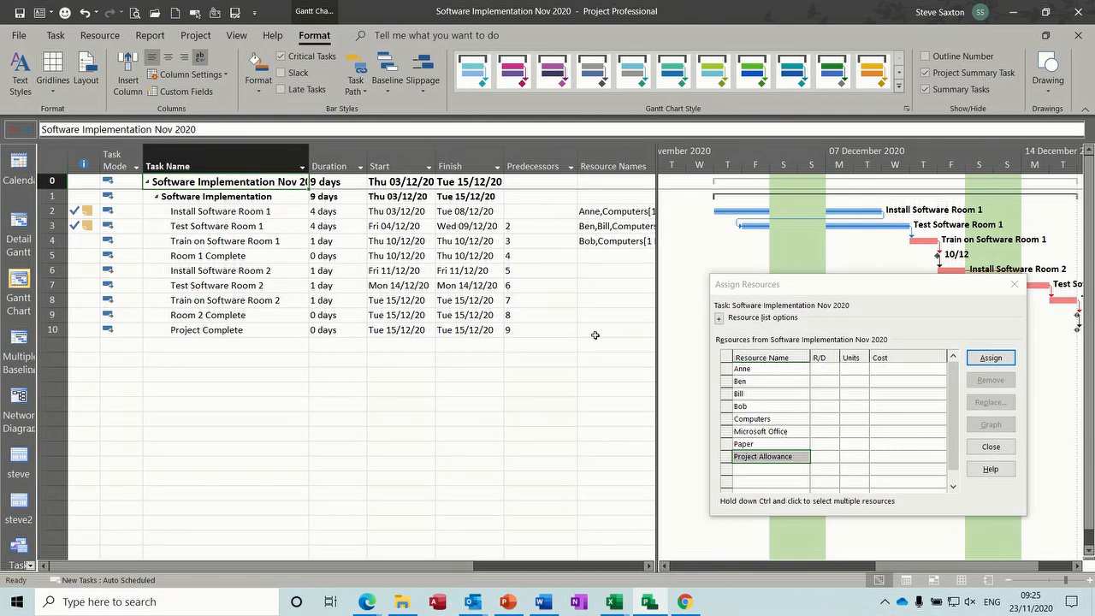
- Assign the Project Allowance budget resource to the project summary task and finish resource assignment
{"action": "left_click", "coordinate": [990, 359]}
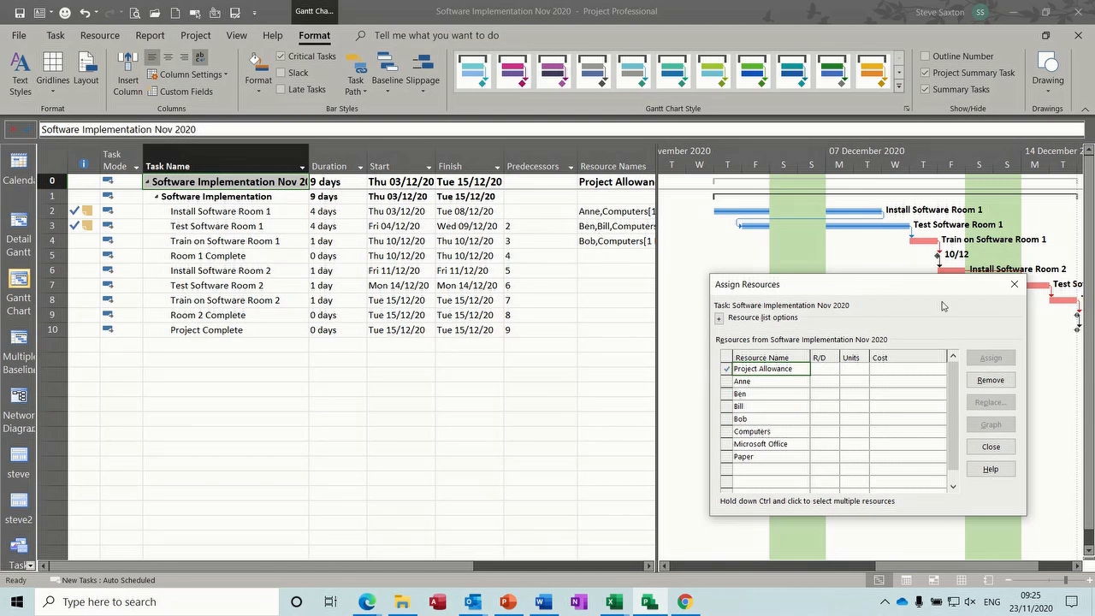
{"action": "left_click", "coordinate": [1012, 284]}
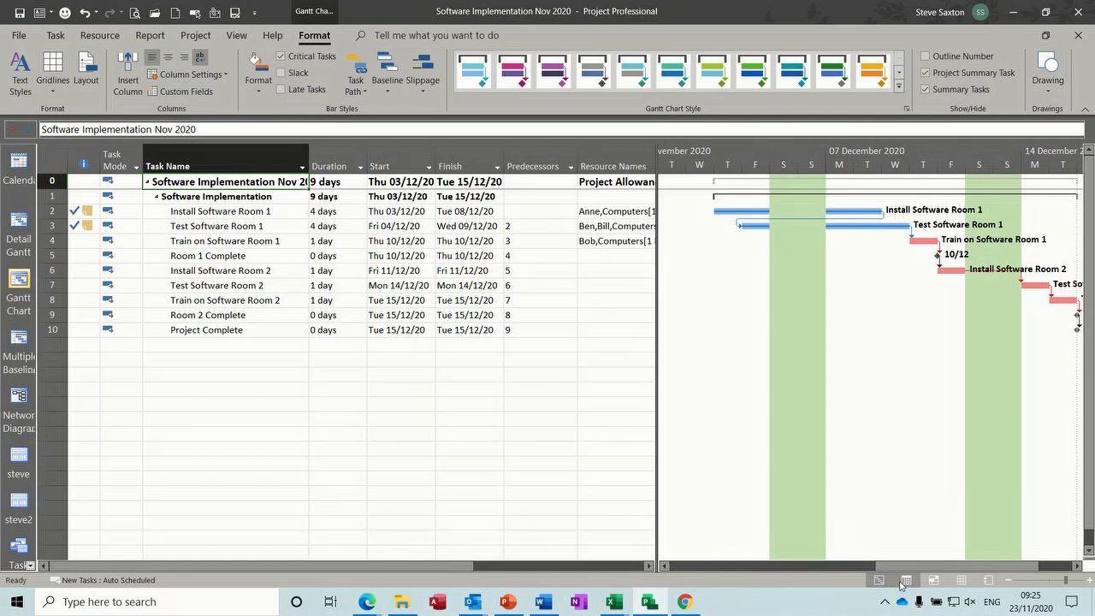
- Show the project in the Task Usage view and add a Budget Cost column after Actual Work
{"action": "left_click", "coordinate": [907, 581]}
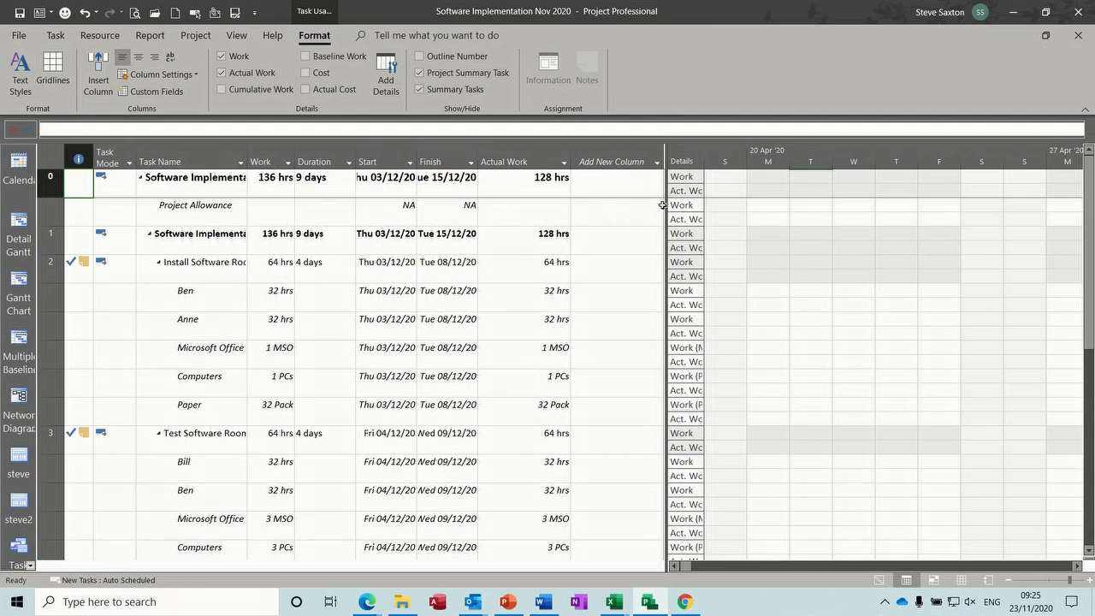
{"action": "left_click_drag", "start_coordinate": [667, 206], "coordinate": [809, 205]}
{"action": "left_click", "coordinate": [603, 155]}
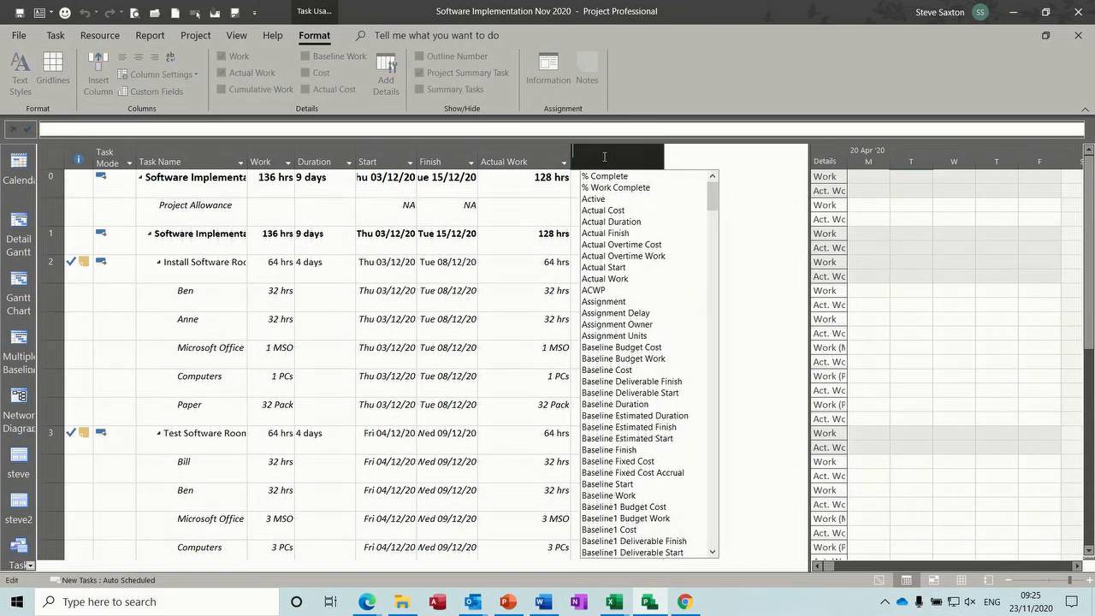
{"action": "type", "text": "budget Cost"}
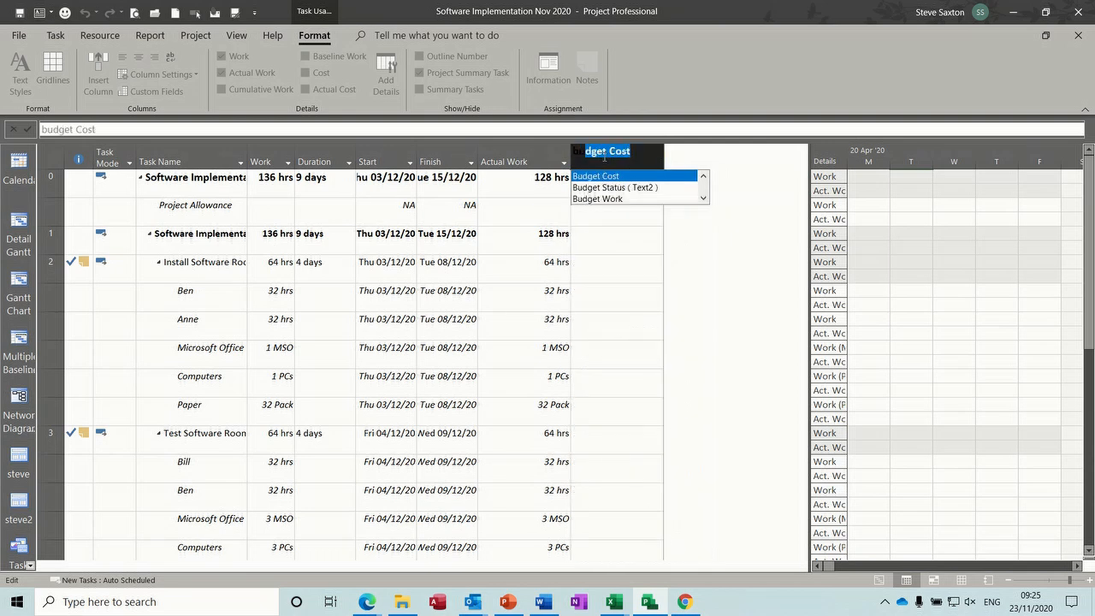
{"action": "left_click", "coordinate": [601, 177]}
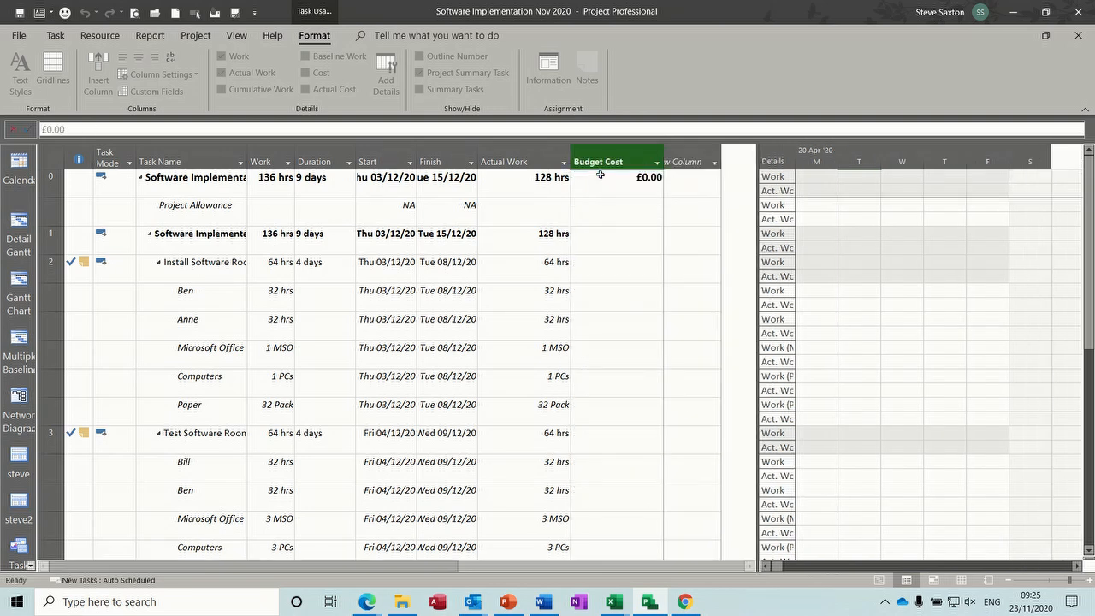
- Set the Budget Cost of the Project Allowance assignment under the project summary task to 10000
{"action": "left_click", "coordinate": [620, 212]}
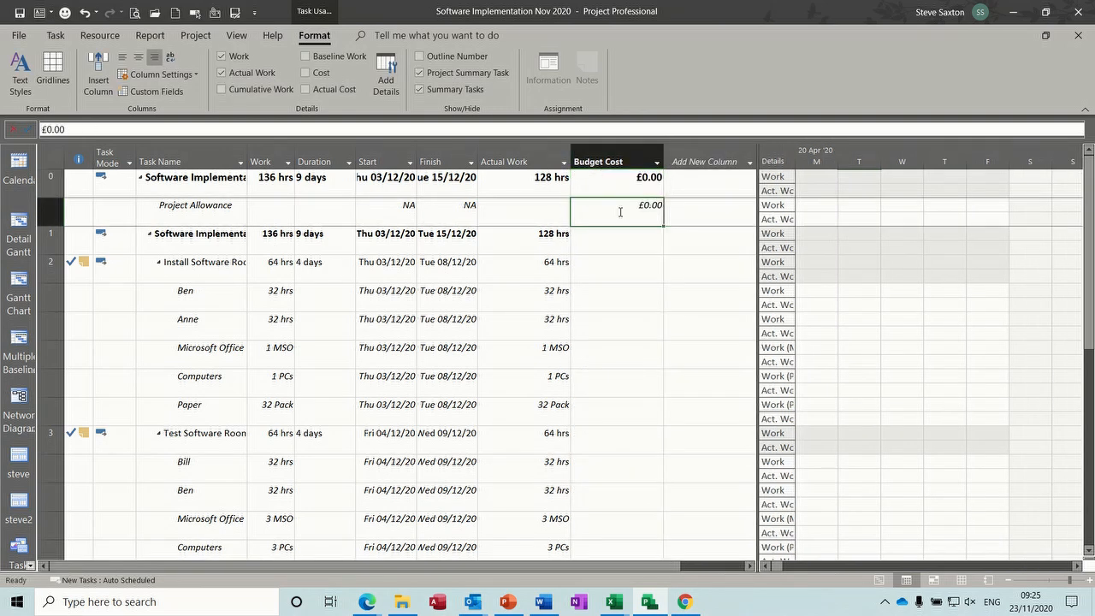
{"action": "type", "text": "10000"}
{"action": "left_click", "coordinate": [625, 237]}
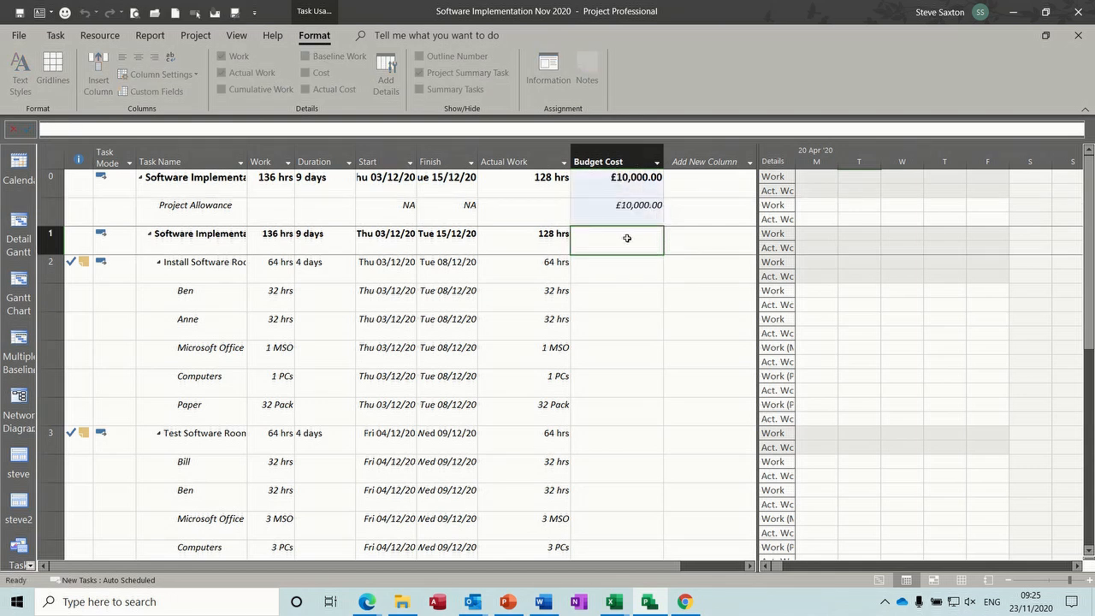
{"action": "left_click", "coordinate": [630, 208]}
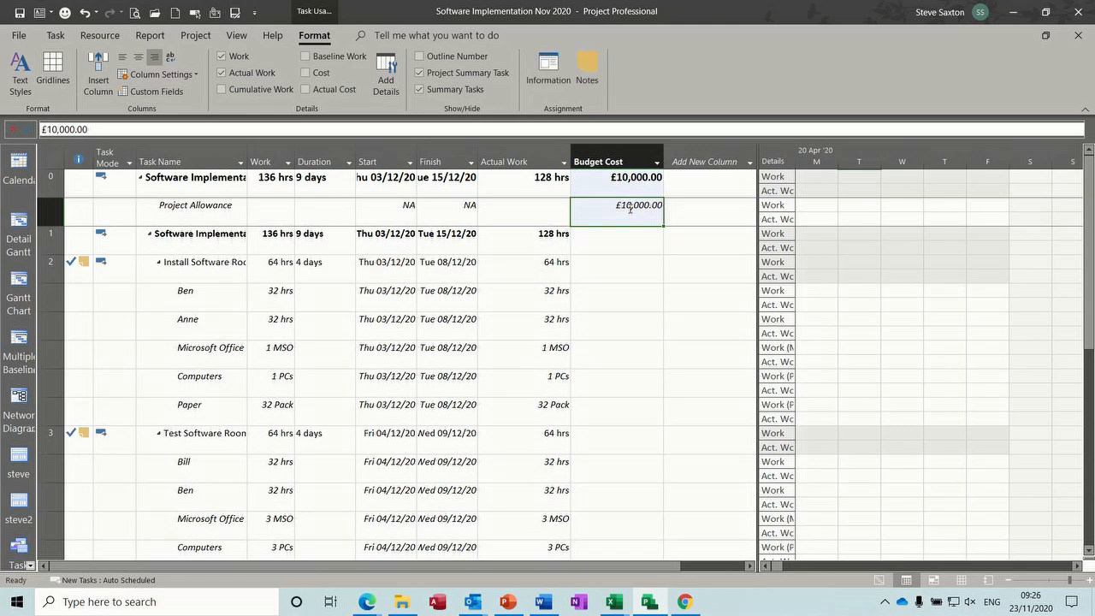
- Return to the Gantt Chart and display the built-in Cost table
{"action": "left_click", "coordinate": [23, 290]}
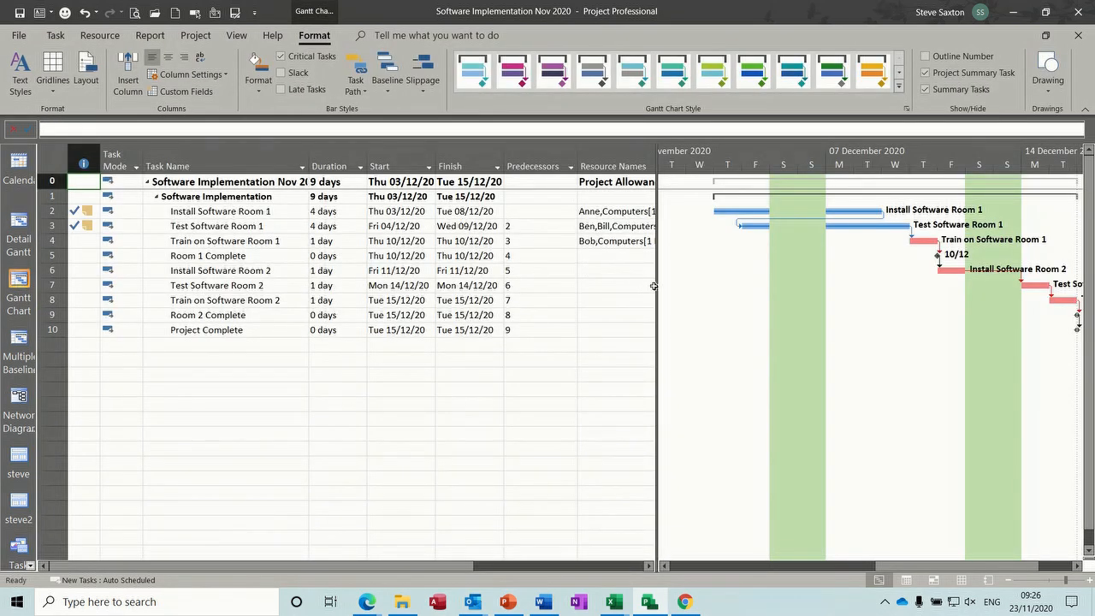
{"action": "left_click_drag", "start_coordinate": [656, 288], "coordinate": [711, 289]}
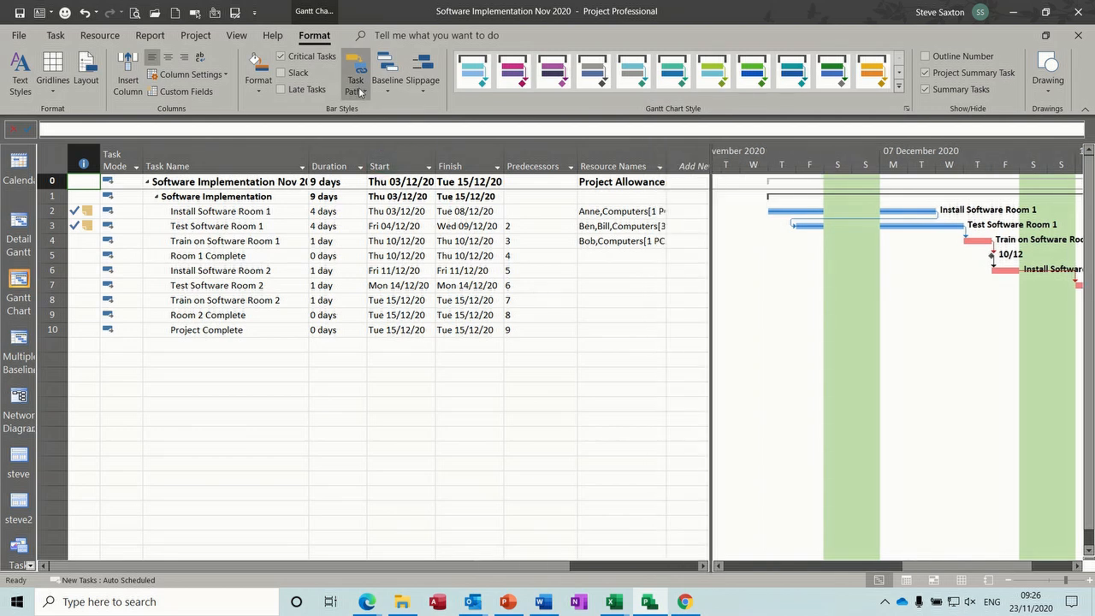
{"action": "left_click", "coordinate": [236, 35]}
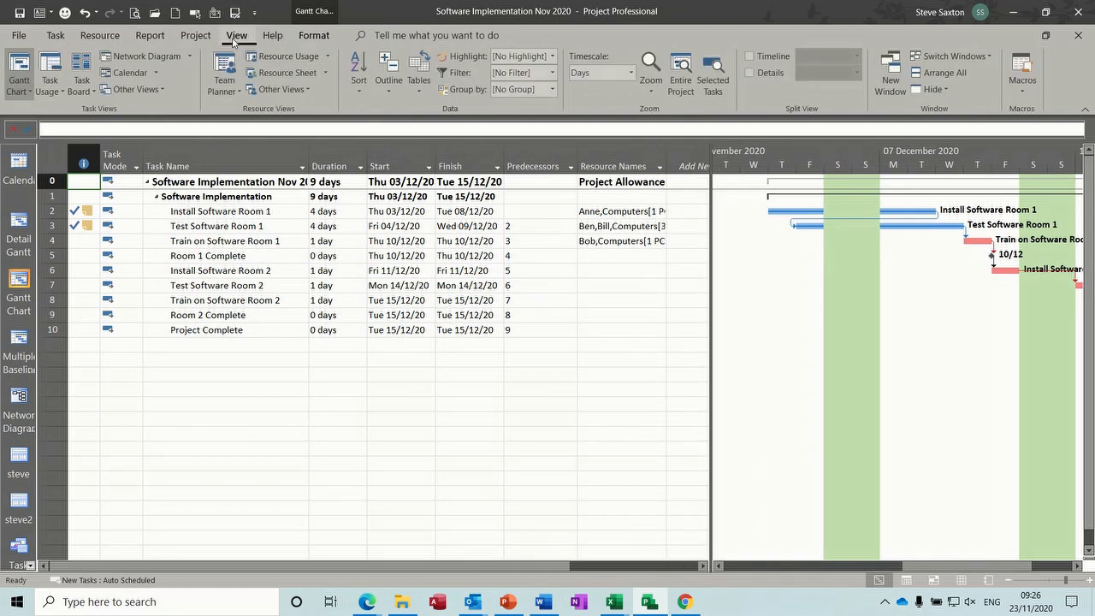
{"action": "left_click", "coordinate": [421, 91]}
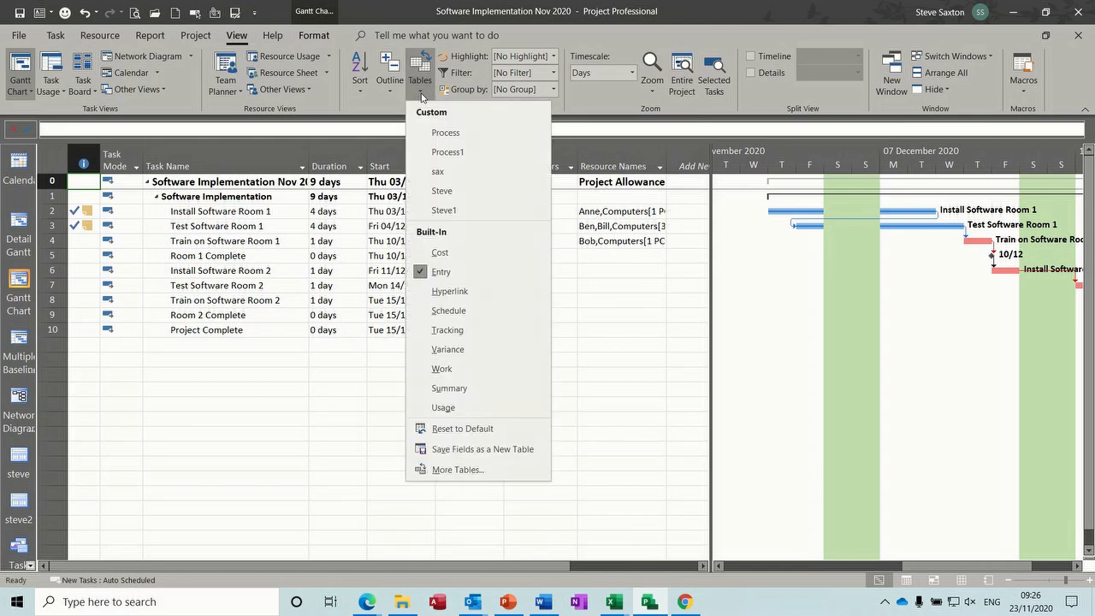
{"action": "left_click", "coordinate": [445, 254]}
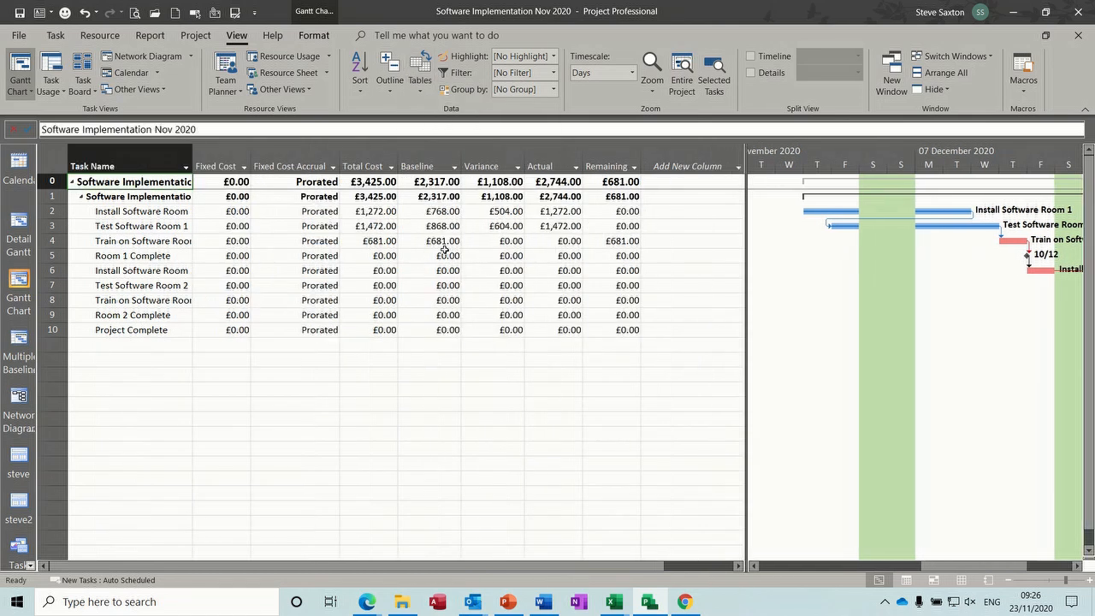
- Widen the table area and add a Budget Cost column after Remaining in the Cost table
{"action": "left_click_drag", "start_coordinate": [746, 299], "coordinate": [866, 299]}
{"action": "left_click", "coordinate": [697, 165]}
{"action": "type", "text": "bu"}
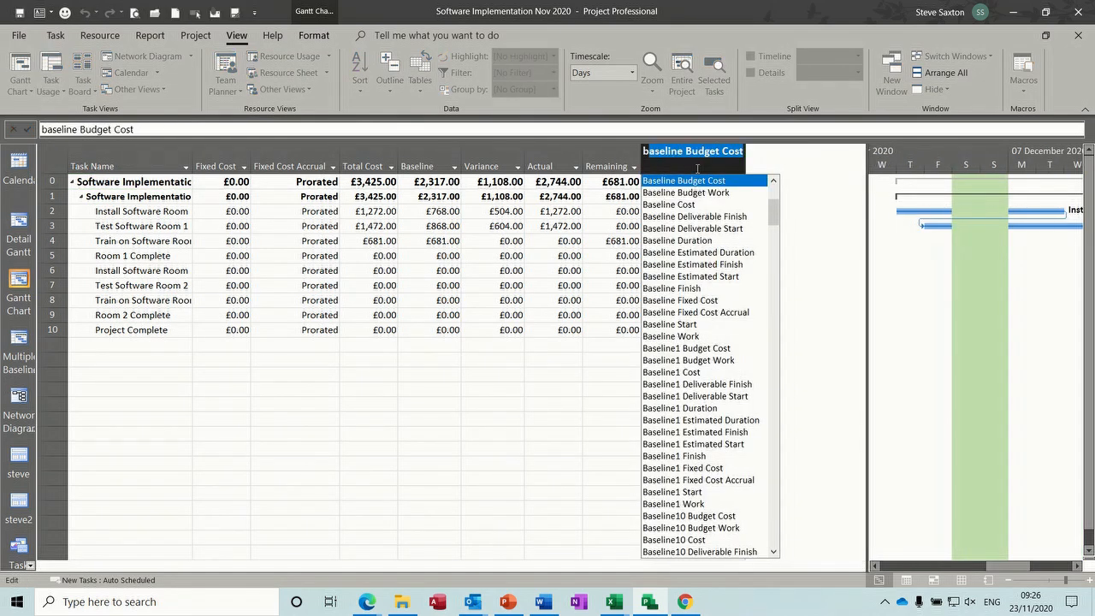
{"action": "left_click", "coordinate": [687, 180]}
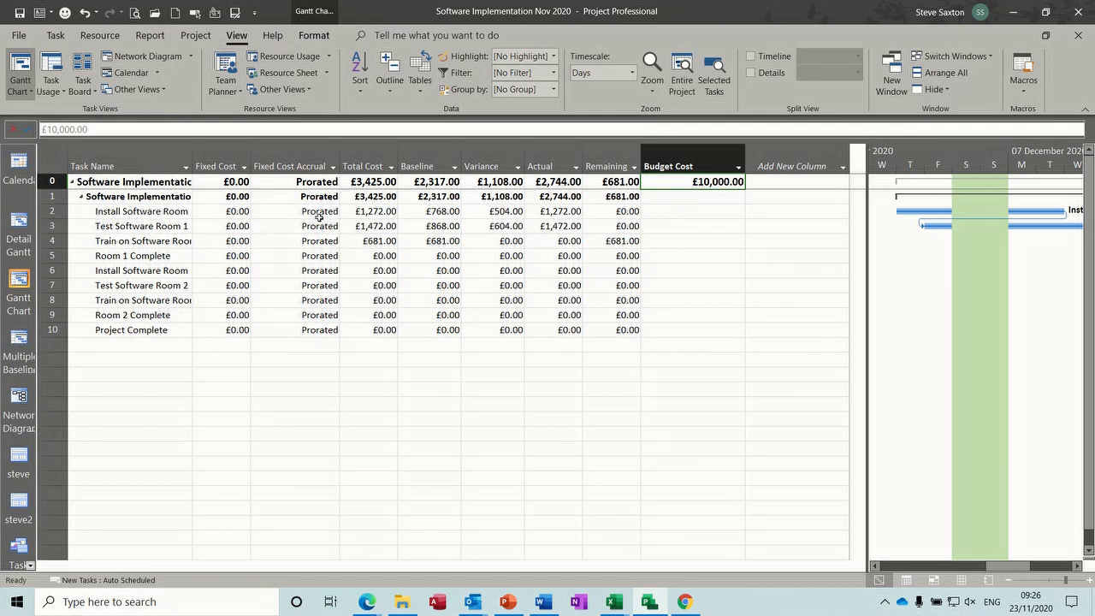
{"action": "left_click", "coordinate": [709, 214]}
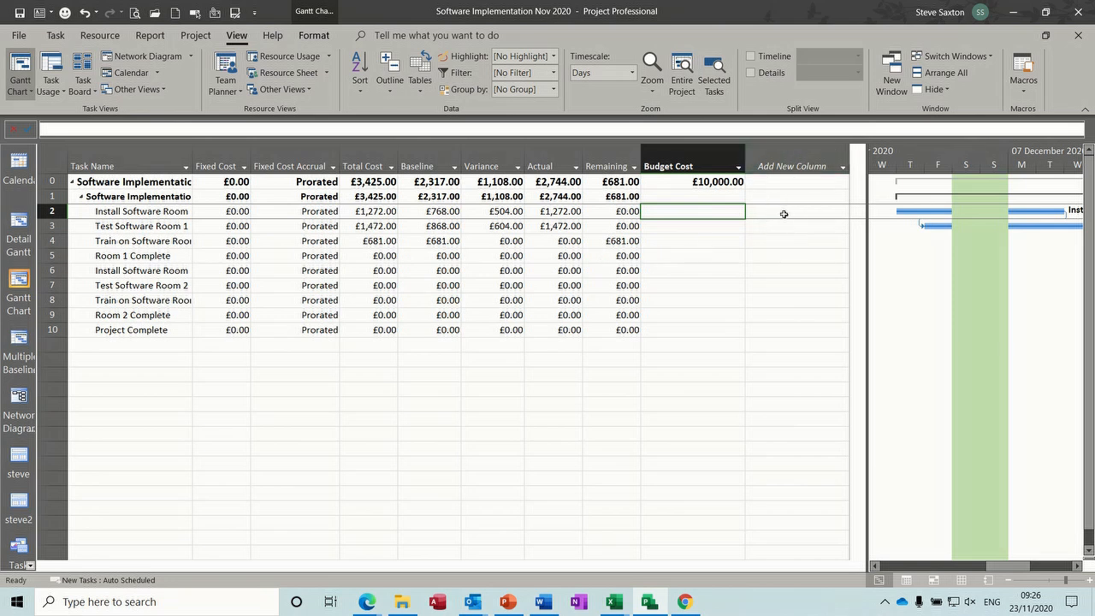
- Open the custom fields for tasks, choose the Cost type and rename Cost1 as "Task Allownace"
{"action": "right_click", "coordinate": [781, 152]}
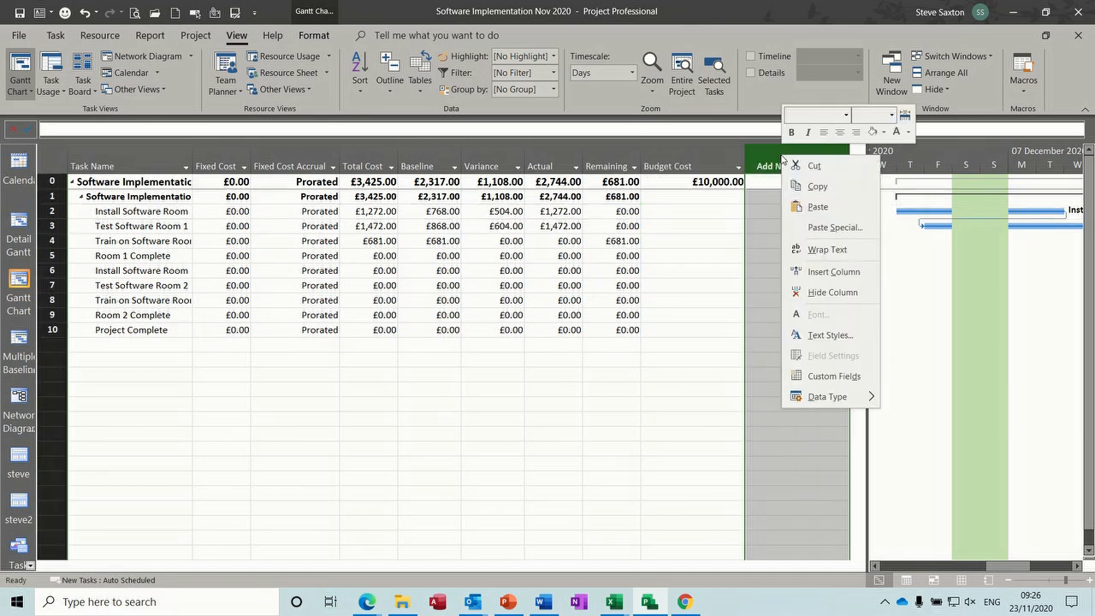
{"action": "left_click", "coordinate": [810, 377]}
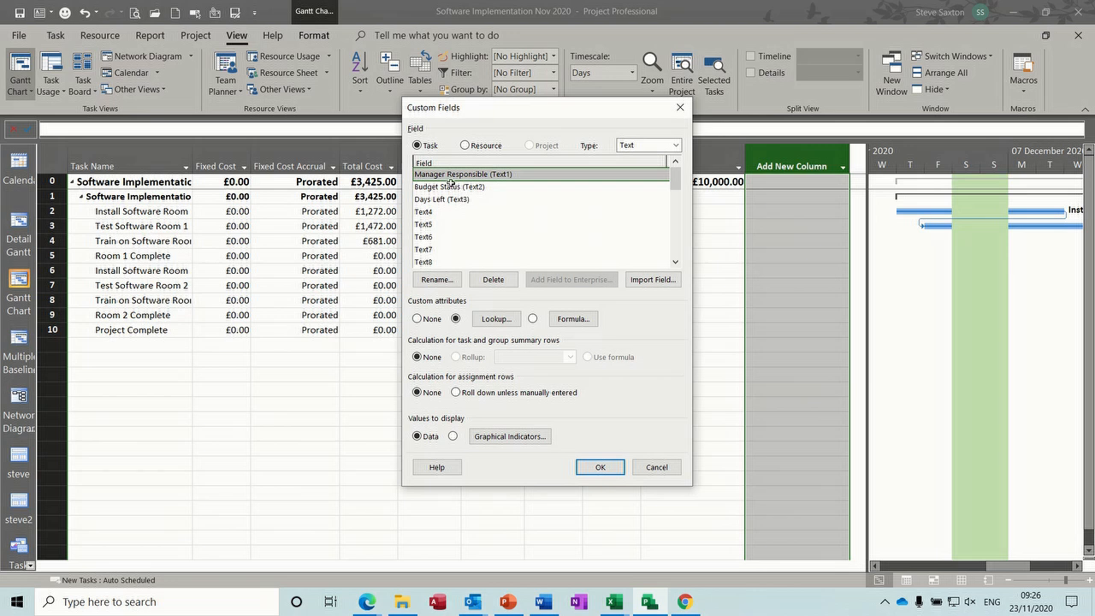
{"action": "left_click", "coordinate": [680, 145]}
{"action": "left_click", "coordinate": [649, 155]}
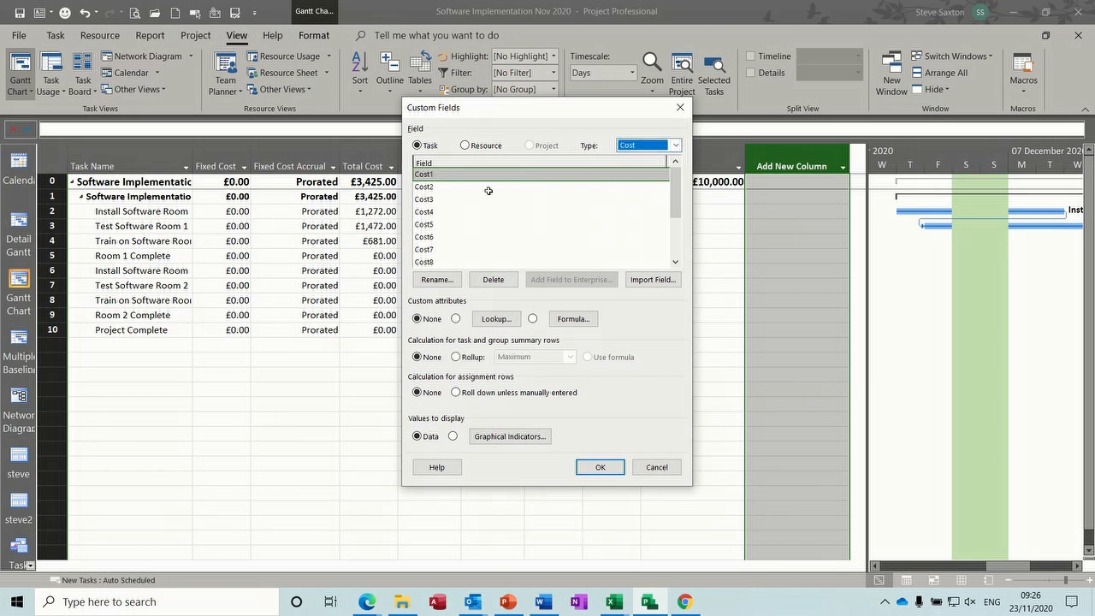
{"action": "left_click", "coordinate": [437, 280]}
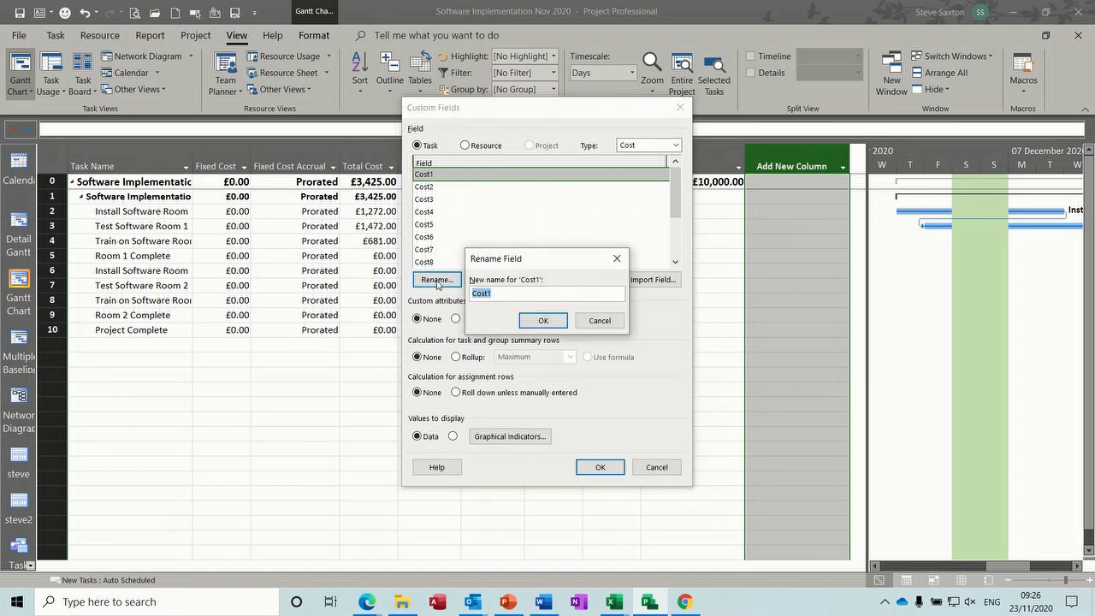
{"action": "type", "text": "Task Allownace"}
{"action": "left_click", "coordinate": [542, 320]}
- Rename the custom field Cost2 as Balance
{"action": "left_click", "coordinate": [434, 187]}
{"action": "left_click", "coordinate": [438, 280]}
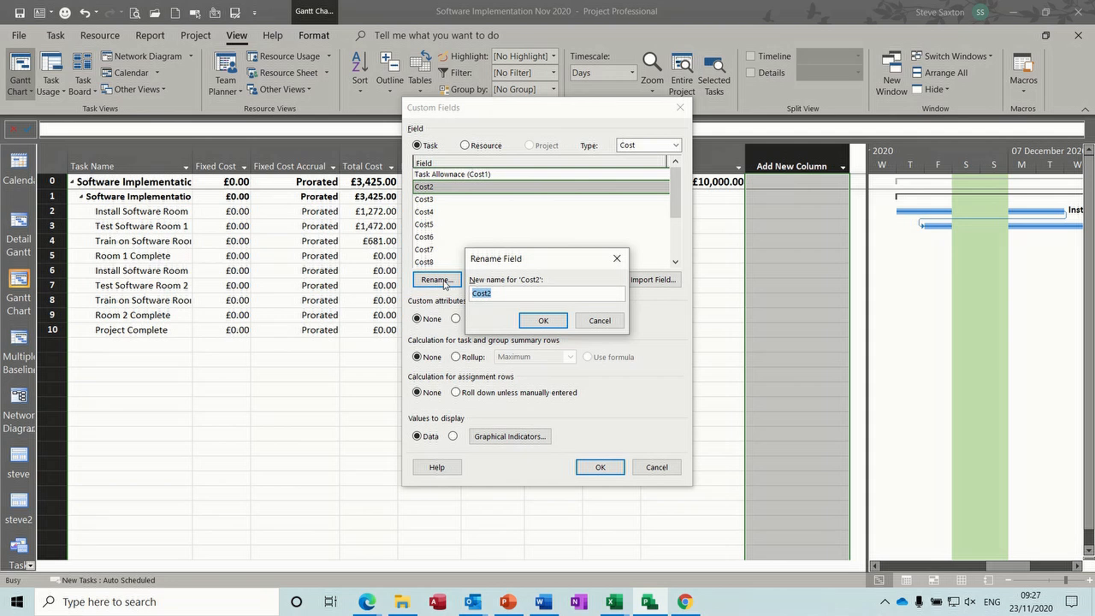
{"action": "type", "text": "Mo"}
{"action": "left_click", "coordinate": [543, 322]}
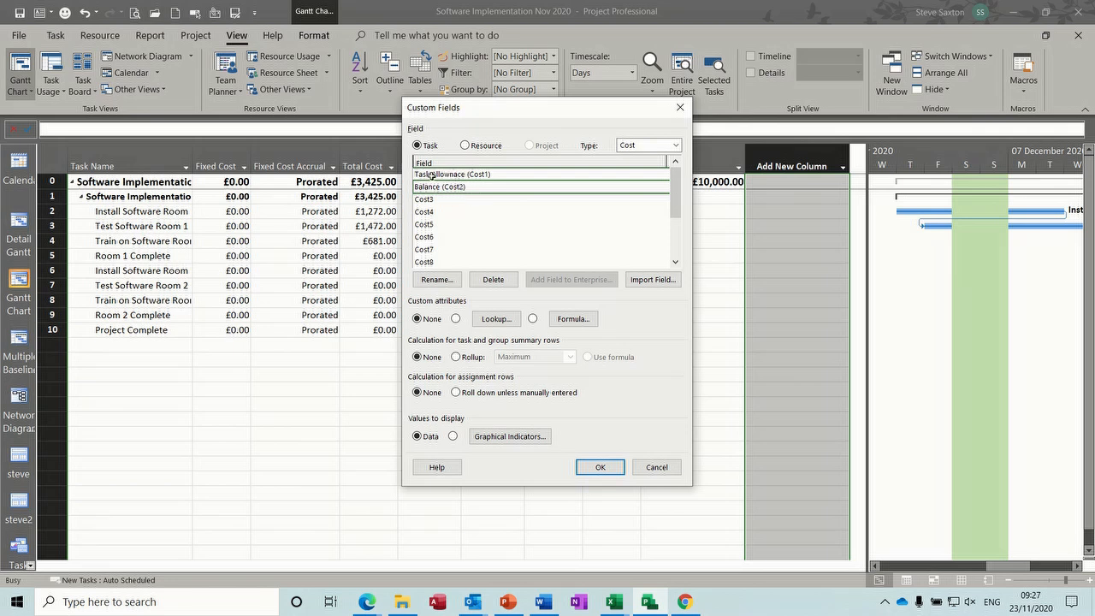
- Give the Balance field the formula [Actual Cost] - [Task Allownace] and accept replacing its existing data
{"action": "left_click", "coordinate": [563, 320]}
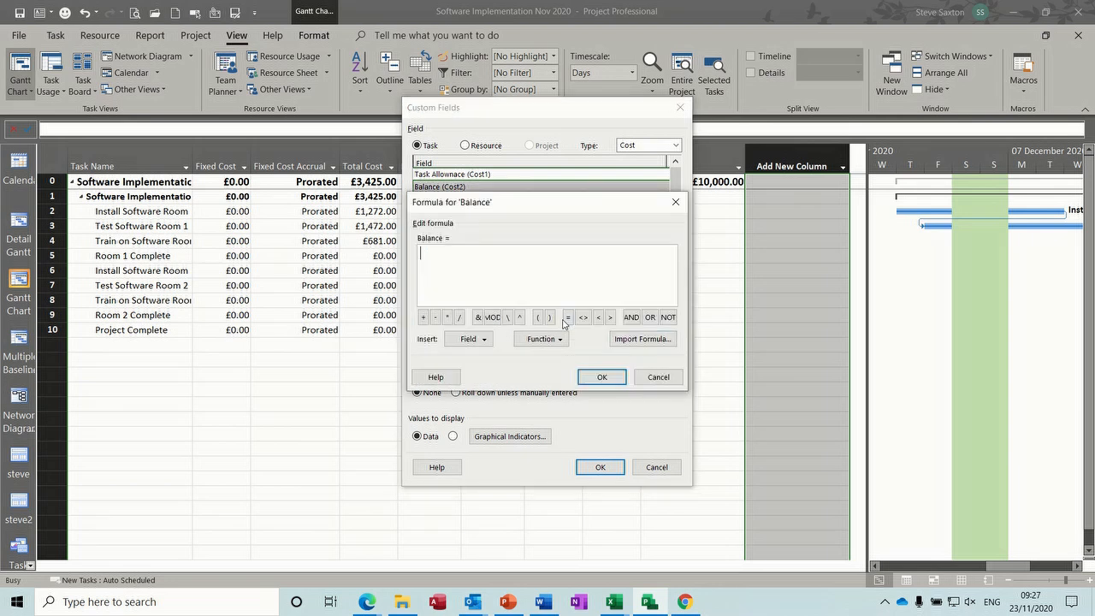
{"action": "left_click", "coordinate": [485, 339]}
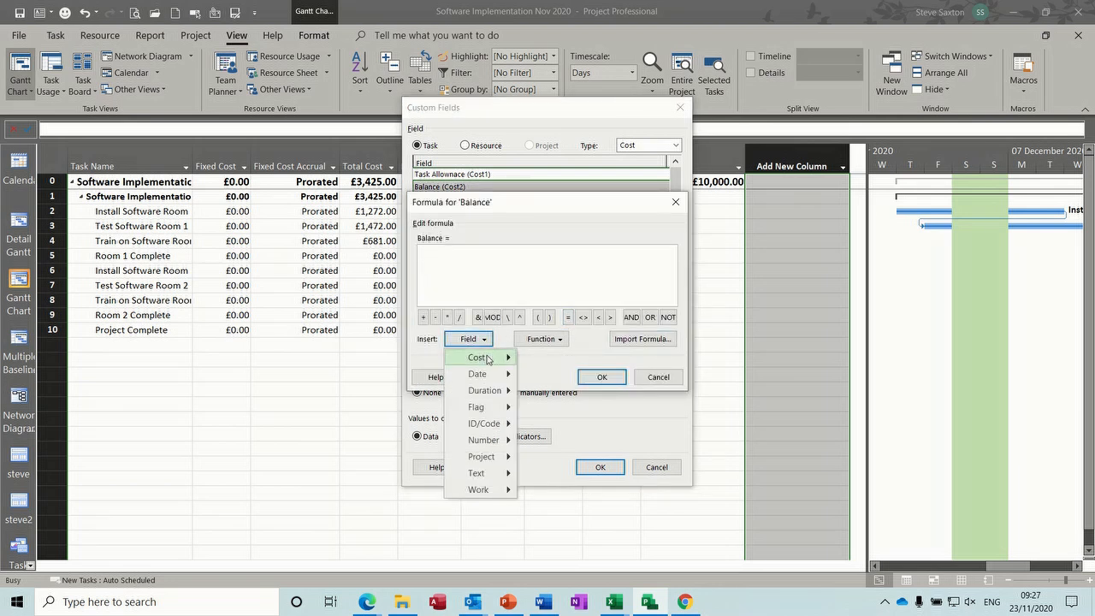
{"action": "mouse_move", "coordinate": [488, 361]}
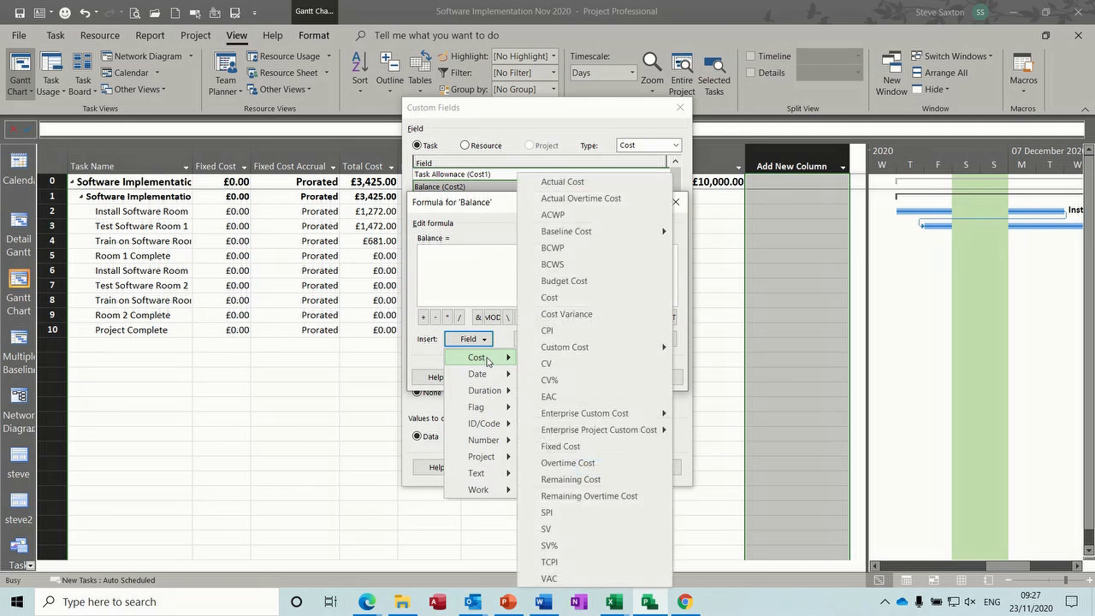
{"action": "left_click", "coordinate": [581, 186]}
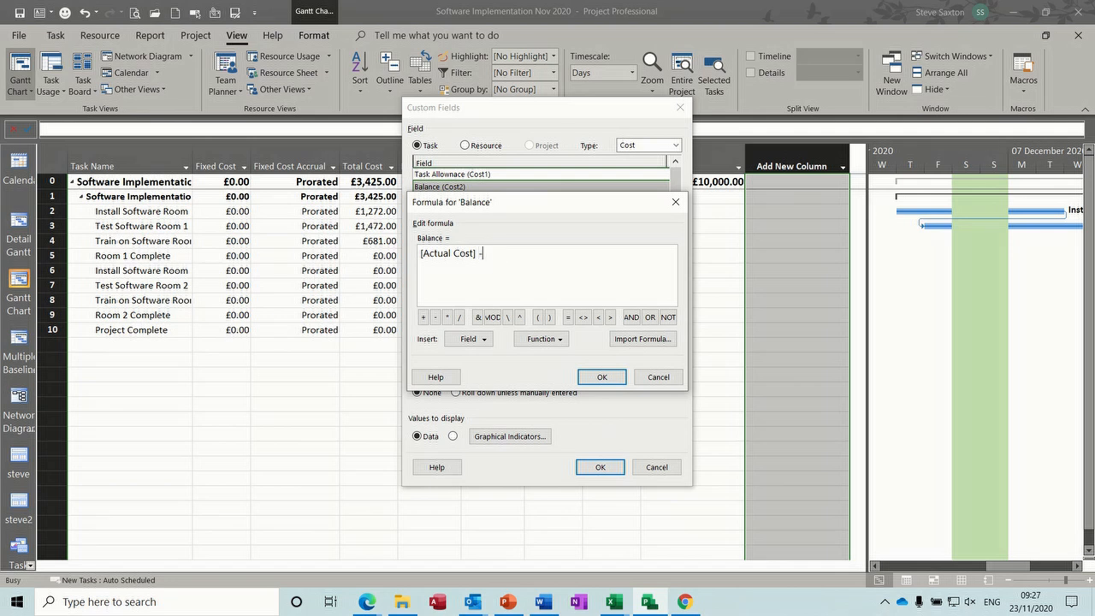
{"action": "left_click", "coordinate": [469, 339]}
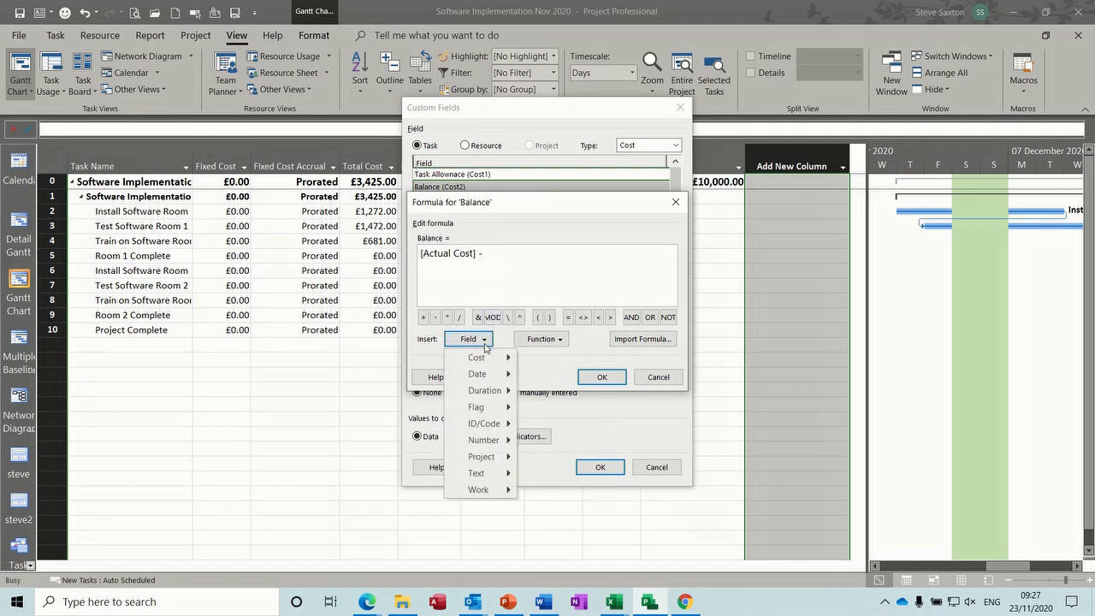
{"action": "mouse_move", "coordinate": [492, 362]}
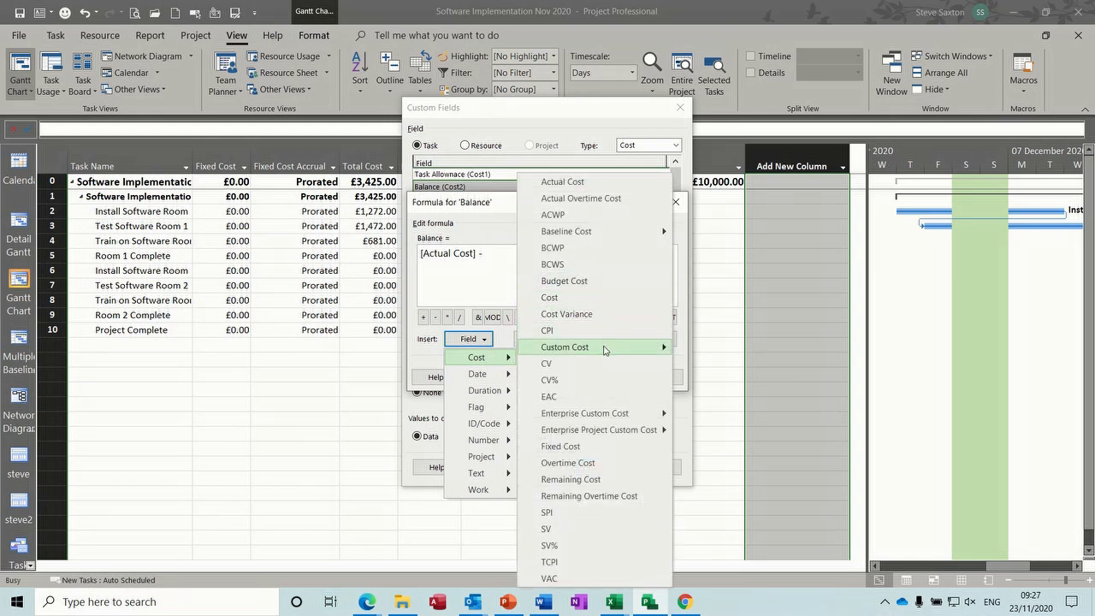
{"action": "mouse_move", "coordinate": [665, 351]}
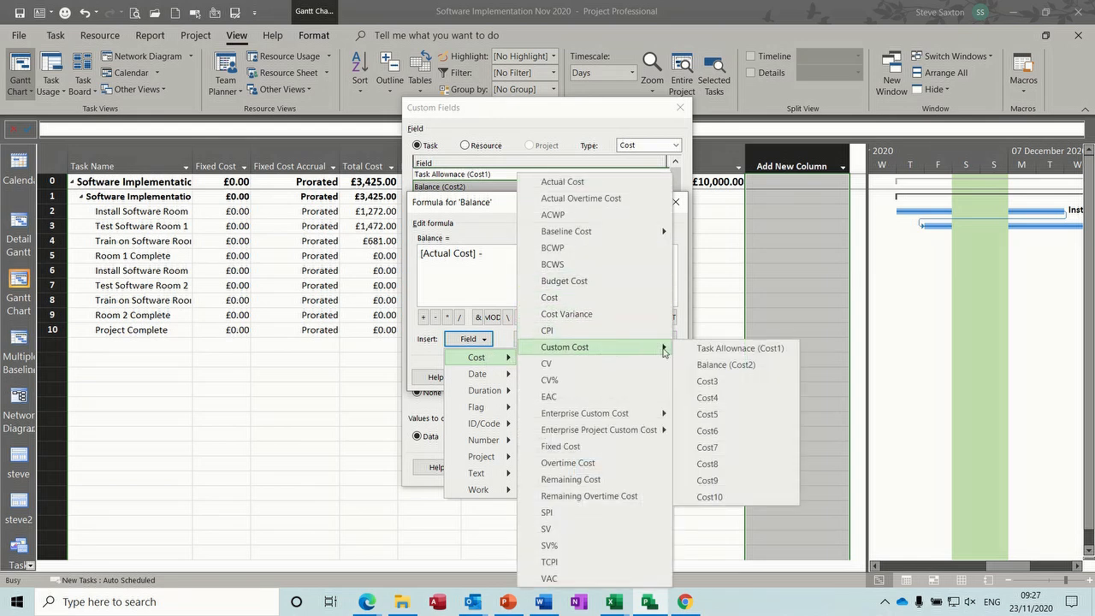
{"action": "left_click", "coordinate": [741, 348]}
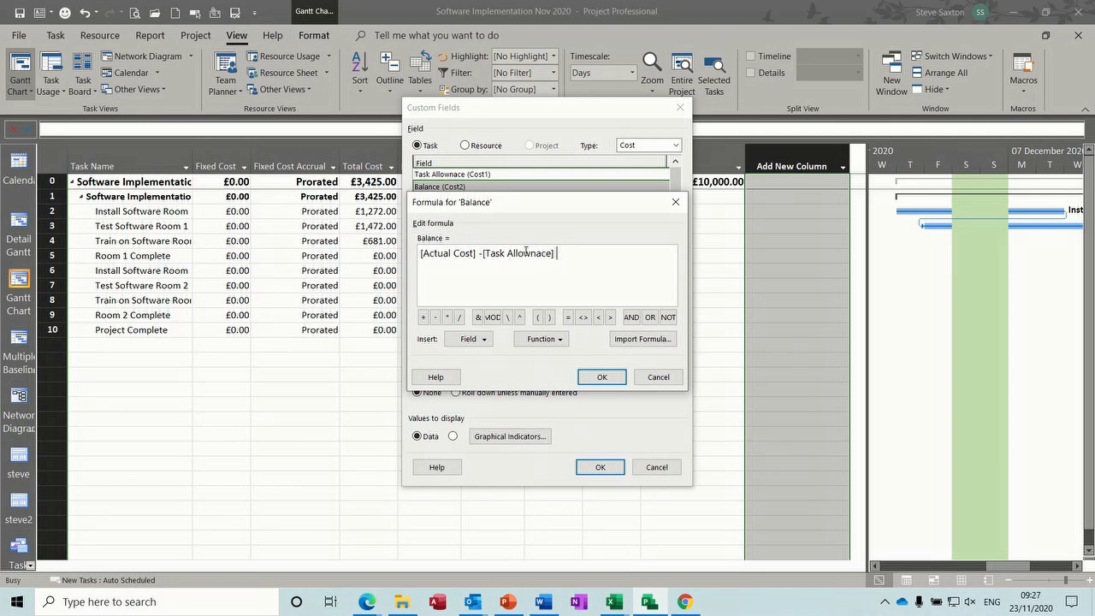
{"action": "left_click", "coordinate": [596, 375]}
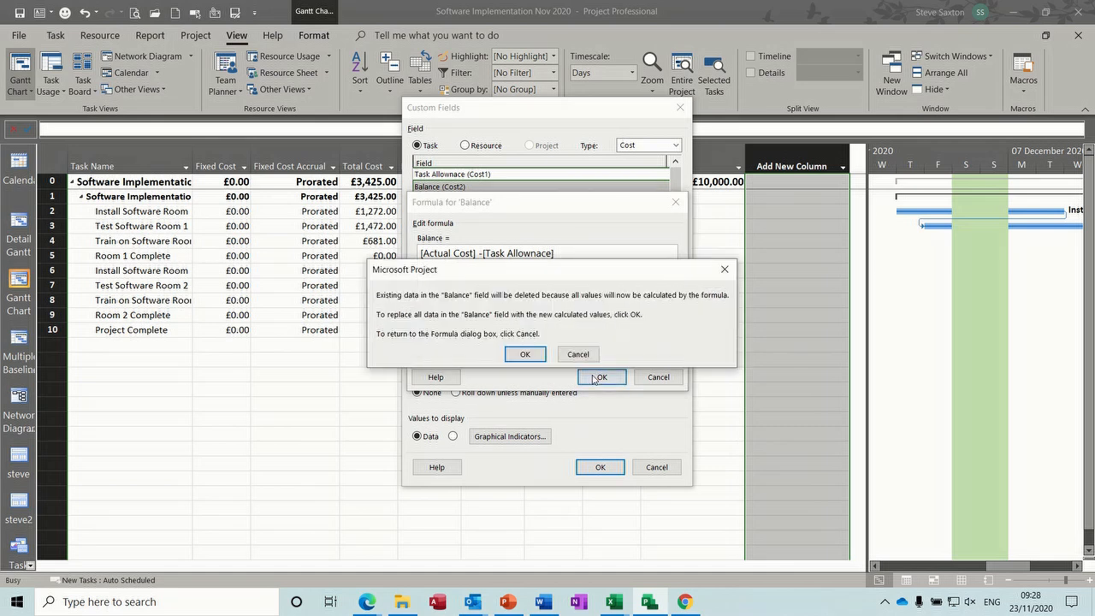
{"action": "left_click", "coordinate": [524, 354]}
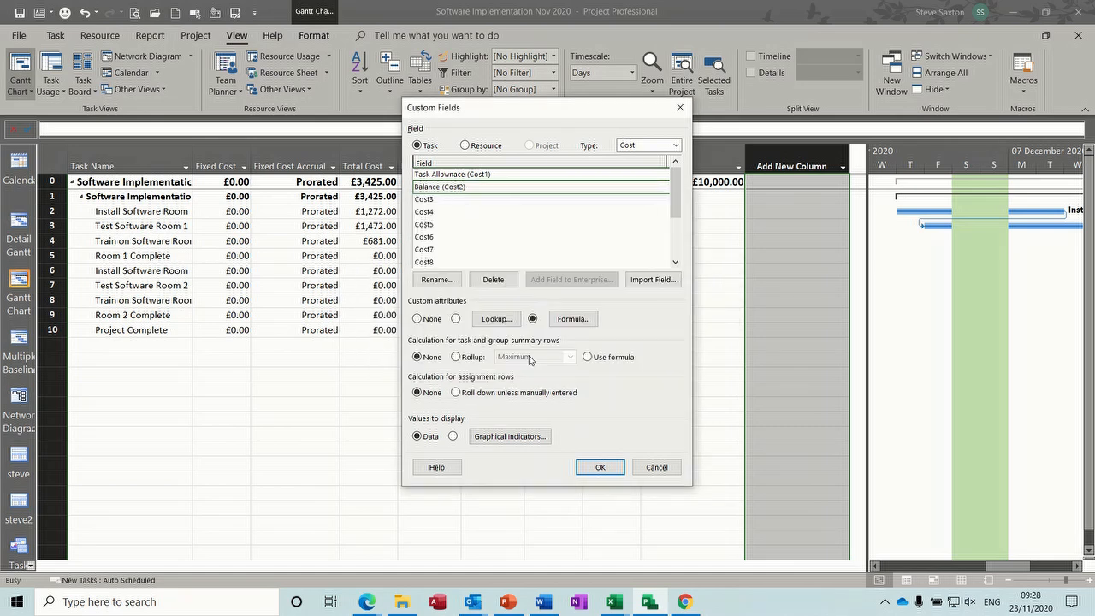
- Correct the spelling of the Cost1 custom field's name to Task Allowance
{"action": "left_click", "coordinate": [453, 175]}
{"action": "left_click", "coordinate": [453, 283]}
{"action": "left_click", "coordinate": [519, 295]}
{"action": "key", "text": "BackSpace"}
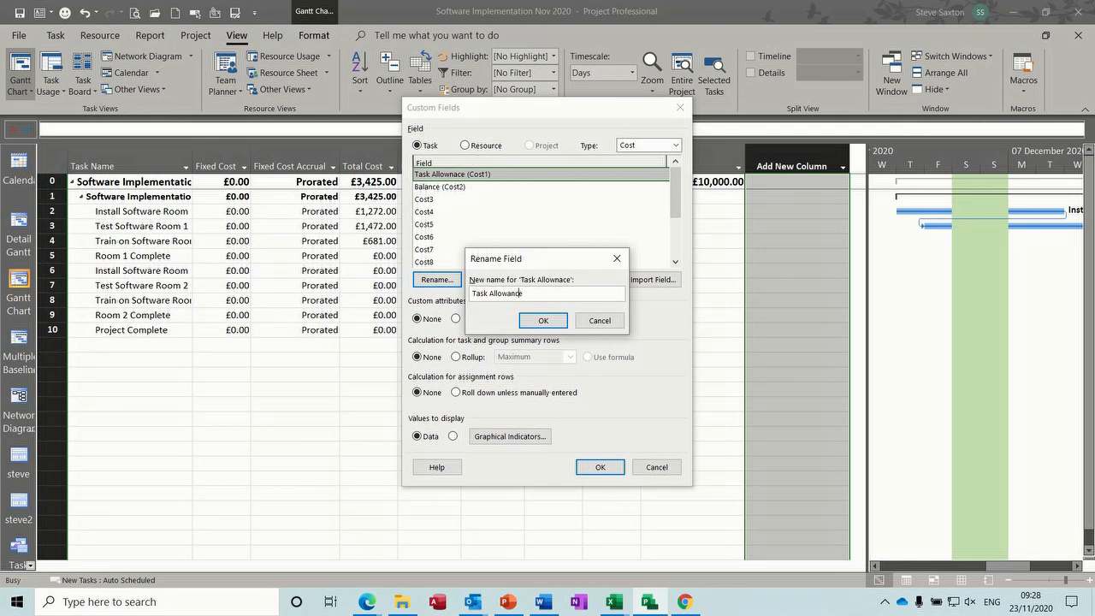
{"action": "left_click", "coordinate": [543, 321]}
- Accept the new name, review the formulas of the Task Allowance and Balance custom fields, and apply the custom field settings
{"action": "left_click", "coordinate": [568, 318]}
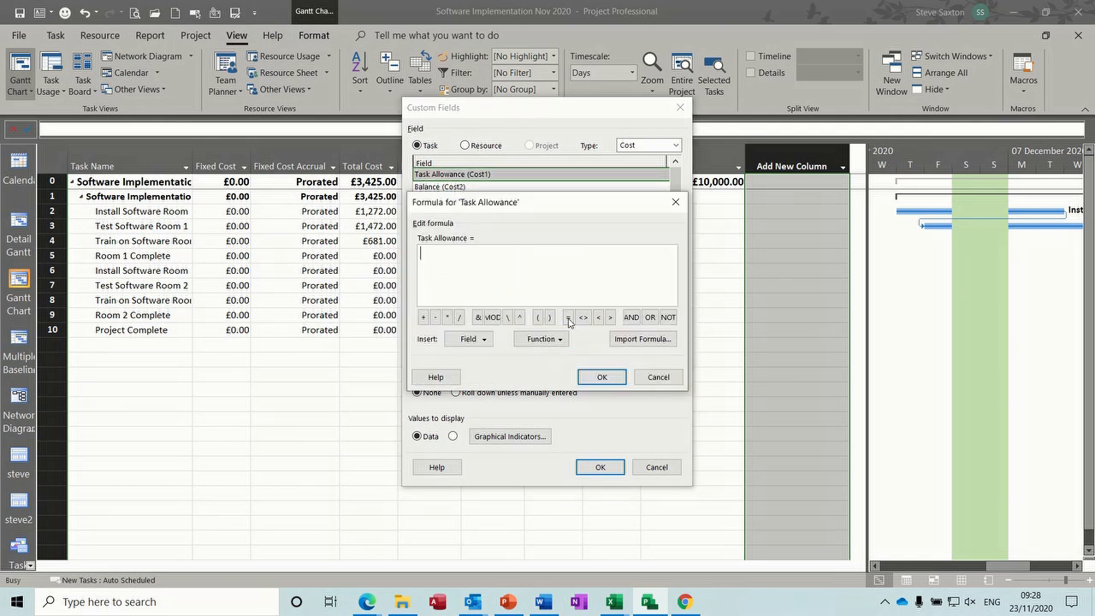
{"action": "left_click", "coordinate": [658, 376]}
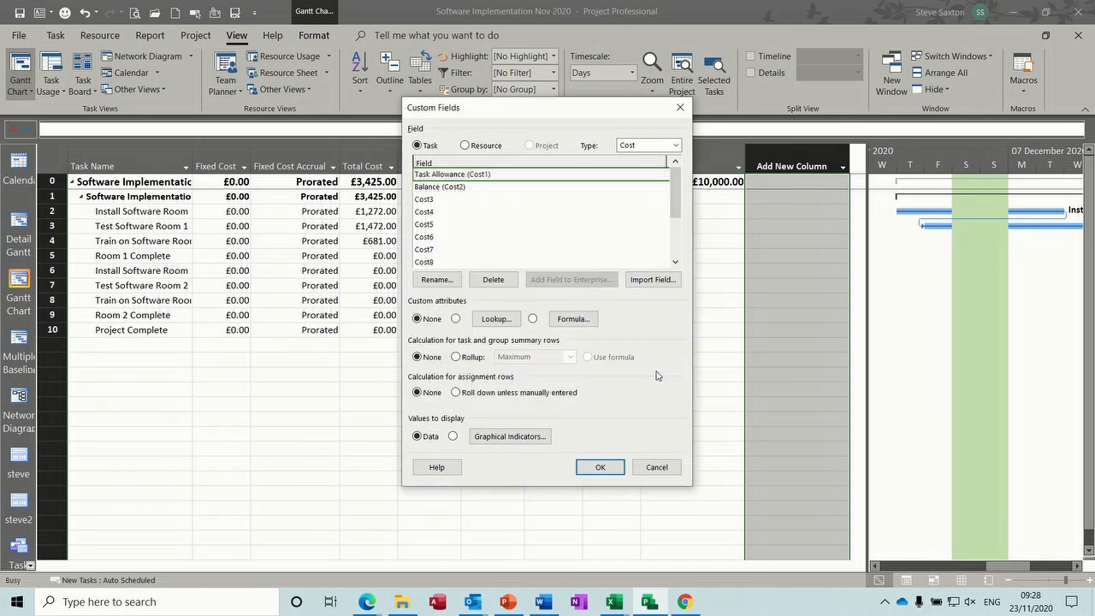
{"action": "left_click", "coordinate": [458, 187]}
{"action": "left_click", "coordinate": [568, 318]}
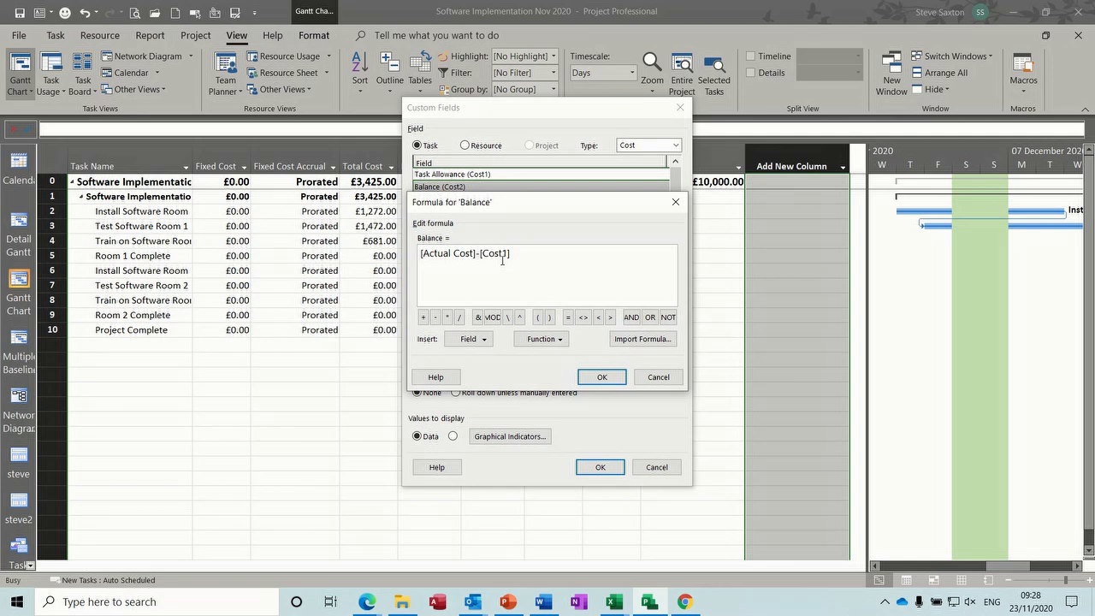
{"action": "left_click", "coordinate": [602, 379]}
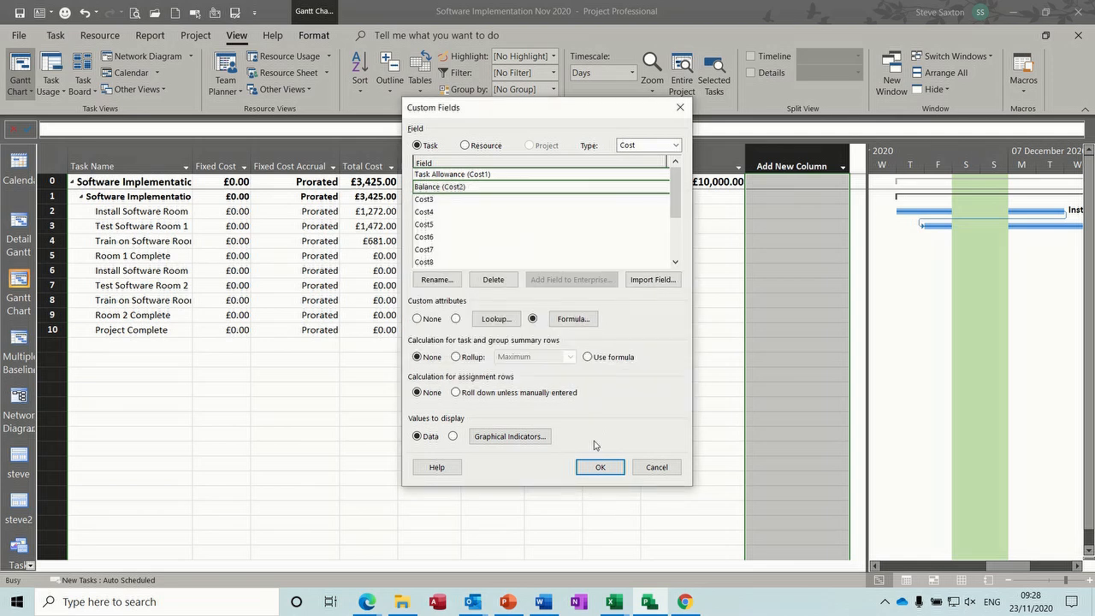
{"action": "left_click", "coordinate": [600, 467]}
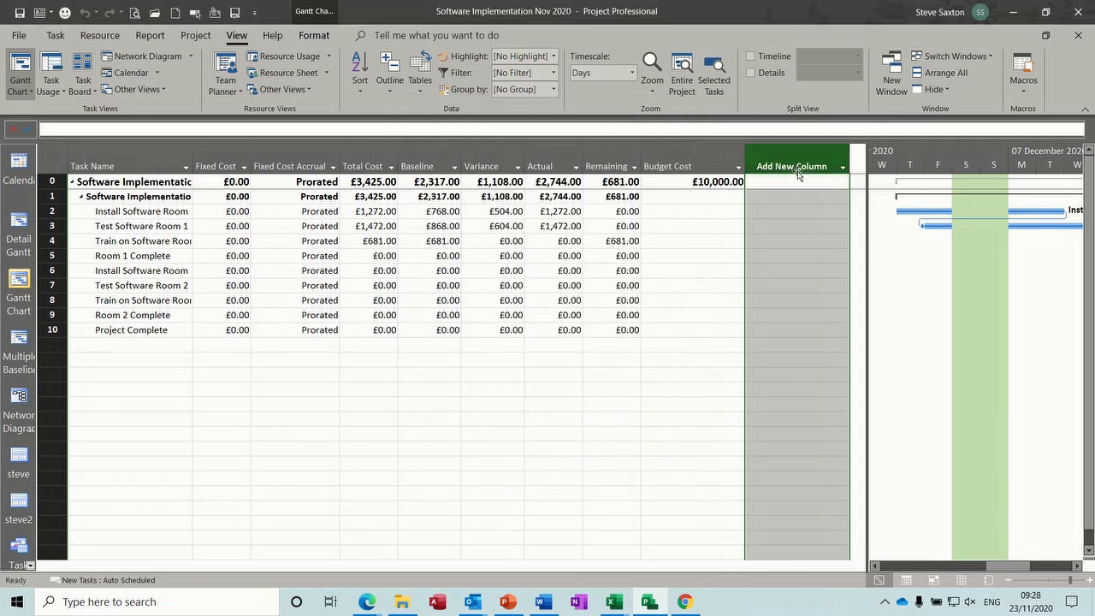
- Insert a column for the Cost1 (Task Allowance) field after the Budget Cost column
{"action": "right_click", "coordinate": [791, 164]}
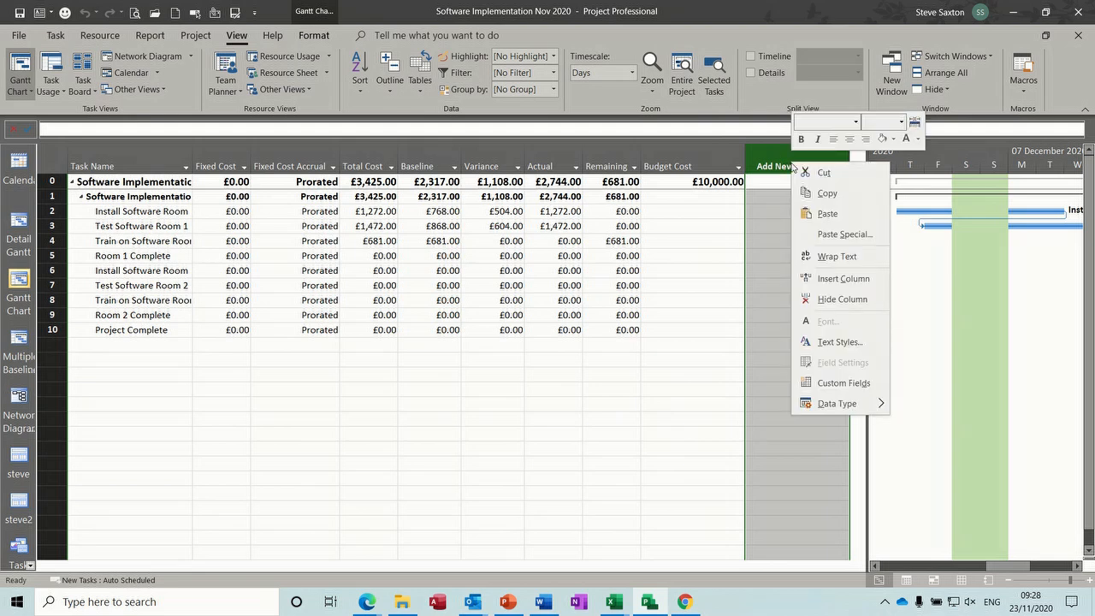
{"action": "left_click", "coordinate": [806, 277]}
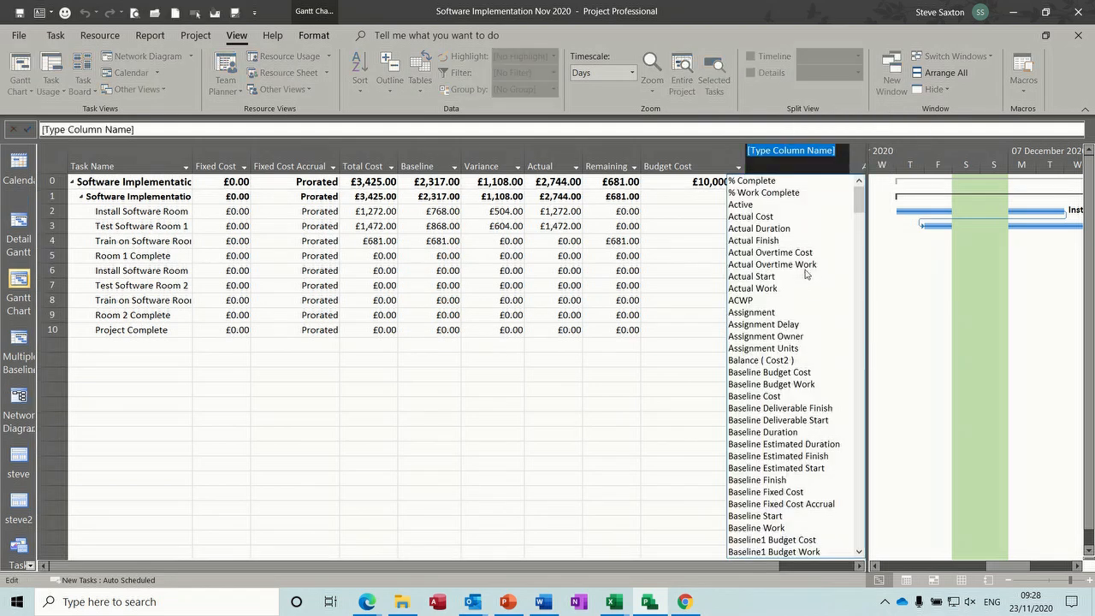
{"action": "type", "text": "confirmed"}
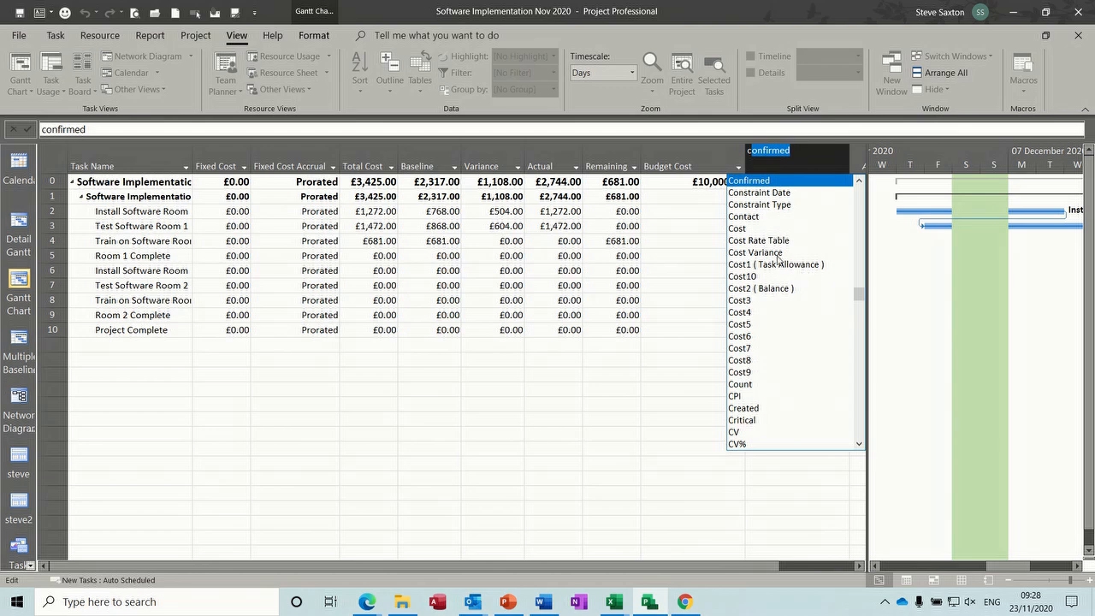
{"action": "left_click", "coordinate": [794, 265]}
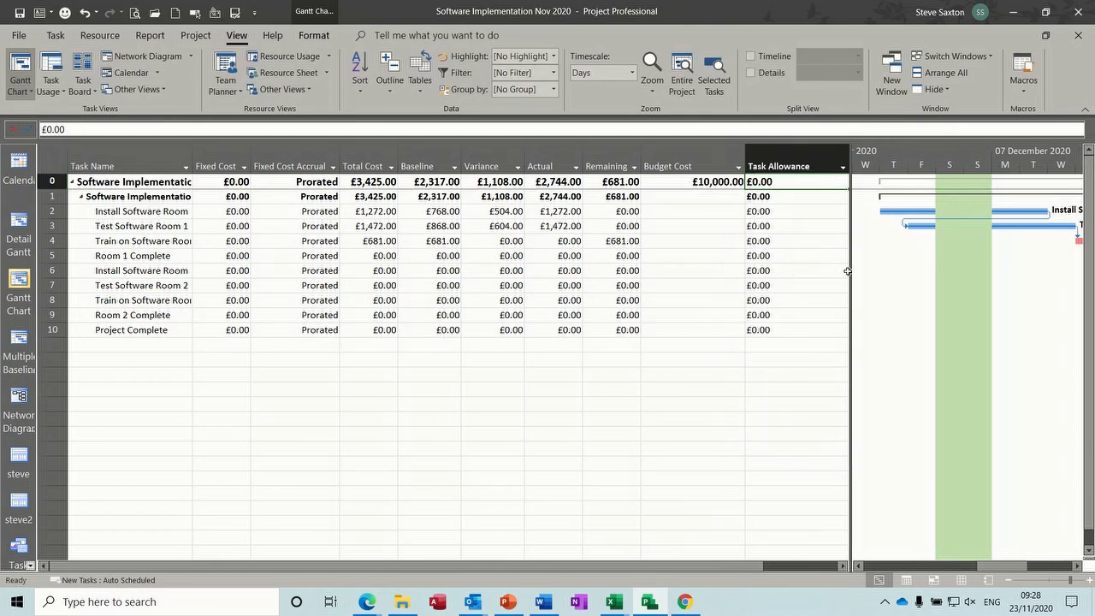
- Widen the task table and insert a column for the Cost2 (Balance) field after the Task Allowance column
{"action": "left_click_drag", "start_coordinate": [850, 271], "coordinate": [948, 271]}
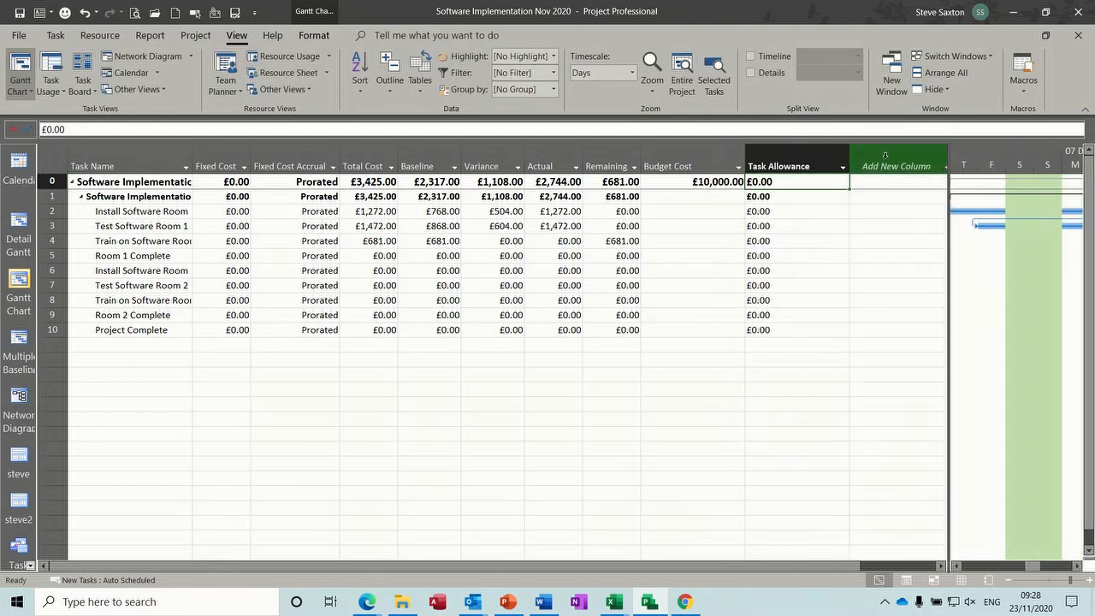
{"action": "right_click", "coordinate": [886, 163]}
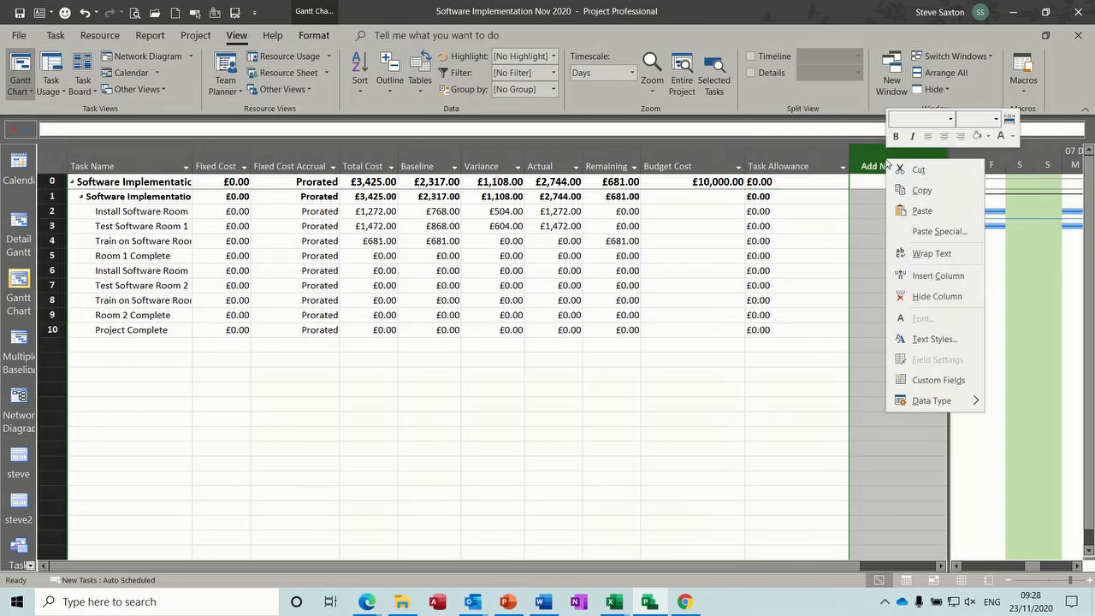
{"action": "left_click", "coordinate": [899, 275]}
{"action": "type", "text": "confirmed"}
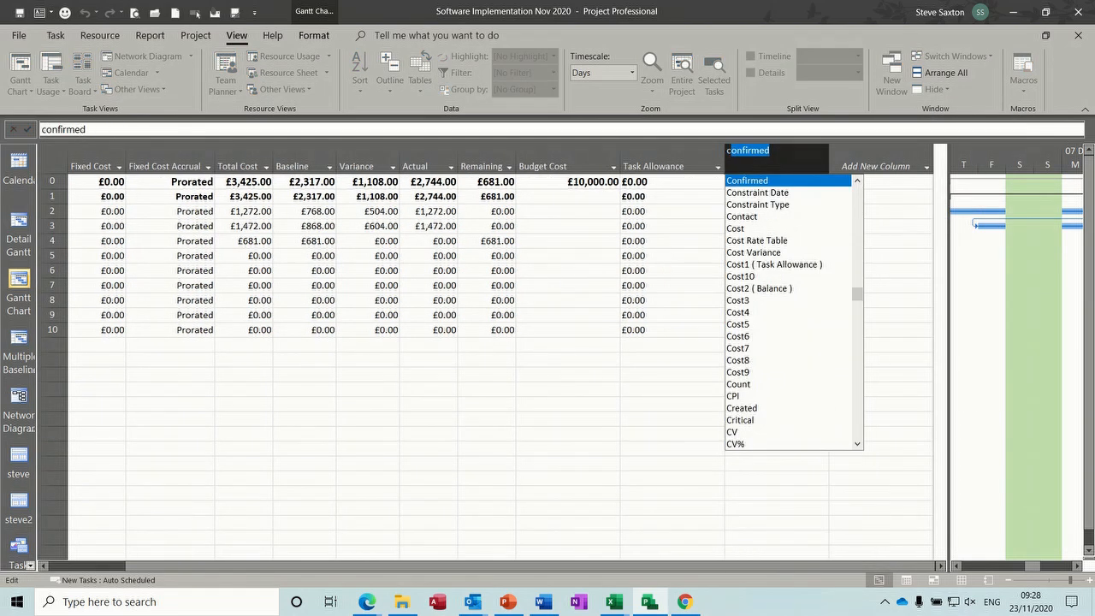
{"action": "left_click", "coordinate": [780, 288]}
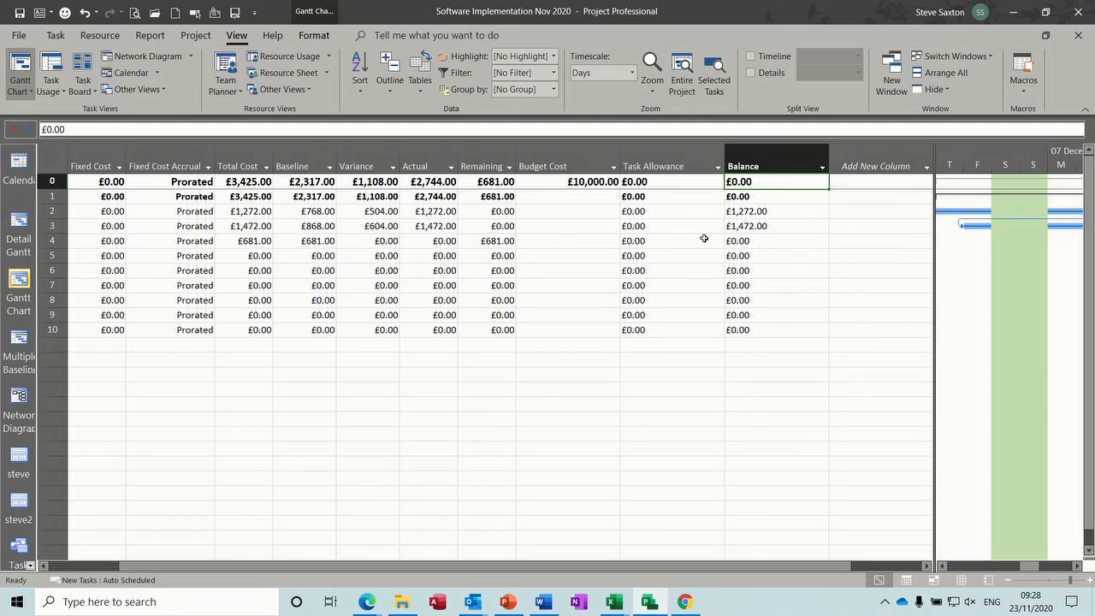
- Set the Task Allowance of task 2 to 2000 and check its Balance value
{"action": "left_click", "coordinate": [649, 212]}
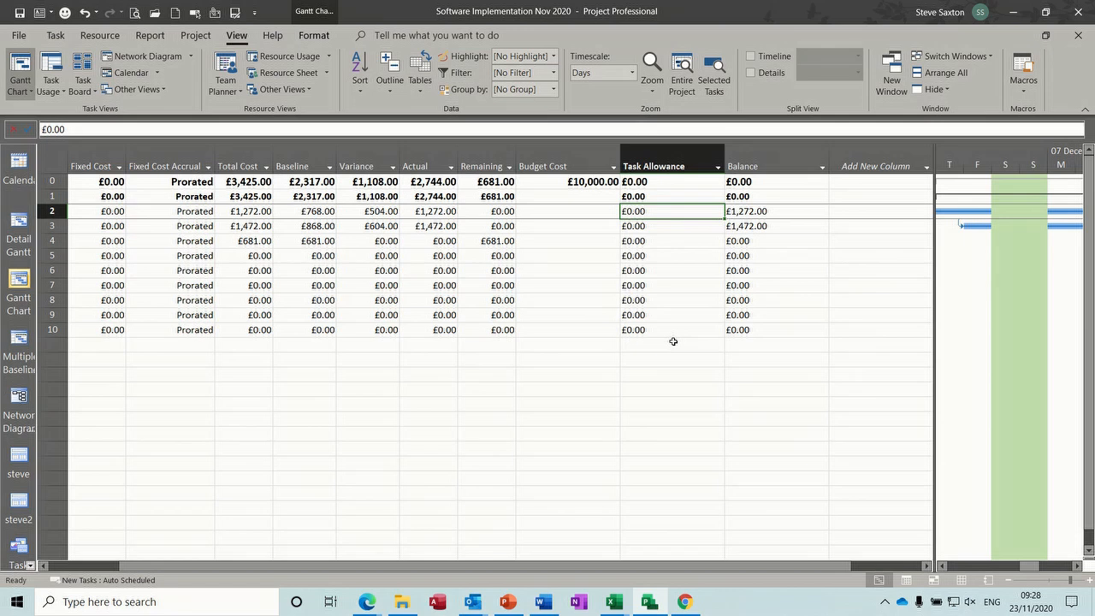
{"action": "type", "text": "2000"}
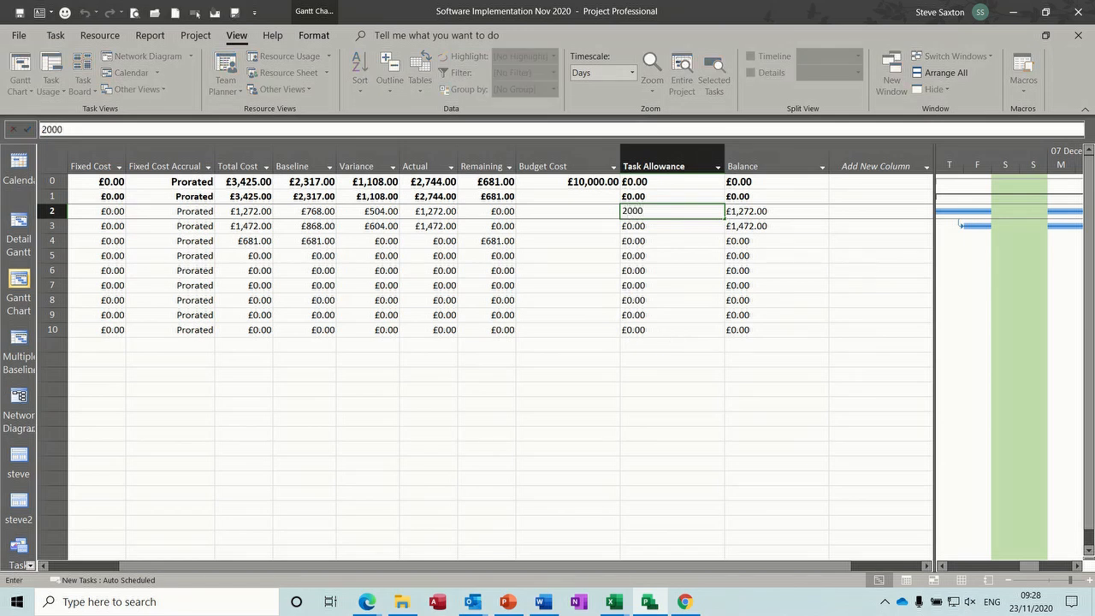
{"action": "key", "text": "Return"}
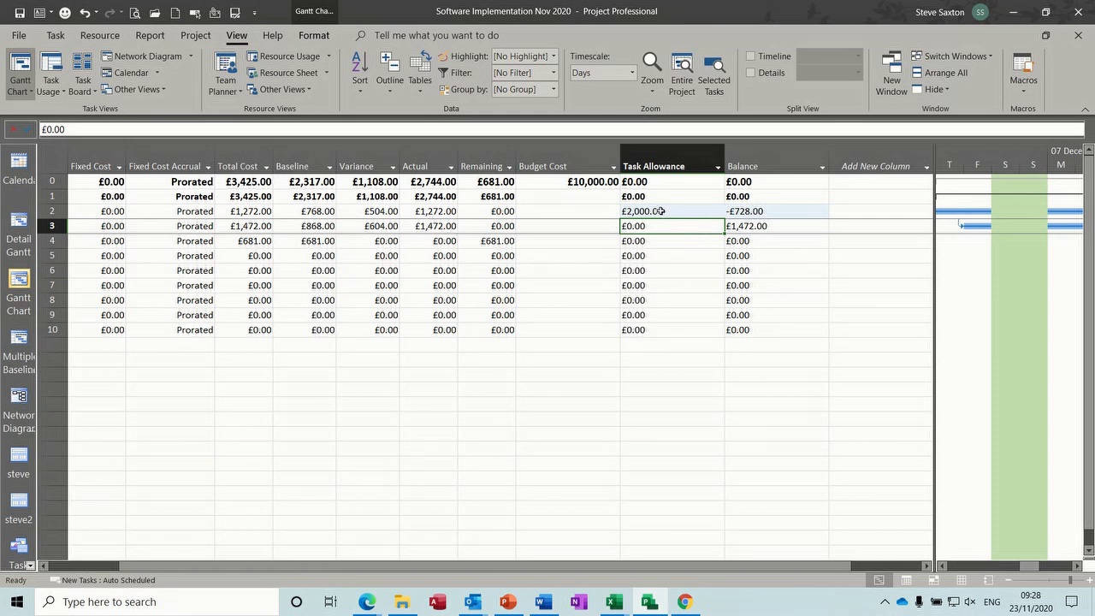
{"action": "left_click", "coordinate": [779, 213]}
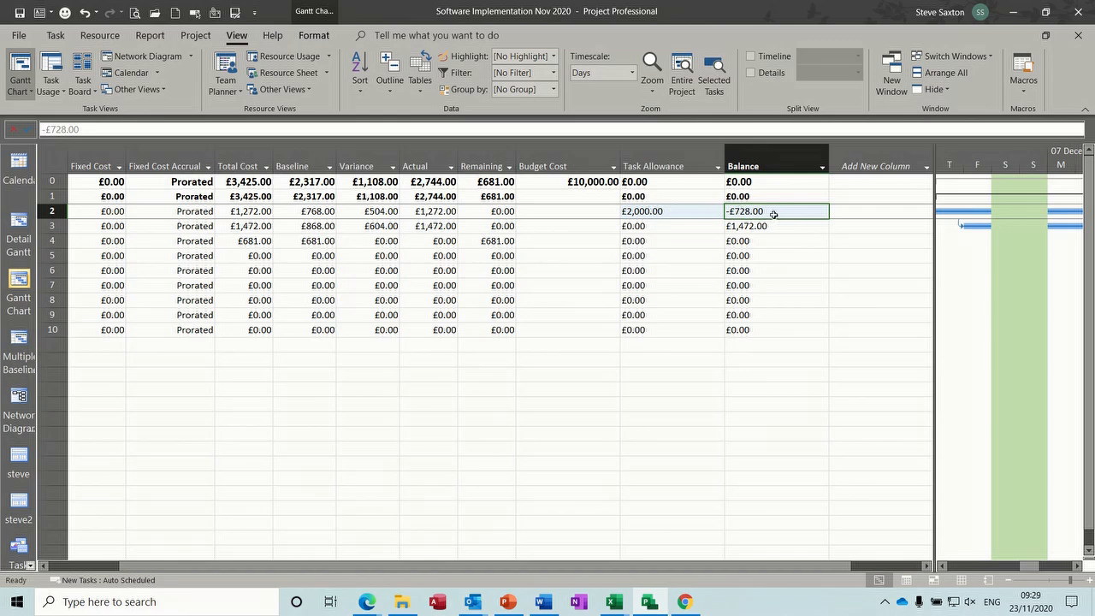
- Replace the Balance field's formula with [Task Allowance] - [Actual Cost] and apply the custom field settings
{"action": "right_click", "coordinate": [774, 153]}
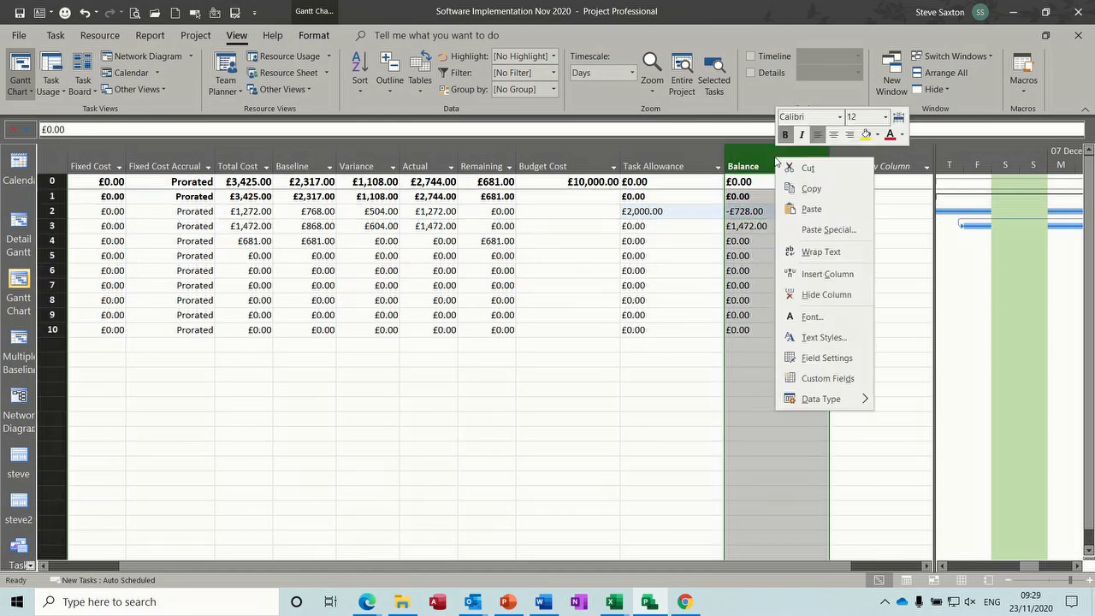
{"action": "left_click", "coordinate": [809, 379]}
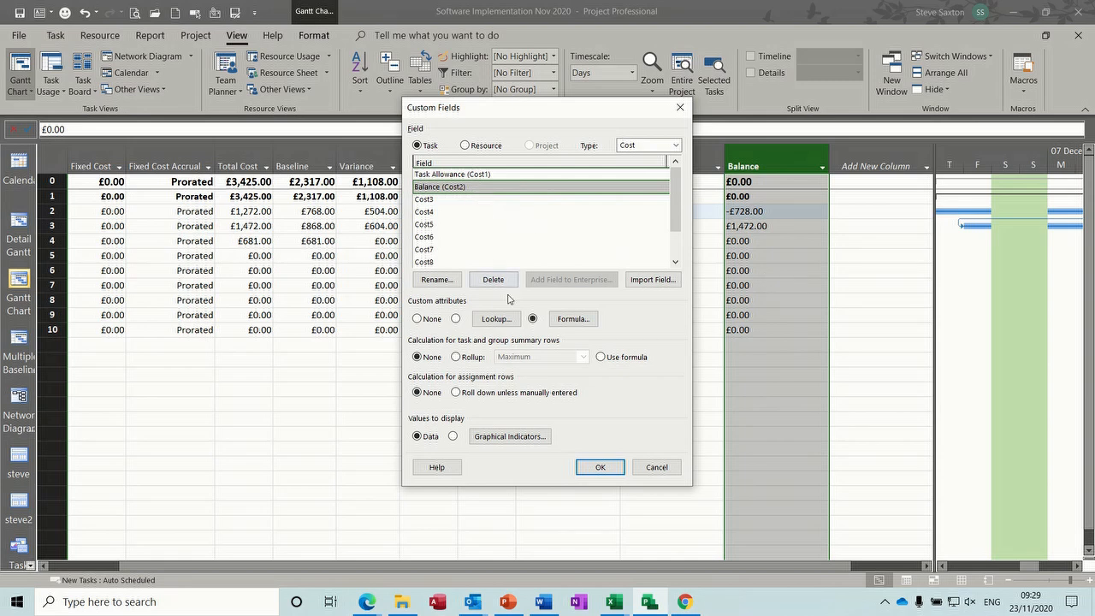
{"action": "left_click", "coordinate": [571, 322]}
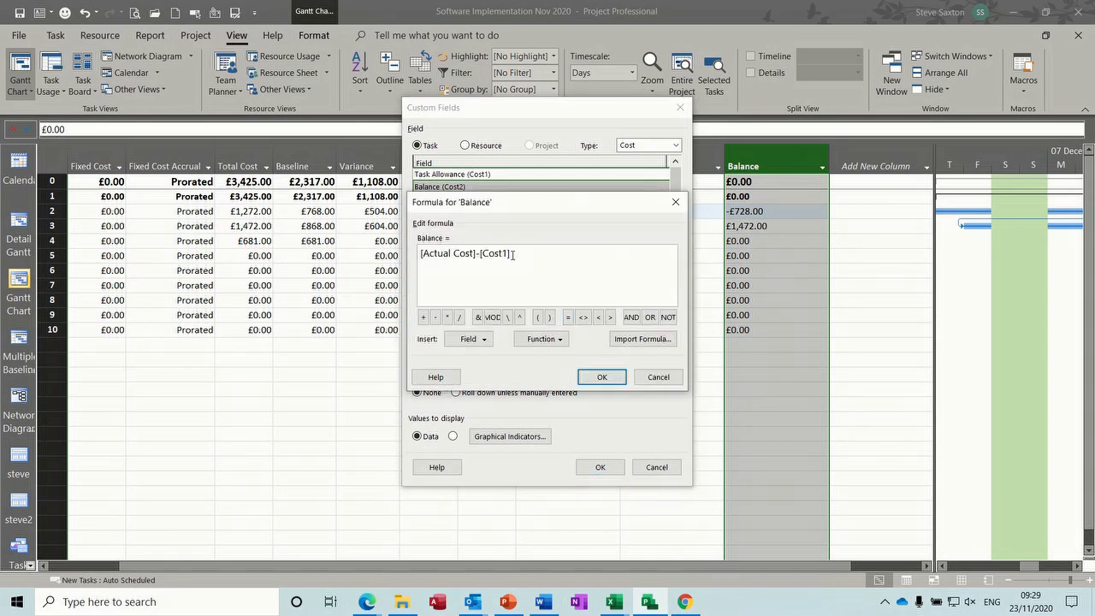
{"action": "left_click_drag", "start_coordinate": [515, 255], "coordinate": [420, 254]}
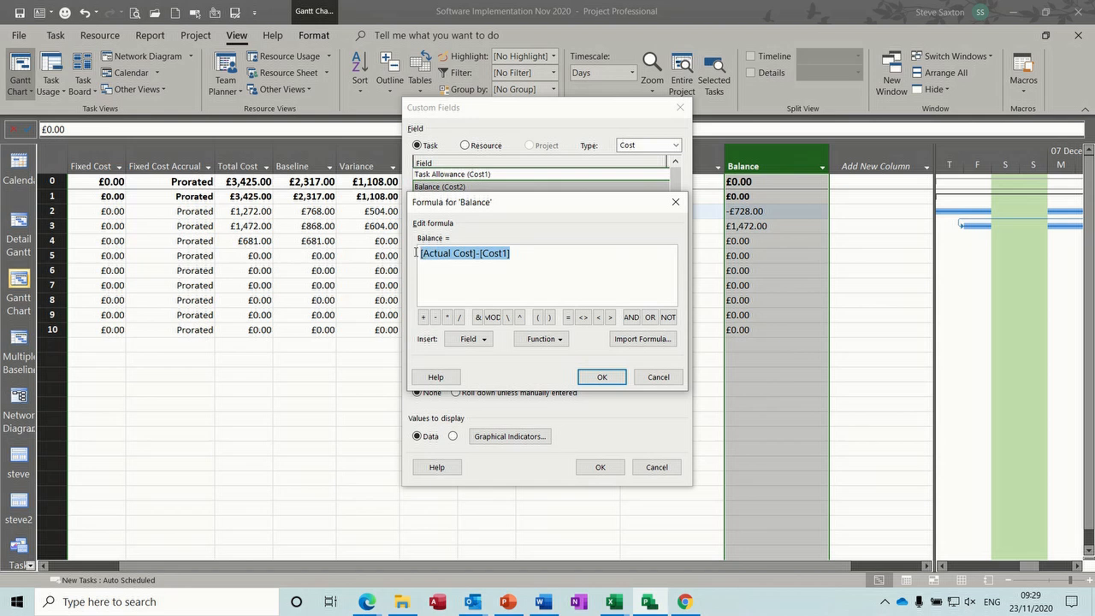
{"action": "key", "text": "Delete"}
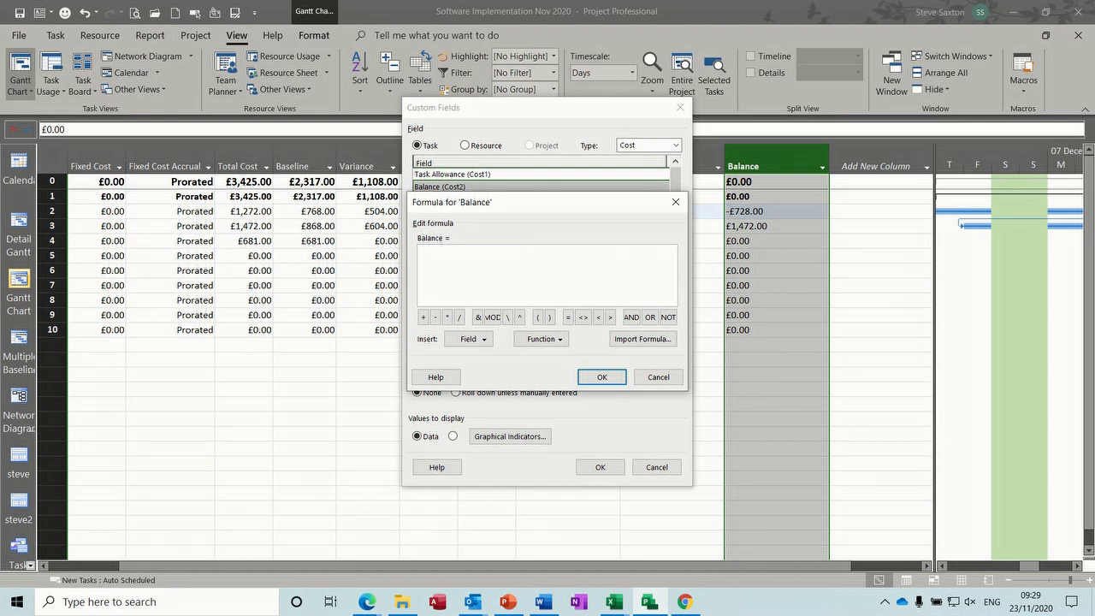
{"action": "left_click", "coordinate": [484, 342]}
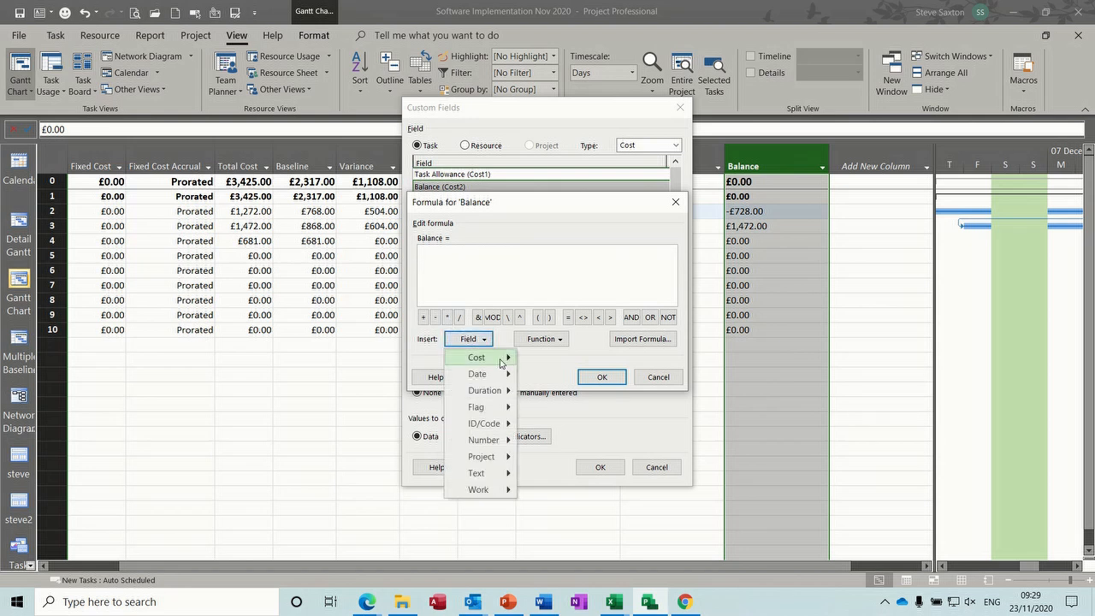
{"action": "mouse_move", "coordinate": [501, 364]}
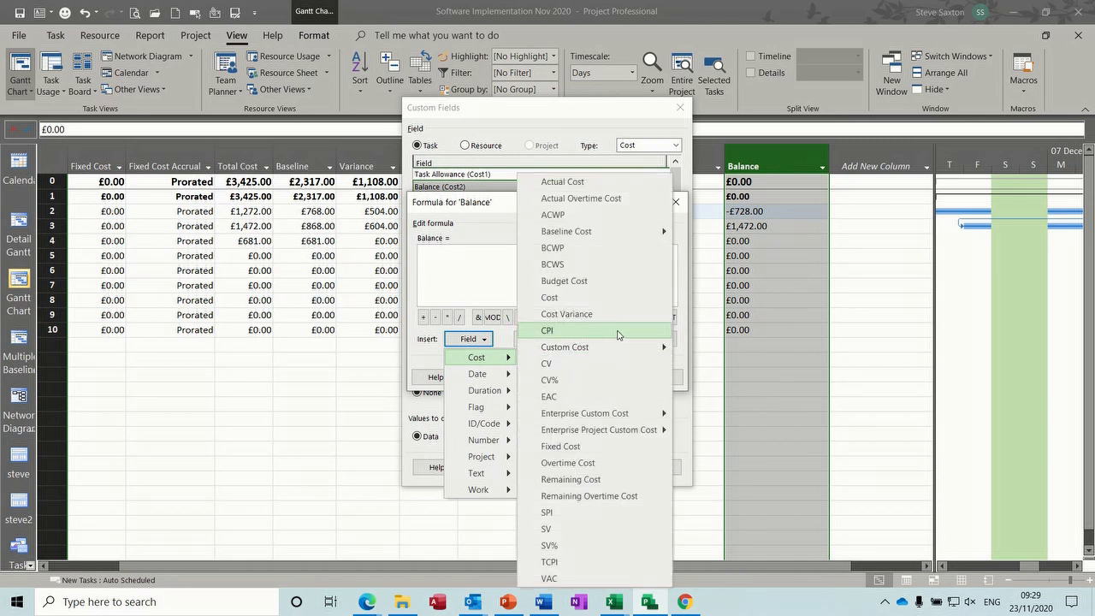
{"action": "mouse_move", "coordinate": [625, 348]}
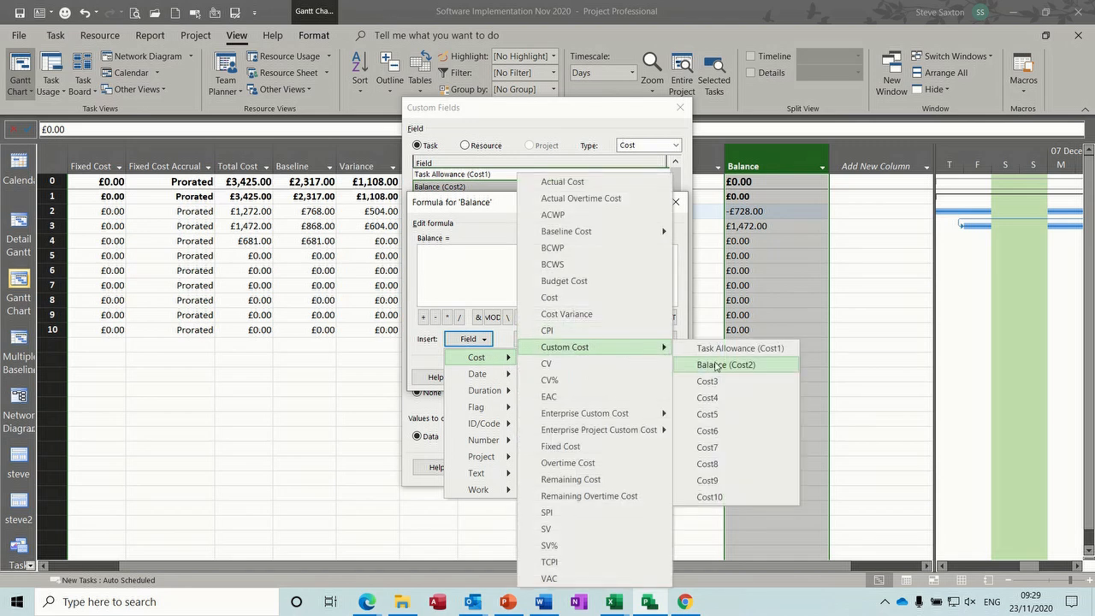
{"action": "left_click", "coordinate": [770, 348]}
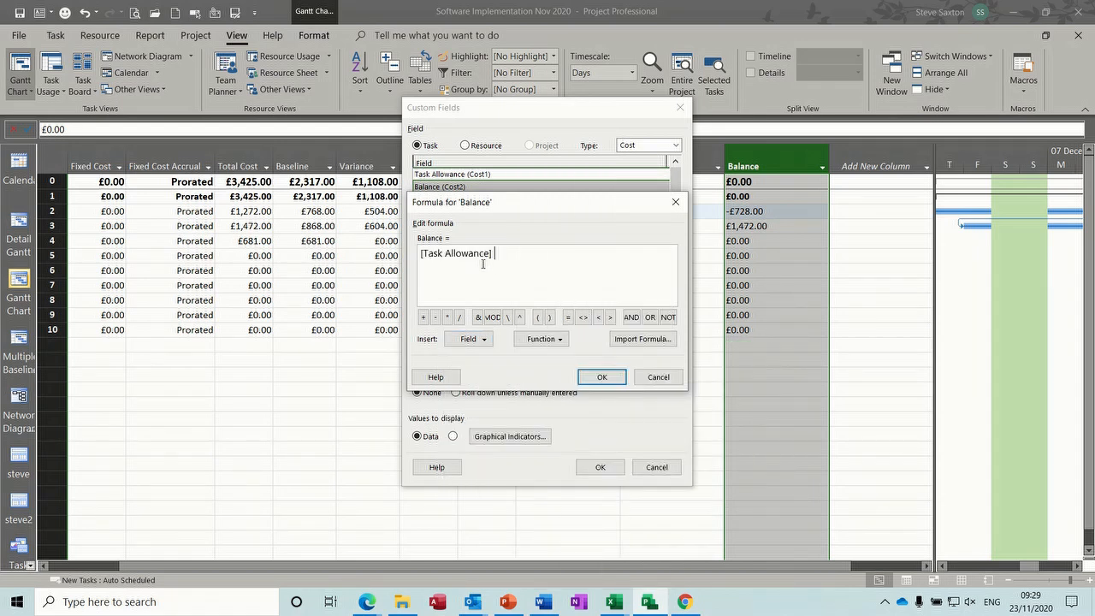
{"action": "type", "text": "-"}
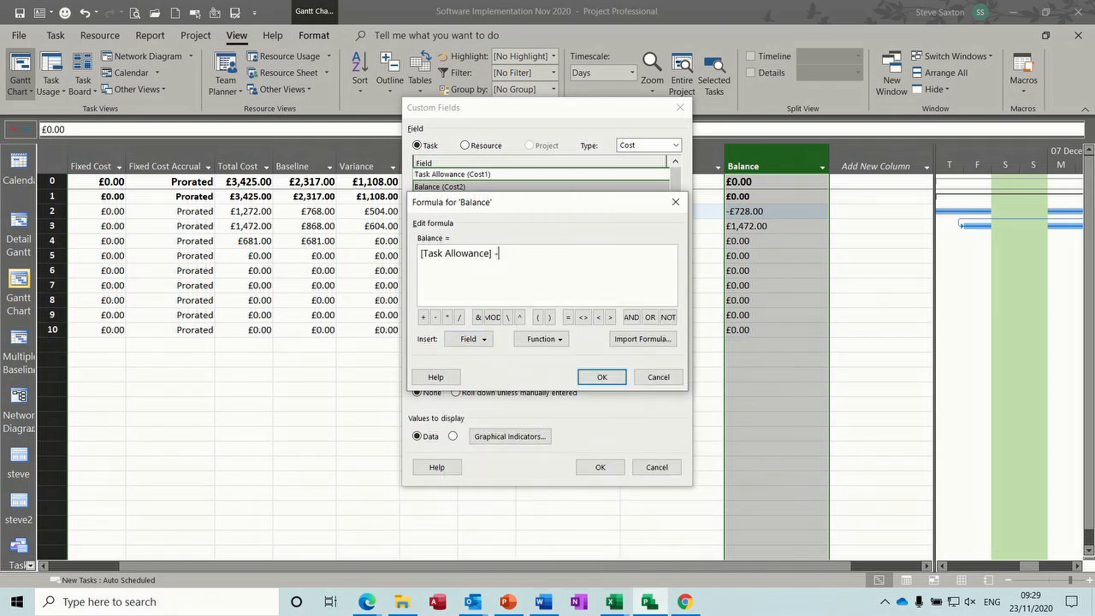
{"action": "left_click", "coordinate": [468, 339]}
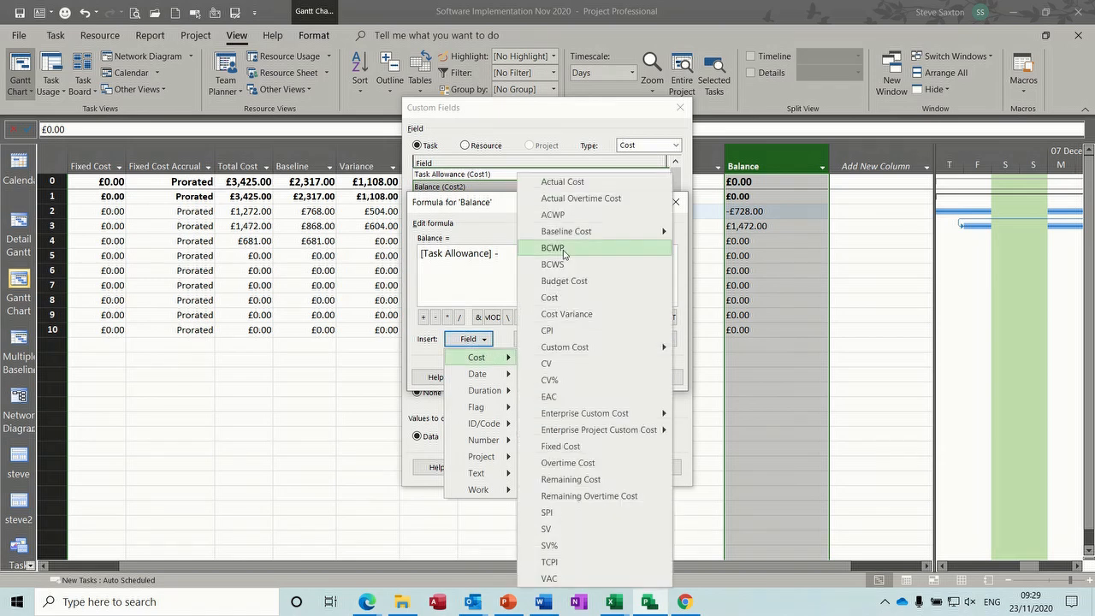
{"action": "left_click", "coordinate": [569, 182]}
{"action": "left_click", "coordinate": [590, 375]}
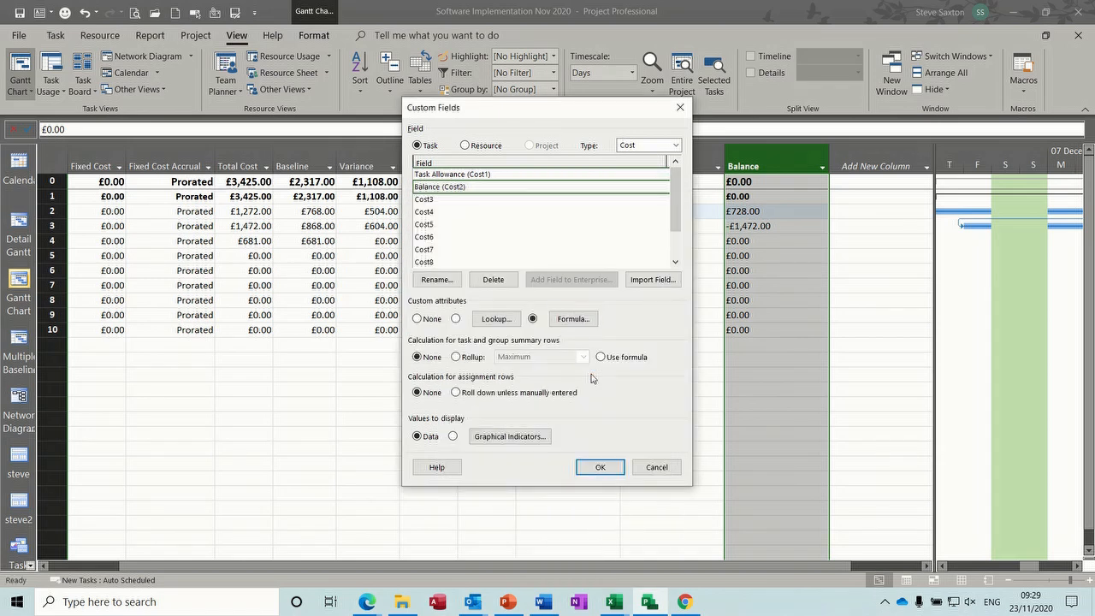
{"action": "left_click", "coordinate": [600, 467]}
- Set the Task Allowance of task 3 to 2000
{"action": "left_click", "coordinate": [786, 226]}
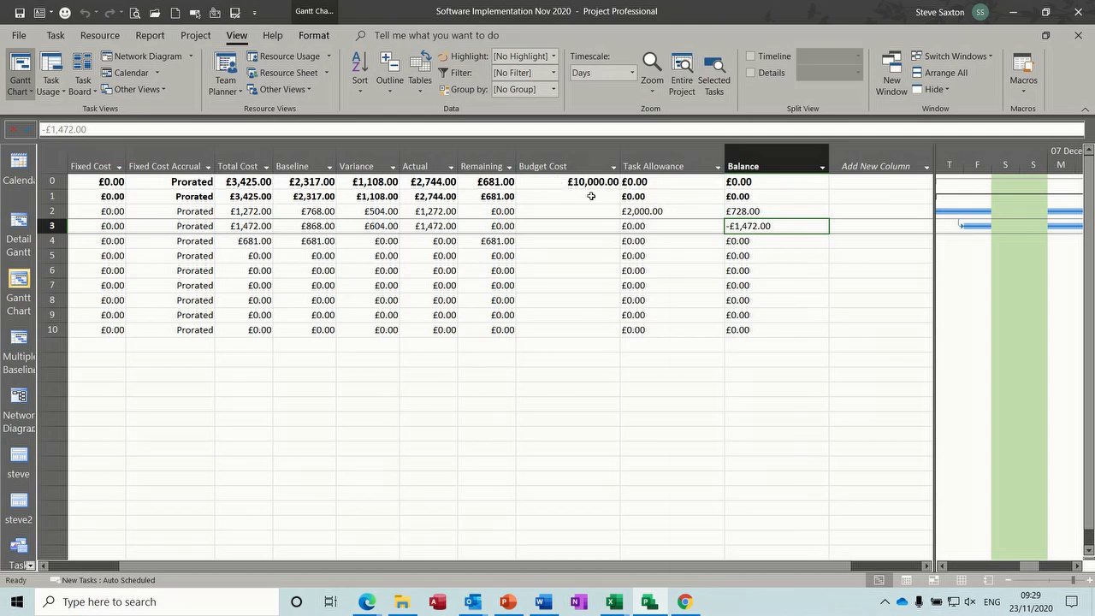
{"action": "left_click", "coordinate": [662, 225]}
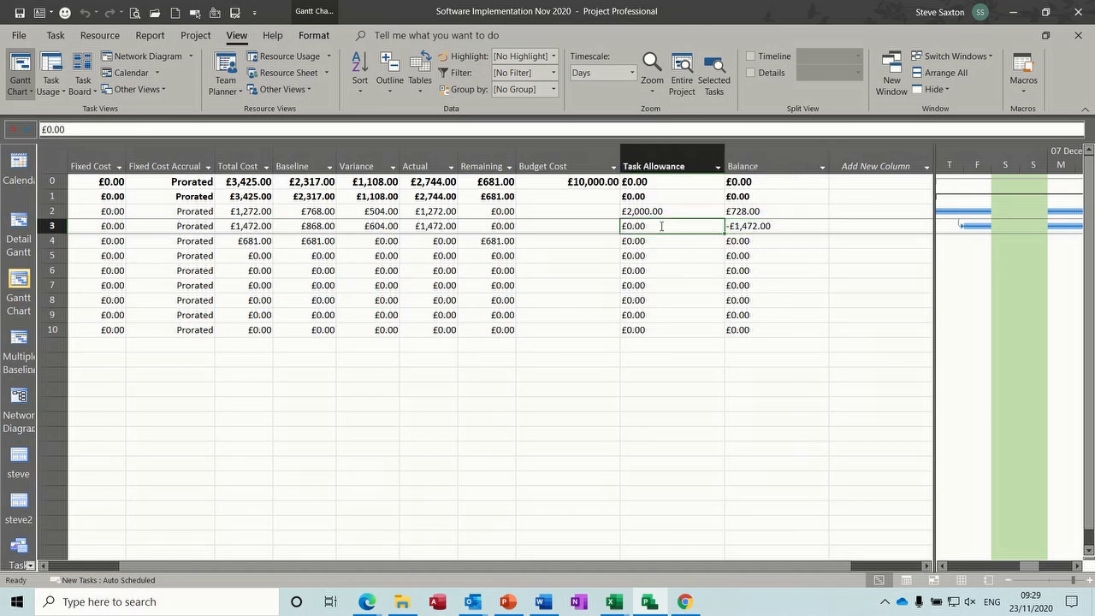
{"action": "type", "text": "2000"}
{"action": "key", "text": "Return"}
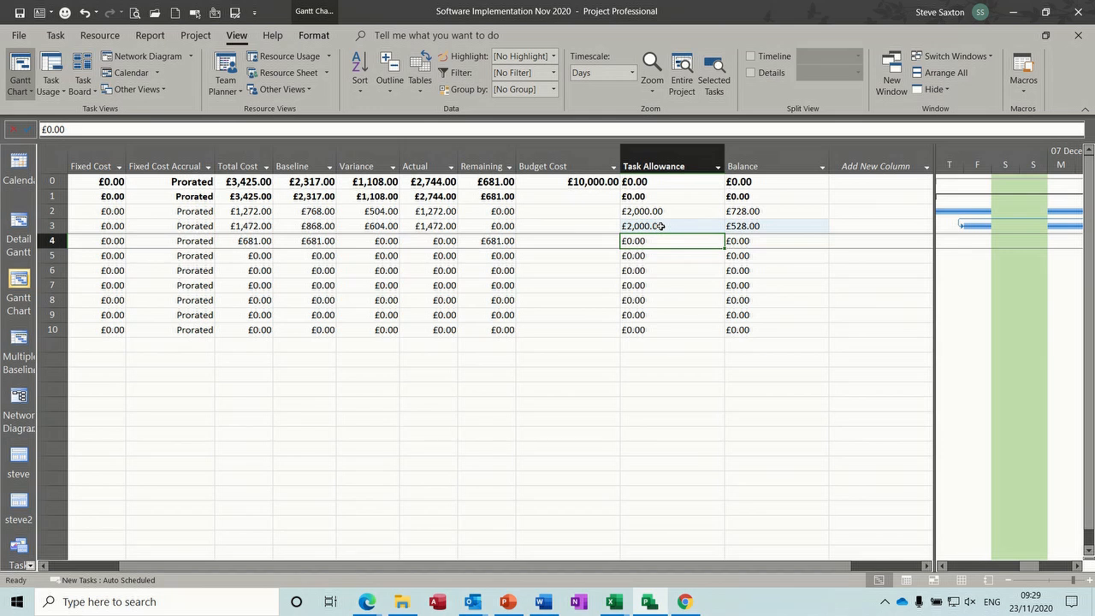
- Set the Task Allowance of tasks 4 and 5 to 500 each
{"action": "type", "text": "500"}
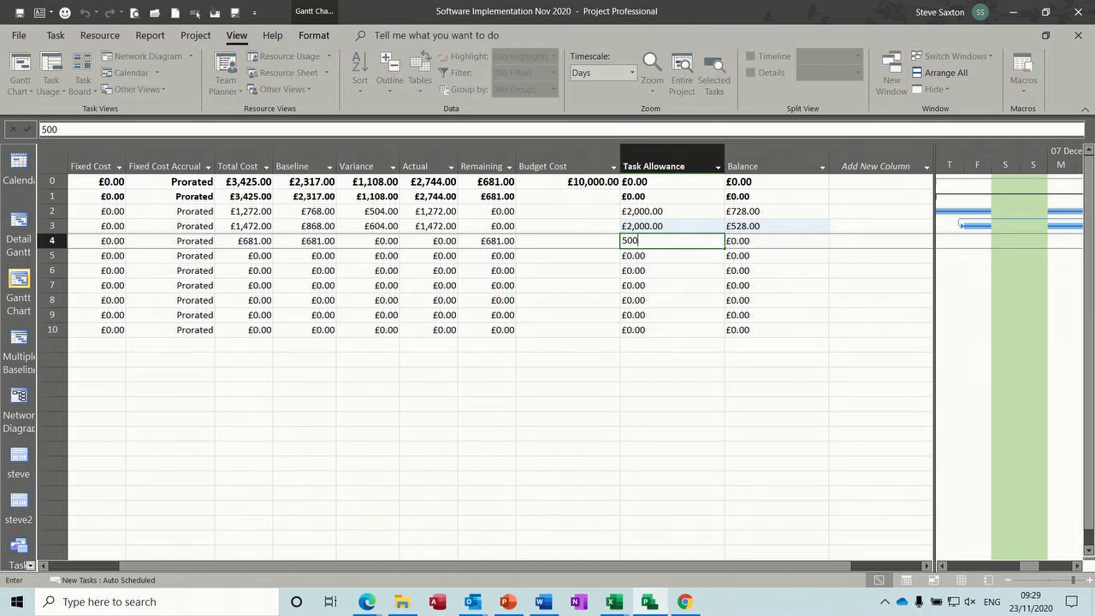
{"action": "key", "text": "Return"}
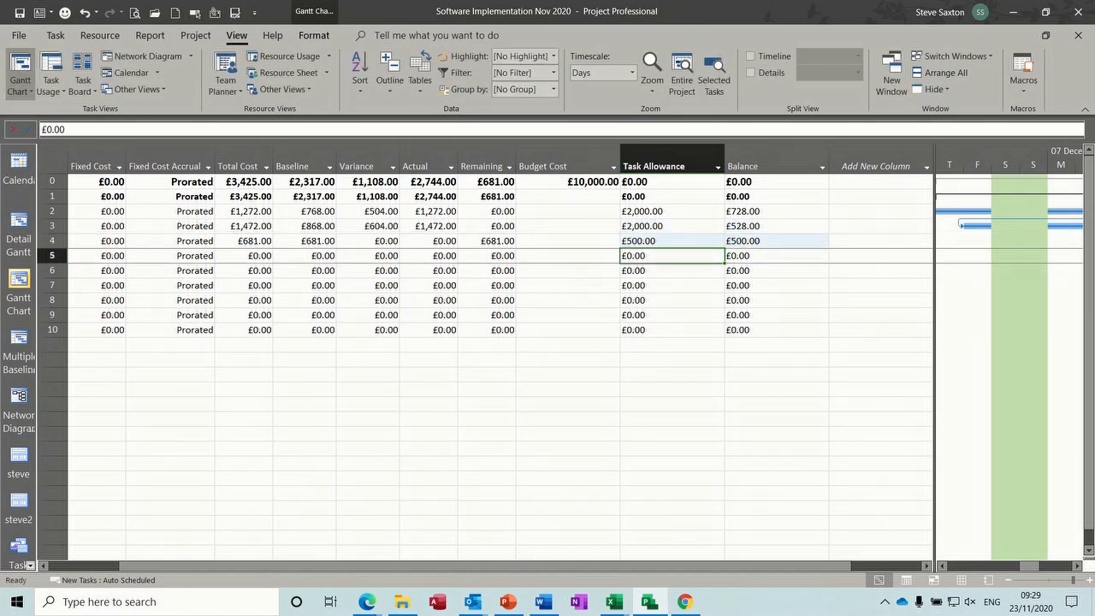
{"action": "type", "text": "500"}
{"action": "key", "text": "Return"}
- Set the Task Allowance of tasks 6 and 7 to 2000 each and of task 8 to 1000
{"action": "type", "text": "20000"}
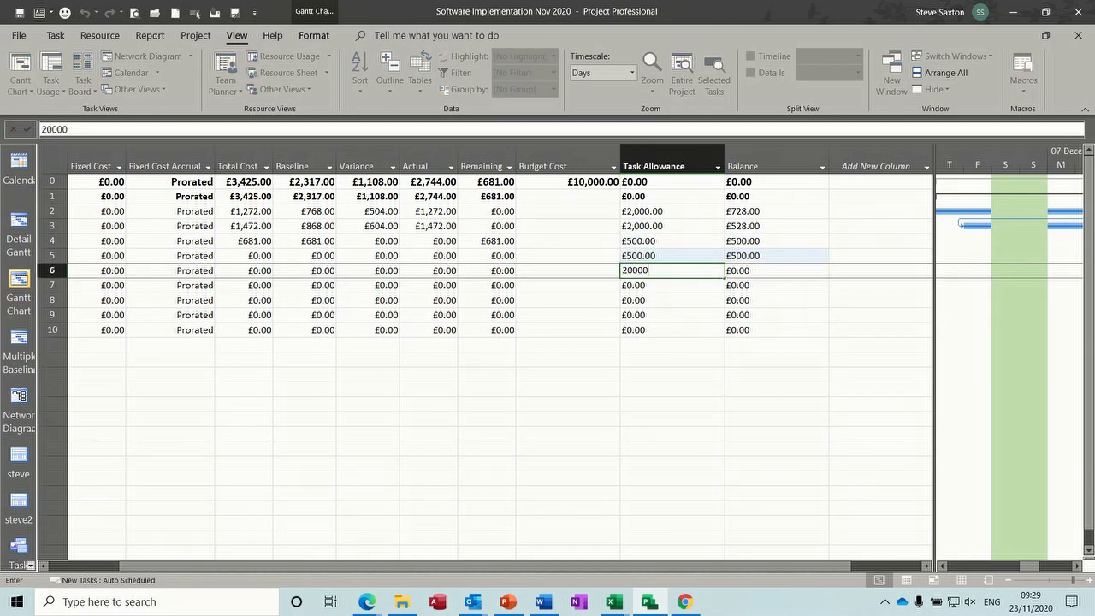
{"action": "key", "text": "Return"}
{"action": "type", "text": "200"}
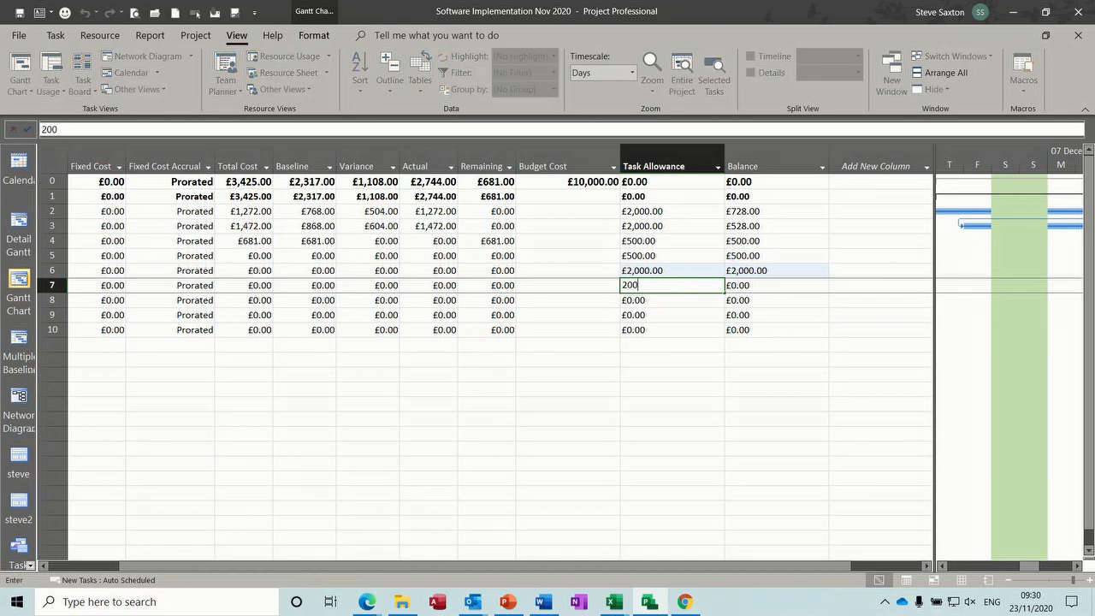
{"action": "type", "text": "00"}
{"action": "key", "text": "Return"}
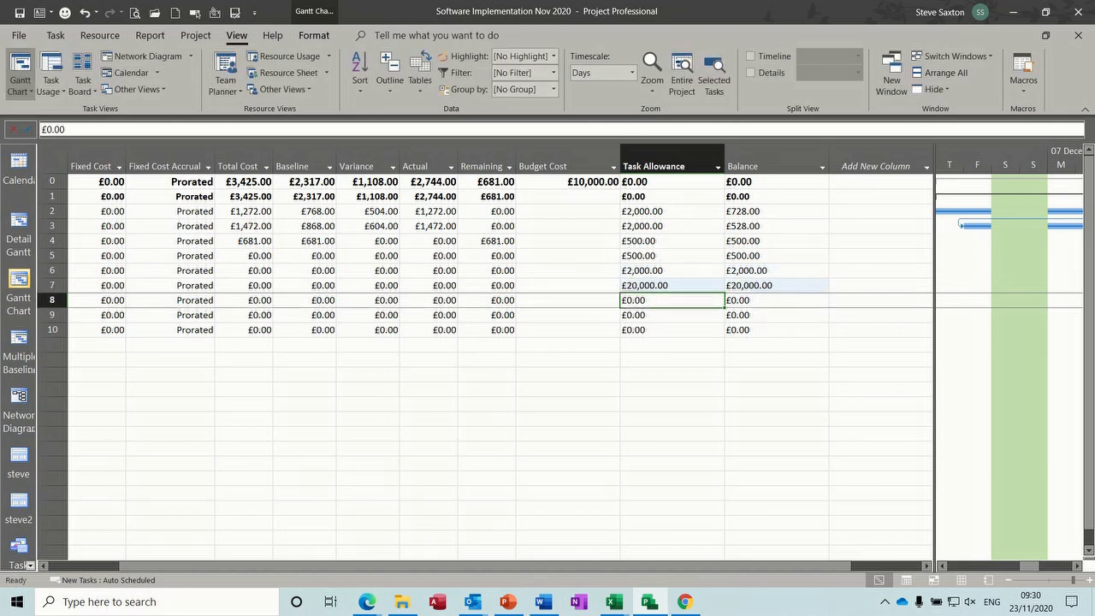
{"action": "left_click", "coordinate": [639, 285]}
{"action": "type", "text": "2000"}
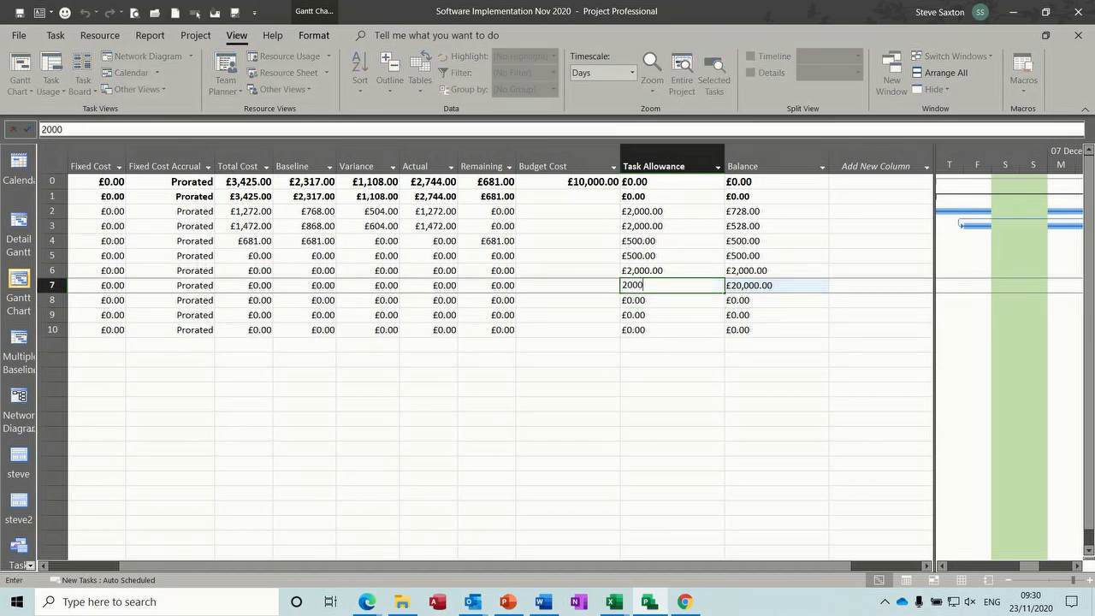
{"action": "key", "text": "Return"}
{"action": "type", "text": "1,000"}
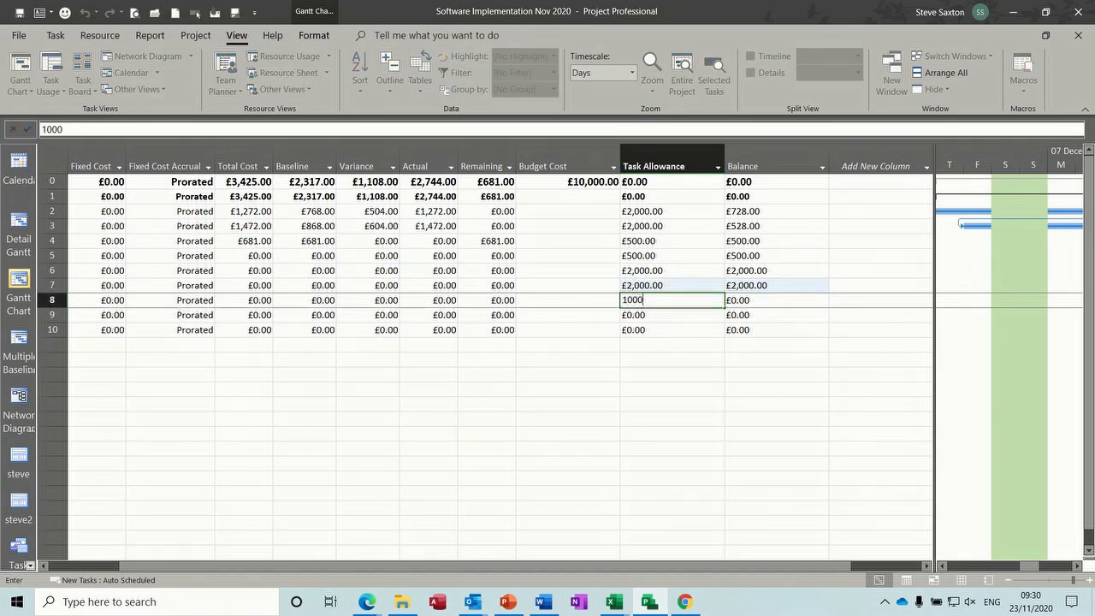
{"action": "key", "text": "Return"}
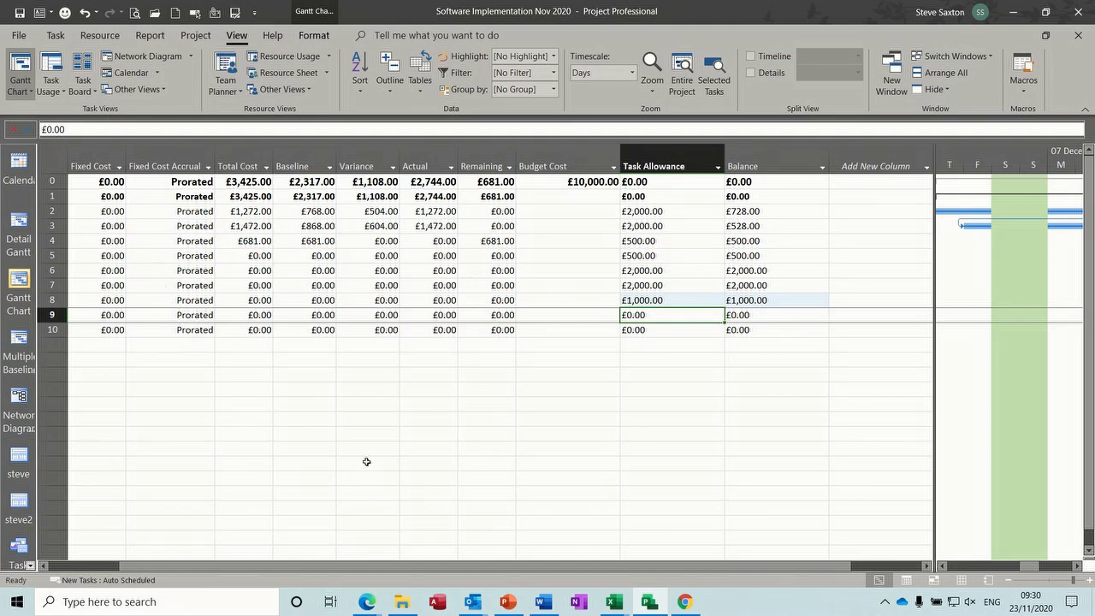
- Clear the Task Allowance of the Room 1 Complete task and set task 4's allowance to 1000
{"action": "left_click_drag", "start_coordinate": [219, 567], "coordinate": [119, 576]}
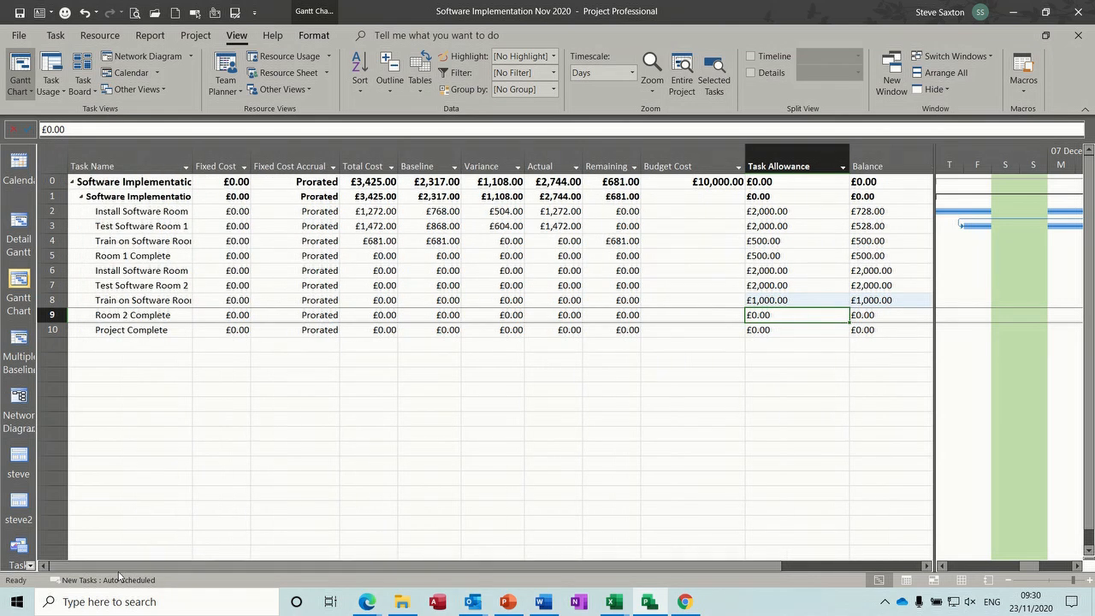
{"action": "left_click", "coordinate": [761, 256]}
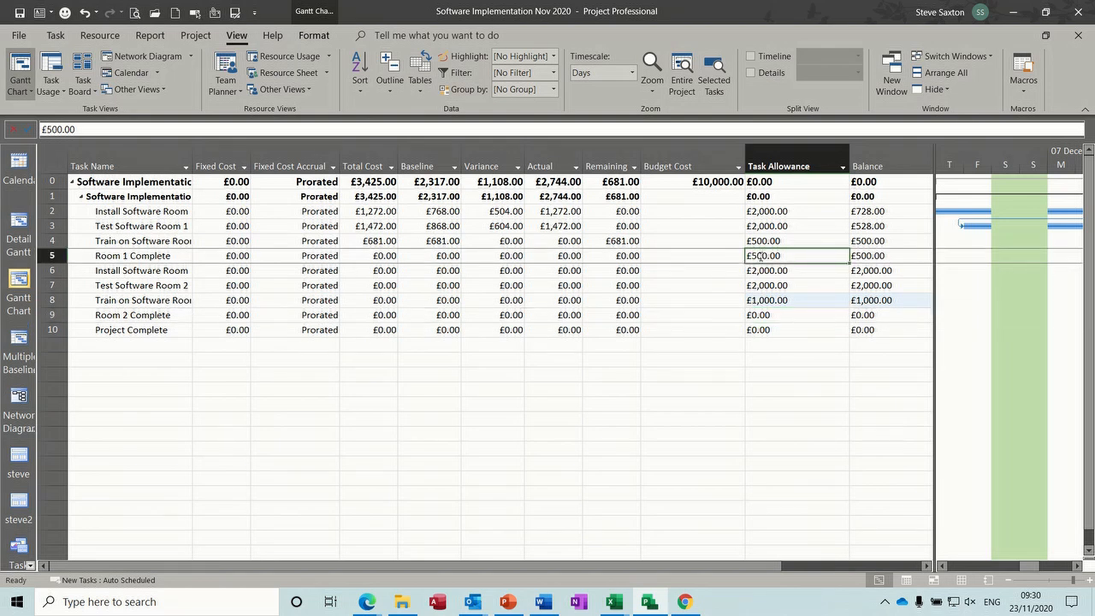
{"action": "key", "text": "Delete"}
{"action": "left_click", "coordinate": [798, 242]}
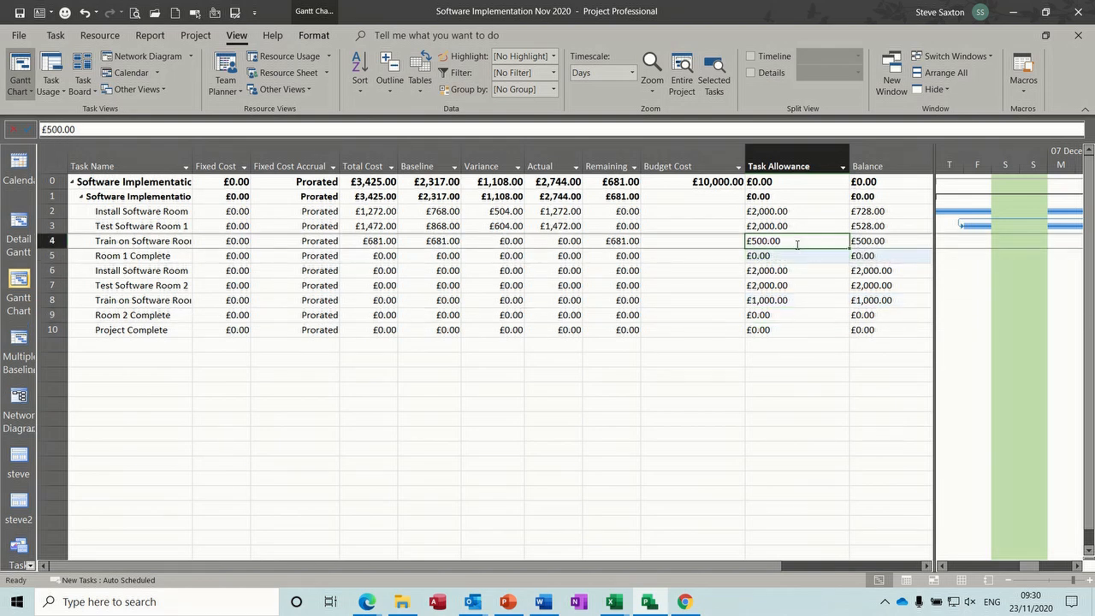
{"action": "type", "text": "1000"}
{"action": "left_click", "coordinate": [730, 286]}
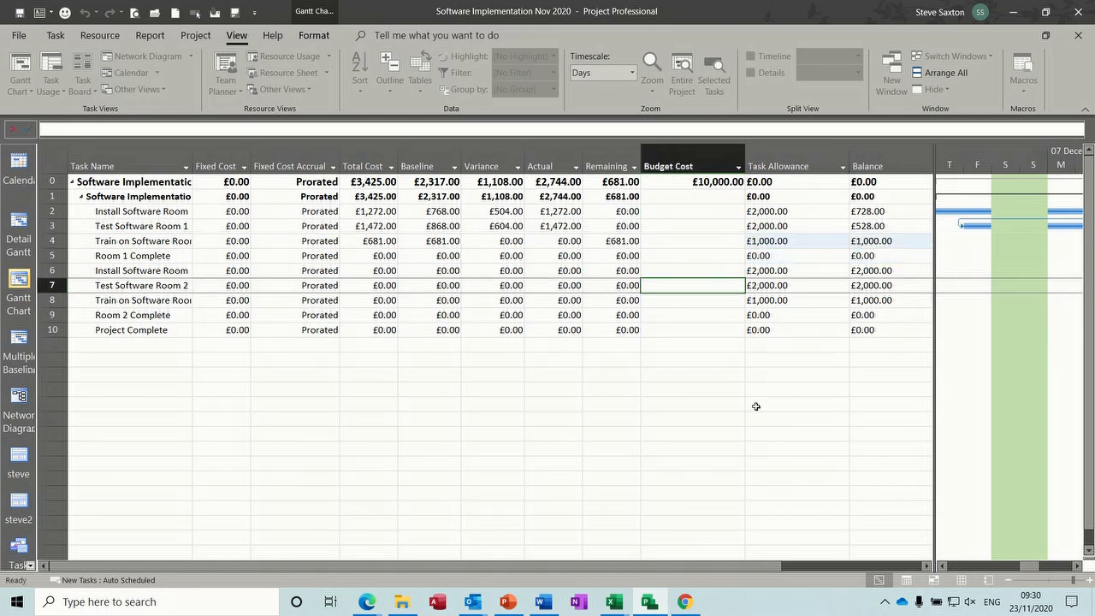
- Review the Project Allowance cost resource's details in the Resource Sheet without changing them
{"action": "left_click", "coordinate": [925, 566]}
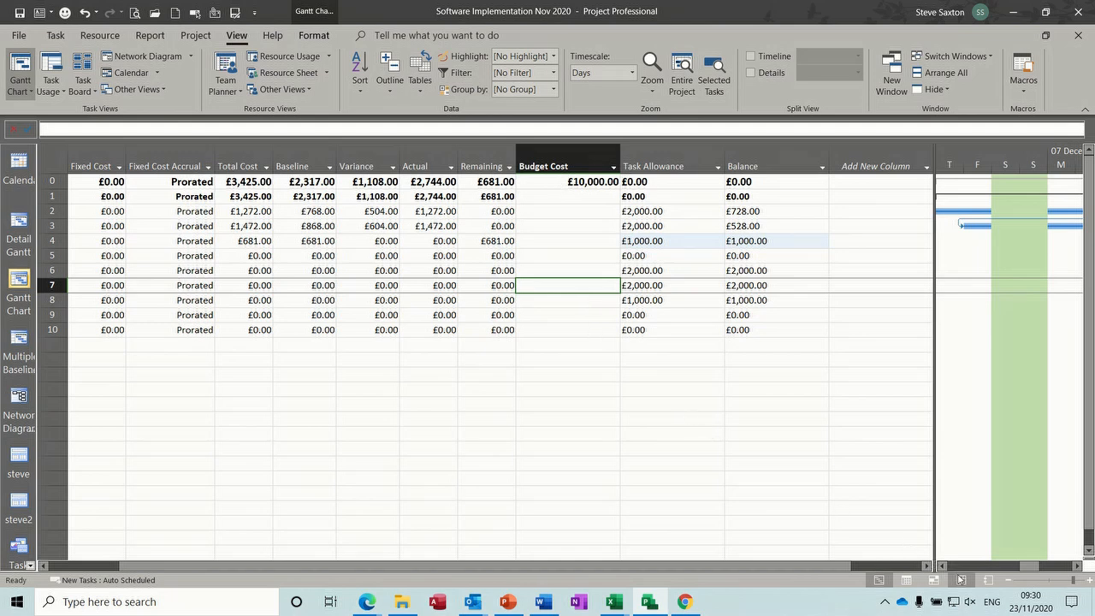
{"action": "left_click", "coordinate": [960, 580]}
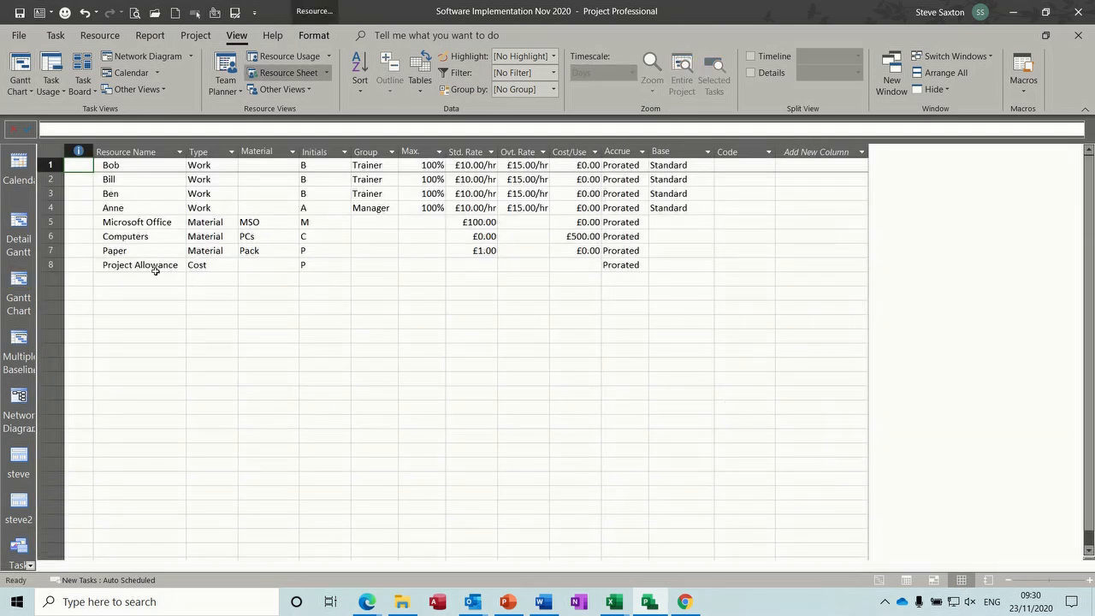
{"action": "left_click", "coordinate": [152, 266]}
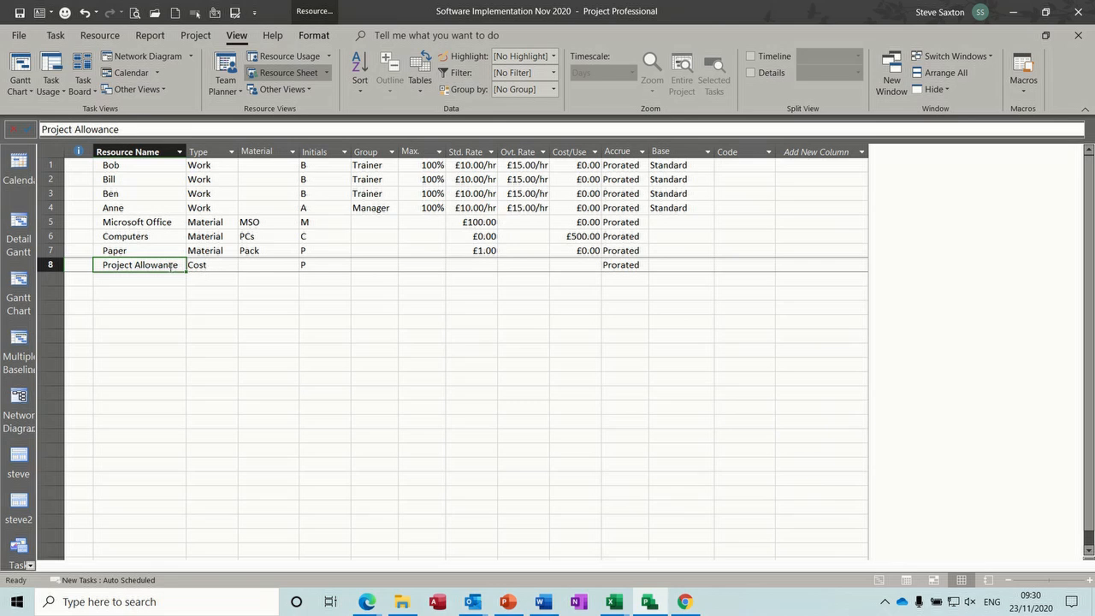
{"action": "double_click", "coordinate": [173, 266]}
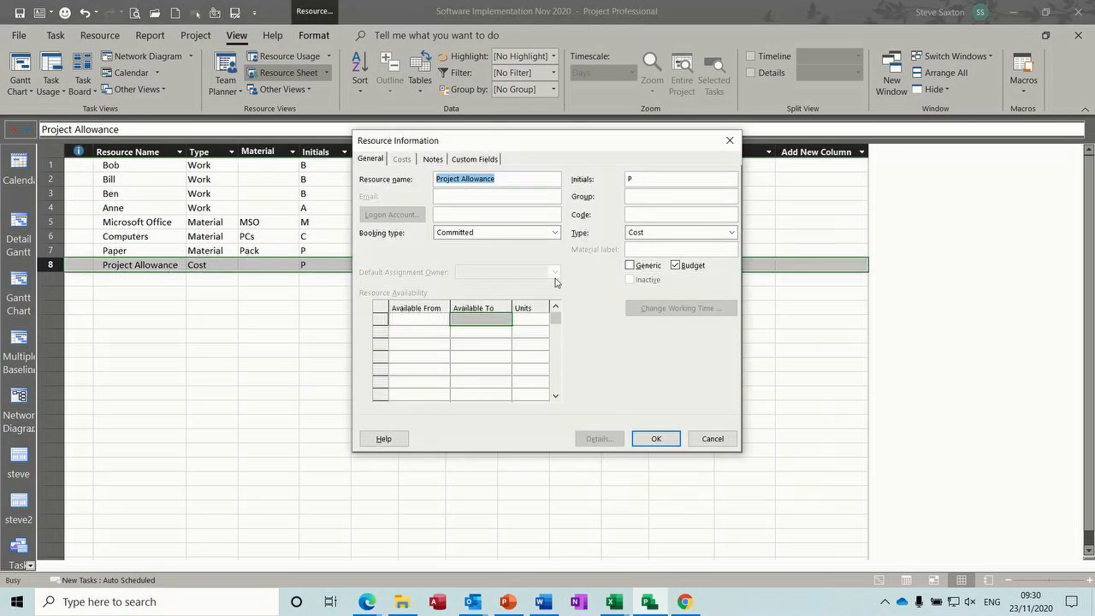
{"action": "left_click", "coordinate": [711, 439]}
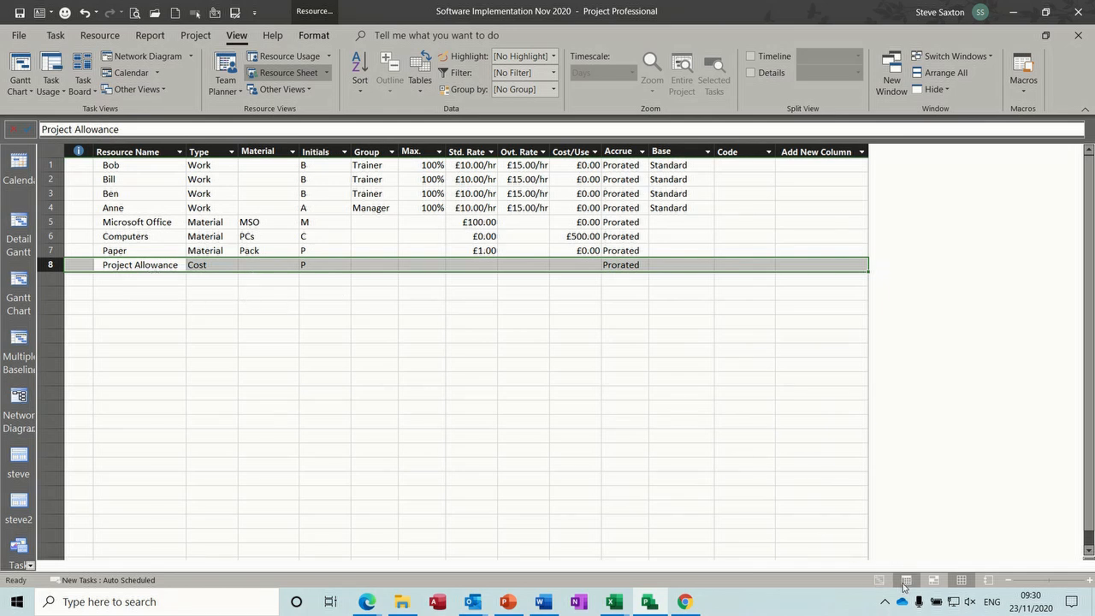
- Look at the Project Allowance assignment's Budget Cost in the Task Usage view and return to the Gantt Chart
{"action": "left_click", "coordinate": [906, 580]}
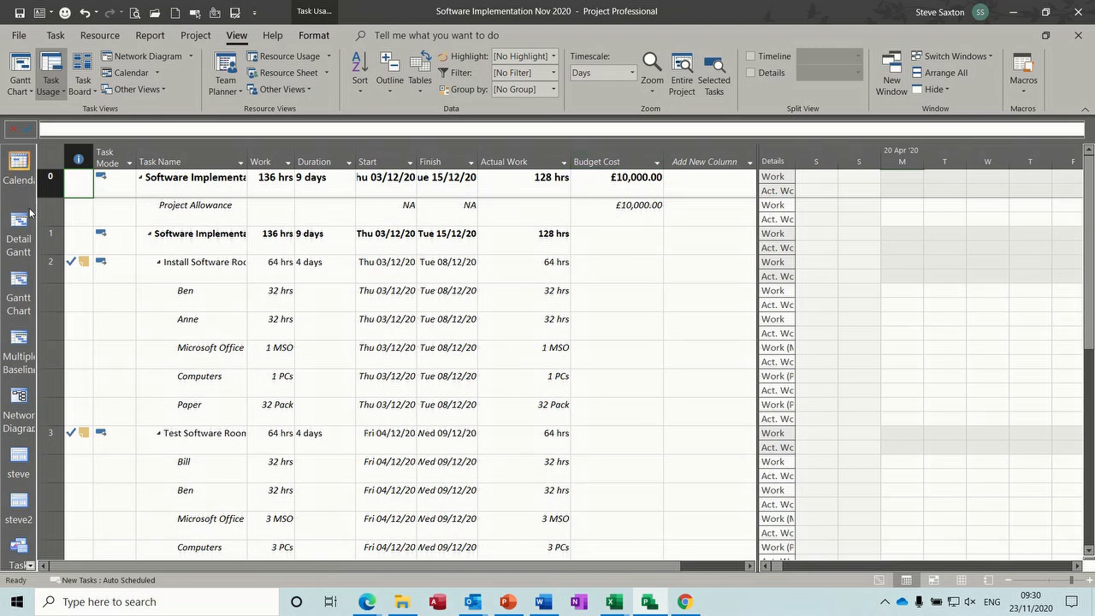
{"action": "left_click", "coordinate": [18, 280]}
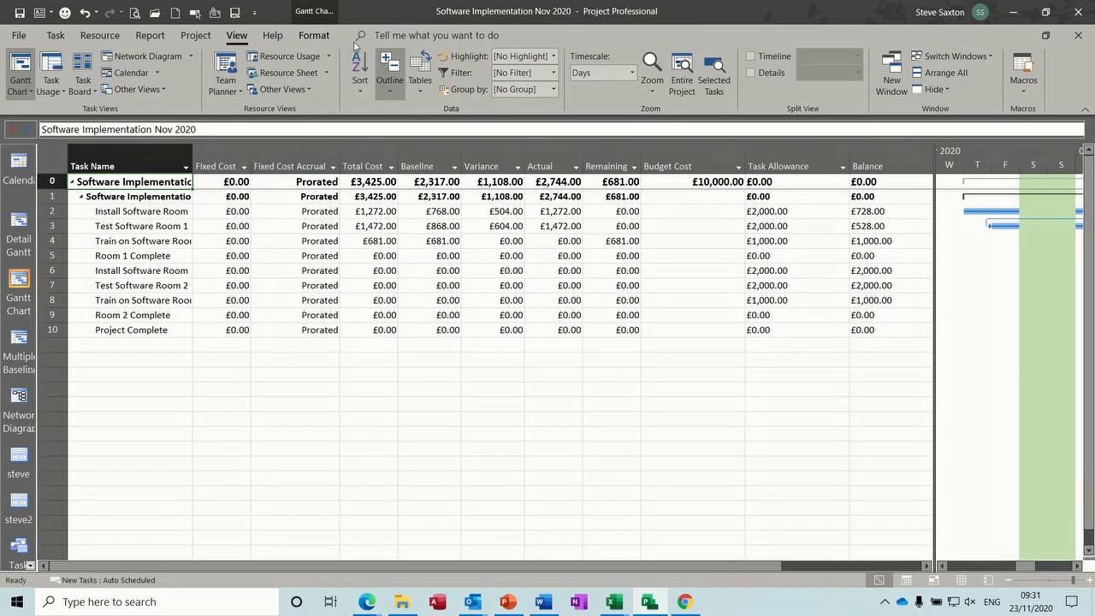
{"action": "left_click", "coordinate": [314, 35]}
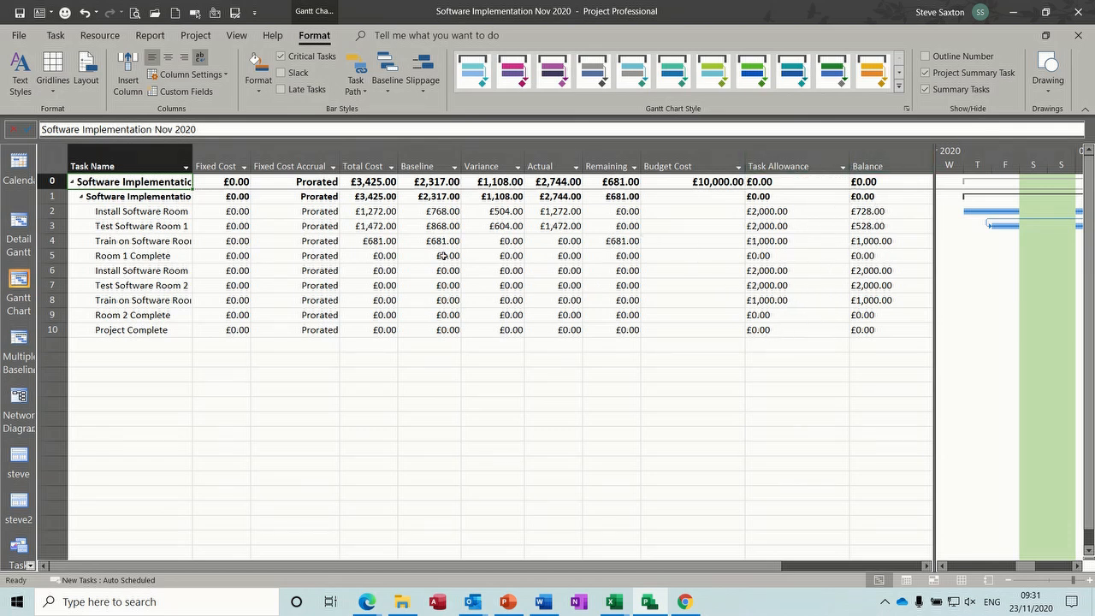
{"action": "left_click", "coordinate": [688, 181]}
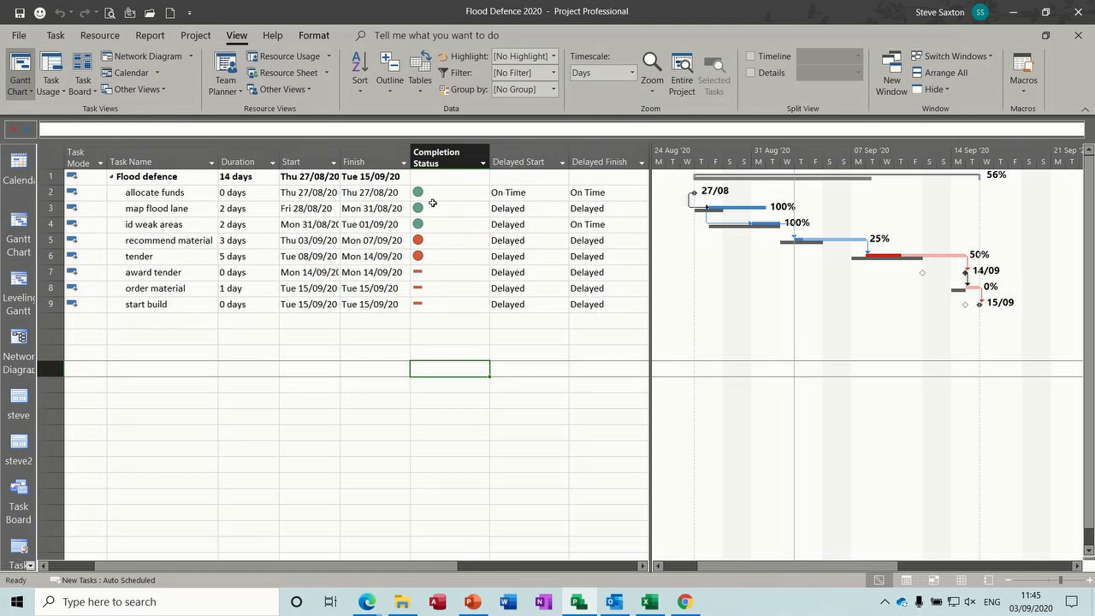
- In the Flood Defence 2020 project, delete the custom text fields Completion Status, Delayed Start and Delayed Finish
{"action": "mouse_move", "coordinate": [419, 194]}
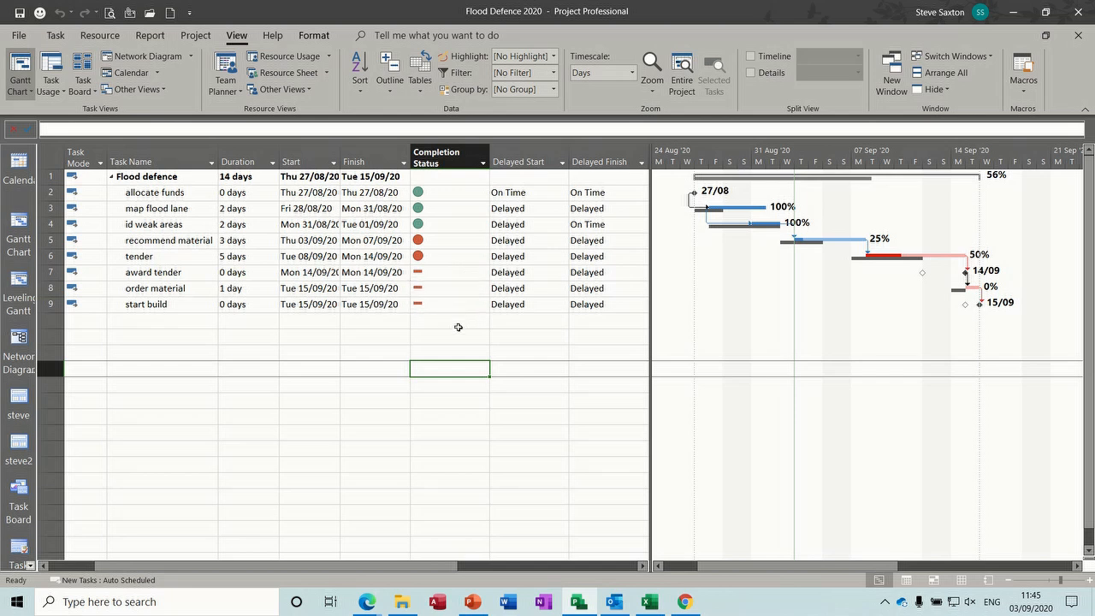
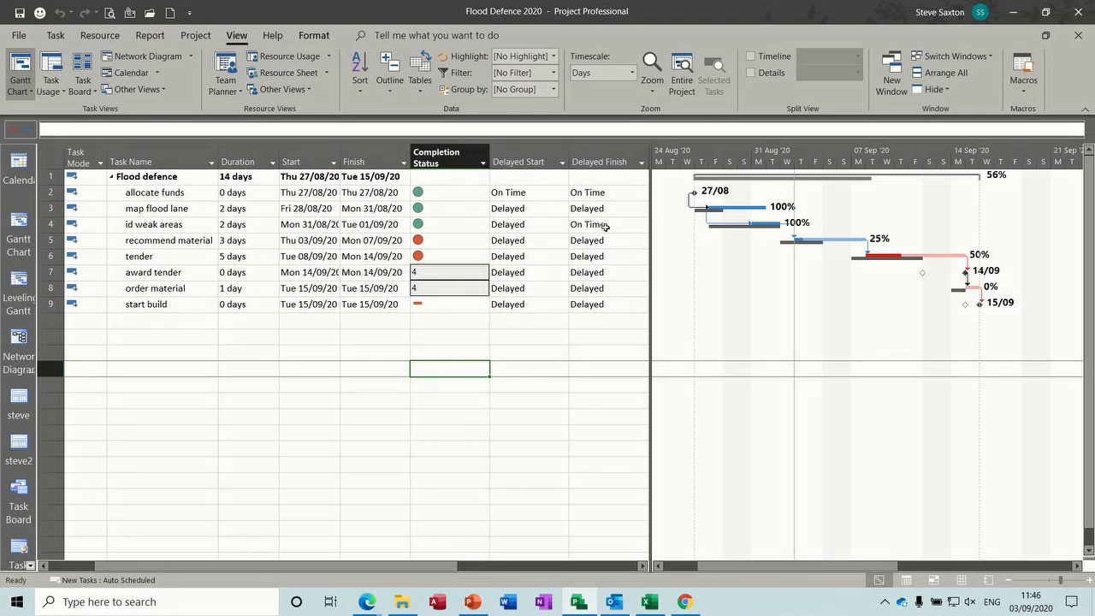
{"action": "left_click", "coordinate": [386, 321]}
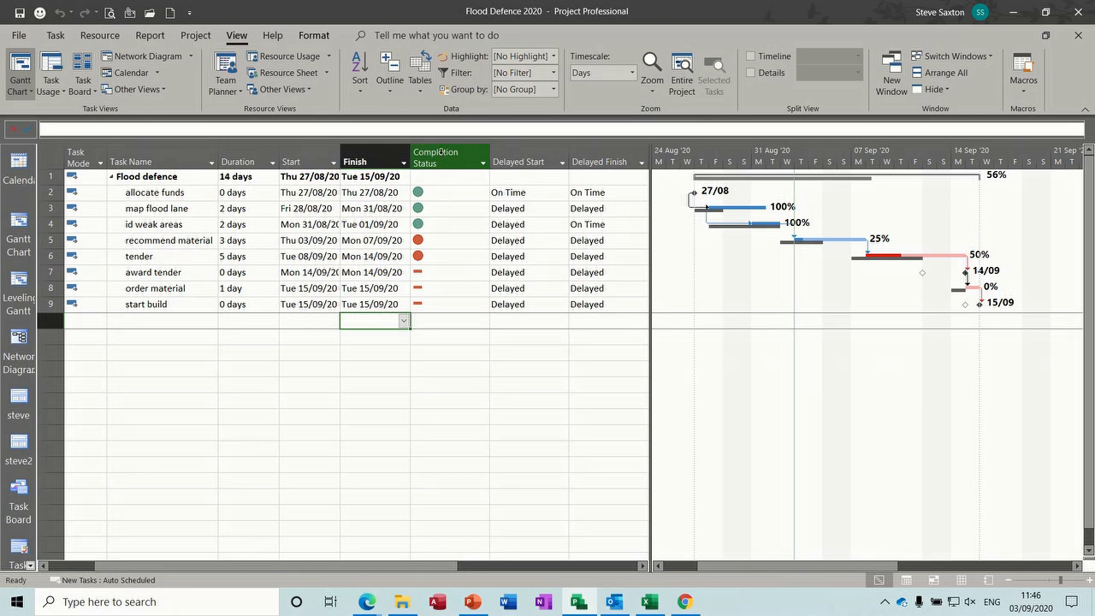
{"action": "right_click", "coordinate": [441, 154]}
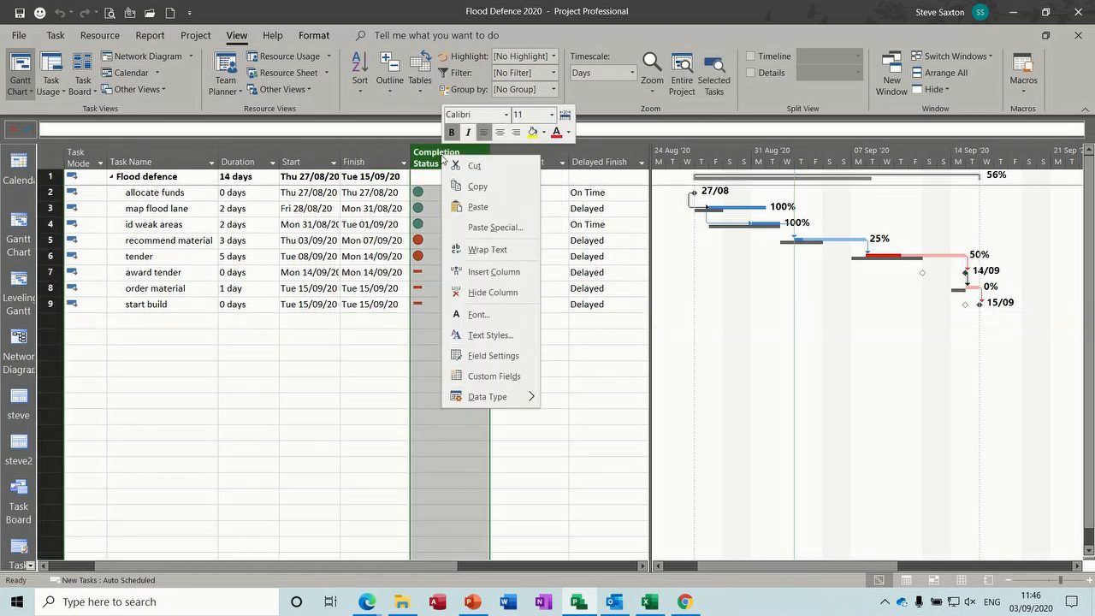
{"action": "left_click", "coordinate": [477, 376]}
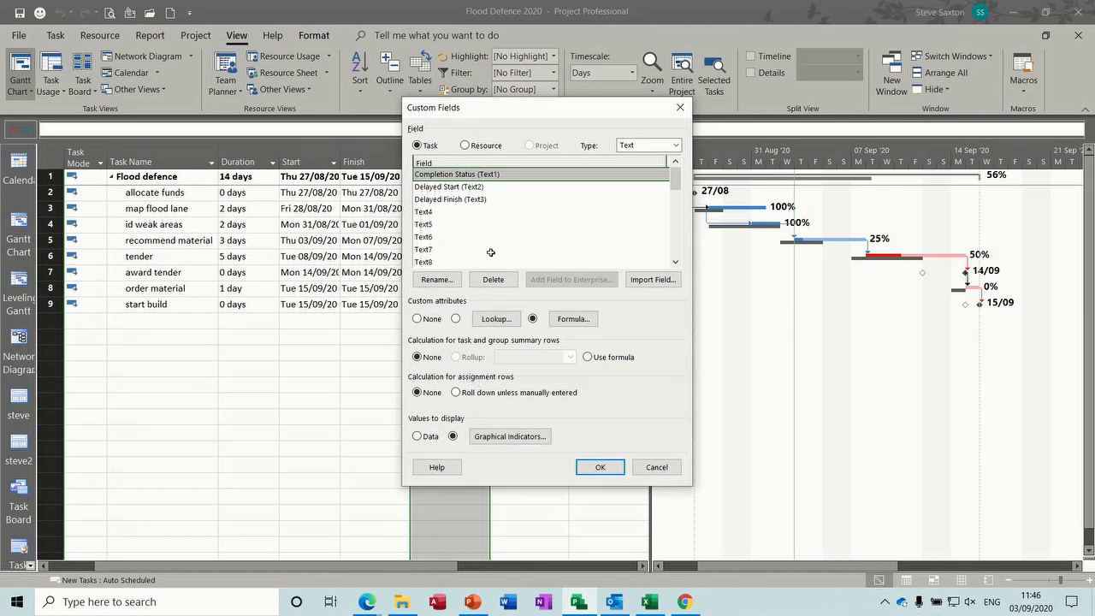
{"action": "left_click", "coordinate": [494, 279]}
{"action": "left_click", "coordinate": [476, 188]}
{"action": "left_click", "coordinate": [486, 279]}
{"action": "left_click", "coordinate": [482, 200]}
{"action": "left_click", "coordinate": [493, 280]}
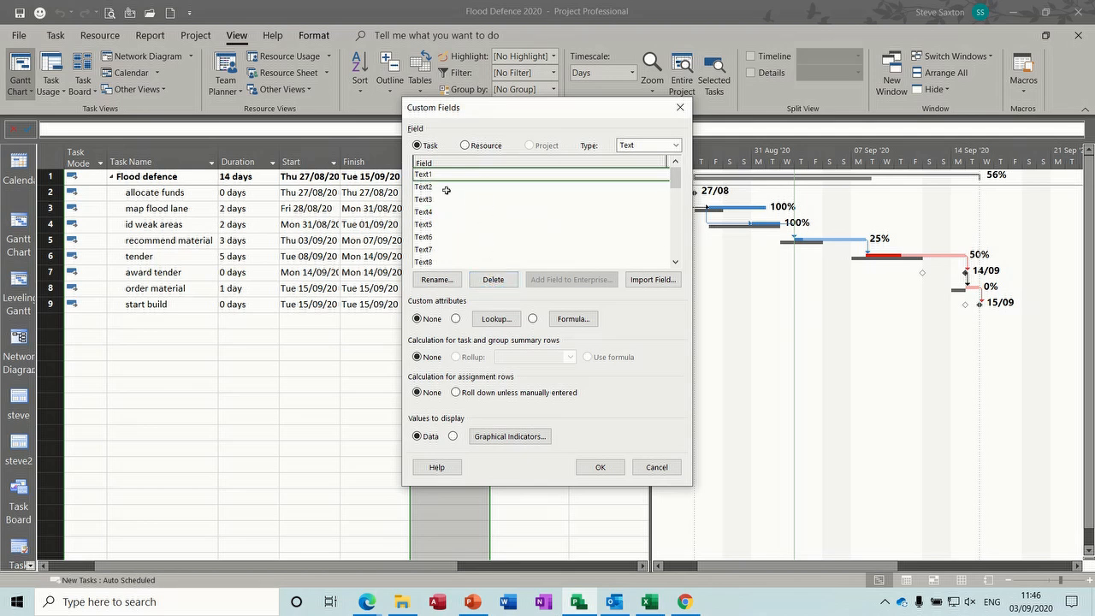
- Rename the custom field Text1 as Completion Status
{"action": "left_click", "coordinate": [436, 280]}
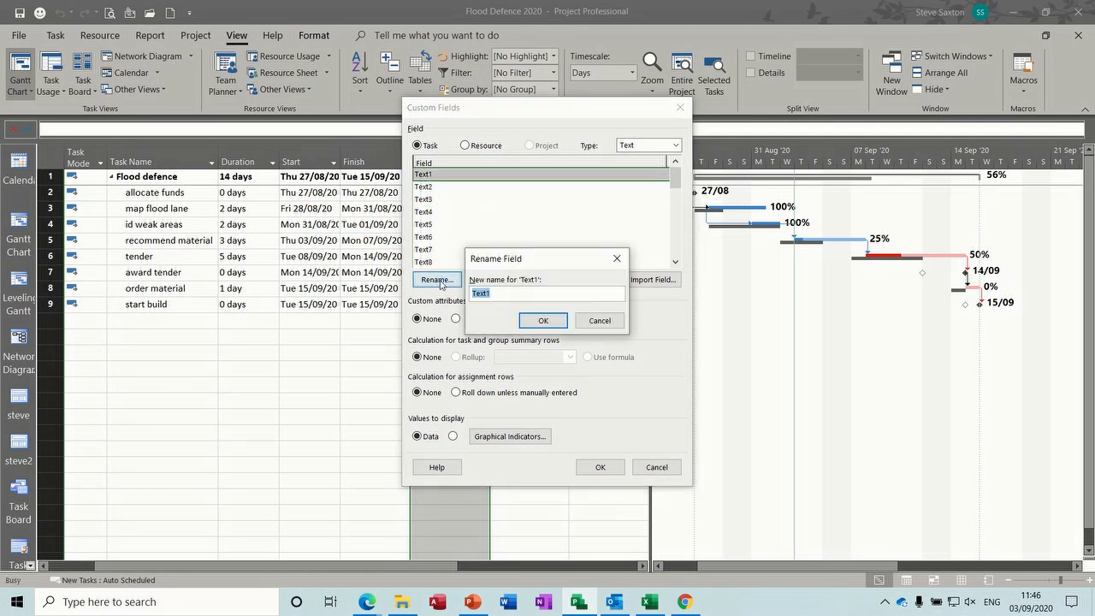
{"action": "type", "text": "Completion Status"}
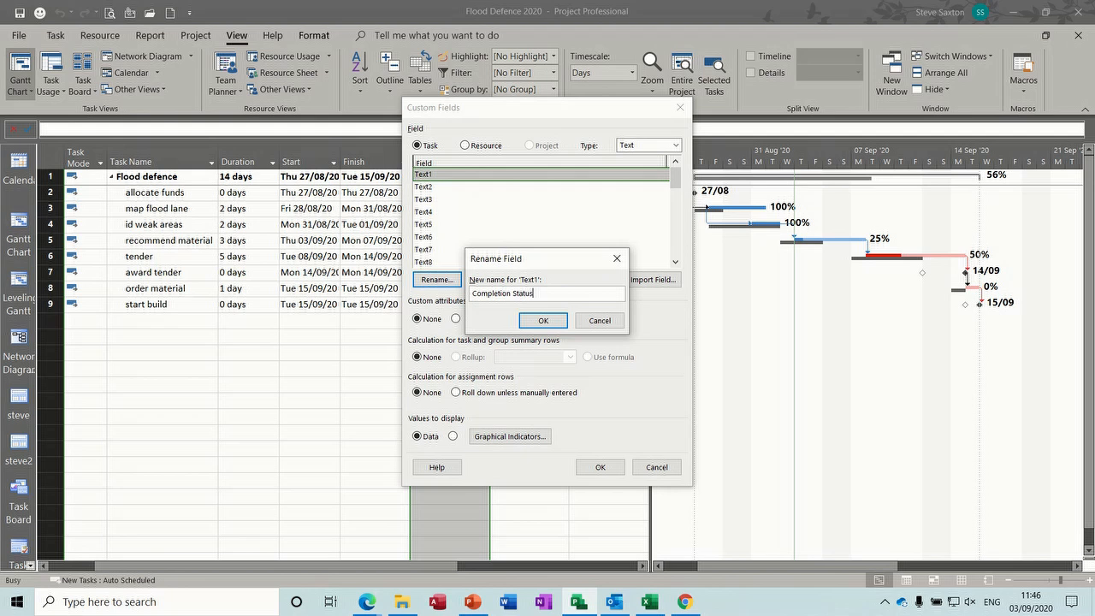
{"action": "left_click", "coordinate": [545, 322]}
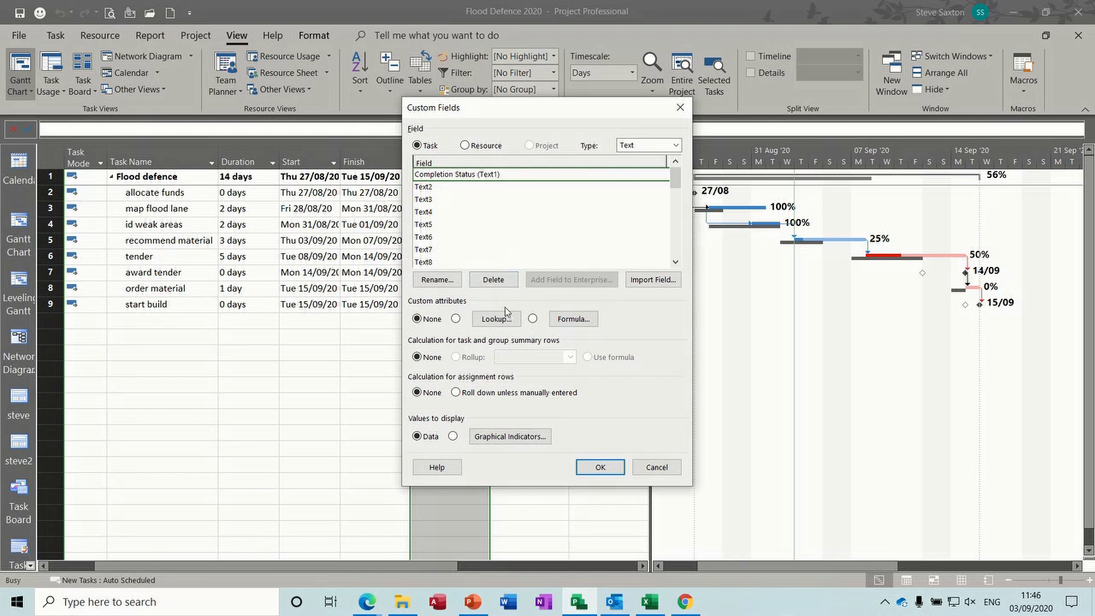
- Start a formula for the Completion Status field with the IIf function and clear its placeholder arguments
{"action": "left_click", "coordinate": [573, 319]}
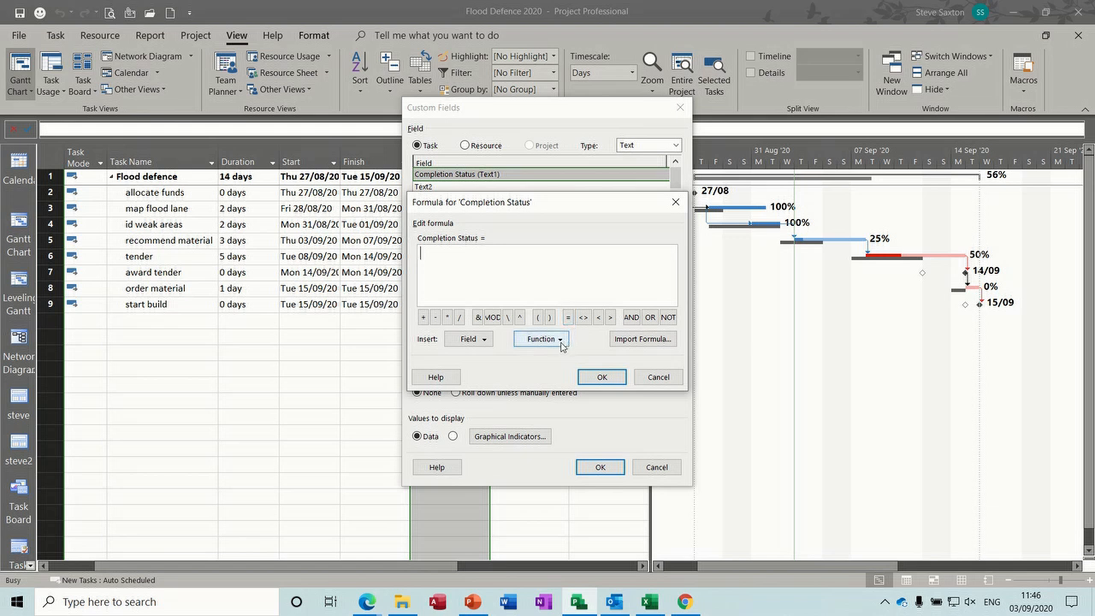
{"action": "left_click", "coordinate": [560, 343]}
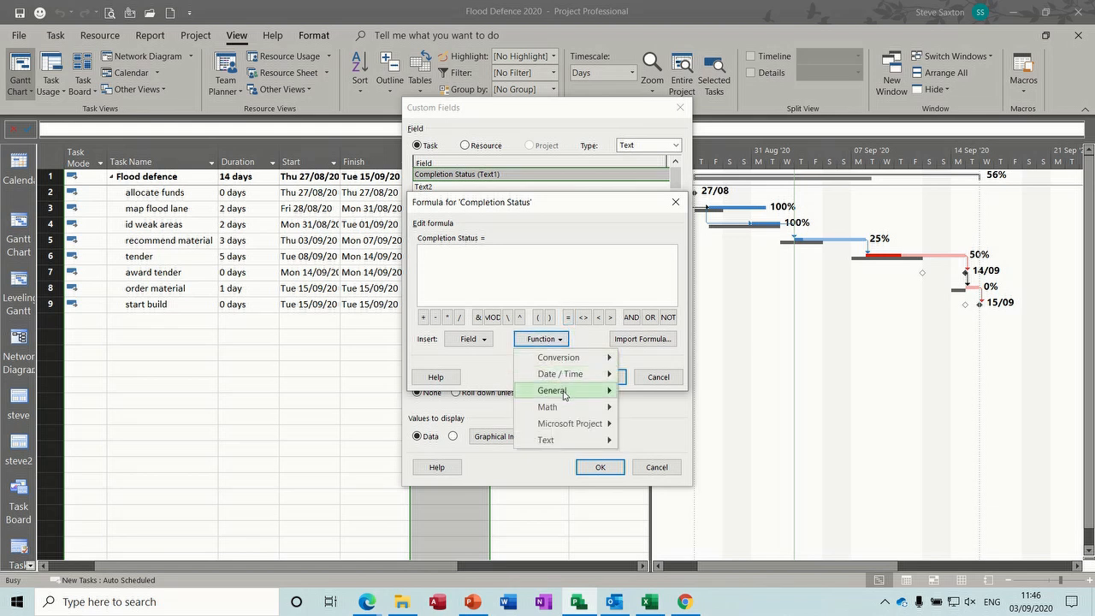
{"action": "mouse_move", "coordinate": [564, 395]}
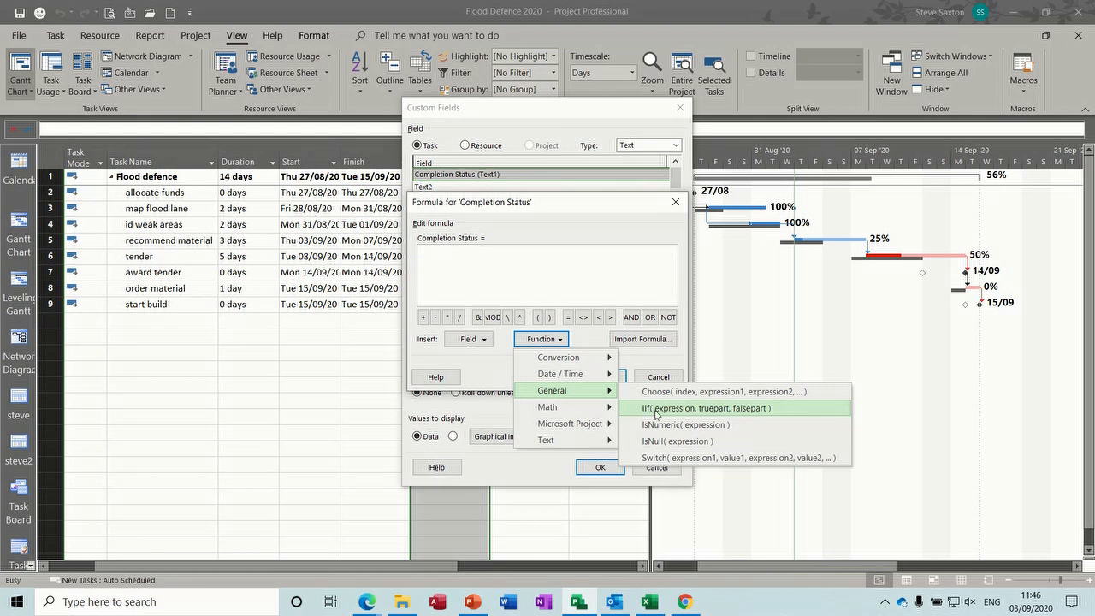
{"action": "left_click", "coordinate": [680, 414]}
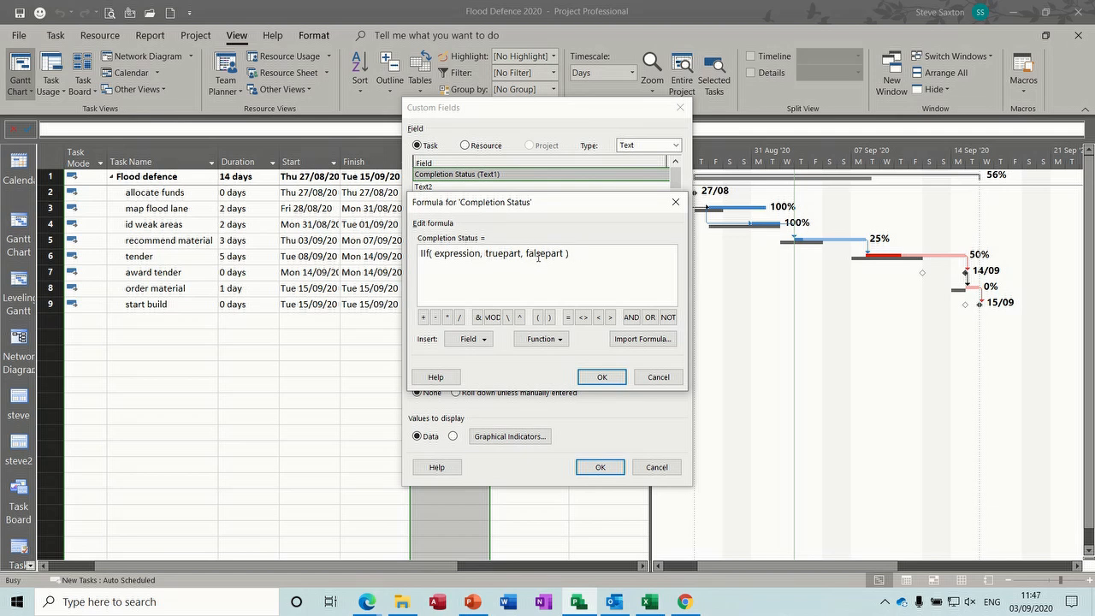
{"action": "left_click_drag", "start_coordinate": [566, 254], "coordinate": [434, 254]}
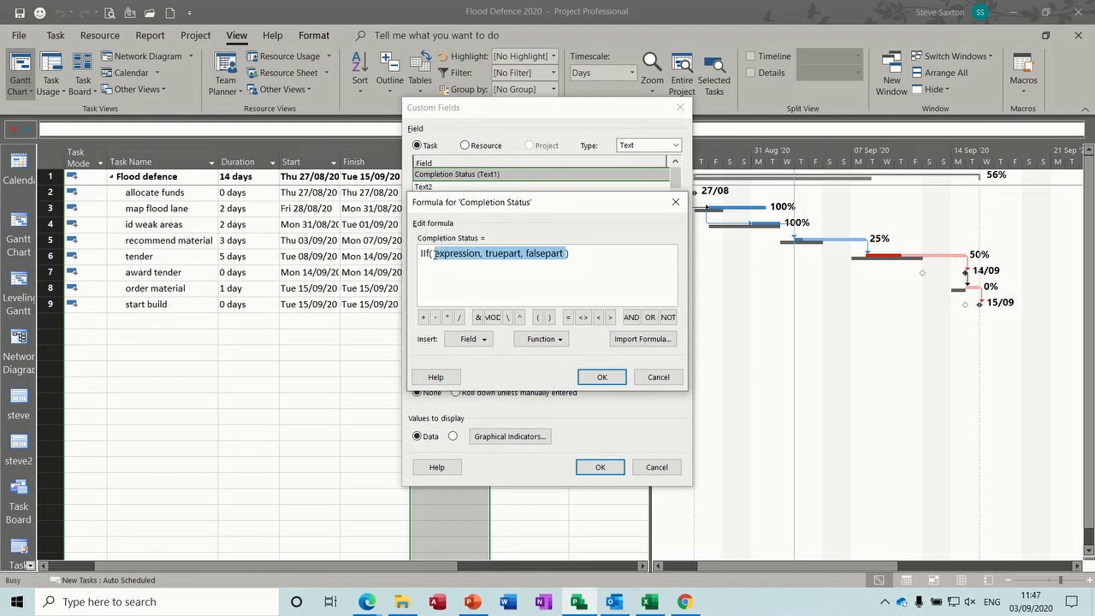
{"action": "key", "text": "Delete"}
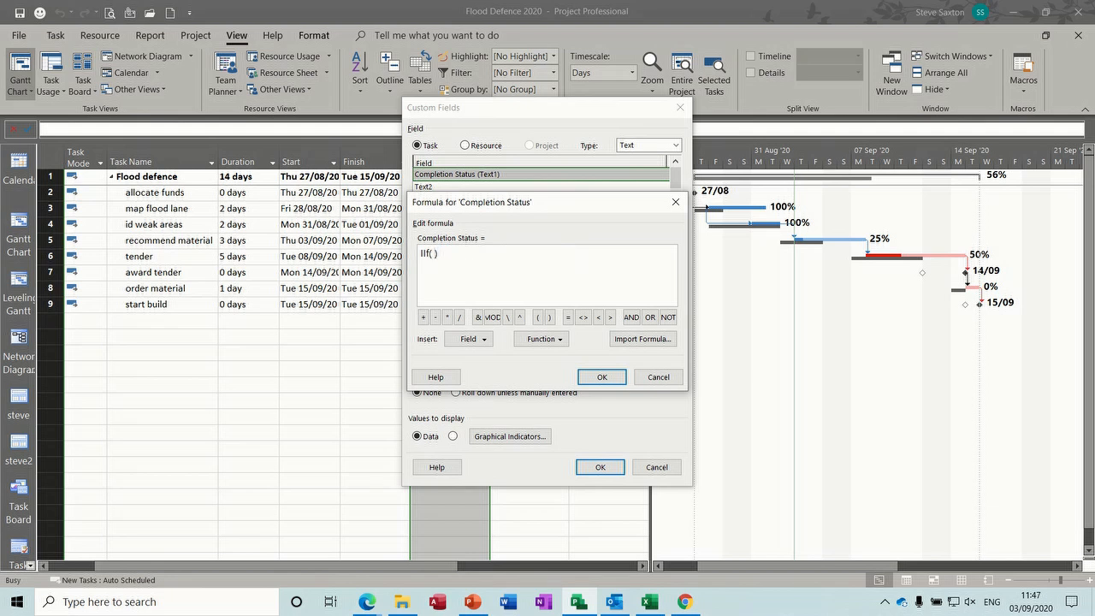
- Make the IIf formula return 1 when [% Complete] =100, and open a nested iif for the false part
{"action": "left_click", "coordinate": [484, 340]}
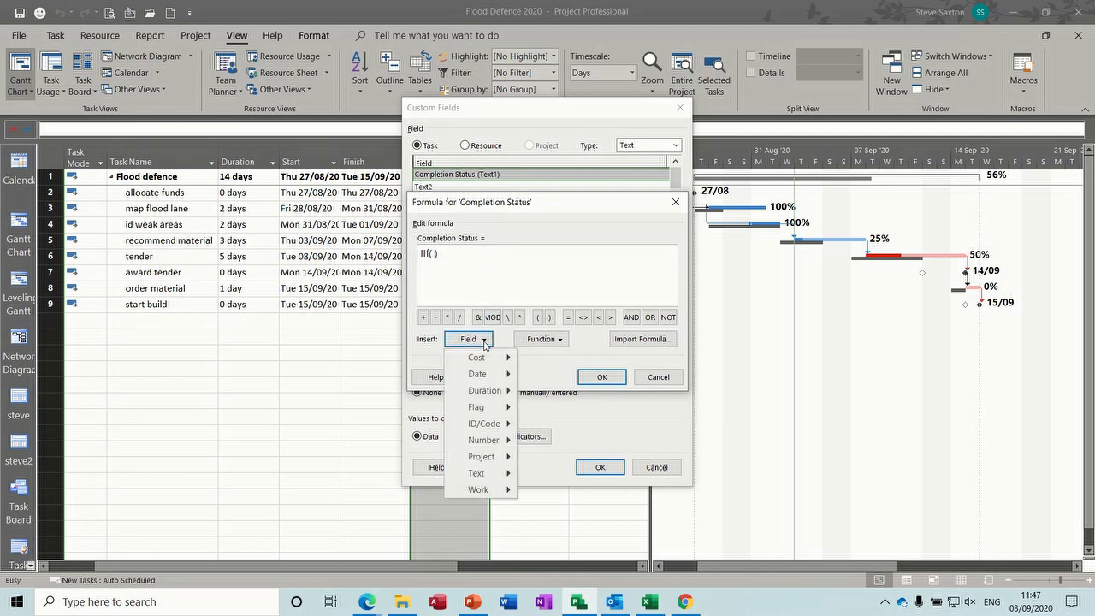
{"action": "mouse_move", "coordinate": [489, 440]}
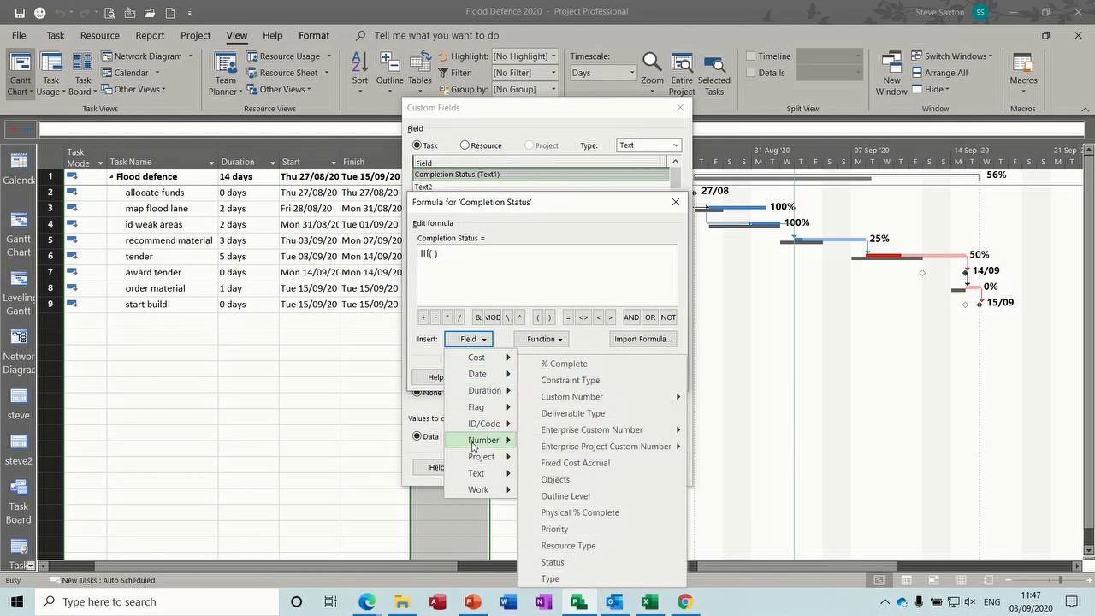
{"action": "left_click", "coordinate": [564, 366]}
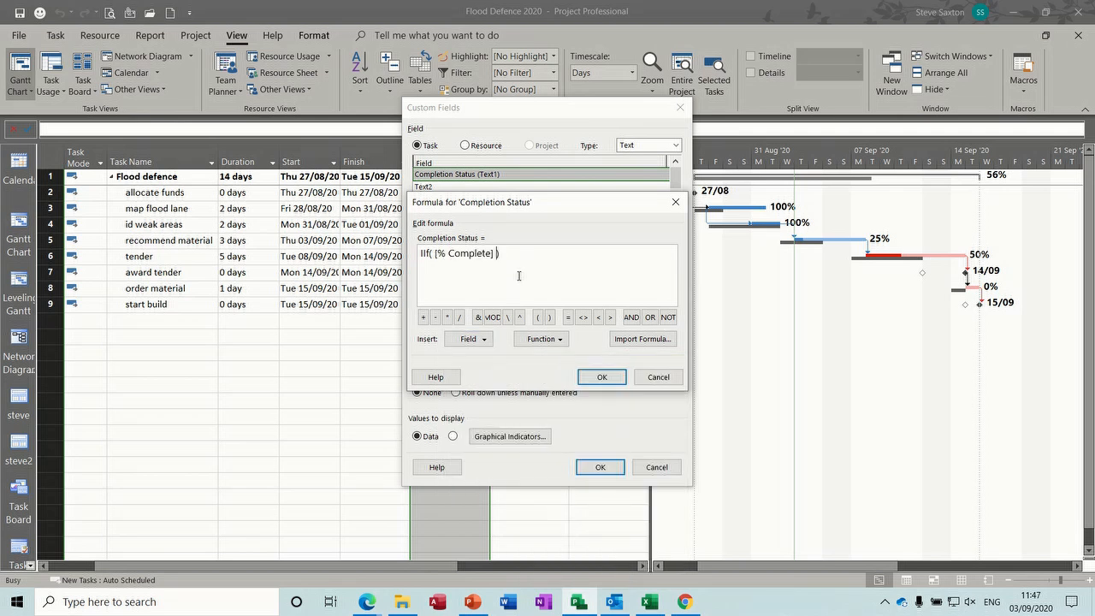
{"action": "type", "text": "=100,1,iif("}
- Make the nested iif return 2 when [% Complete] >=75, followed by another nested iif
{"action": "left_click", "coordinate": [469, 339]}
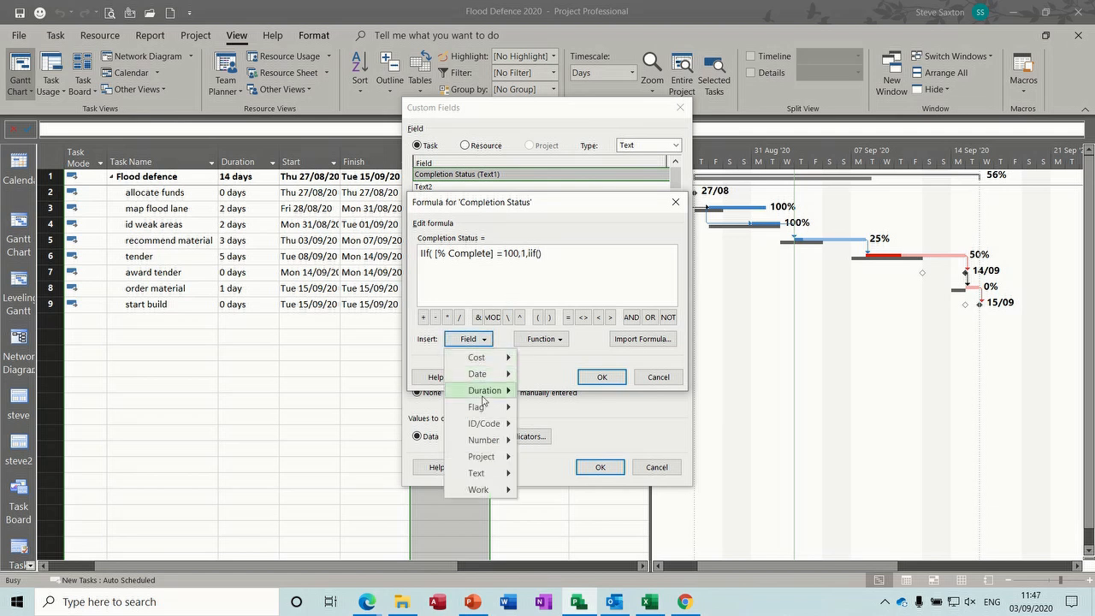
{"action": "mouse_move", "coordinate": [483, 441]}
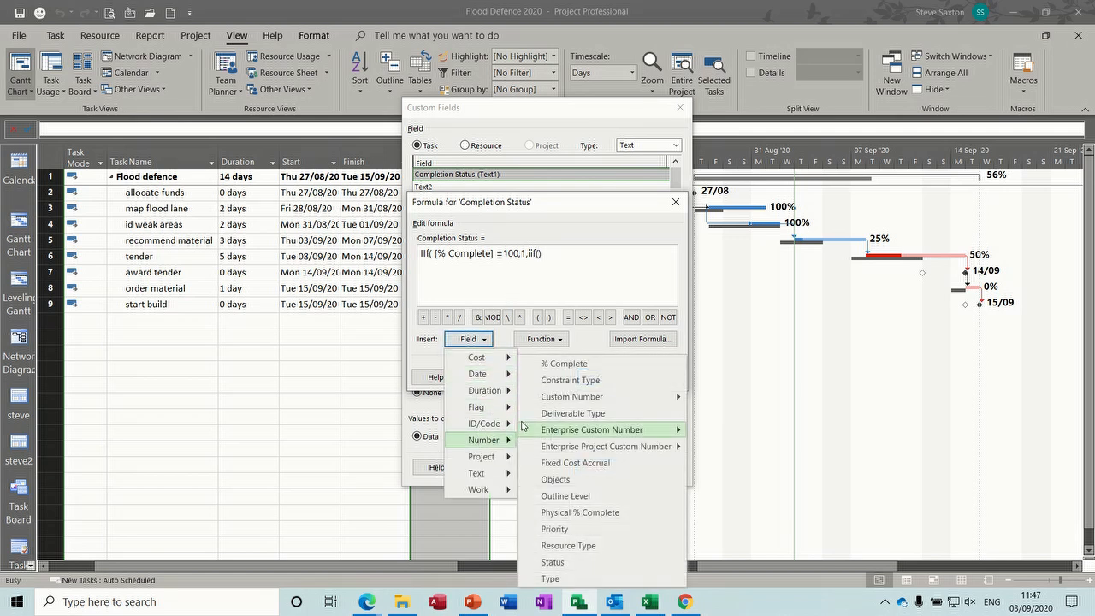
{"action": "left_click", "coordinate": [552, 371]}
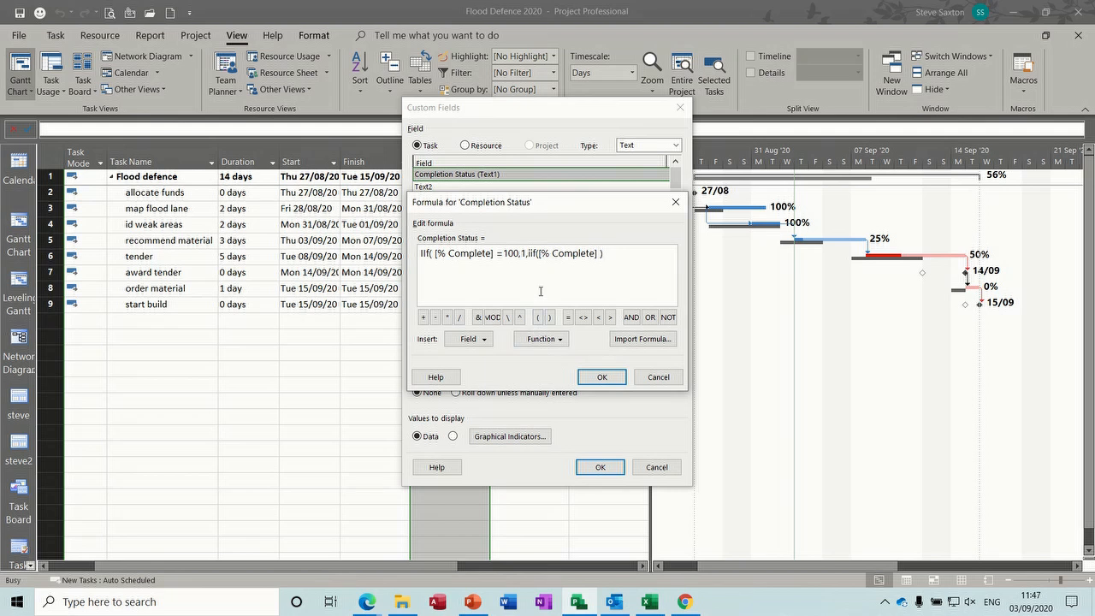
{"action": "type", "text": ">=75,2,iif"}
- Make the third iif return 3 when [% Complete] >=25, followed by a fourth nested iif
{"action": "left_click", "coordinate": [468, 339]}
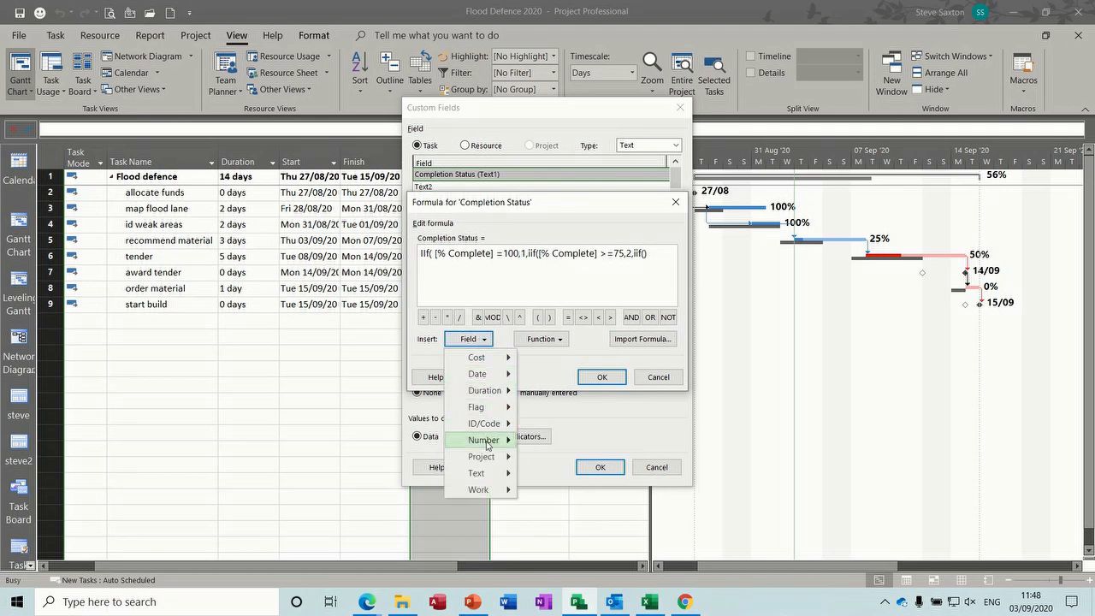
{"action": "mouse_move", "coordinate": [492, 440]}
{"action": "left_click", "coordinate": [577, 364]}
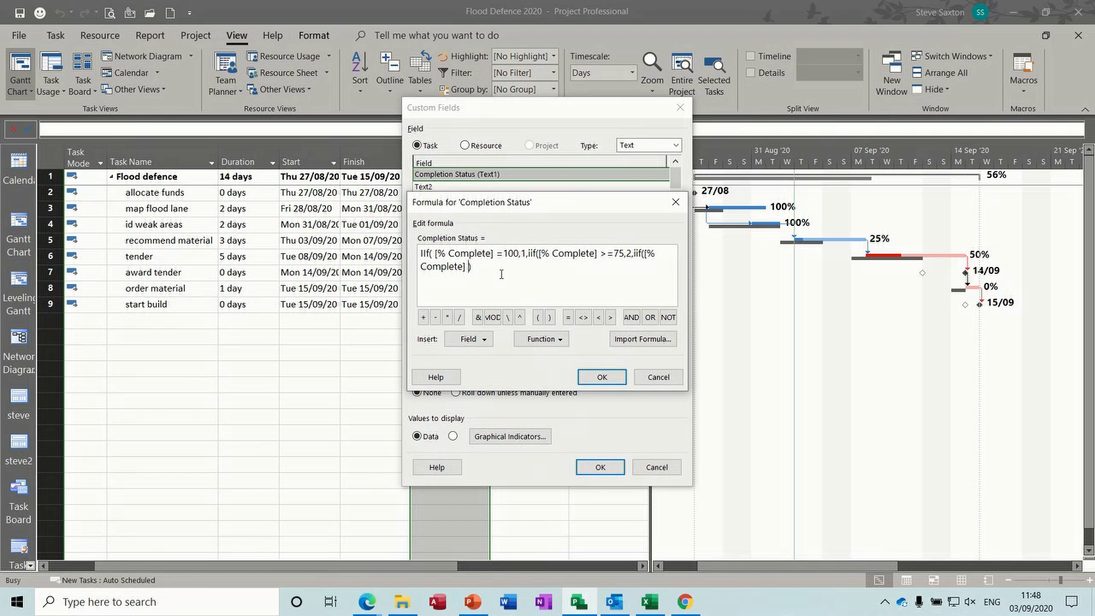
{"action": "type", "text": ">=25,3"}
{"action": "type", "text": ",iif("}
- Finish the formula with [% Complete] >=0 returning 4, close the brackets, and apply it to the Completion Status field, replacing existing data
{"action": "left_click", "coordinate": [469, 339]}
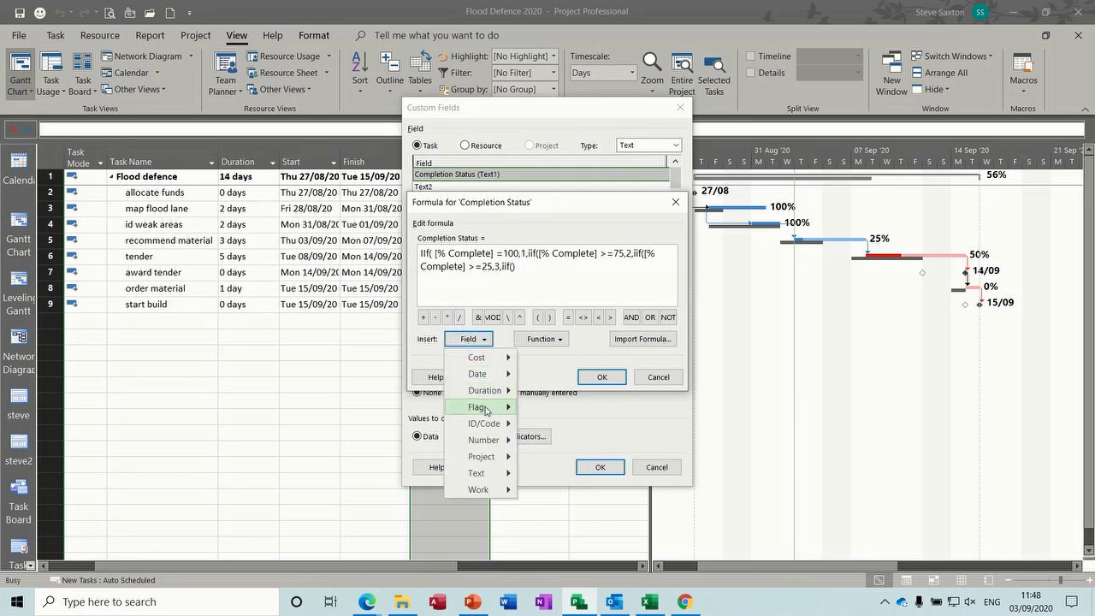
{"action": "mouse_move", "coordinate": [484, 440]}
{"action": "left_click", "coordinate": [562, 365]}
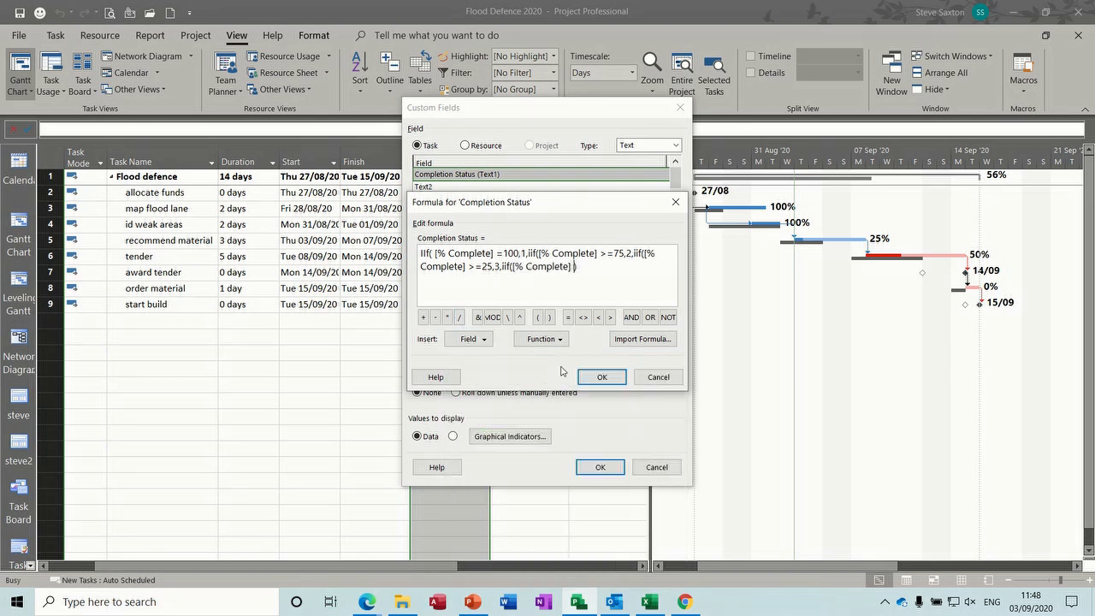
{"action": "type", "text": ">=0,4"}
{"action": "type", "text": ")"}
{"action": "left_click", "coordinate": [602, 379]}
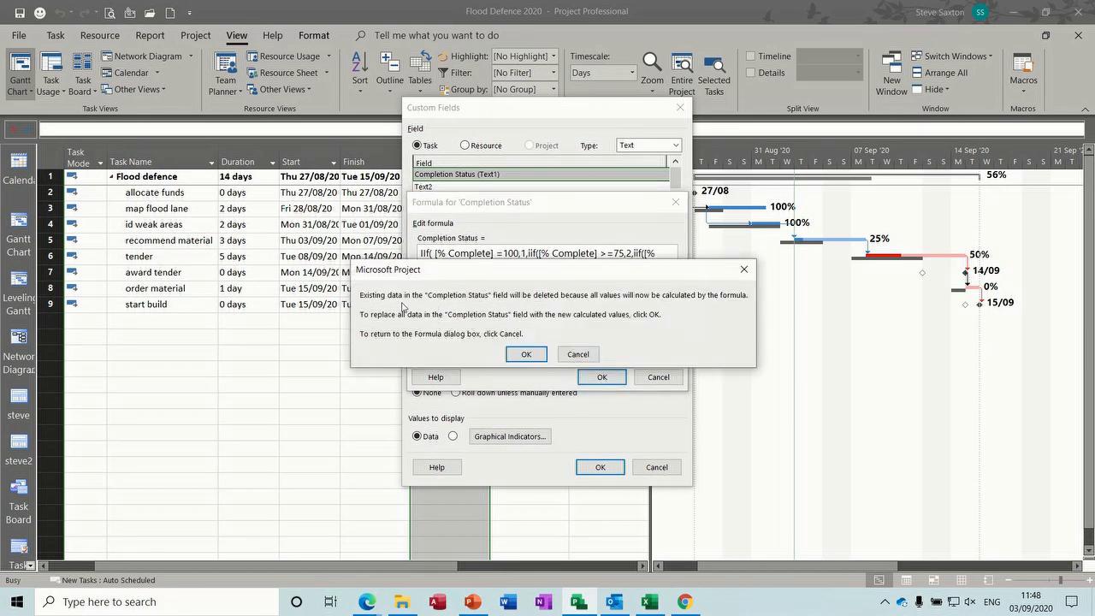
{"action": "left_click", "coordinate": [526, 354]}
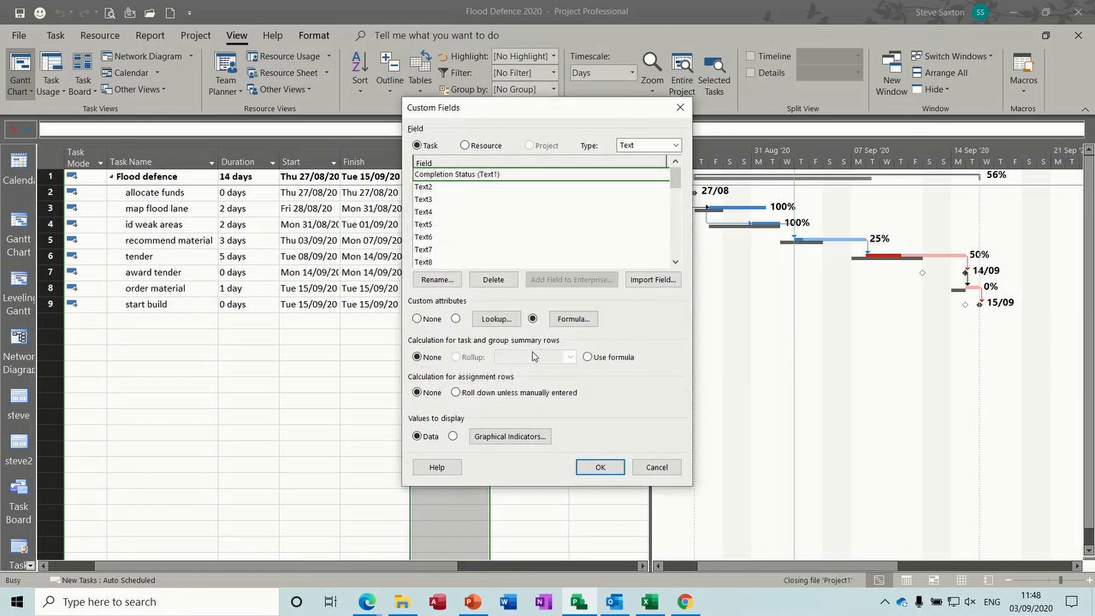
{"action": "left_click", "coordinate": [599, 466]}
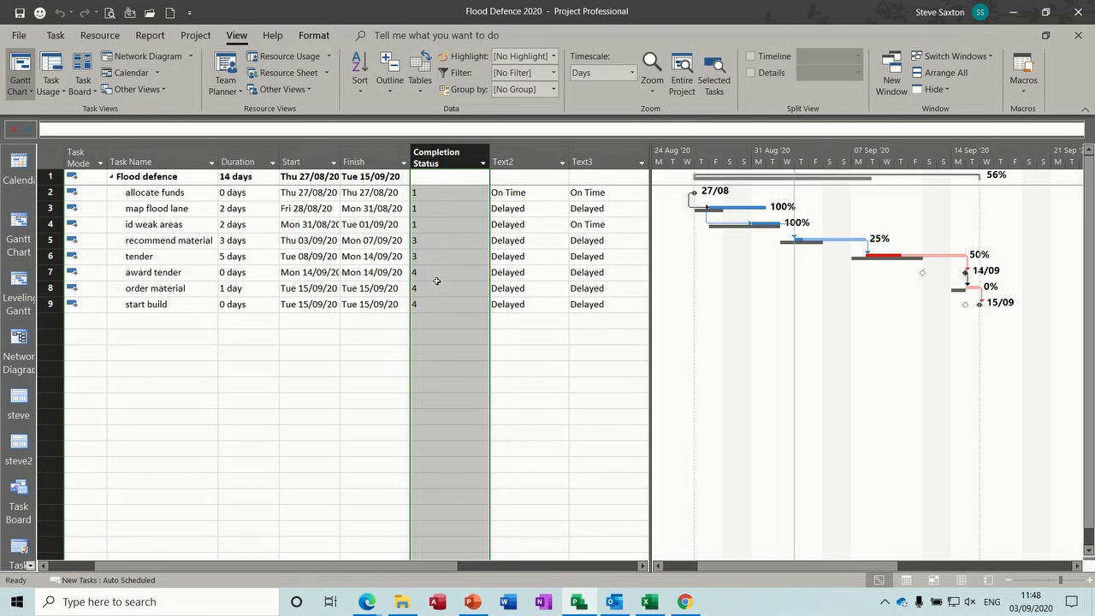
- Add a graphical indicator to Completion Status for nonsummary rows that shows a green circle when the value equals 1
{"action": "right_click", "coordinate": [452, 154]}
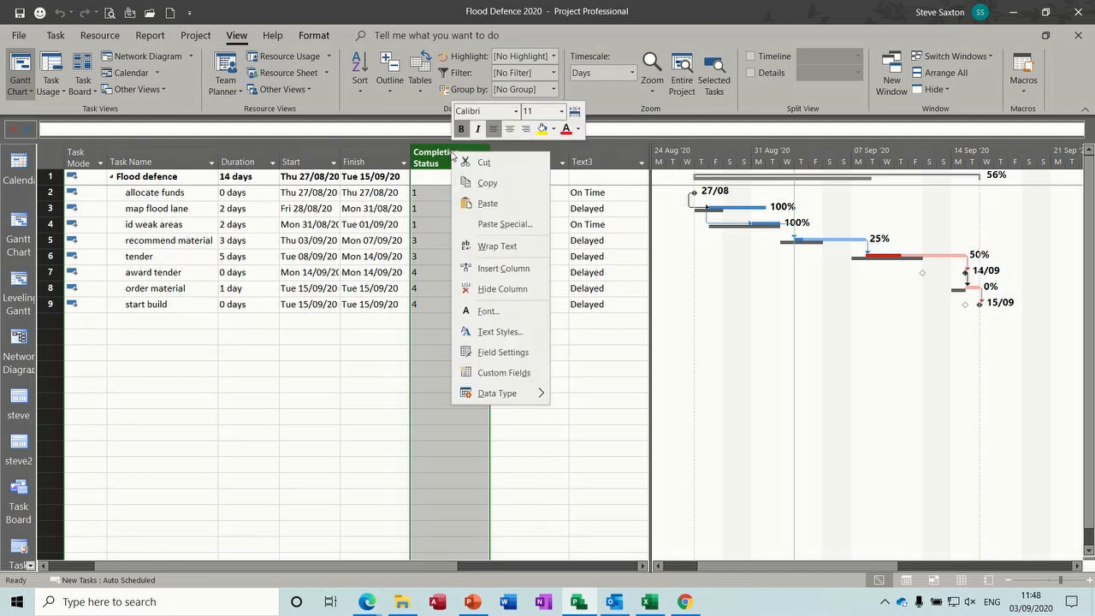
{"action": "left_click", "coordinate": [483, 373]}
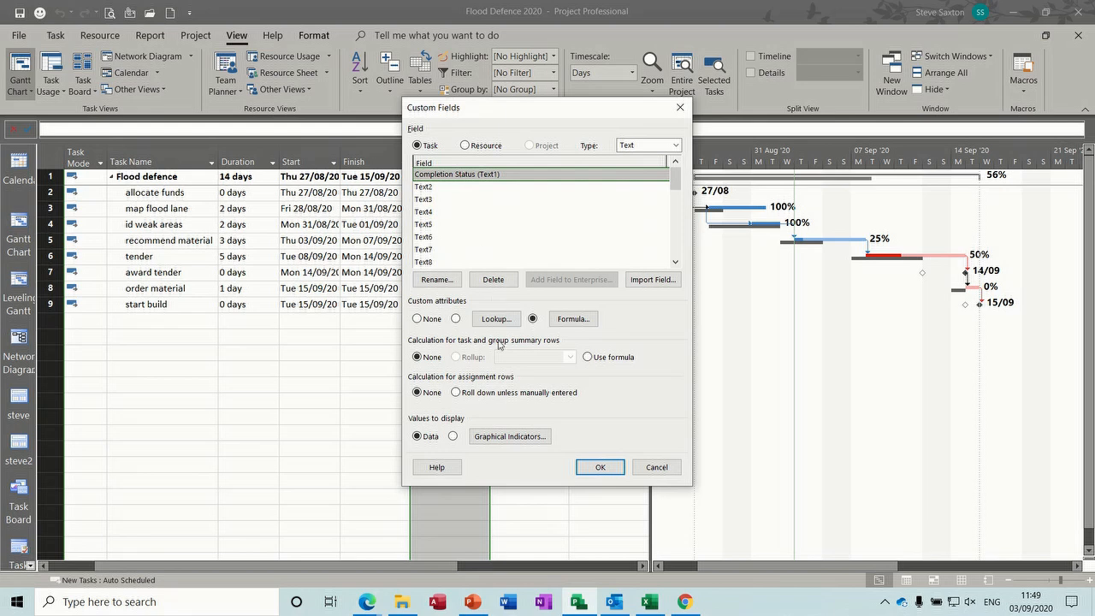
{"action": "left_click", "coordinate": [517, 440]}
{"action": "left_click", "coordinate": [502, 327]}
{"action": "left_click", "coordinate": [546, 307]}
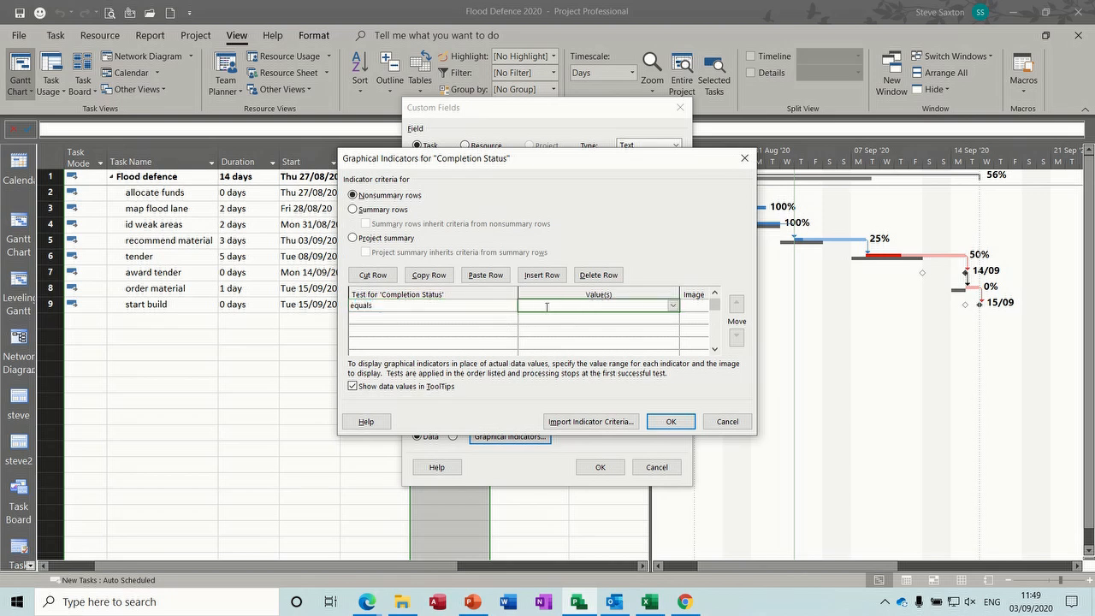
{"action": "type", "text": "1"}
{"action": "left_click", "coordinate": [691, 306]}
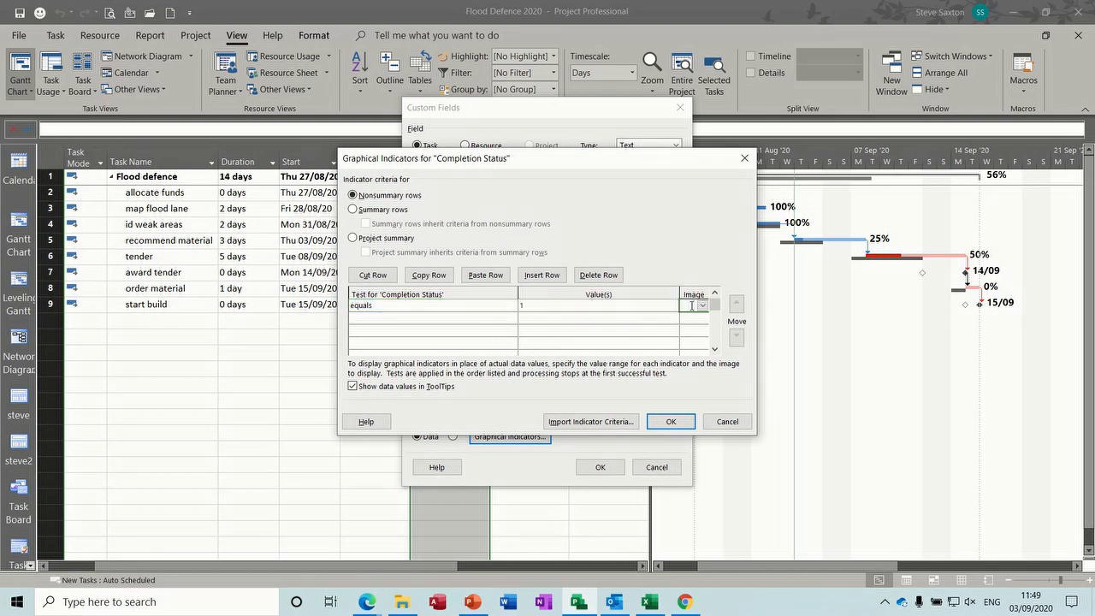
{"action": "left_click", "coordinate": [703, 306]}
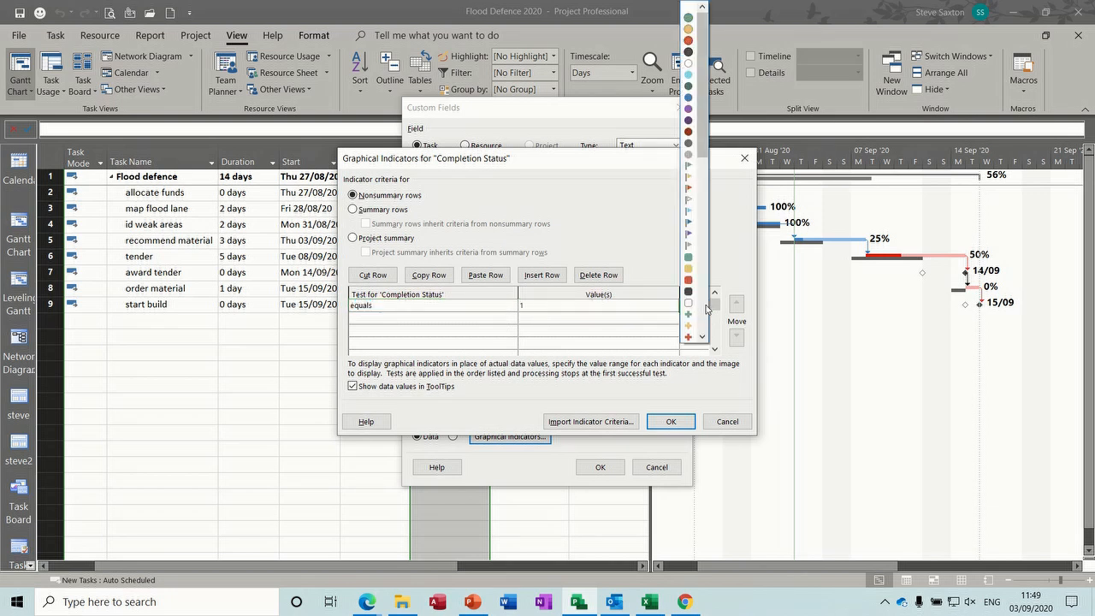
{"action": "left_click", "coordinate": [689, 19]}
- Add a second indicator test that shows an amber circle when Completion Status equals 2
{"action": "left_click", "coordinate": [458, 321]}
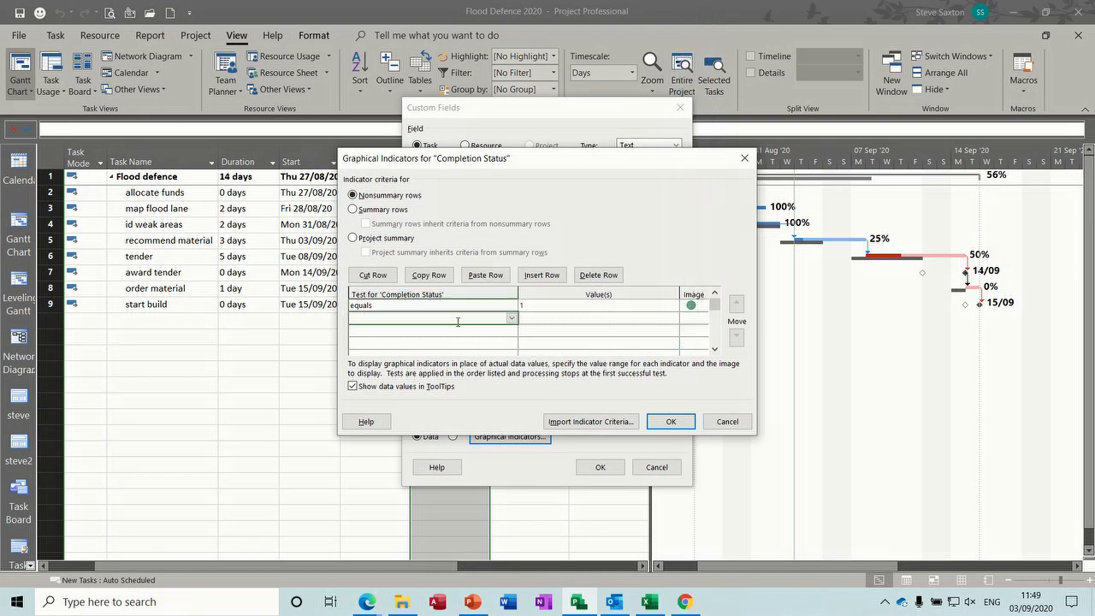
{"action": "type", "text": "equals"}
{"action": "left_click", "coordinate": [544, 316]}
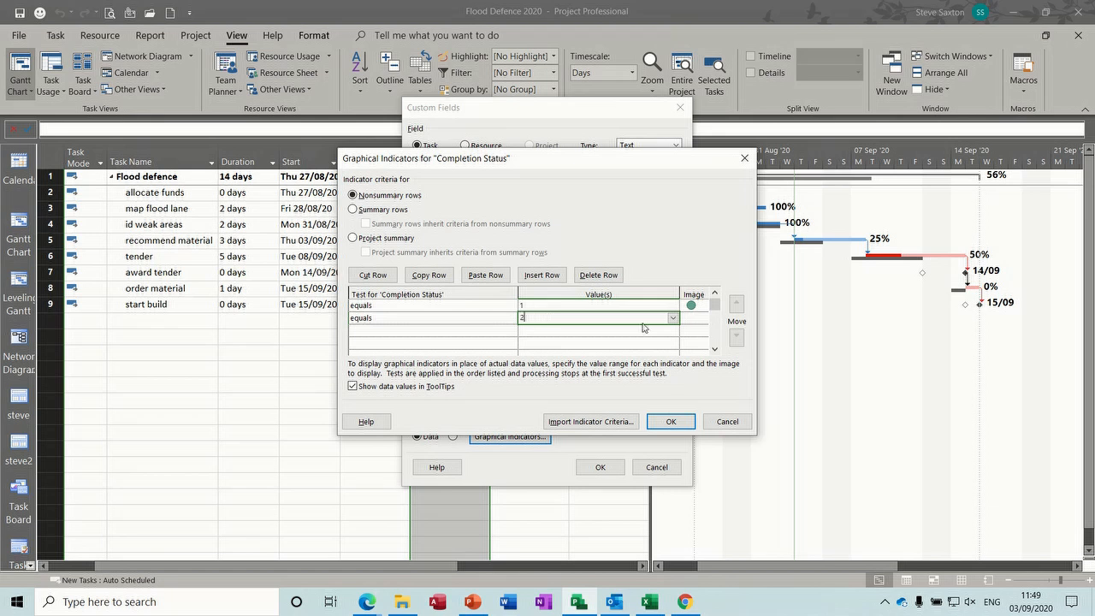
{"action": "left_click", "coordinate": [689, 317]}
{"action": "left_click", "coordinate": [703, 321]}
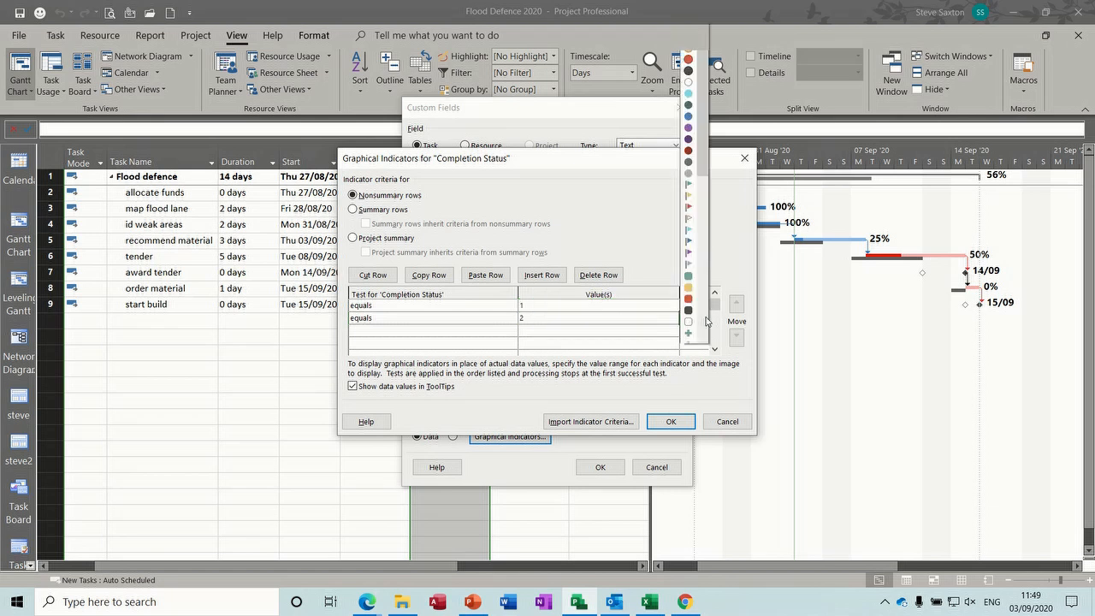
{"action": "left_click", "coordinate": [688, 31]}
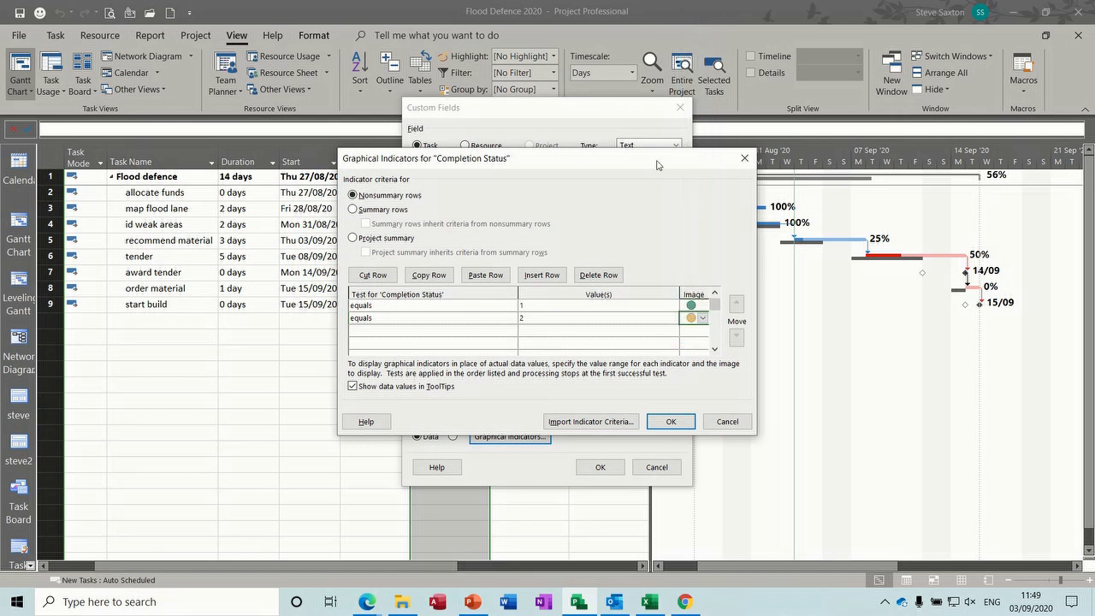
- Begin a third indicator test for Completion Status using the equals condition
{"action": "left_click", "coordinate": [492, 332]}
{"action": "type", "text": "equals"}
{"action": "left_click", "coordinate": [537, 331]}
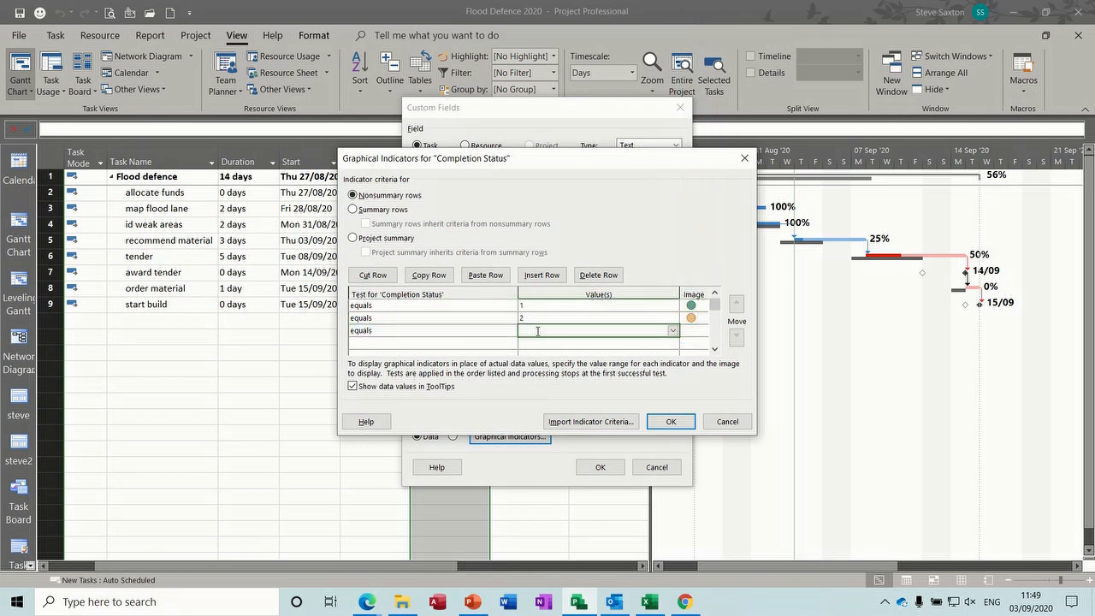
- Set the indicator image to a red circle for Completion Status values equal to 3
{"action": "left_click", "coordinate": [689, 330]}
{"action": "left_click", "coordinate": [702, 331]}
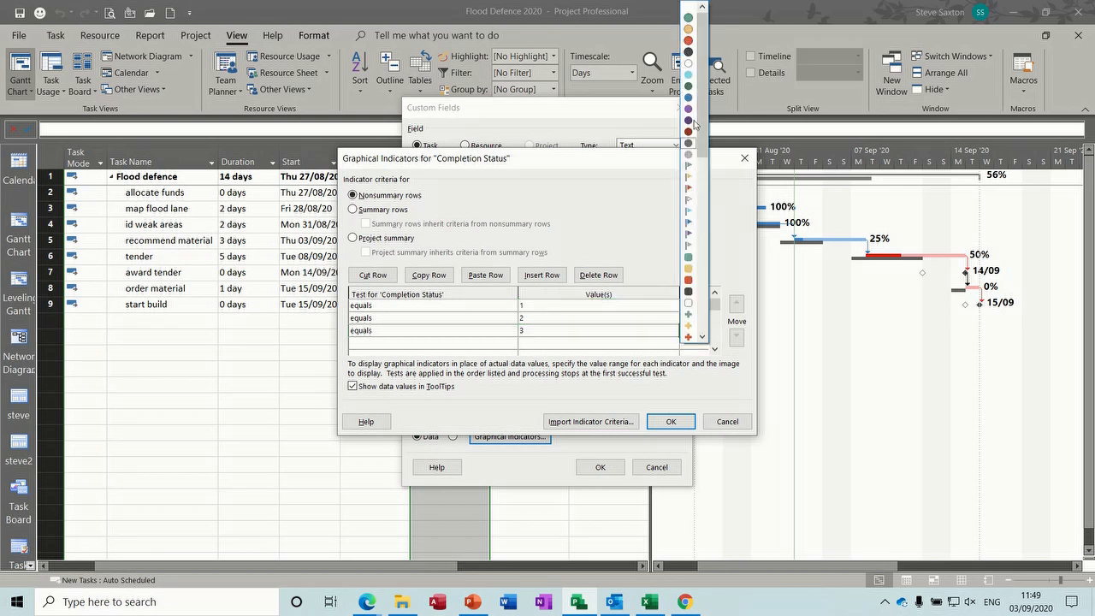
{"action": "left_click", "coordinate": [694, 42]}
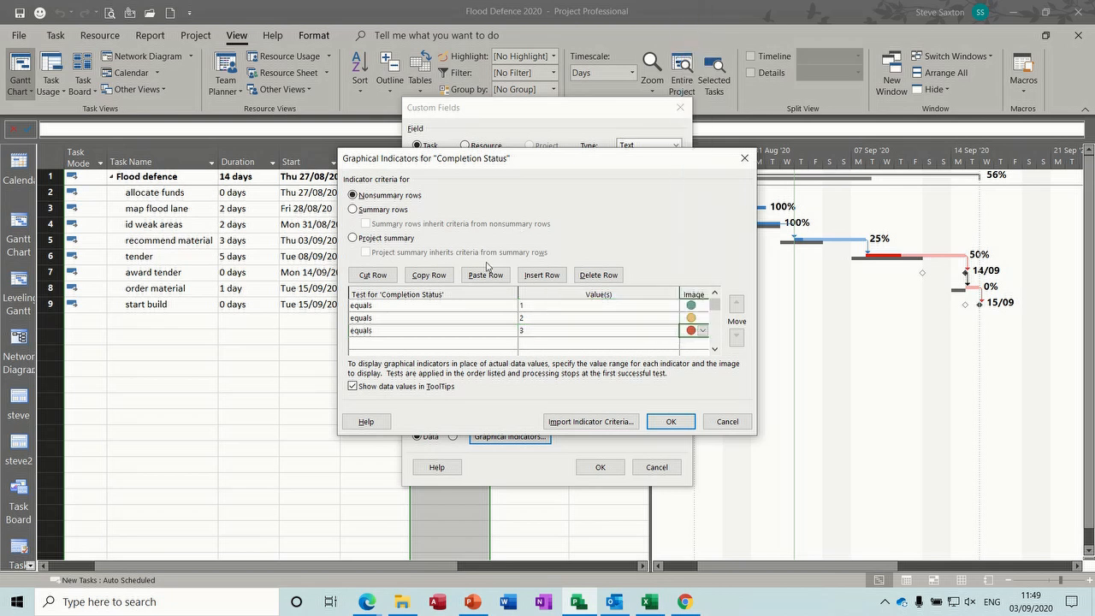
- Add a test showing a red dash when Completion Status equals 4, and apply the indicators and custom field settings
{"action": "left_click", "coordinate": [456, 343]}
{"action": "type", "text": "equals"}
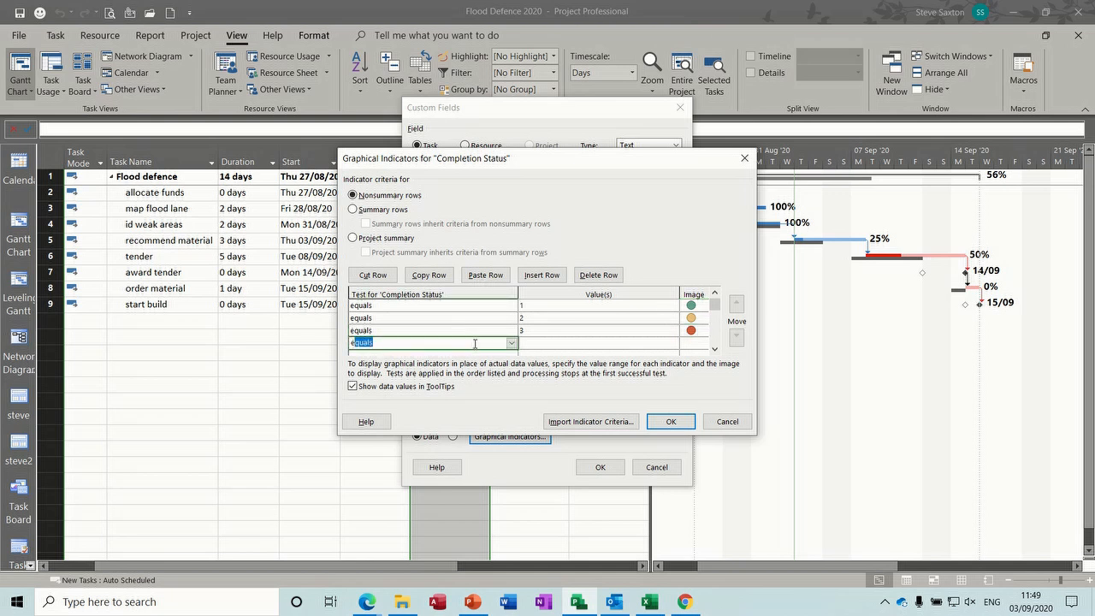
{"action": "left_click", "coordinate": [532, 343]}
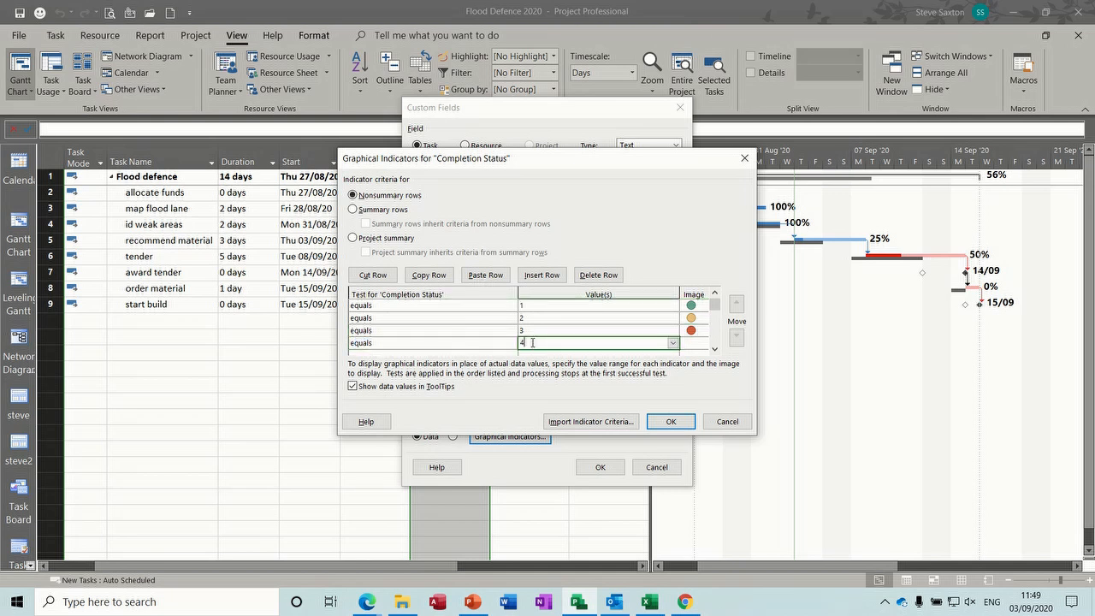
{"action": "left_click", "coordinate": [692, 342]}
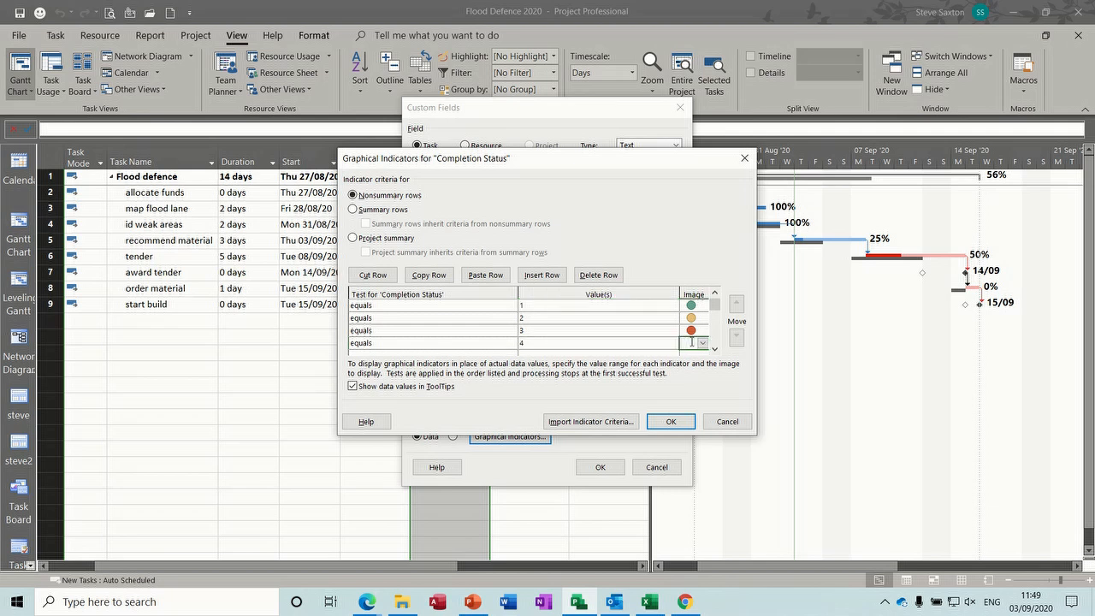
{"action": "left_click", "coordinate": [702, 342]}
{"action": "scroll", "coordinate": [705, 341], "scroll_direction": "down", "scroll_amount": 3}
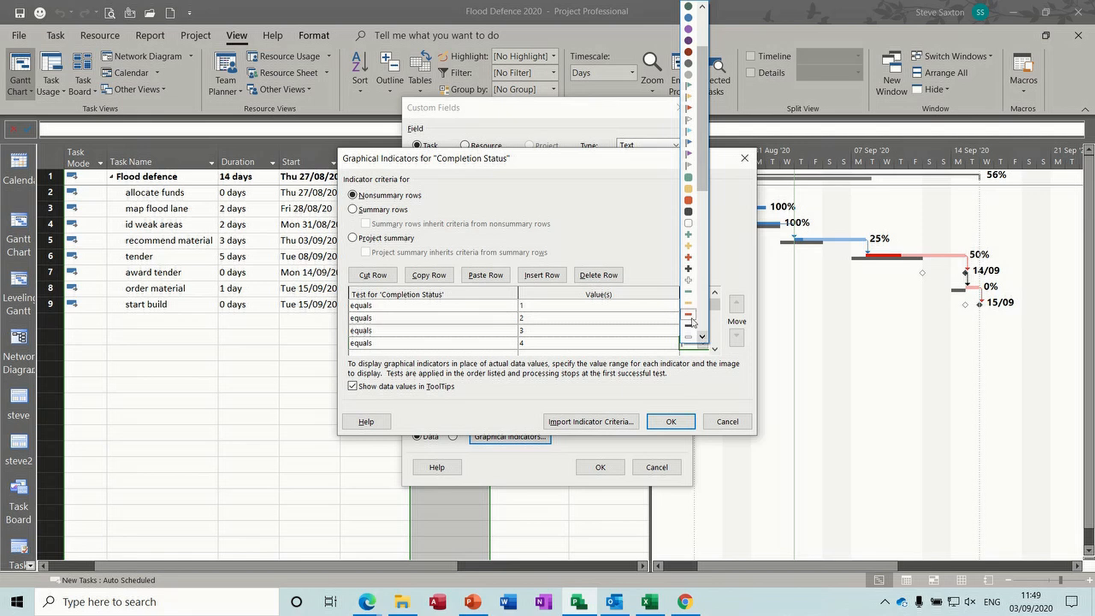
{"action": "left_click", "coordinate": [691, 316]}
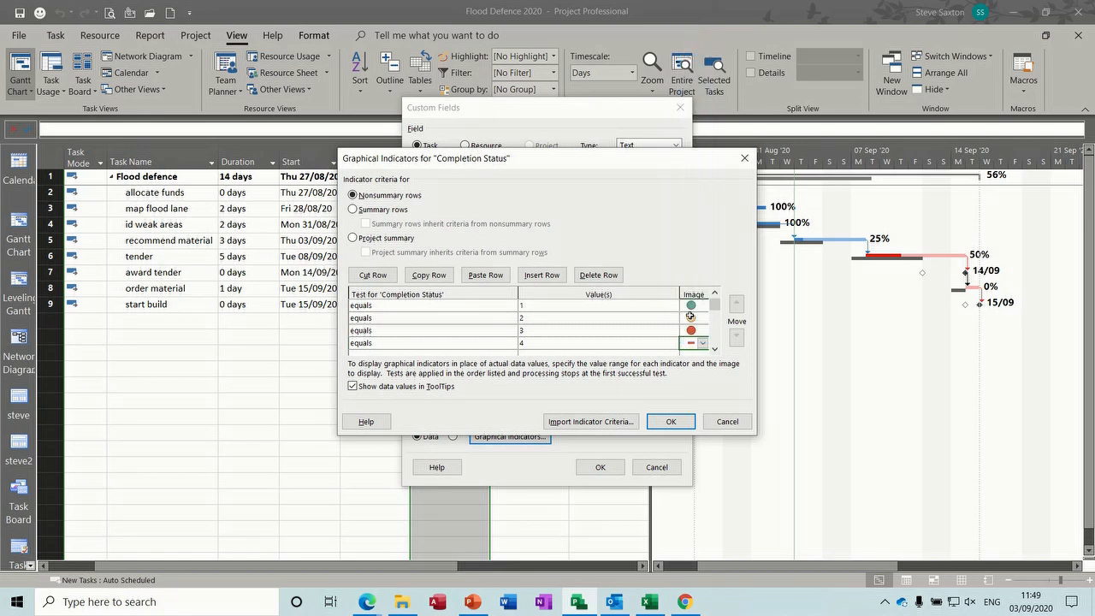
{"action": "left_click", "coordinate": [671, 421]}
{"action": "left_click", "coordinate": [600, 468]}
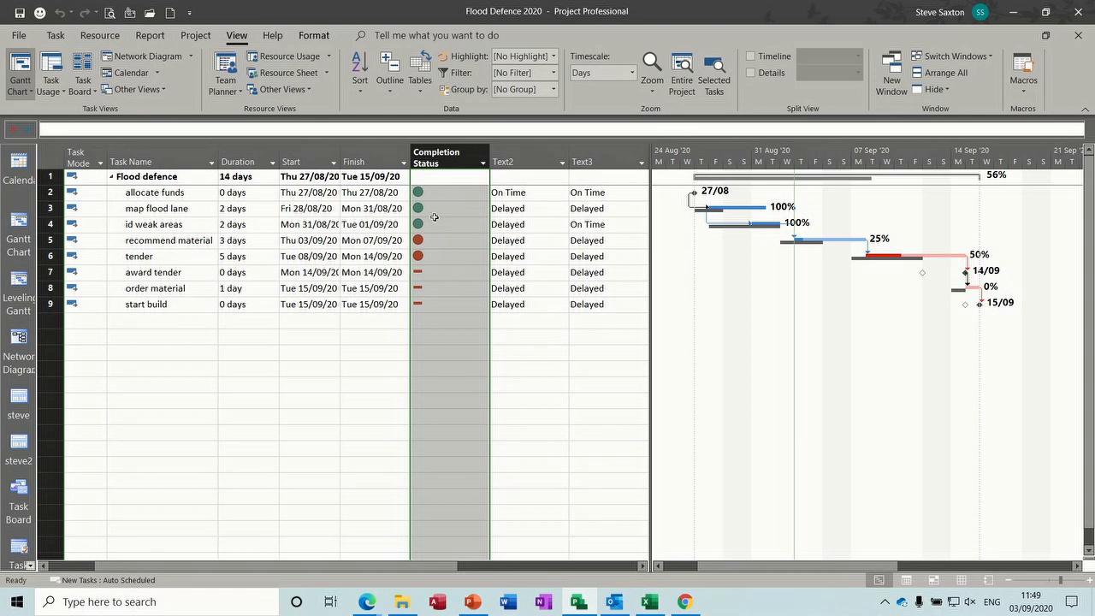
- Examine the underlying Completion Status values behind the graphical indicators, task by task
{"action": "left_click", "coordinate": [418, 192]}
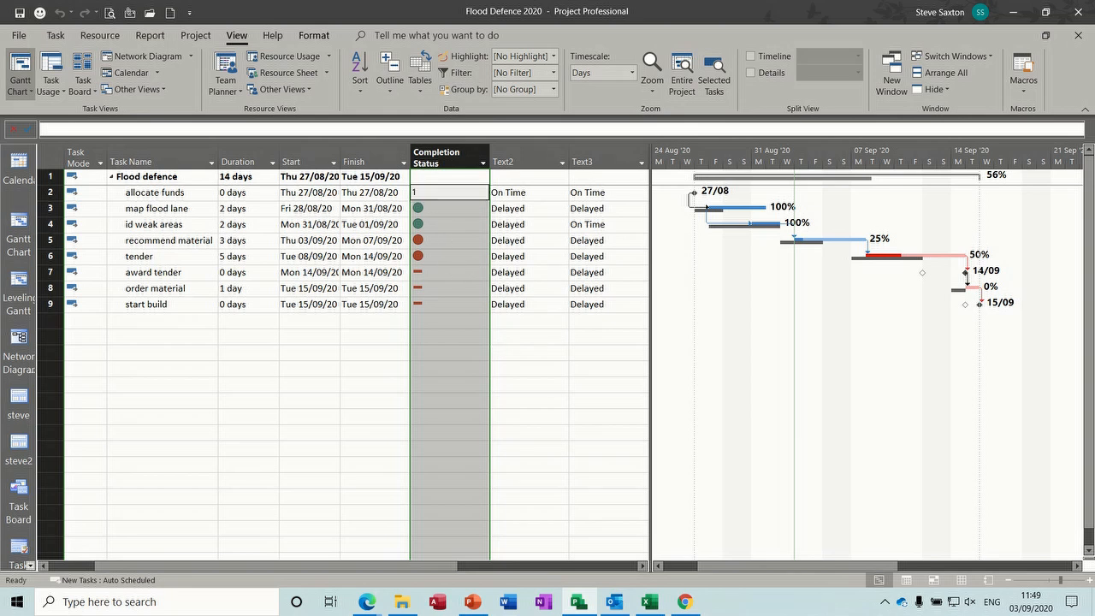
{"action": "key", "text": "Down"}
{"action": "type", "text": "1"}
{"action": "key", "text": "Return"}
{"action": "key", "text": "Return"}
{"action": "type", "text": "3"}
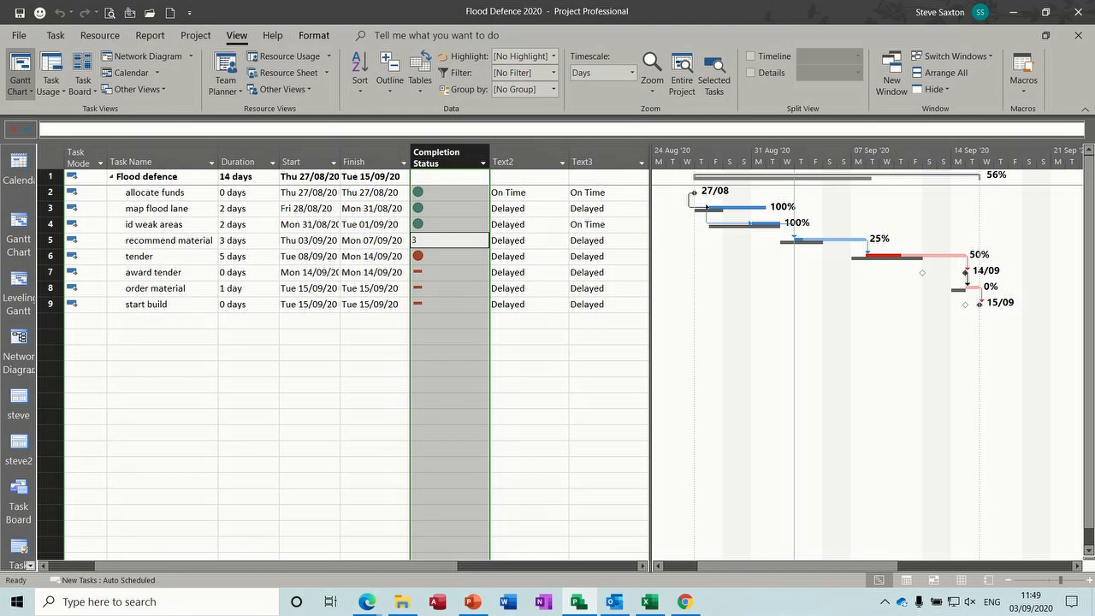
{"action": "key", "text": "Down"}
{"action": "key", "text": "Down"}
{"action": "key", "text": "Down"}
{"action": "key", "text": "Down"}
{"action": "key", "text": "Up"}
{"action": "key", "text": "Up"}
{"action": "key", "text": "Up"}
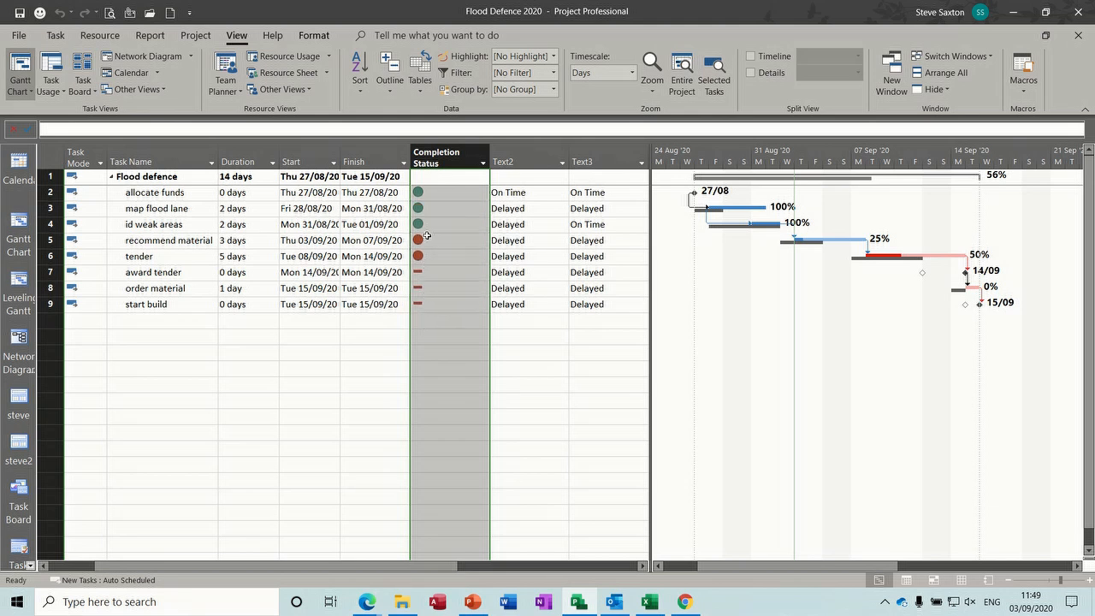
{"action": "left_click", "coordinate": [371, 320]}
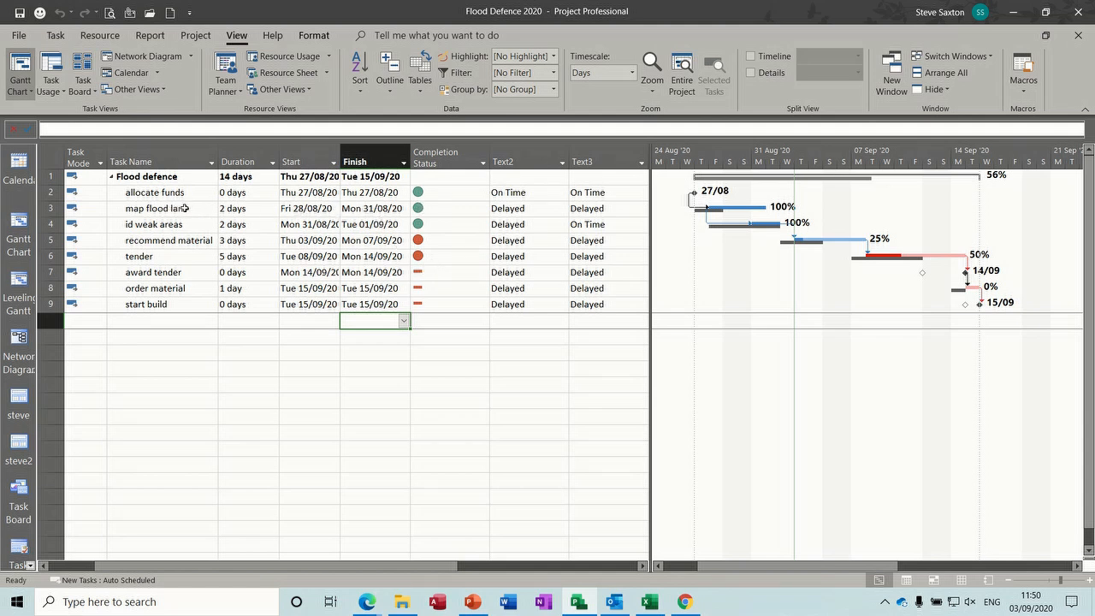
- Mark the "map flood lane" task 0%, 25%, 50%, 75% and finally 100% complete to test its status indicator
{"action": "left_click", "coordinate": [183, 209]}
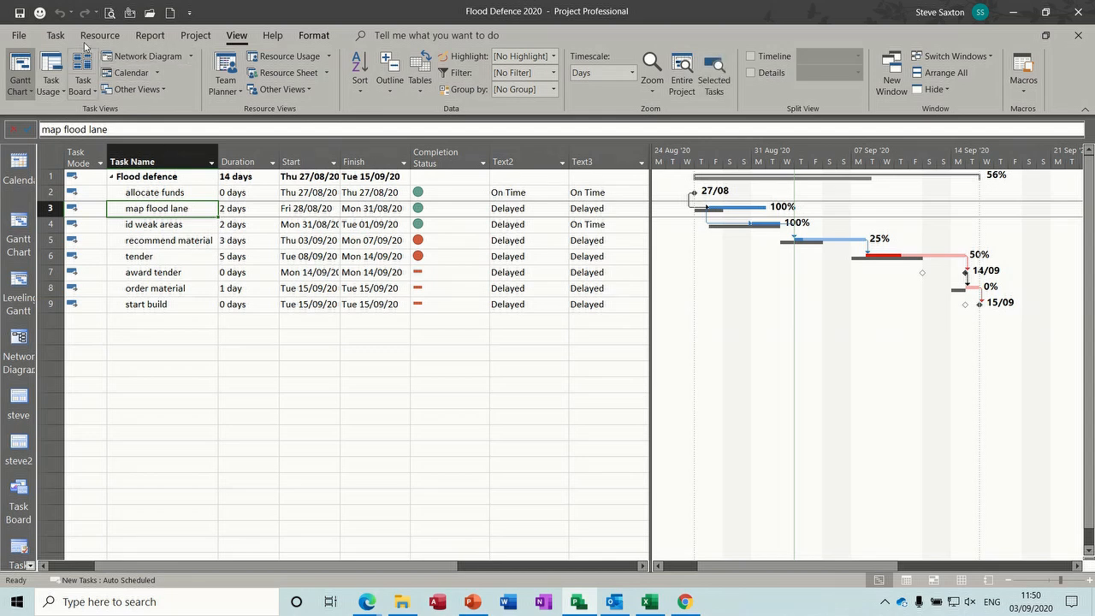
{"action": "left_click", "coordinate": [54, 35]}
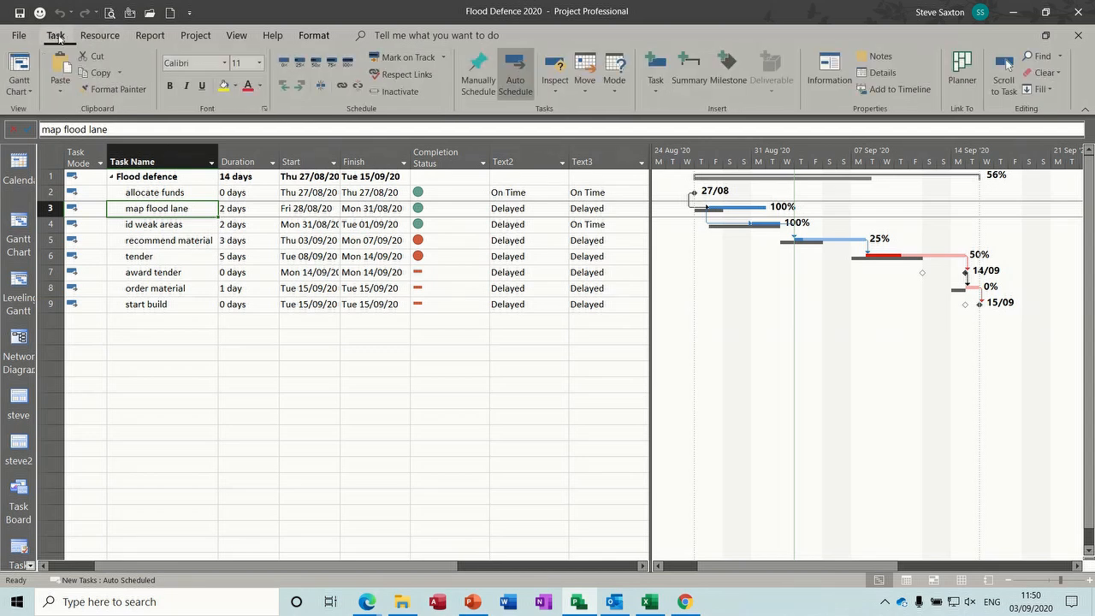
{"action": "left_click", "coordinate": [286, 62]}
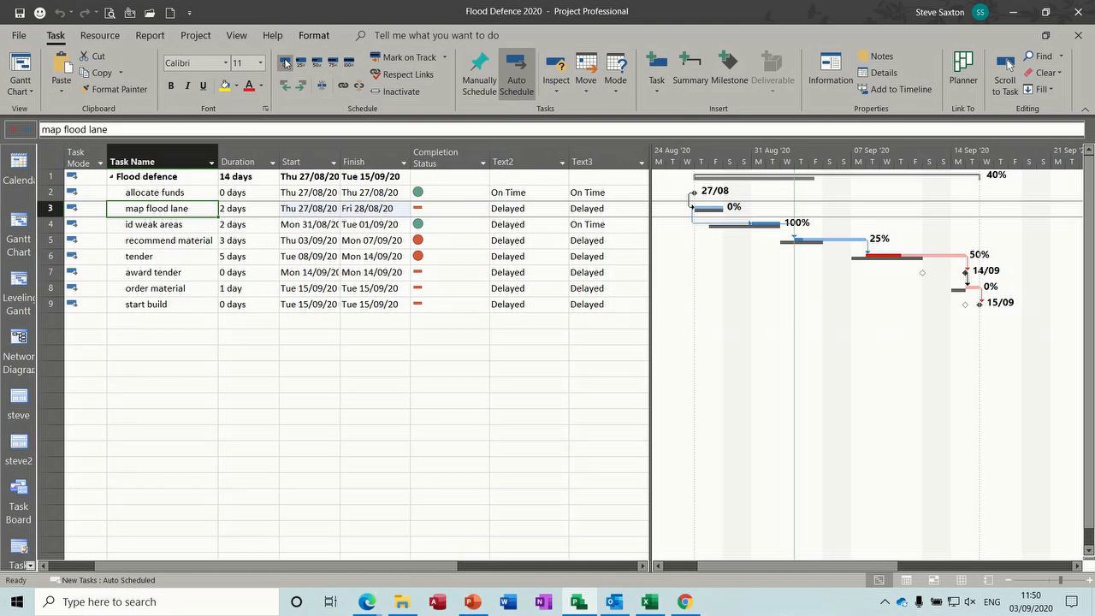
{"action": "left_click", "coordinate": [300, 62]}
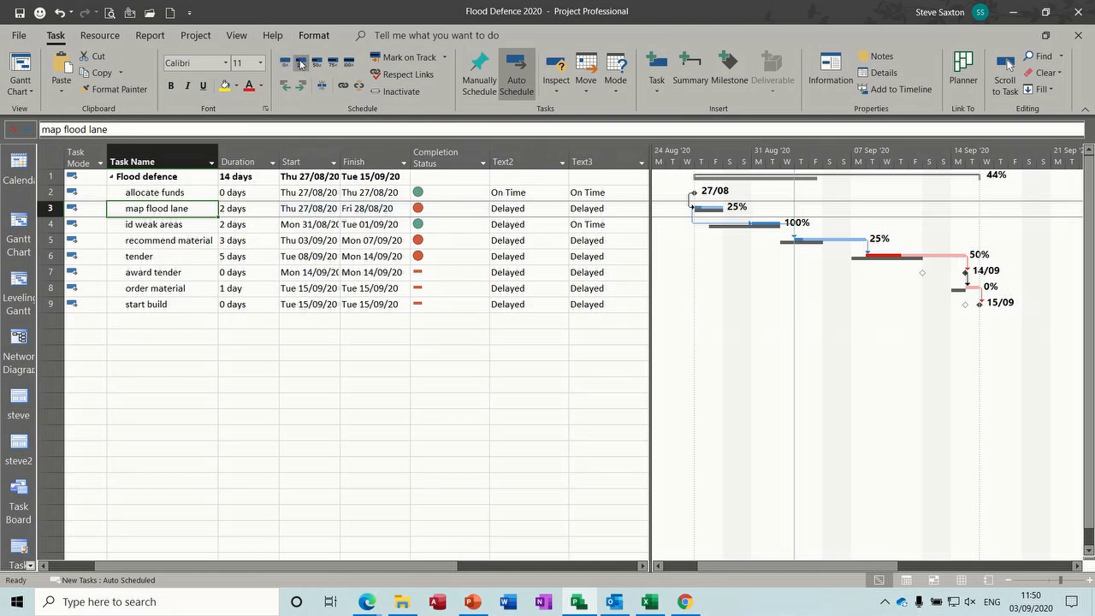
{"action": "left_click", "coordinate": [316, 62]}
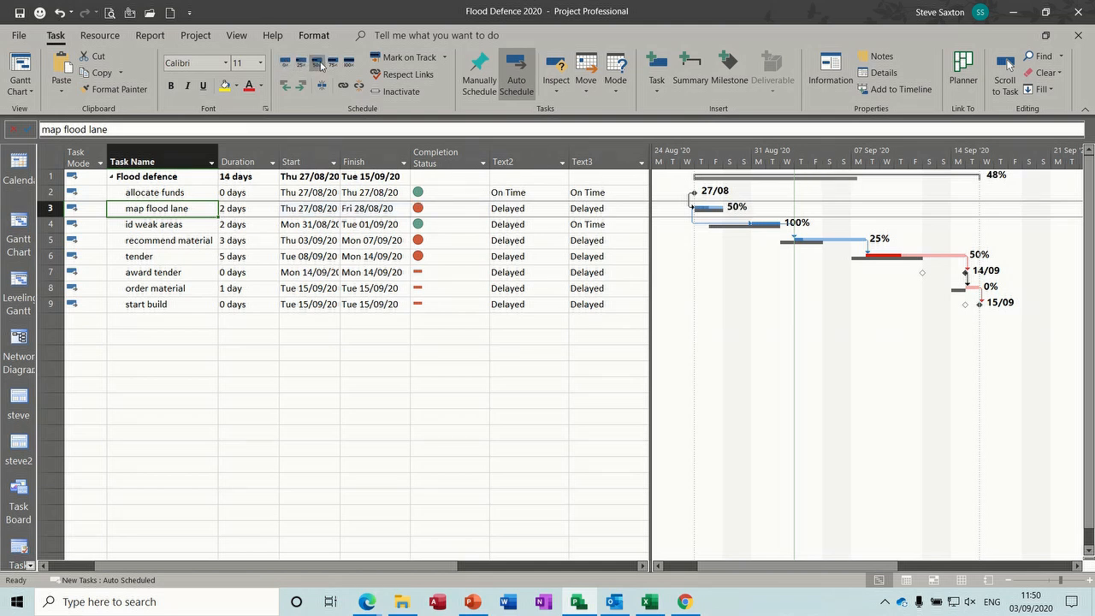
{"action": "left_click", "coordinate": [333, 63]}
{"action": "left_click", "coordinate": [348, 63]}
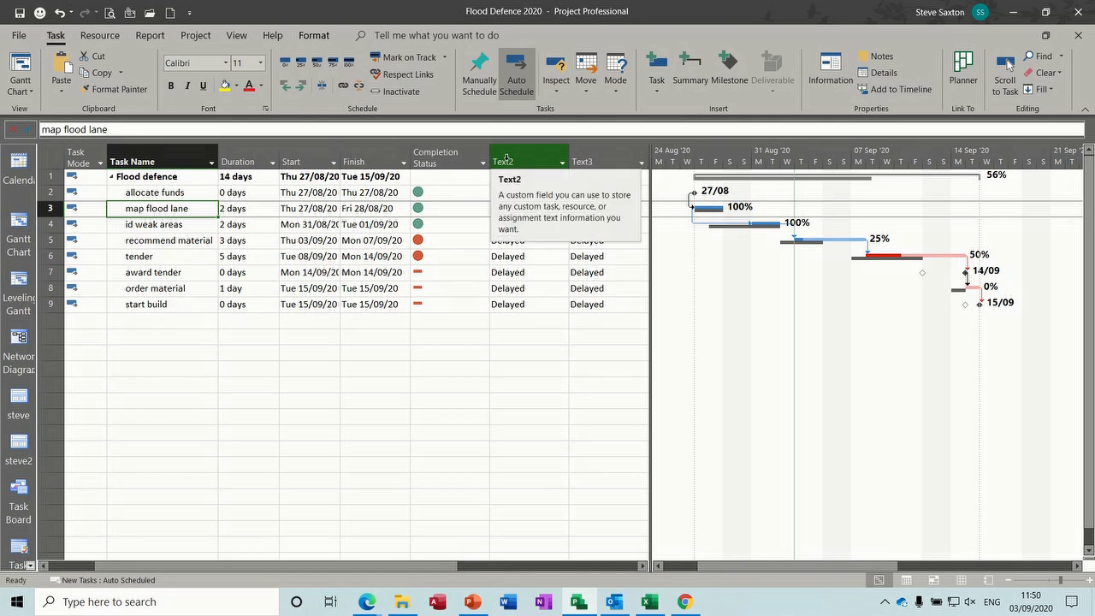
{"action": "left_click", "coordinate": [506, 159]}
{"action": "left_click", "coordinate": [513, 193]}
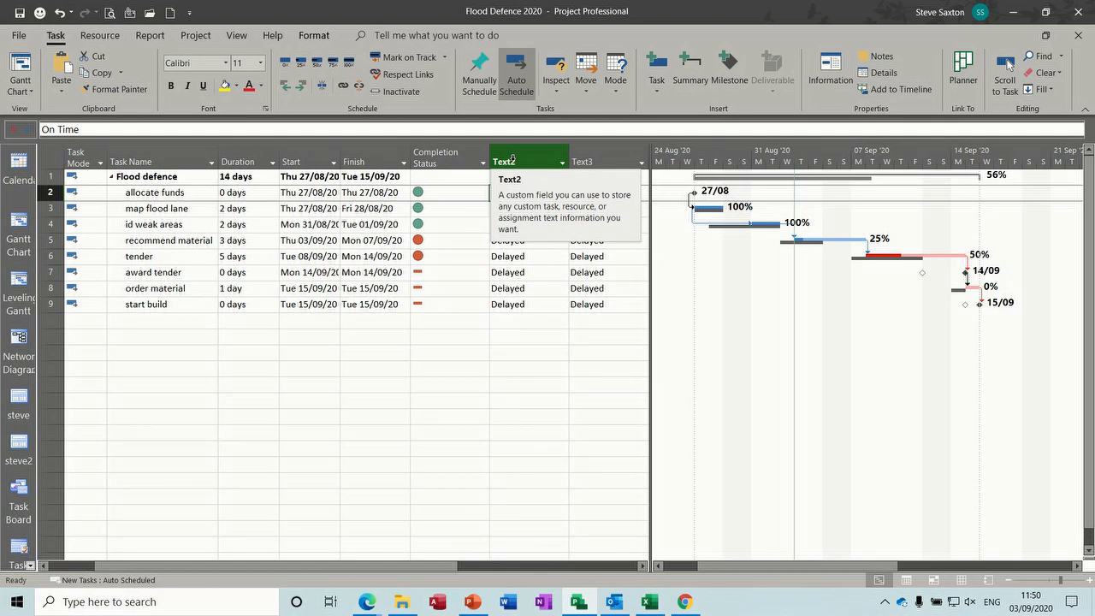
{"action": "right_click", "coordinate": [512, 159]}
{"action": "left_click", "coordinate": [564, 382]}
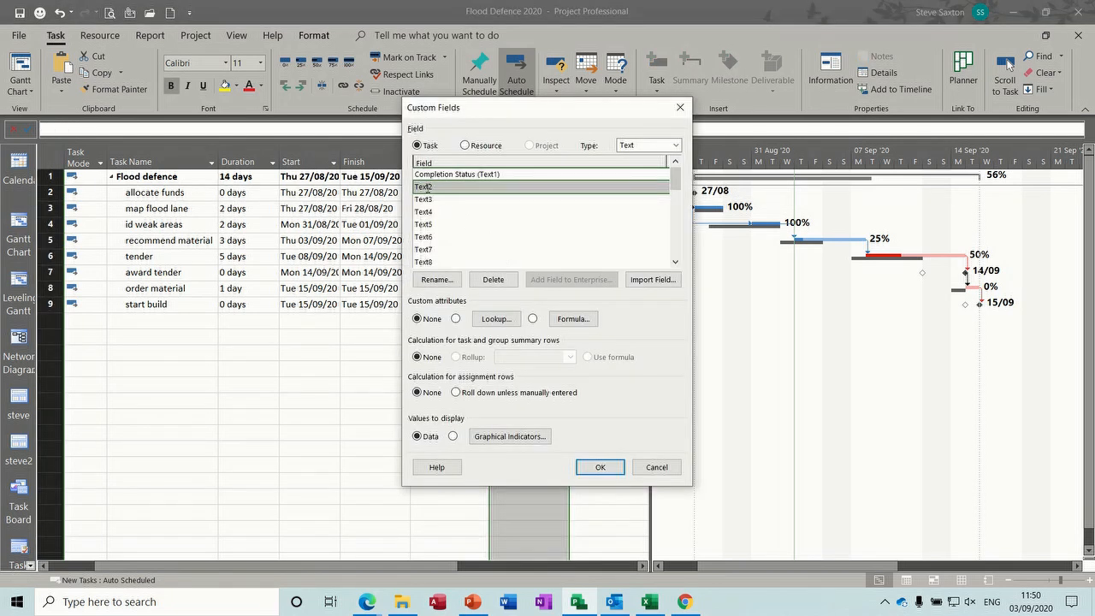
{"action": "left_click", "coordinate": [564, 319]}
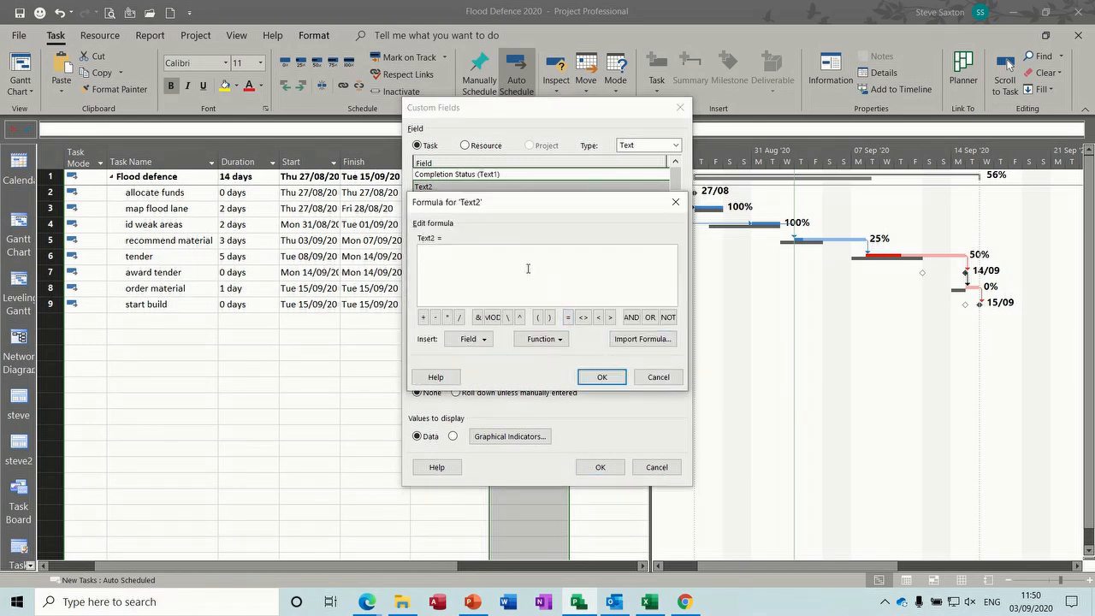
{"action": "left_click_drag", "start_coordinate": [498, 207], "coordinate": [544, 224]}
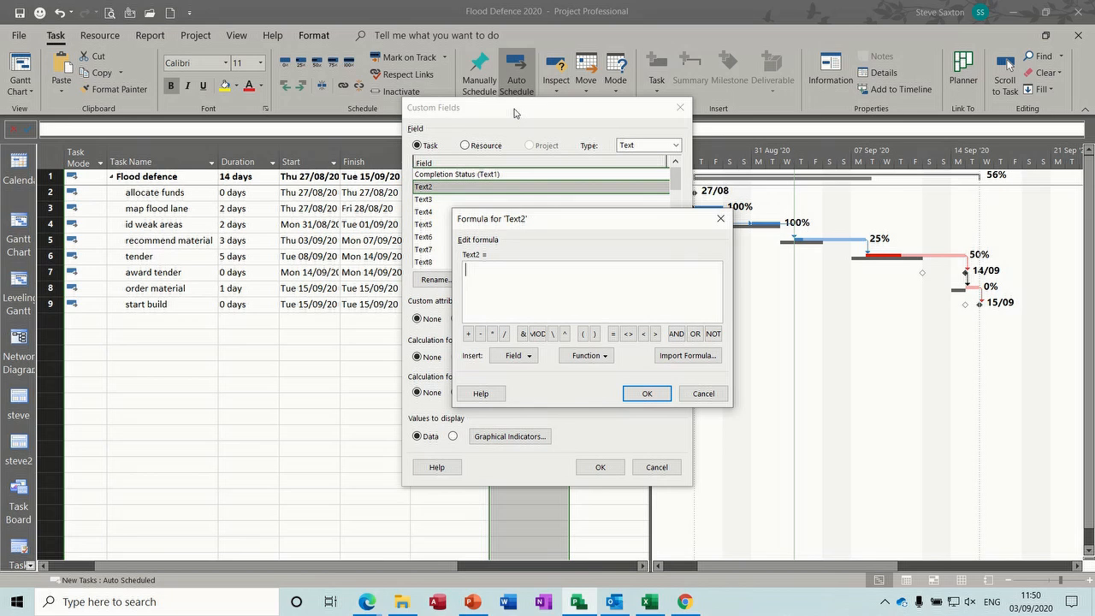
{"action": "left_click", "coordinate": [702, 394]}
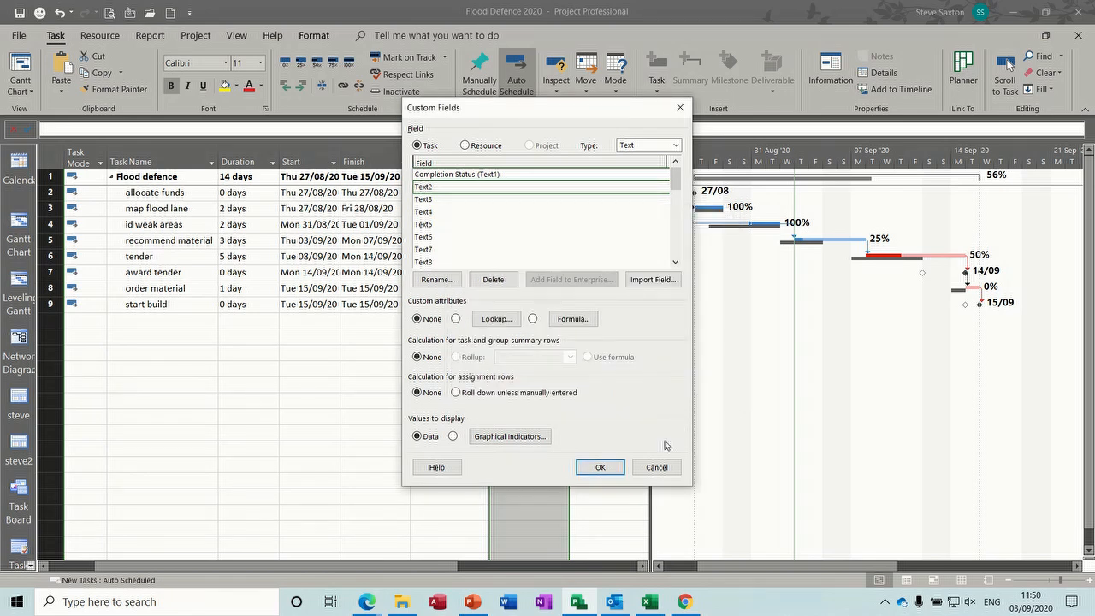
{"action": "left_click", "coordinate": [656, 467]}
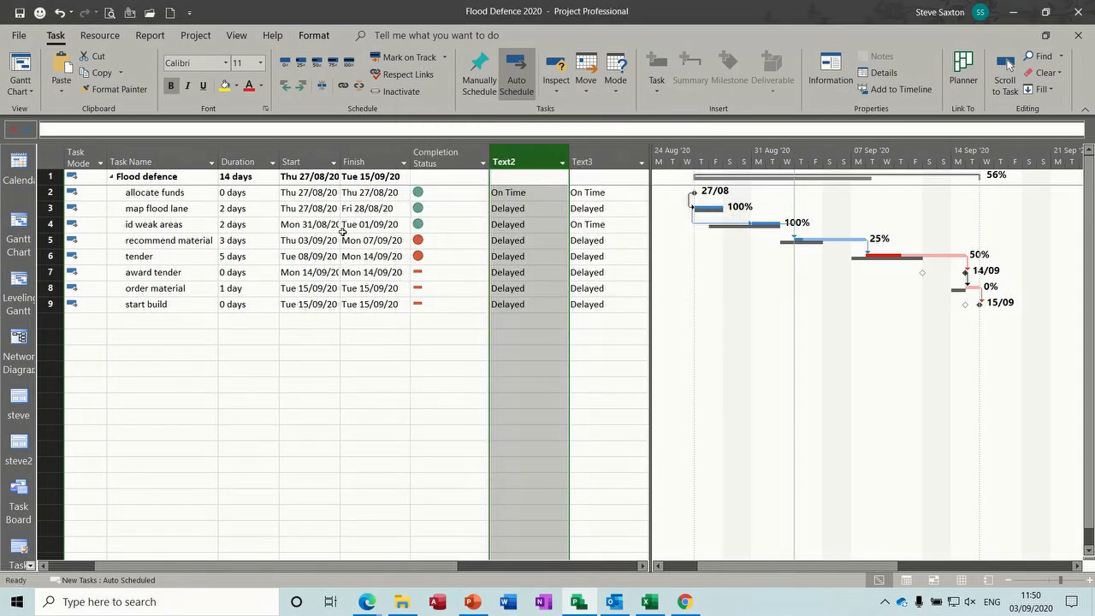
- Check the Set Baseline options for the project and close them without setting a baseline
{"action": "left_click", "coordinate": [195, 35]}
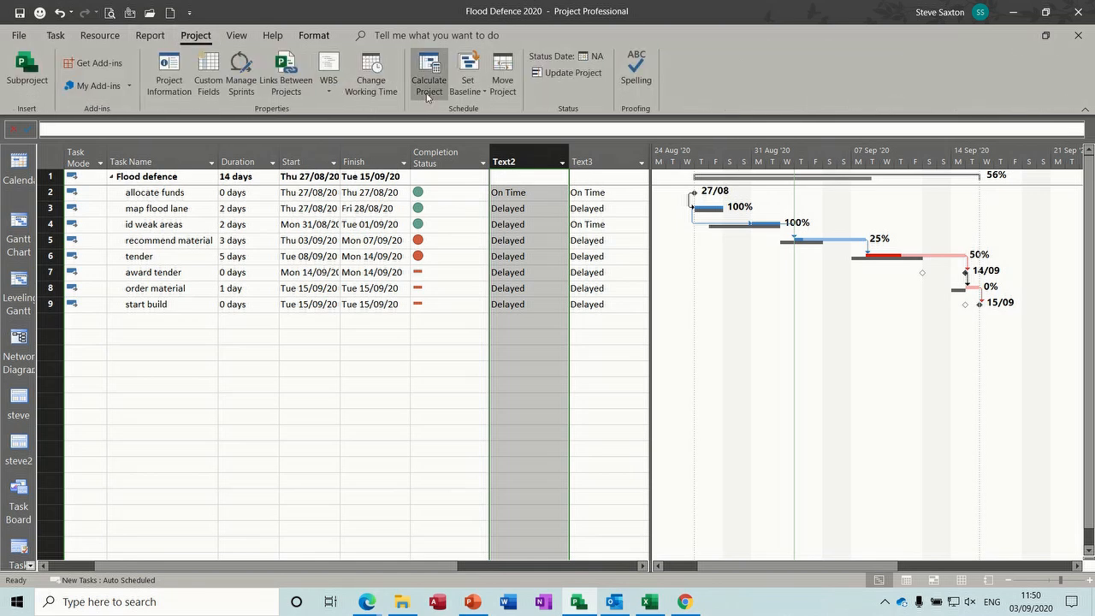
{"action": "left_click", "coordinate": [467, 85]}
{"action": "left_click", "coordinate": [480, 113]}
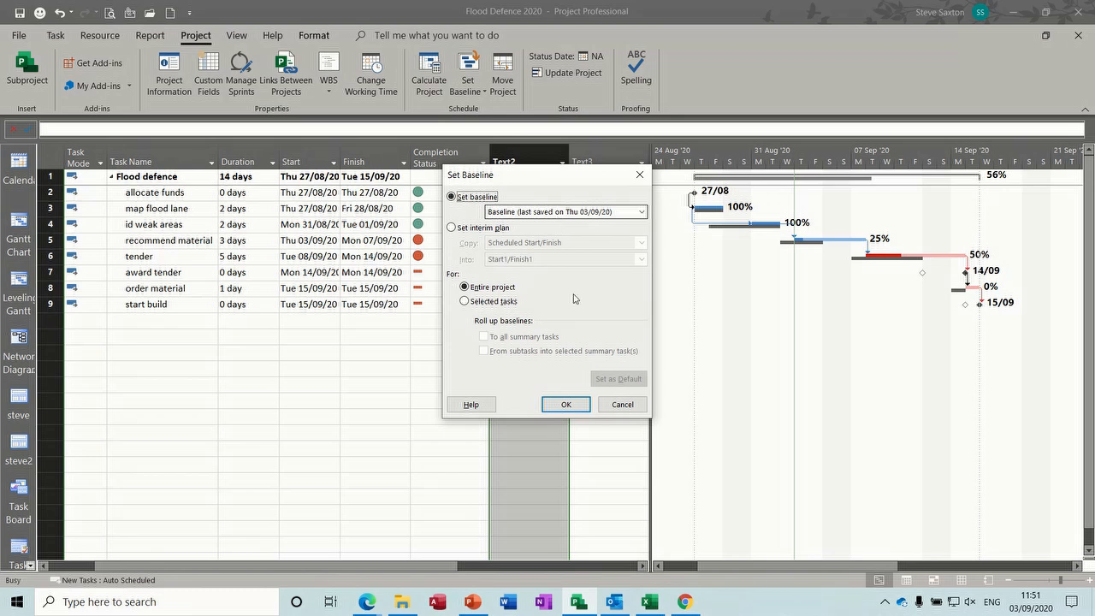
{"action": "left_click", "coordinate": [621, 405]}
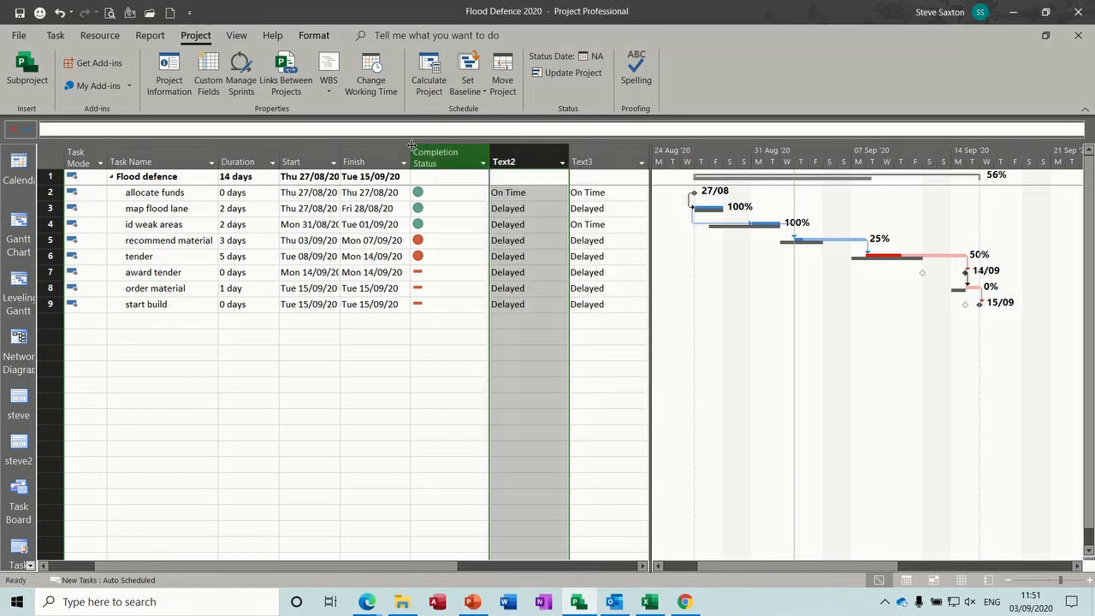
- Rename the Text2 custom field to "Delayed Start"
{"action": "right_click", "coordinate": [511, 161]}
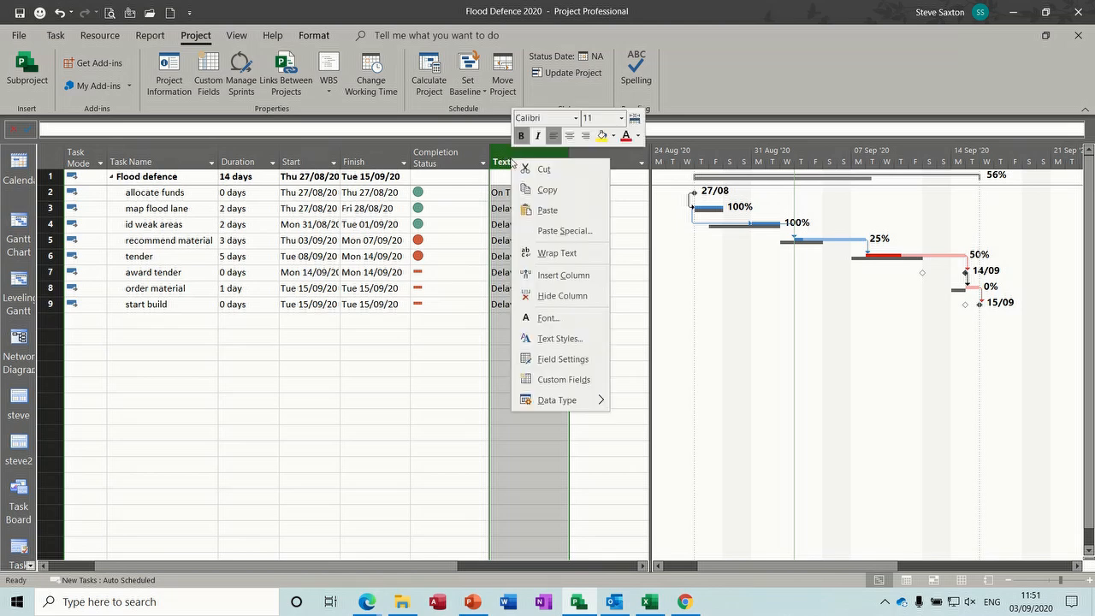
{"action": "left_click", "coordinate": [534, 379]}
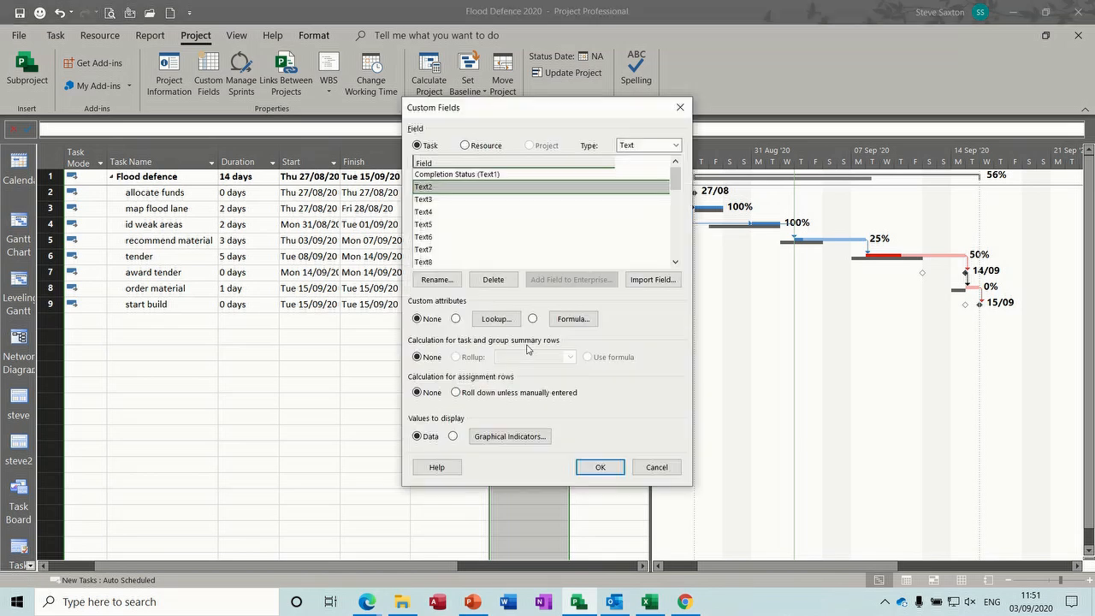
{"action": "left_click", "coordinate": [437, 279]}
{"action": "type", "text": "Delayed Start"}
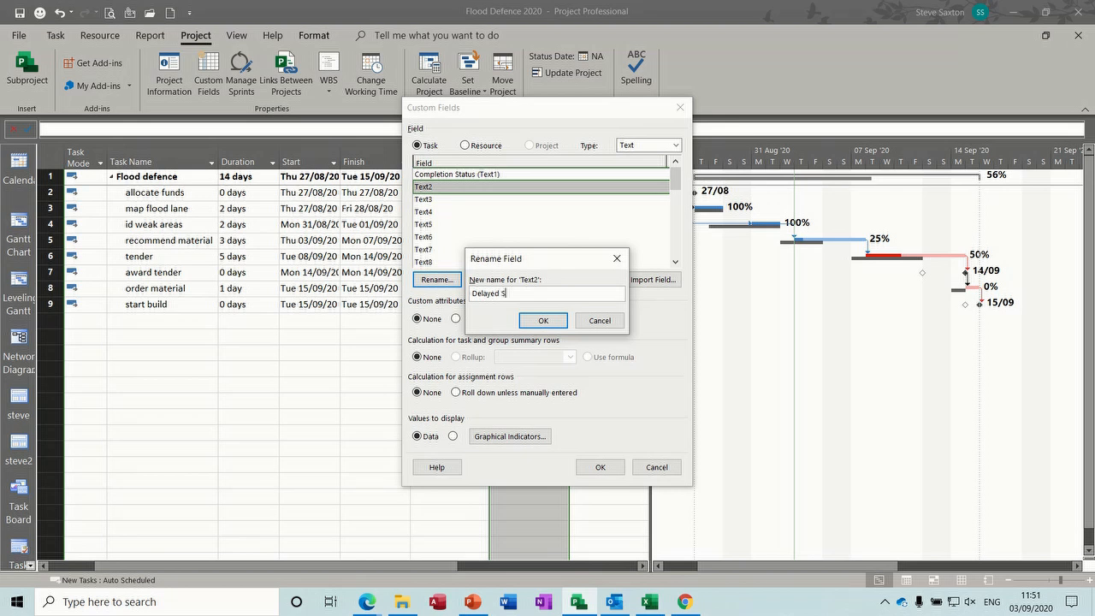
{"action": "left_click", "coordinate": [542, 321]}
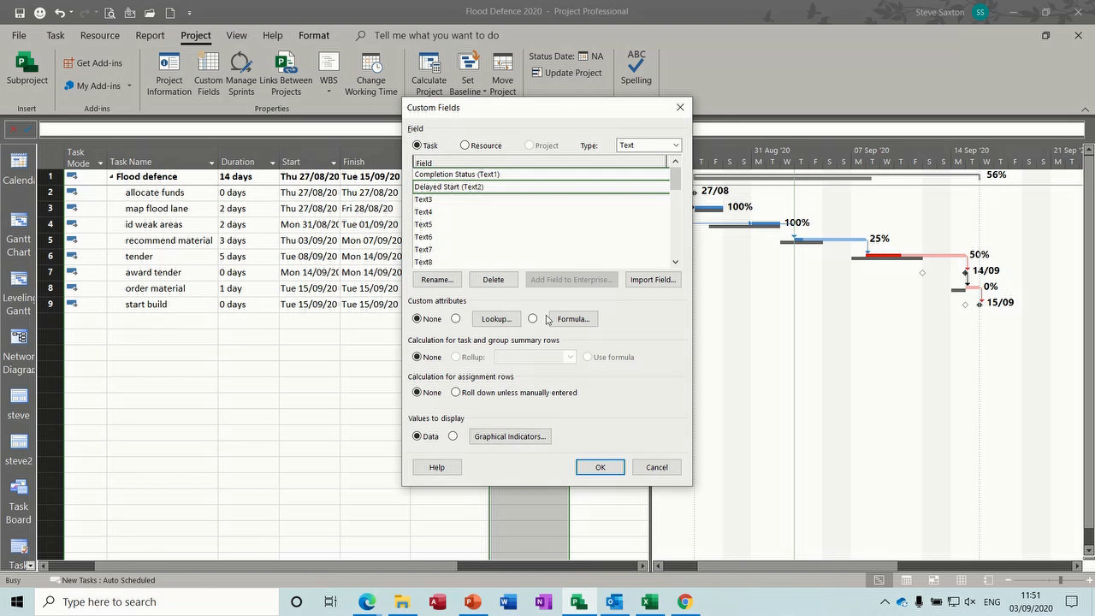
- Start a formula for the Delayed Start field with an IIf function and clear its placeholder arguments
{"action": "left_click", "coordinate": [571, 322]}
{"action": "left_click", "coordinate": [541, 337]}
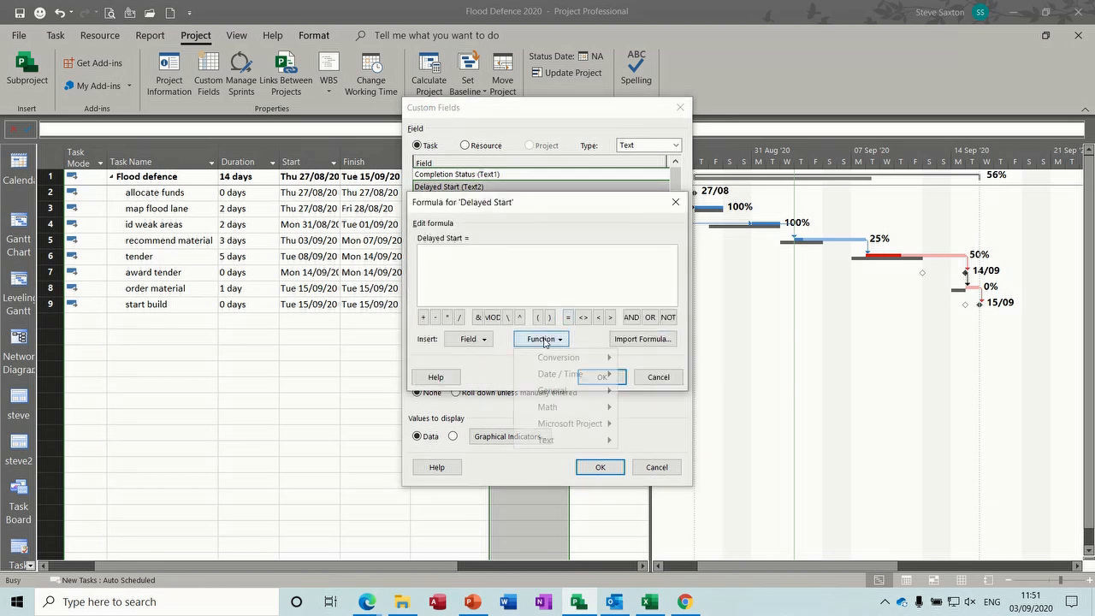
{"action": "mouse_move", "coordinate": [558, 392]}
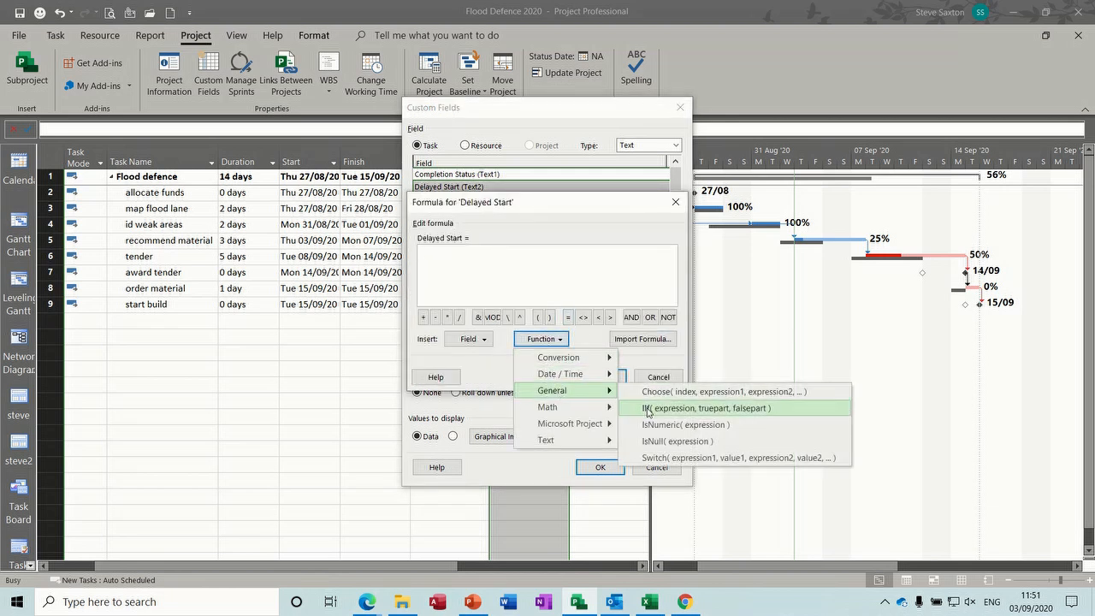
{"action": "left_click", "coordinate": [648, 409]}
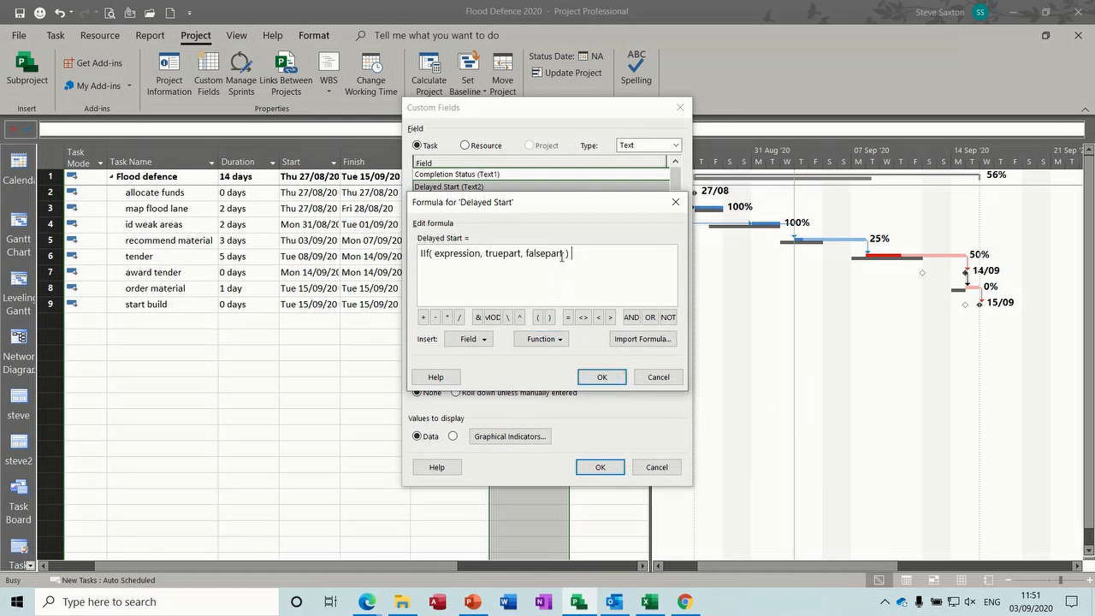
{"action": "left_click_drag", "start_coordinate": [561, 254], "coordinate": [436, 258]}
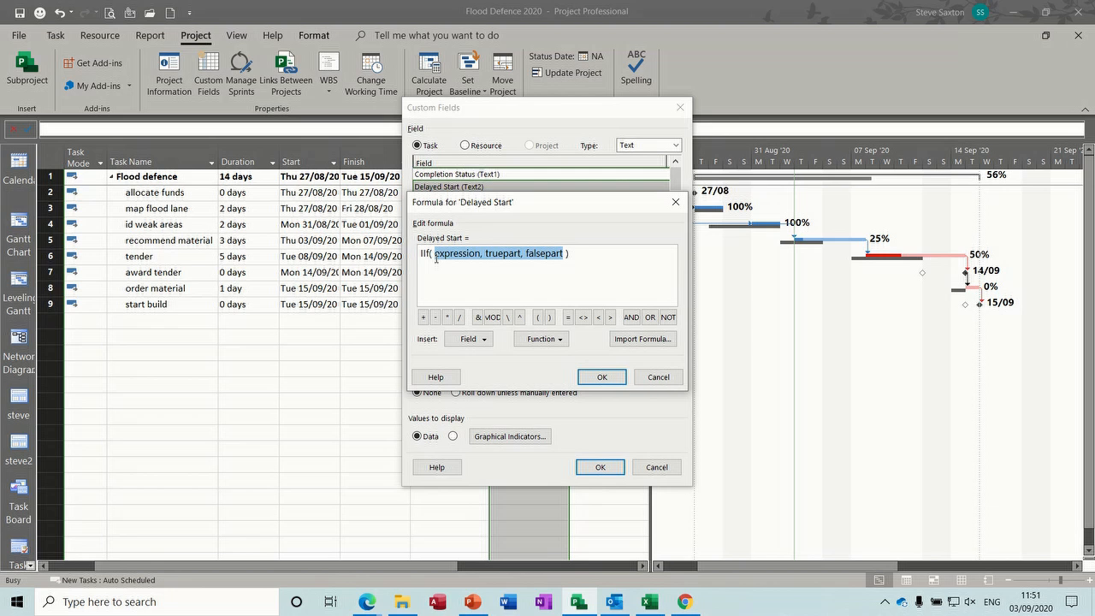
{"action": "key", "text": "Delete"}
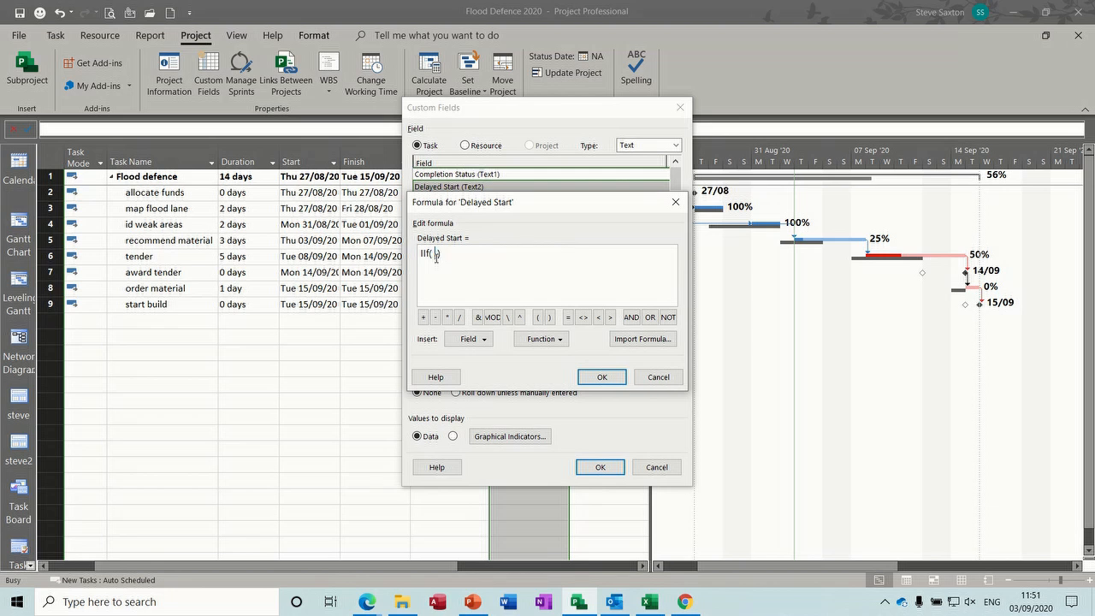
- Set the IIf condition of the Delayed Start formula to [Actual Start] > [Baseline Start]
{"action": "left_click", "coordinate": [481, 339]}
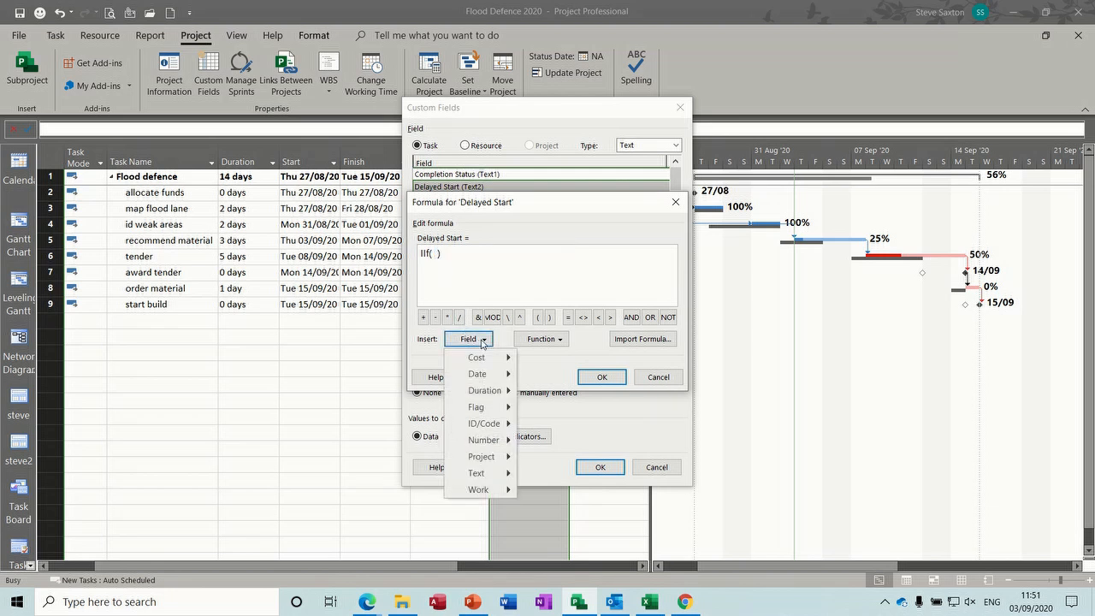
{"action": "mouse_move", "coordinate": [493, 378]}
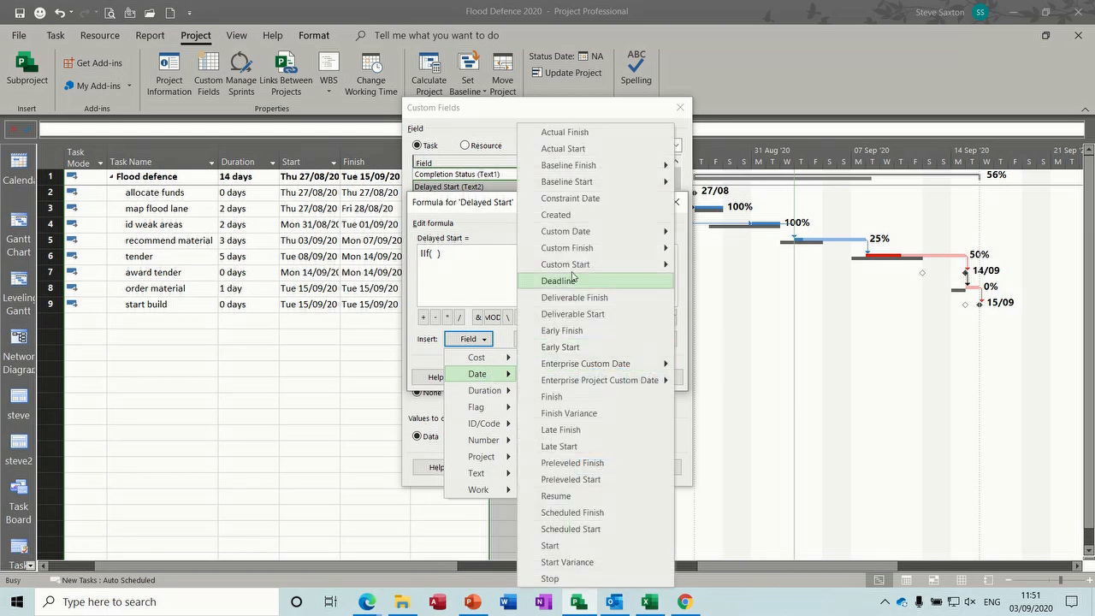
{"action": "left_click", "coordinate": [589, 150]}
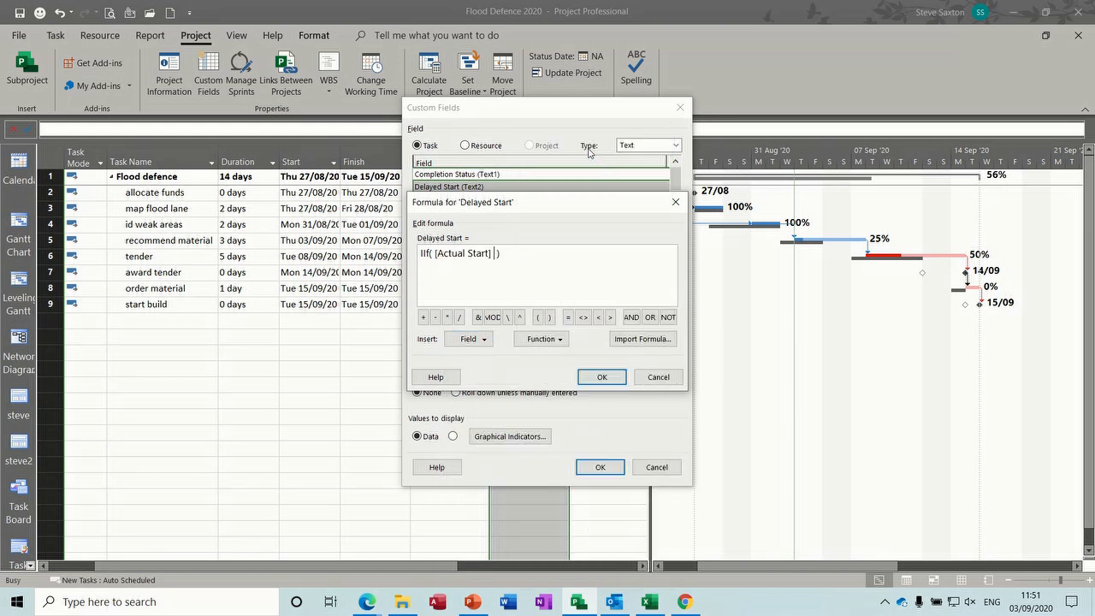
{"action": "type", "text": ">"}
{"action": "left_click", "coordinate": [481, 339]}
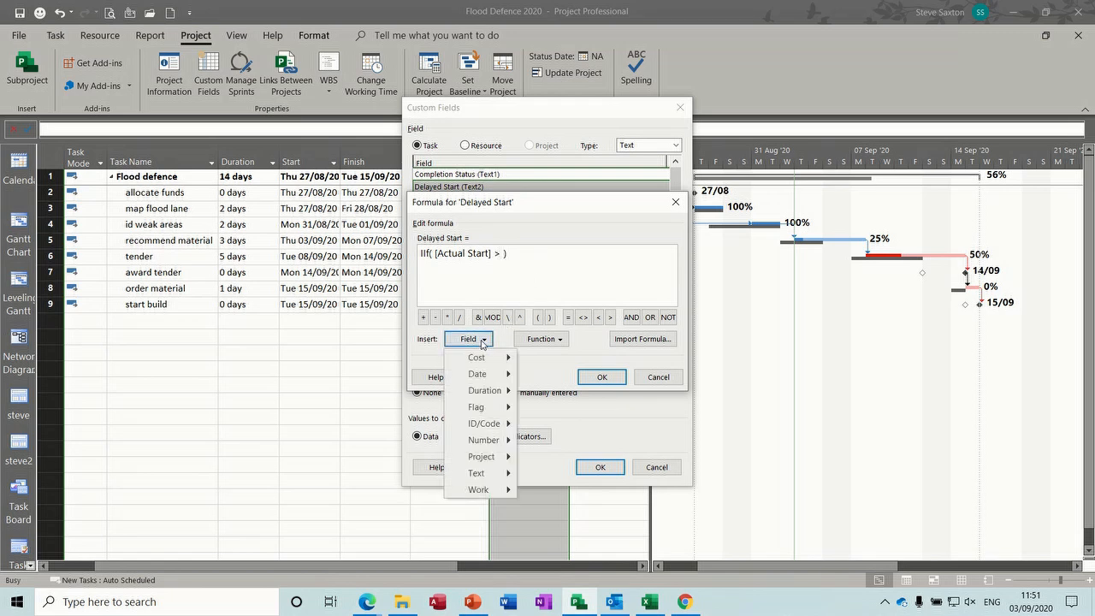
{"action": "mouse_move", "coordinate": [493, 375]}
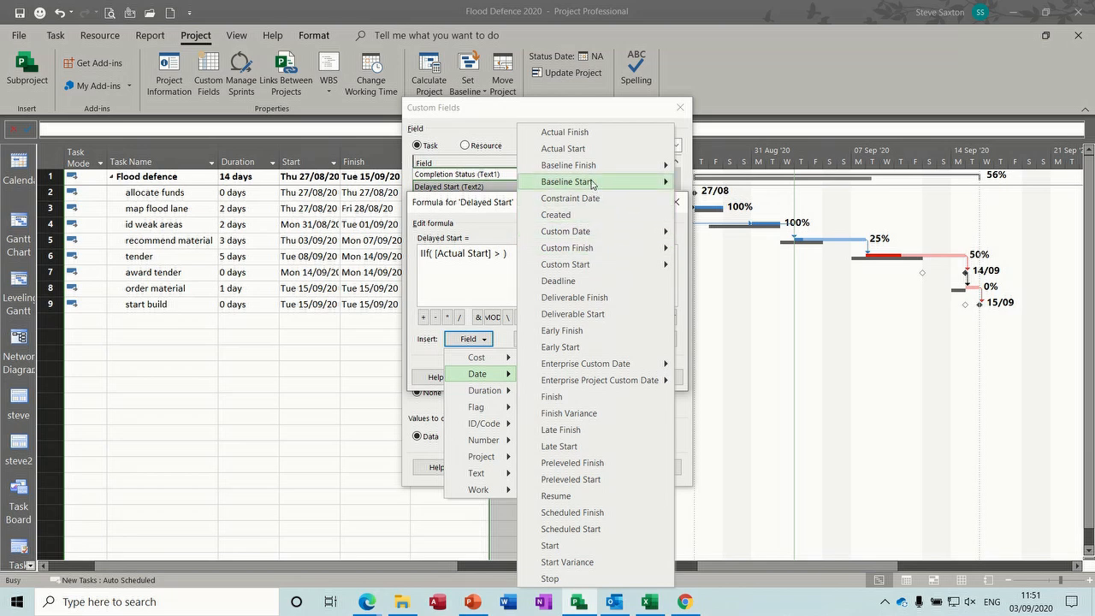
{"action": "mouse_move", "coordinate": [591, 185]}
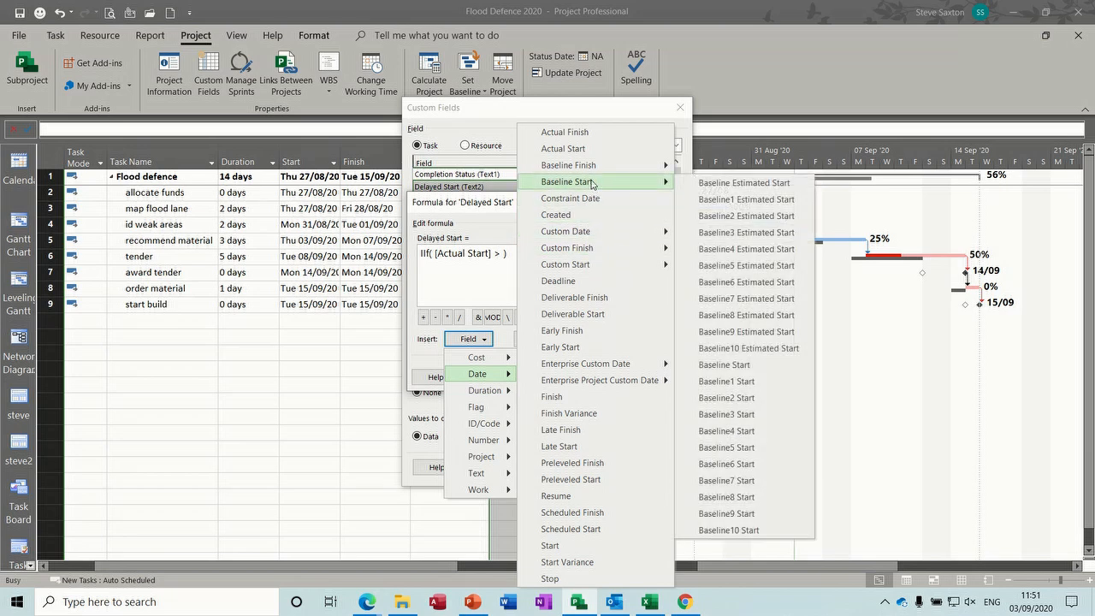
{"action": "left_click", "coordinate": [736, 366]}
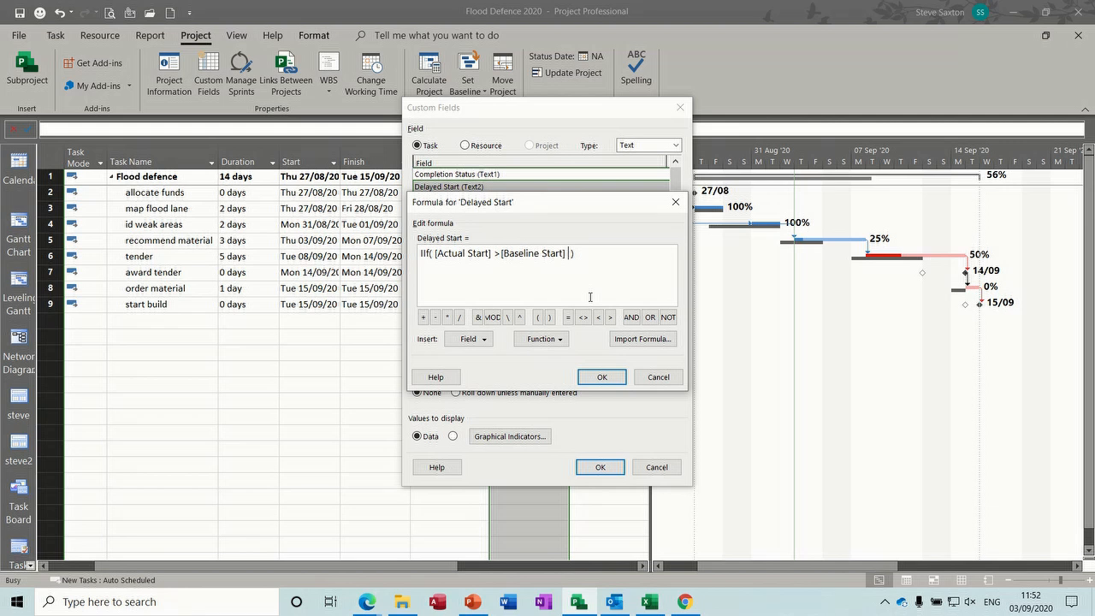
- Complete the Delayed Start formula with the results "Delayed" and "On Time", and apply it, replacing the field's existing data
{"action": "type", "text": ",\"Delayed"}
{"action": "type", "text": "\",\"On Time"}
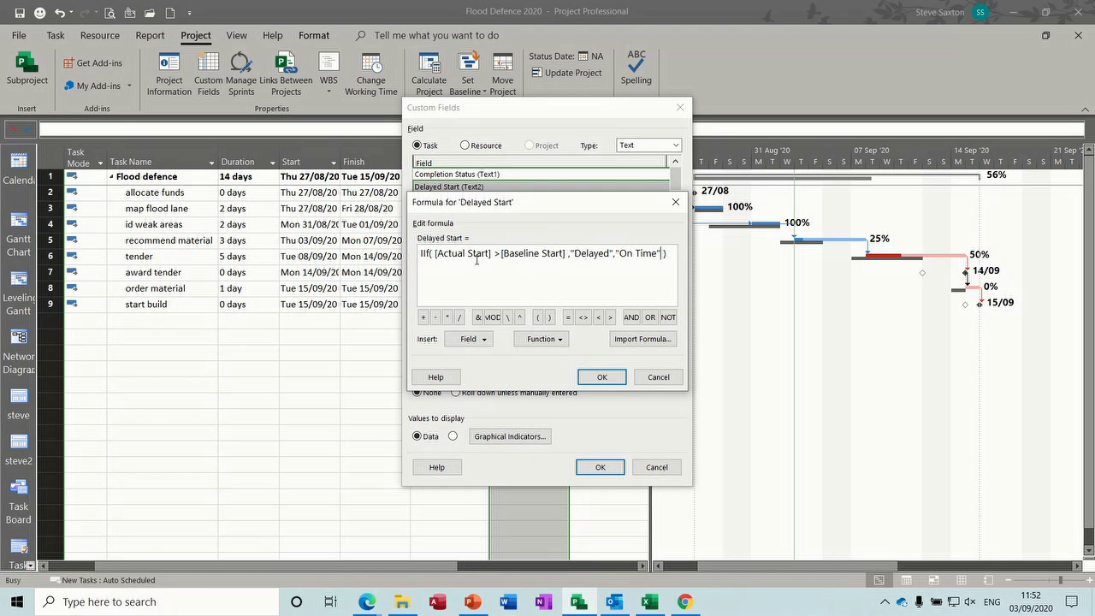
{"action": "left_click", "coordinate": [602, 378]}
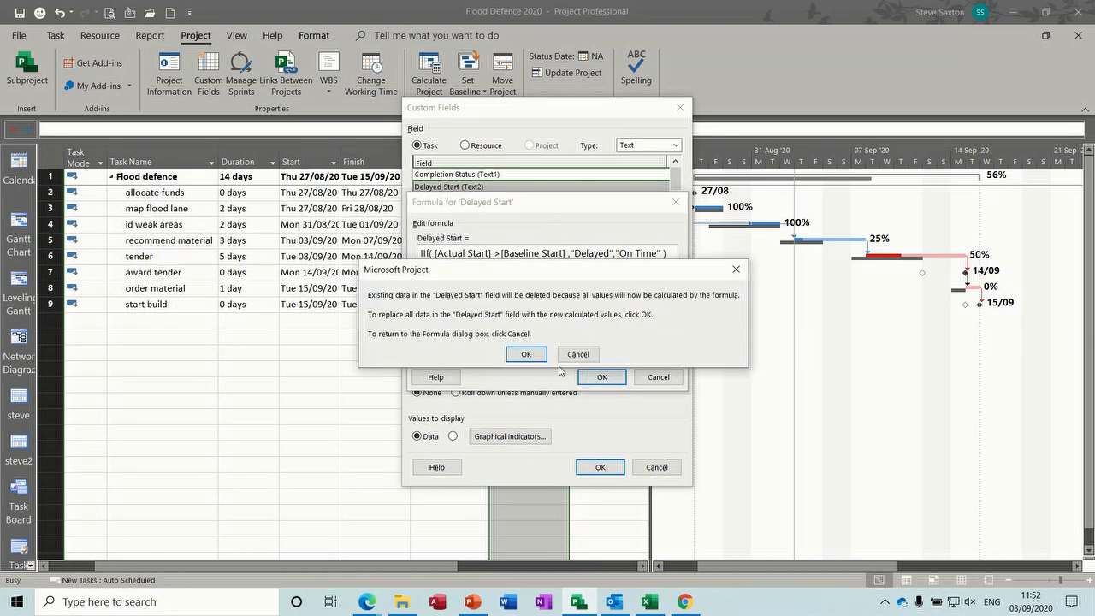
{"action": "left_click", "coordinate": [528, 354]}
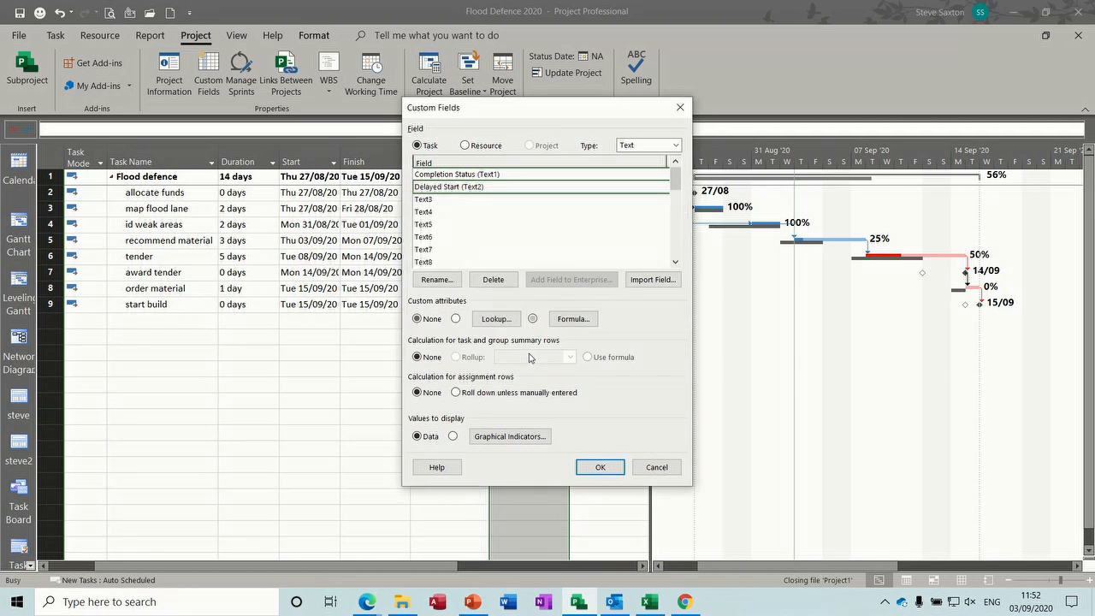
{"action": "left_click", "coordinate": [599, 466]}
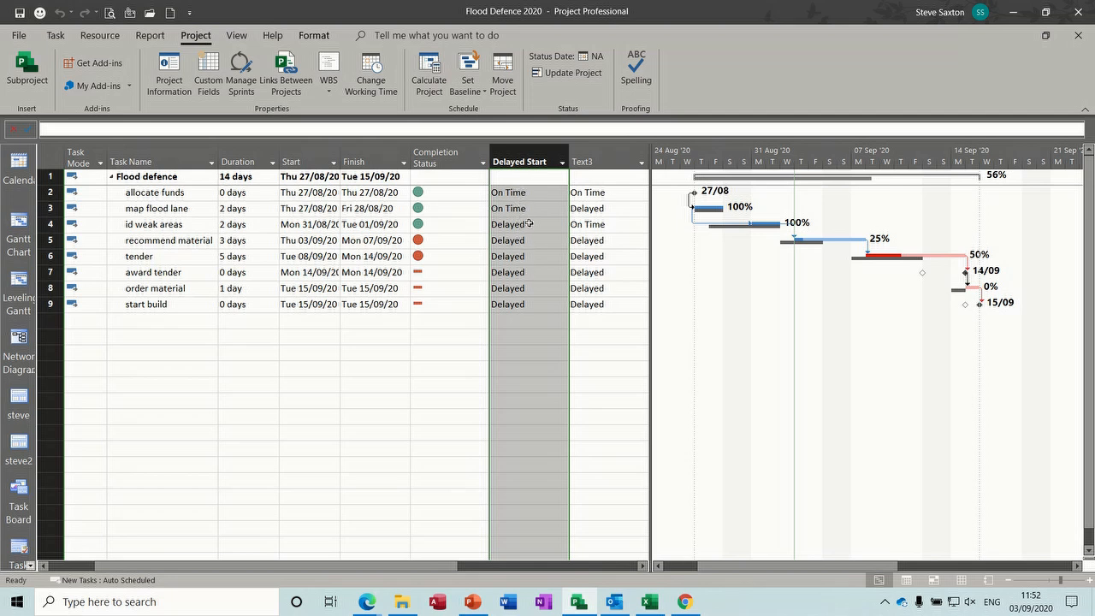
- Rename the Text3 custom field to "Delayed Finish"
{"action": "right_click", "coordinate": [594, 155]}
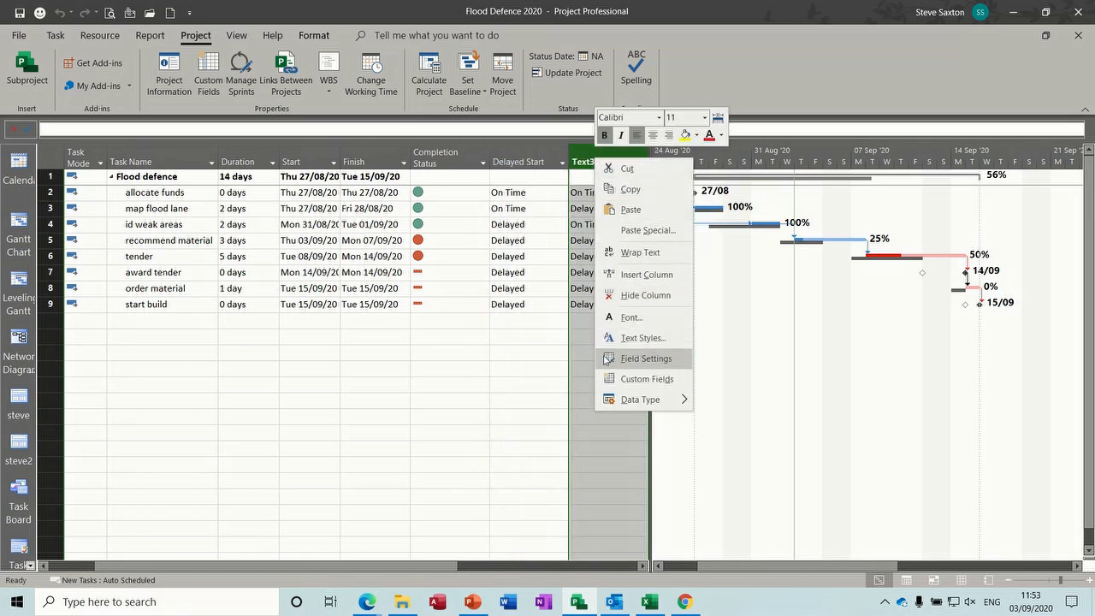
{"action": "left_click", "coordinate": [610, 379]}
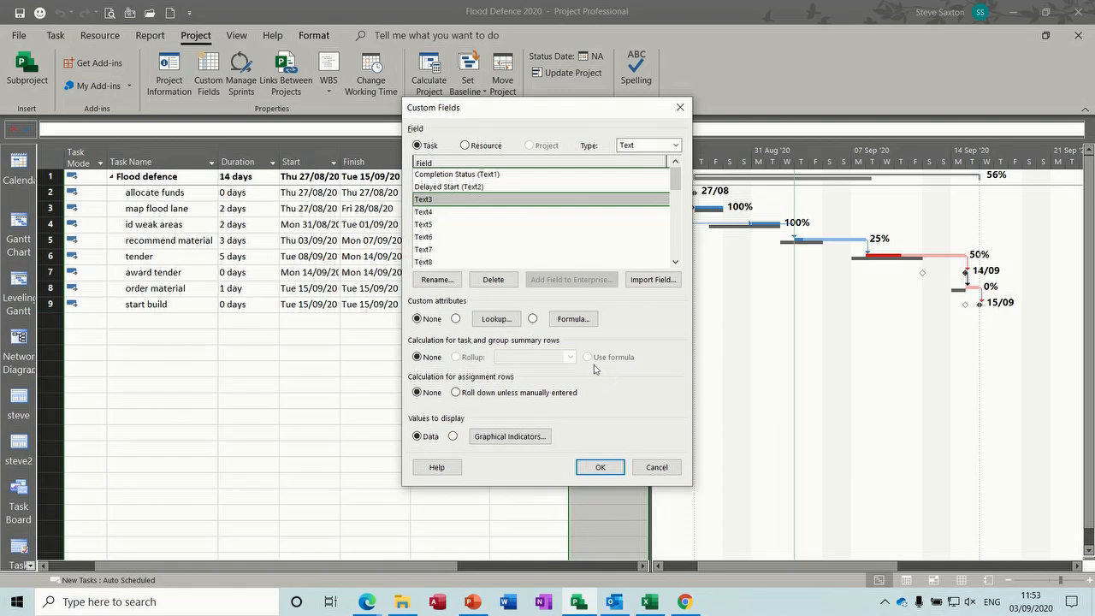
{"action": "left_click", "coordinate": [438, 283]}
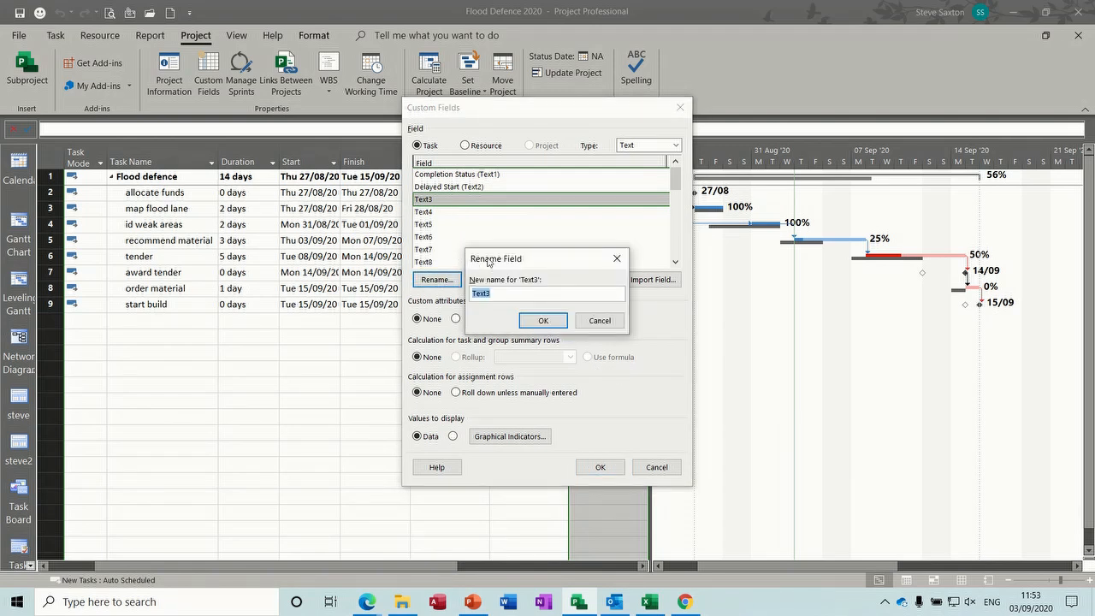
{"action": "type", "text": "Delayed Finish"}
{"action": "left_click", "coordinate": [543, 320]}
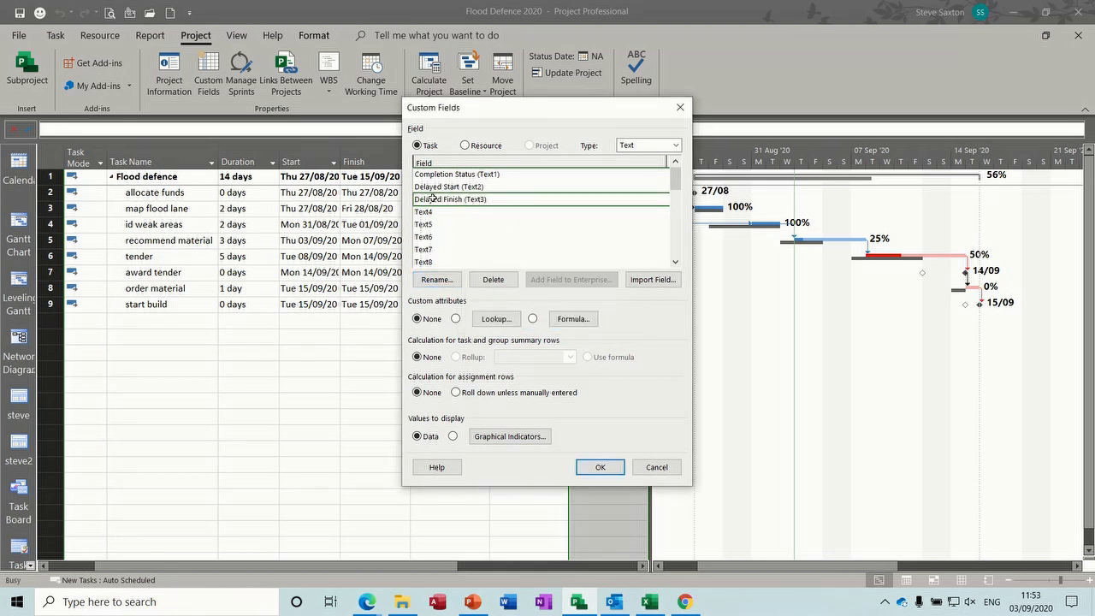
- Start a formula for the Delayed Finish field with an IIf function and clear its placeholder arguments
{"action": "left_click", "coordinate": [573, 319]}
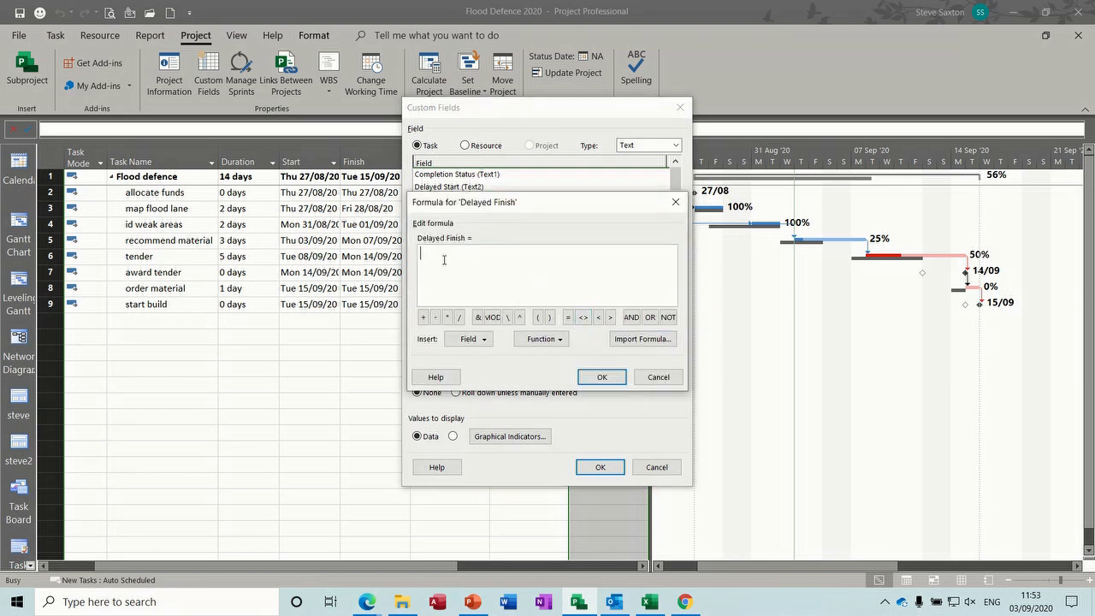
{"action": "left_click", "coordinate": [563, 339]}
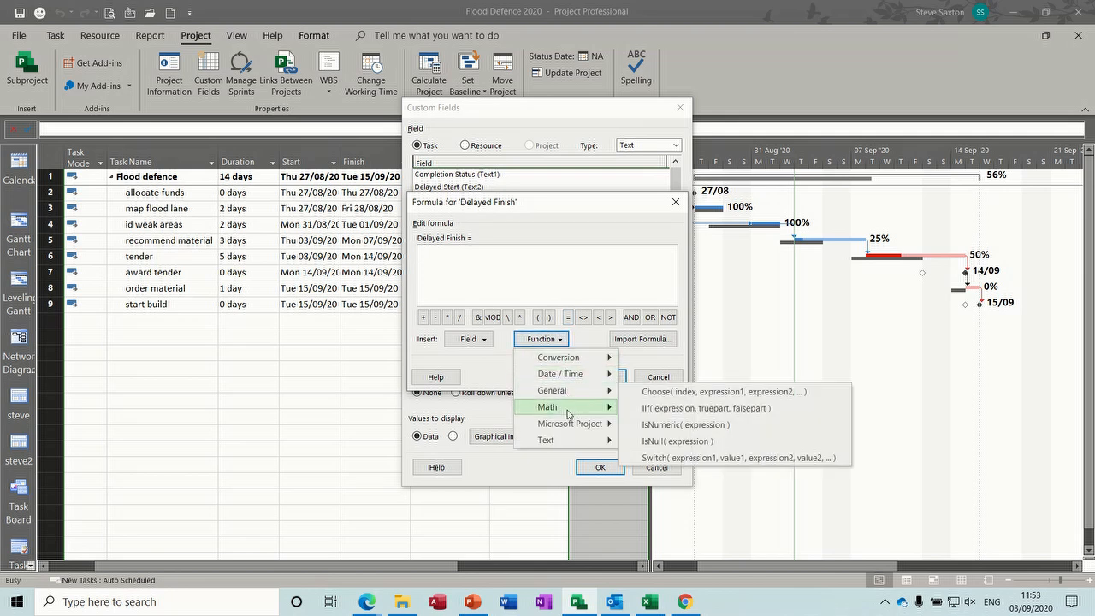
{"action": "mouse_move", "coordinate": [570, 390]}
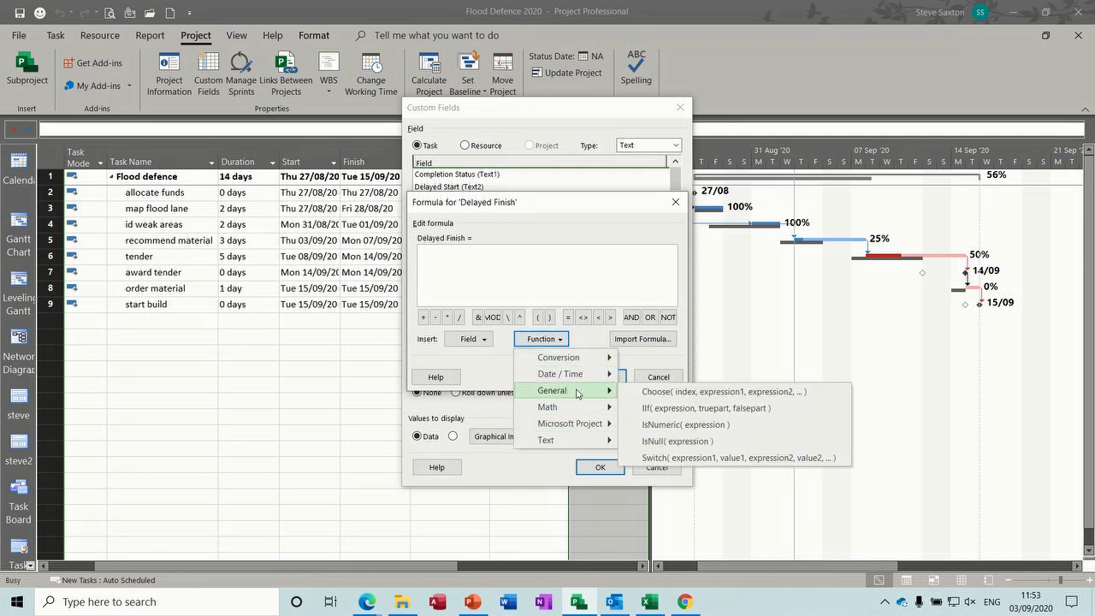
{"action": "left_click", "coordinate": [646, 408]}
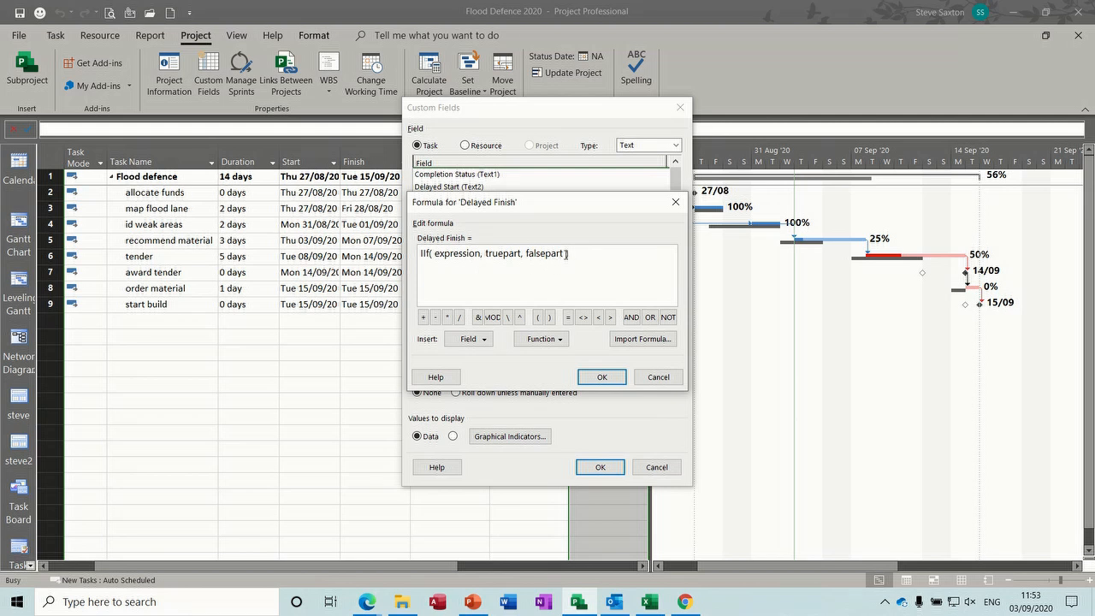
{"action": "left_click_drag", "start_coordinate": [565, 253], "coordinate": [435, 255]}
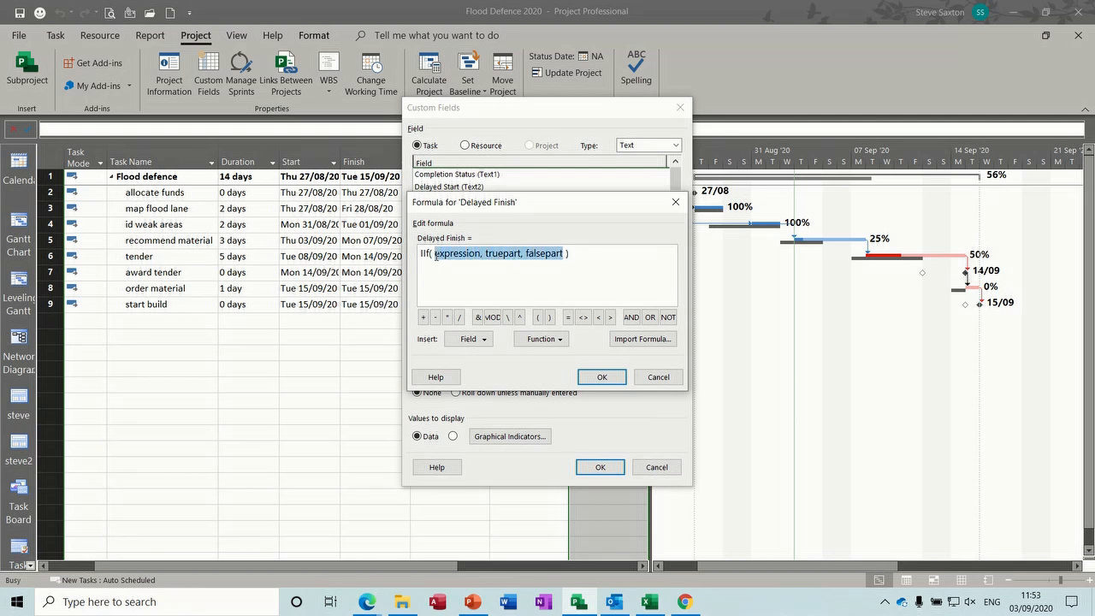
{"action": "key", "text": "Delete"}
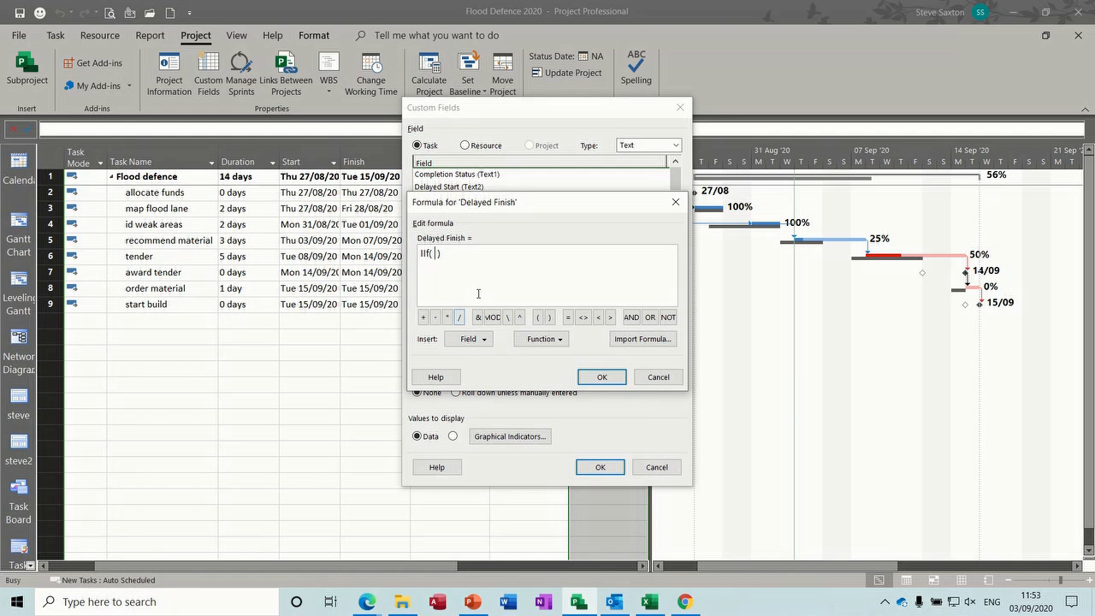
- Set the IIf condition of the Delayed Finish formula to [Actual Finish] > [Baseline Finish]
{"action": "left_click", "coordinate": [487, 343]}
{"action": "mouse_move", "coordinate": [494, 378]}
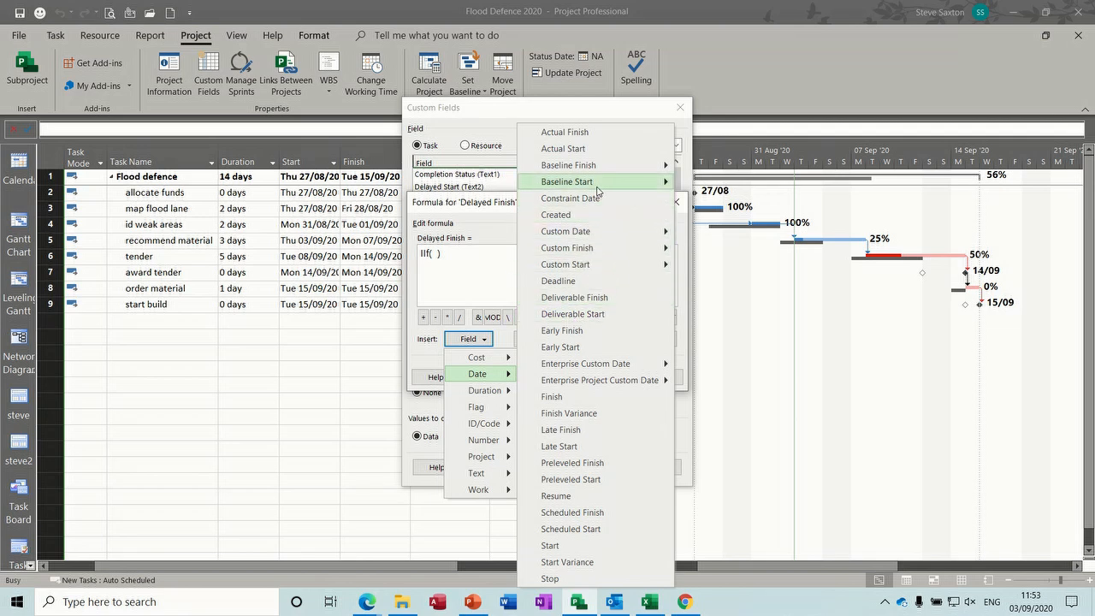
{"action": "mouse_move", "coordinate": [601, 170]}
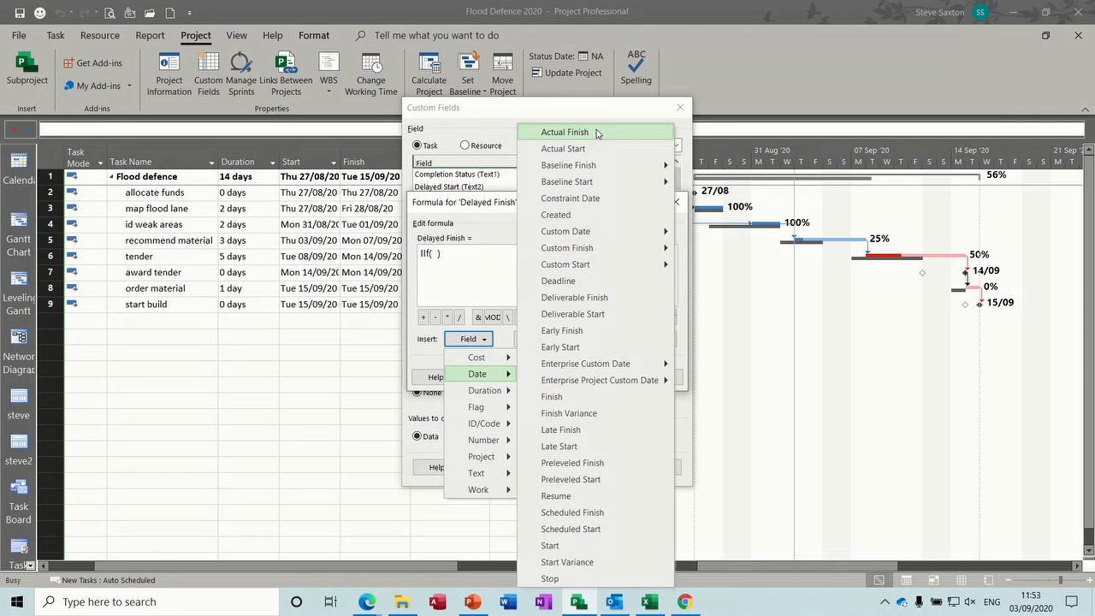
{"action": "left_click", "coordinate": [596, 133]}
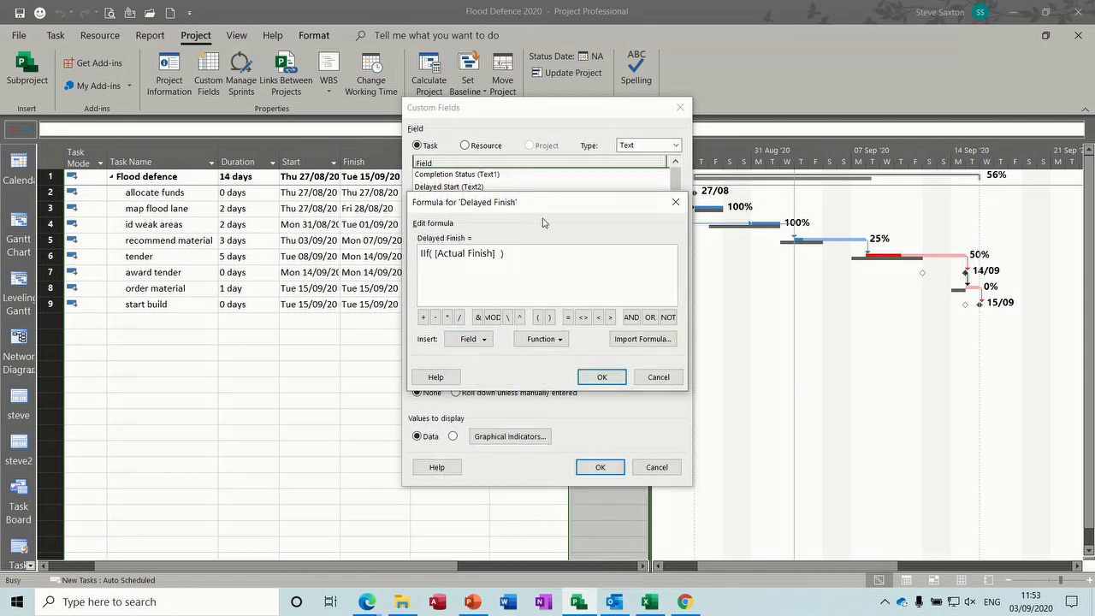
{"action": "type", "text": ">"}
{"action": "left_click", "coordinate": [477, 339]}
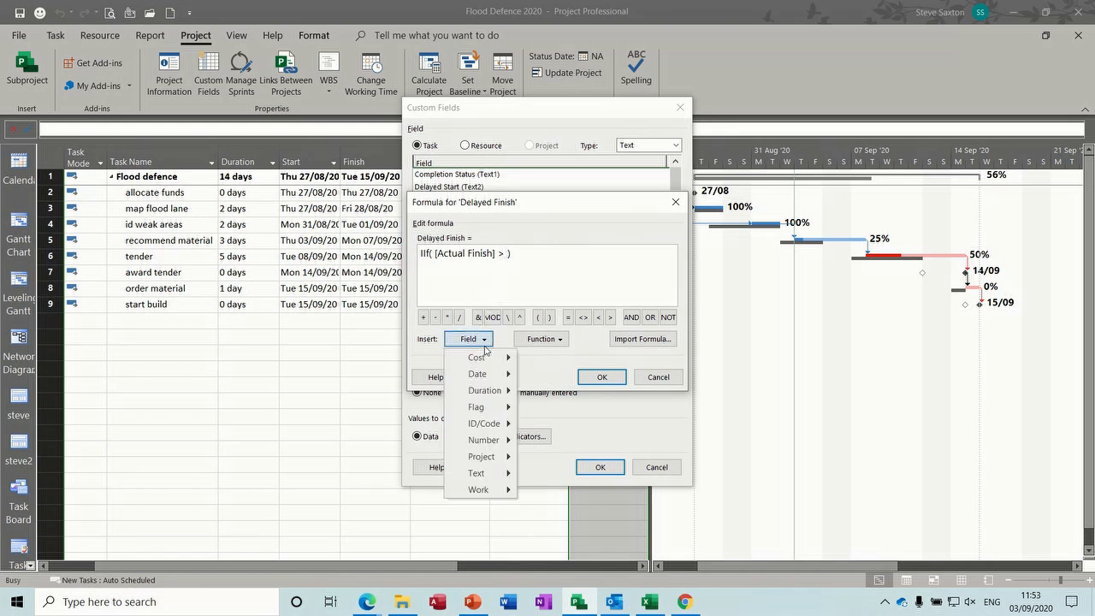
{"action": "mouse_move", "coordinate": [491, 376]}
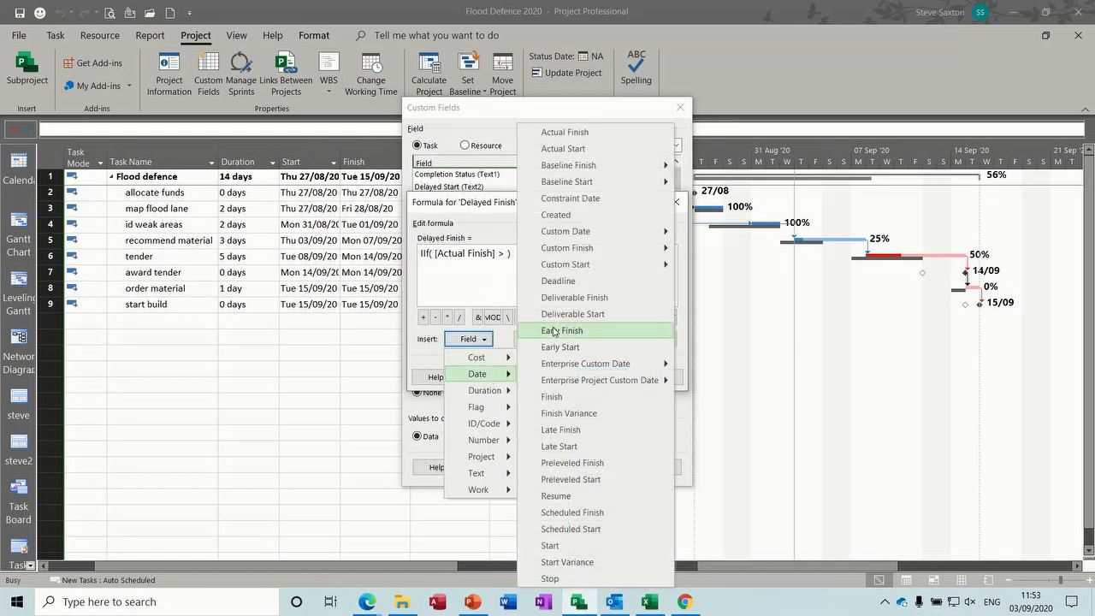
{"action": "mouse_move", "coordinate": [608, 168]}
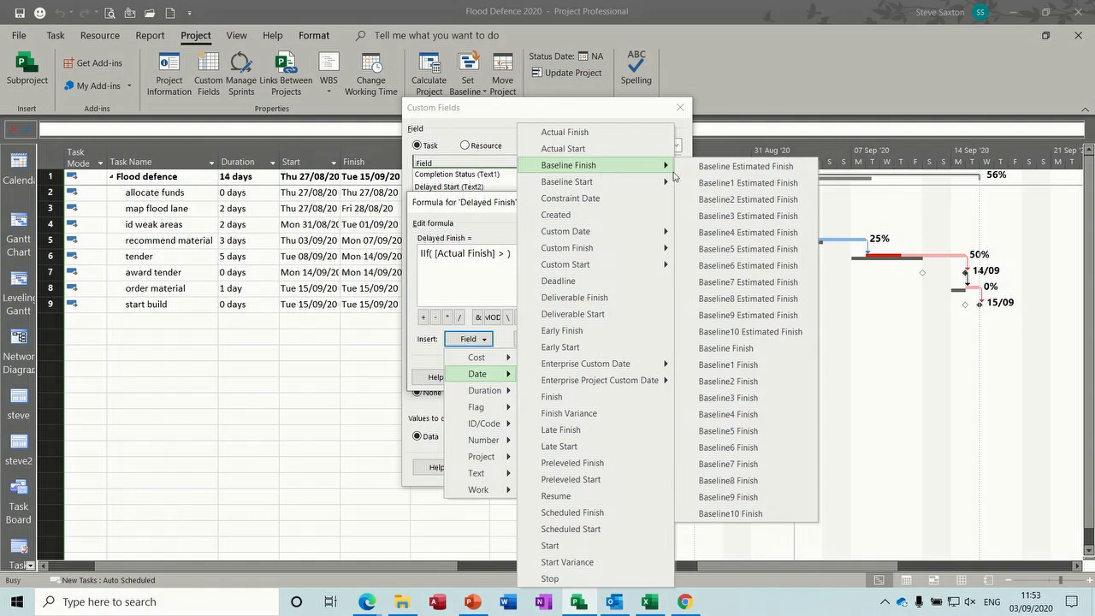
{"action": "left_click", "coordinate": [734, 348]}
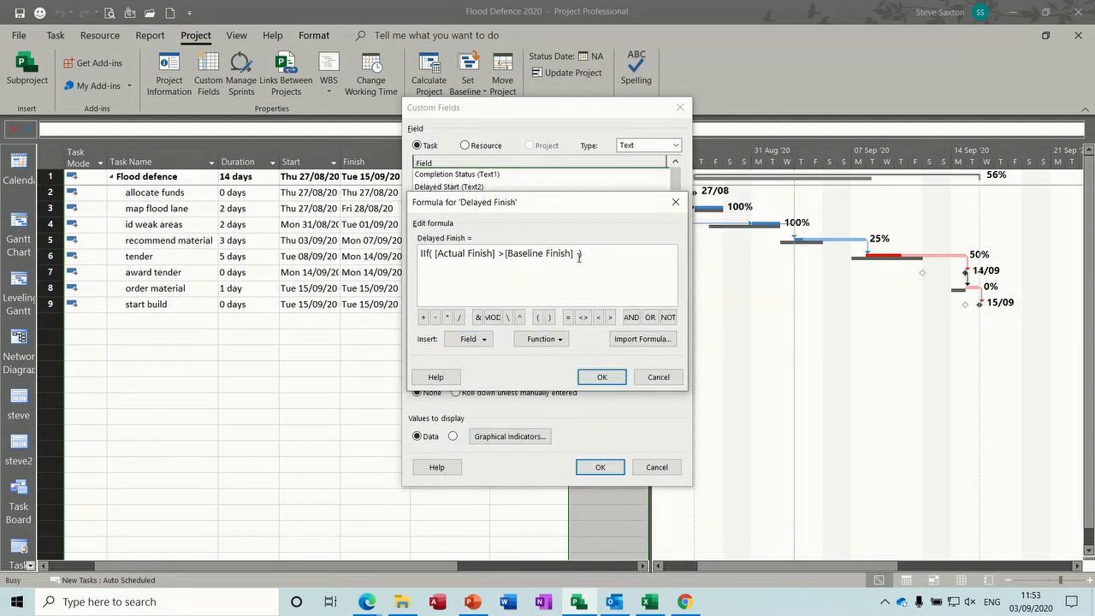
- Complete the Delayed Finish formula with the results "Delayed" and "On Time", and accept replacing the field's existing data
{"action": "type", "text": ",\"Delayed\","}
{"action": "left_click", "coordinate": [629, 258]}
{"action": "type", "text": "\","}
{"action": "type", "text": "On Time"}
{"action": "left_click", "coordinate": [602, 377]}
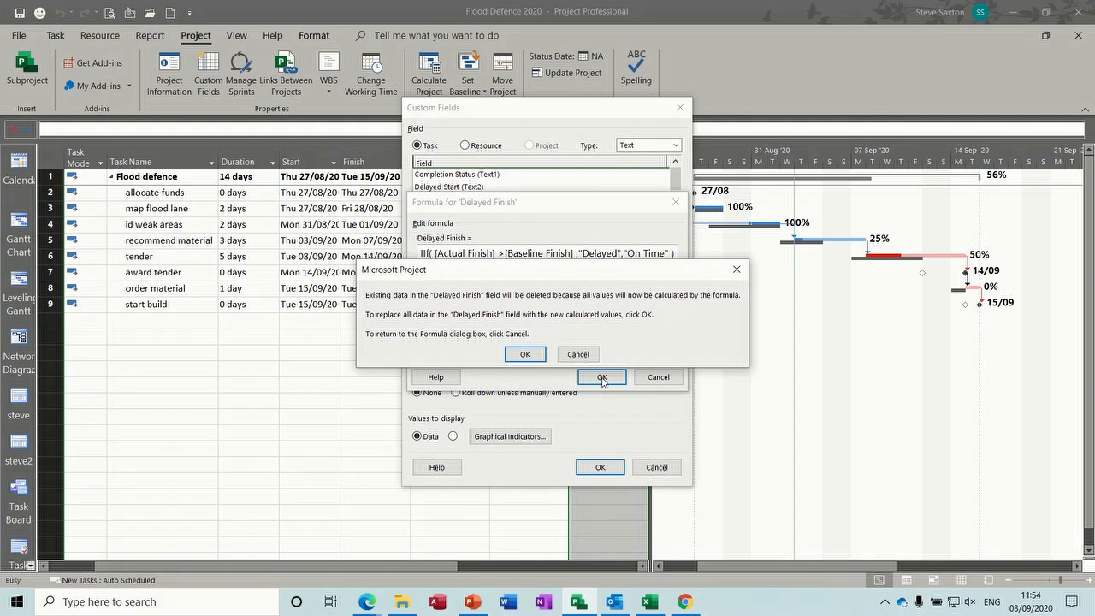
{"action": "left_click", "coordinate": [524, 354]}
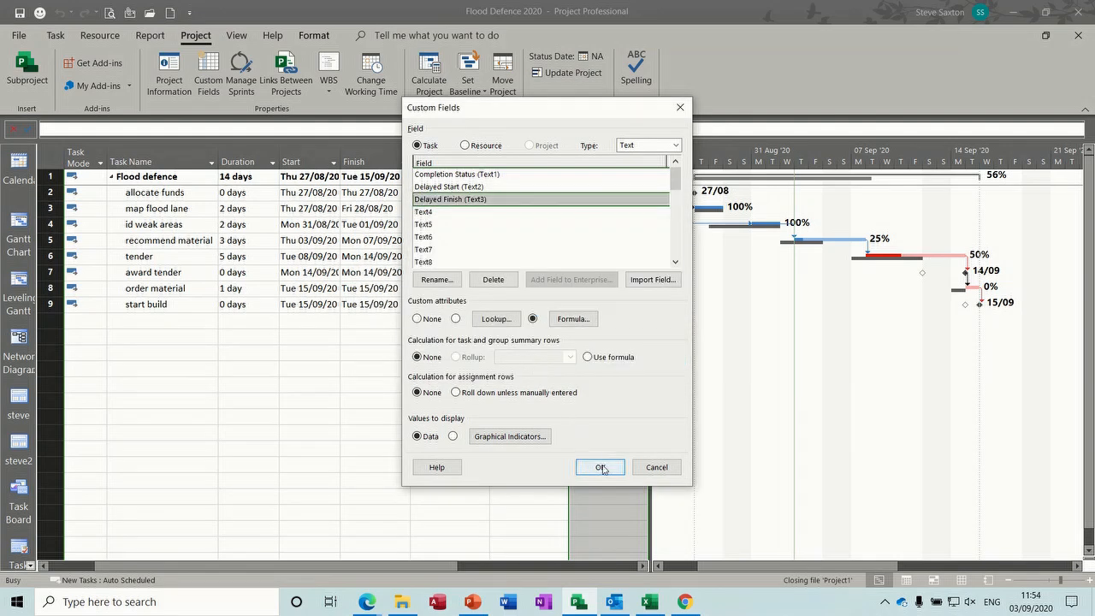
- Apply the Delayed Finish custom field settings and switch the task sheet to the Tracking table
{"action": "left_click", "coordinate": [600, 467]}
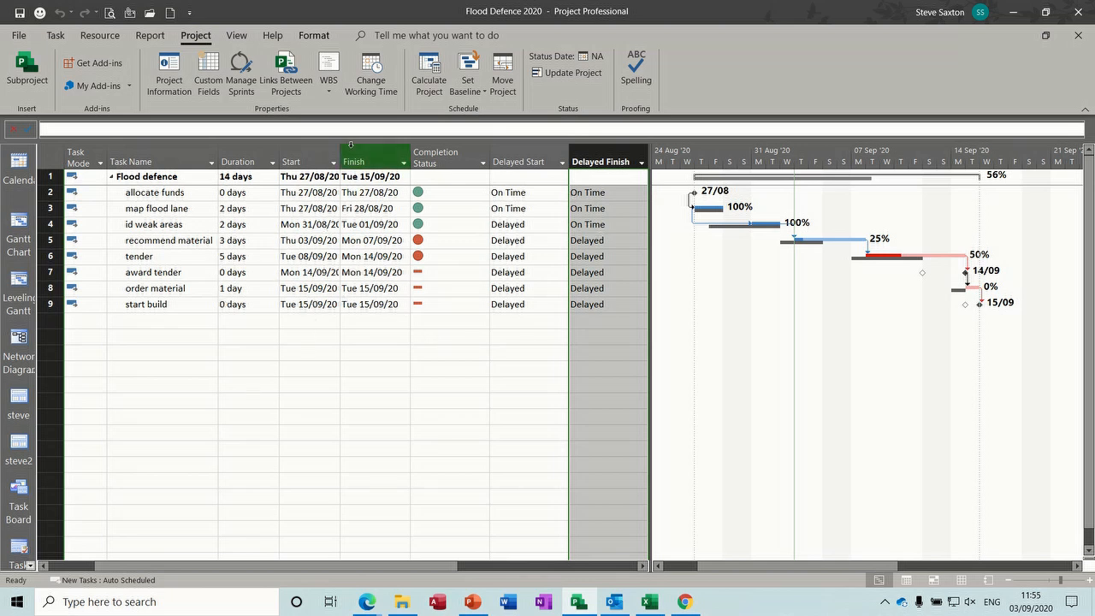
{"action": "left_click", "coordinate": [243, 39]}
{"action": "left_click", "coordinate": [419, 81]}
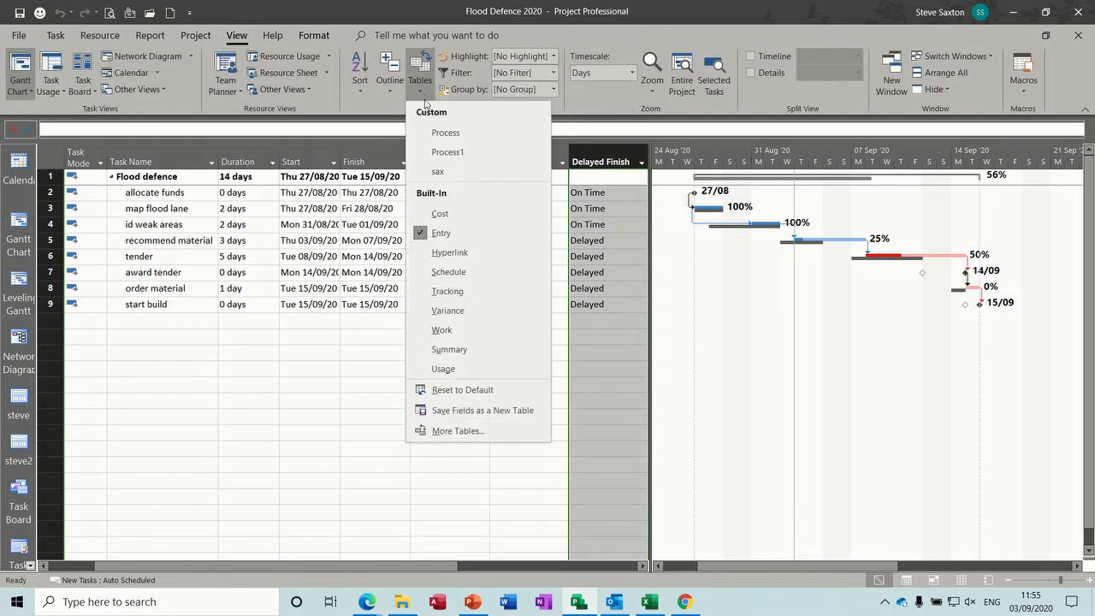
{"action": "left_click", "coordinate": [446, 290]}
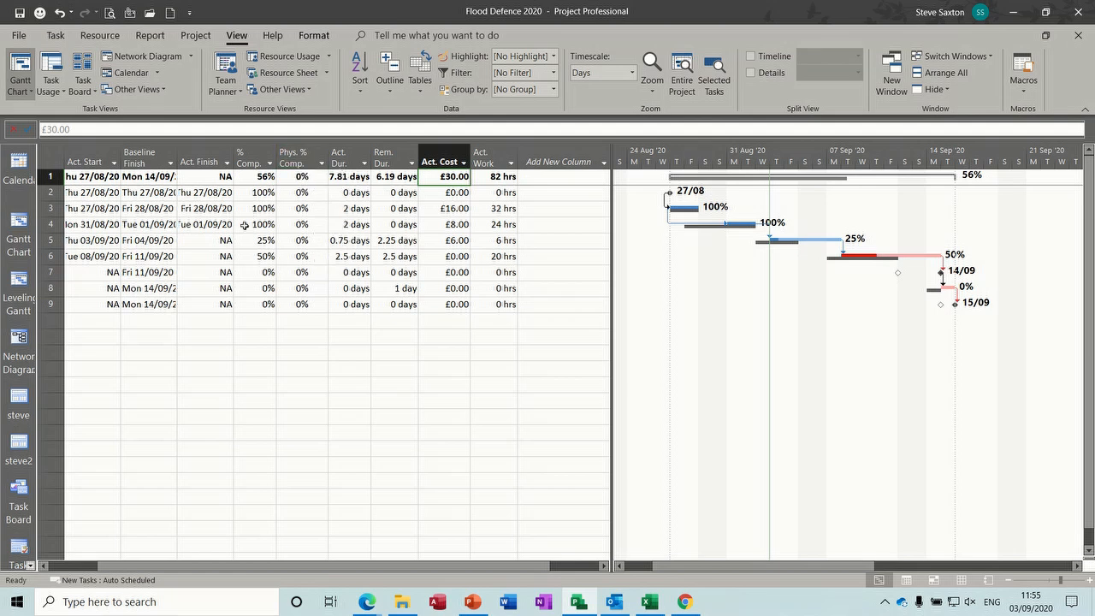
- Insert a Baseline Duration column before the actual finish column and select the baseline duration of "id weak areas"
{"action": "right_click", "coordinate": [204, 153]}
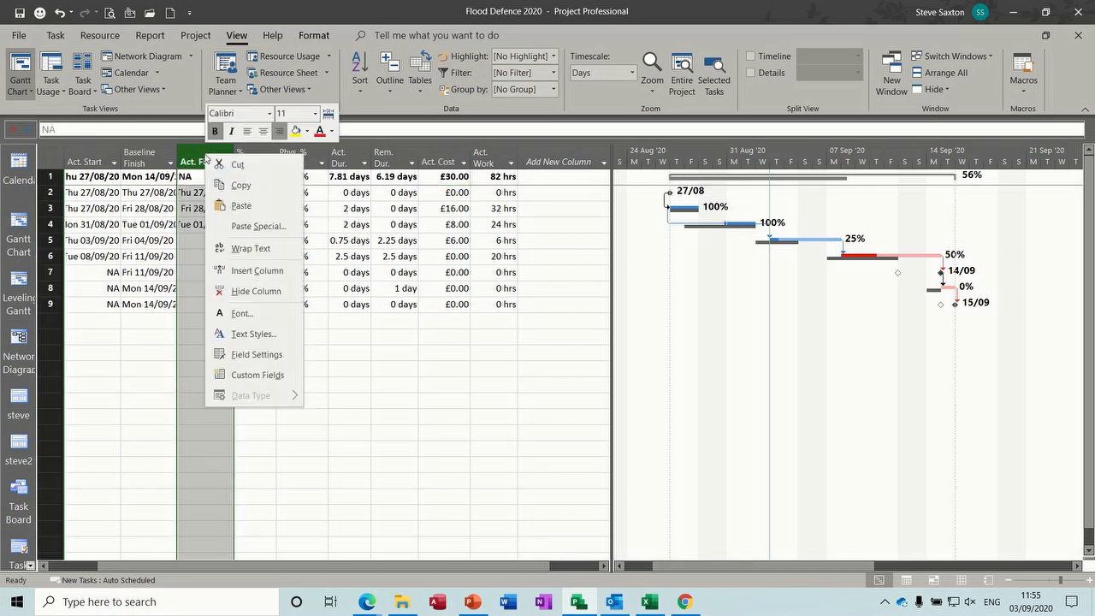
{"action": "left_click", "coordinate": [229, 270]}
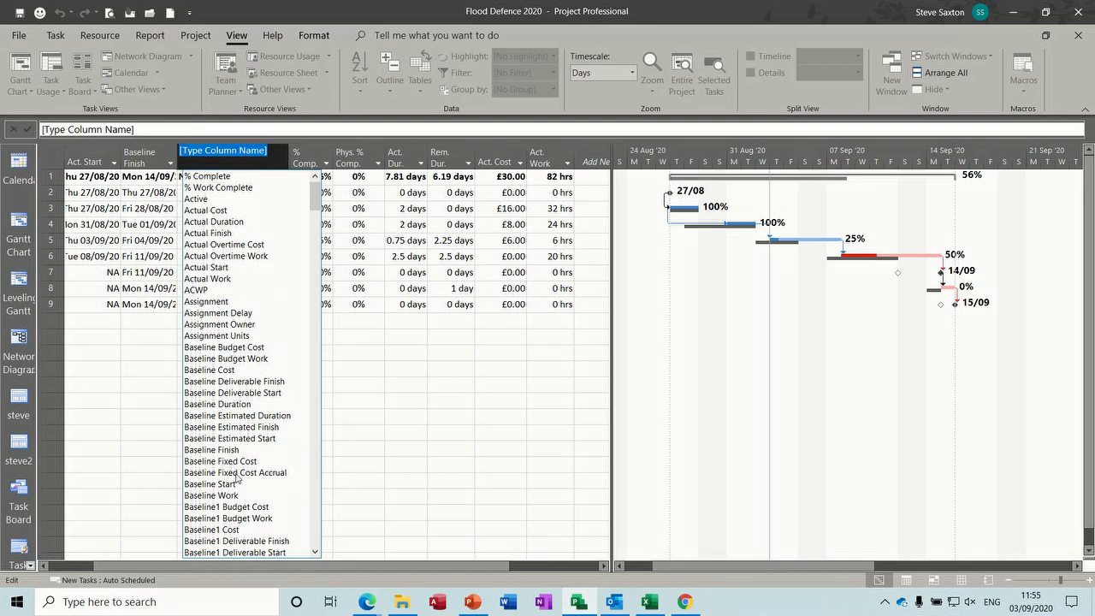
{"action": "left_click", "coordinate": [230, 406]}
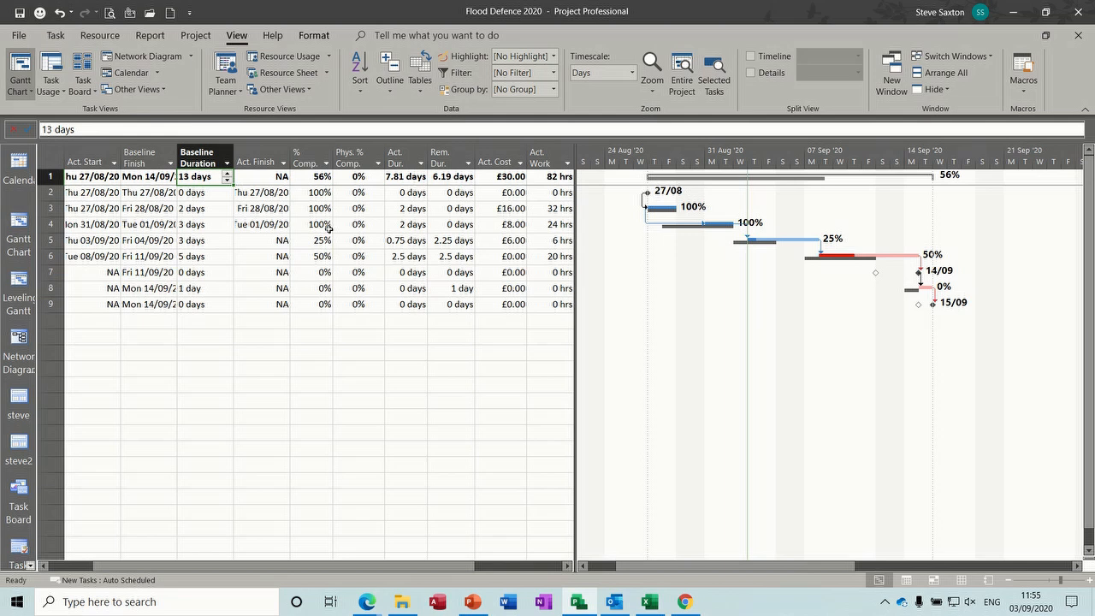
{"action": "left_click", "coordinate": [200, 225]}
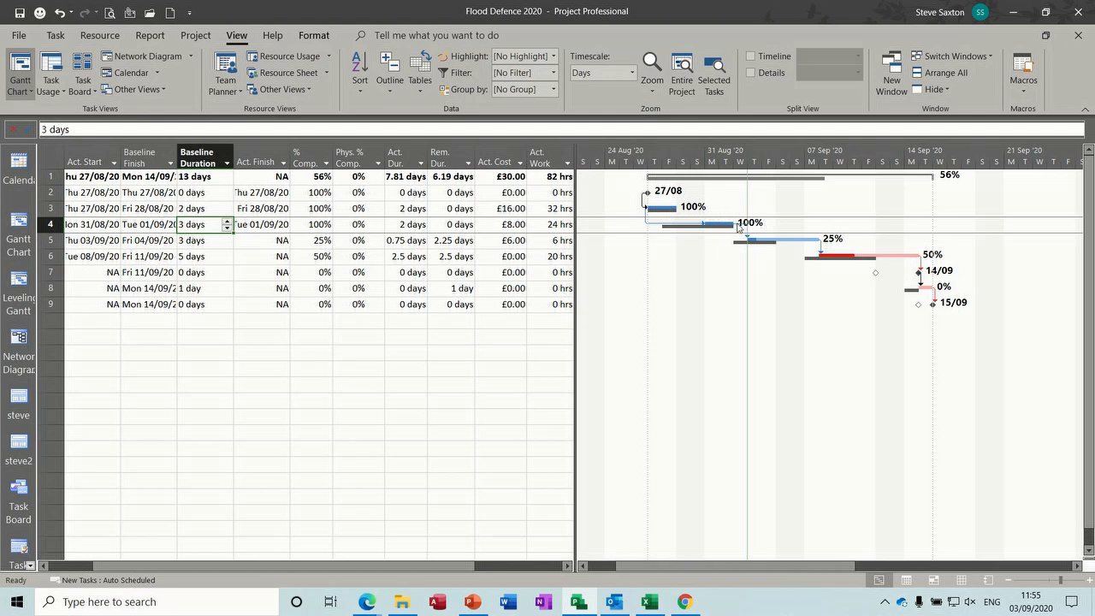
{"action": "mouse_move", "coordinate": [760, 227]}
- Switch back to the Entry table and widen the sheet area to include the Delayed Finish column
{"action": "left_click", "coordinate": [421, 91]}
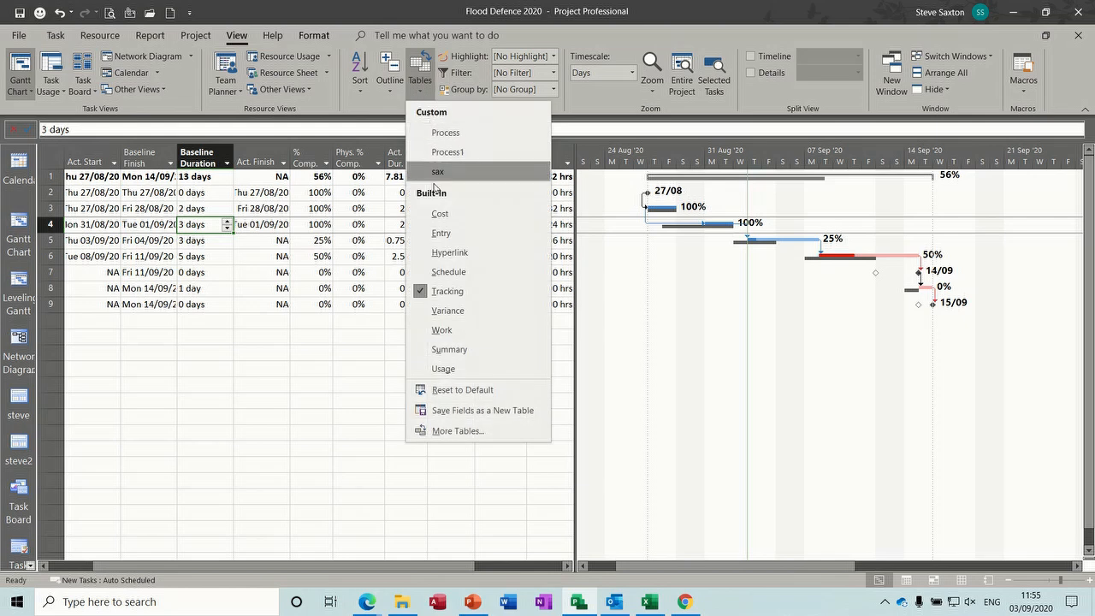
{"action": "left_click", "coordinate": [441, 232]}
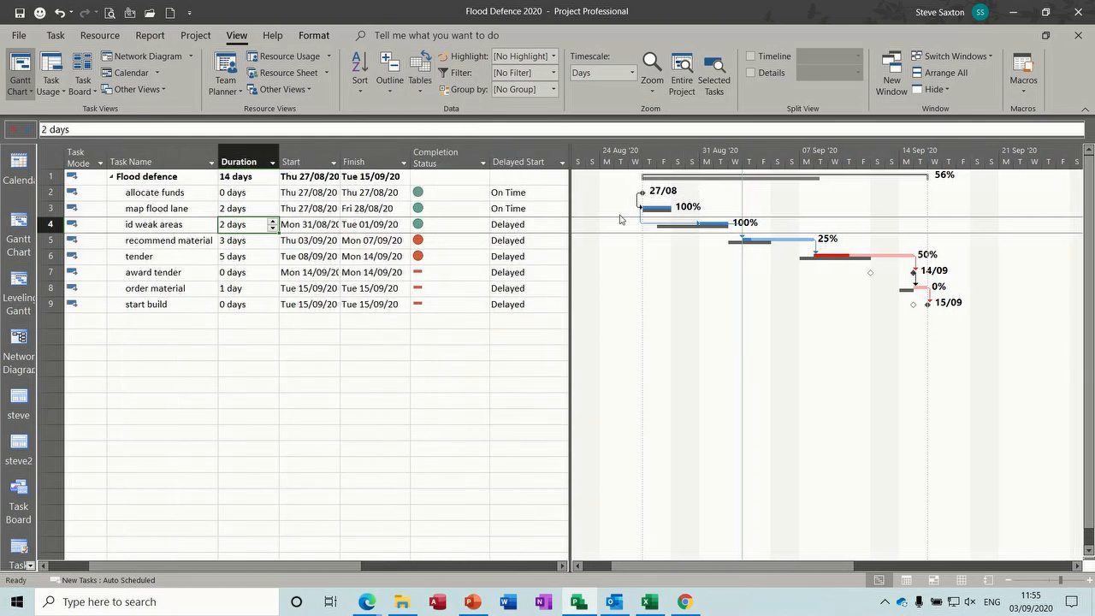
{"action": "left_click_drag", "start_coordinate": [569, 209], "coordinate": [749, 214]}
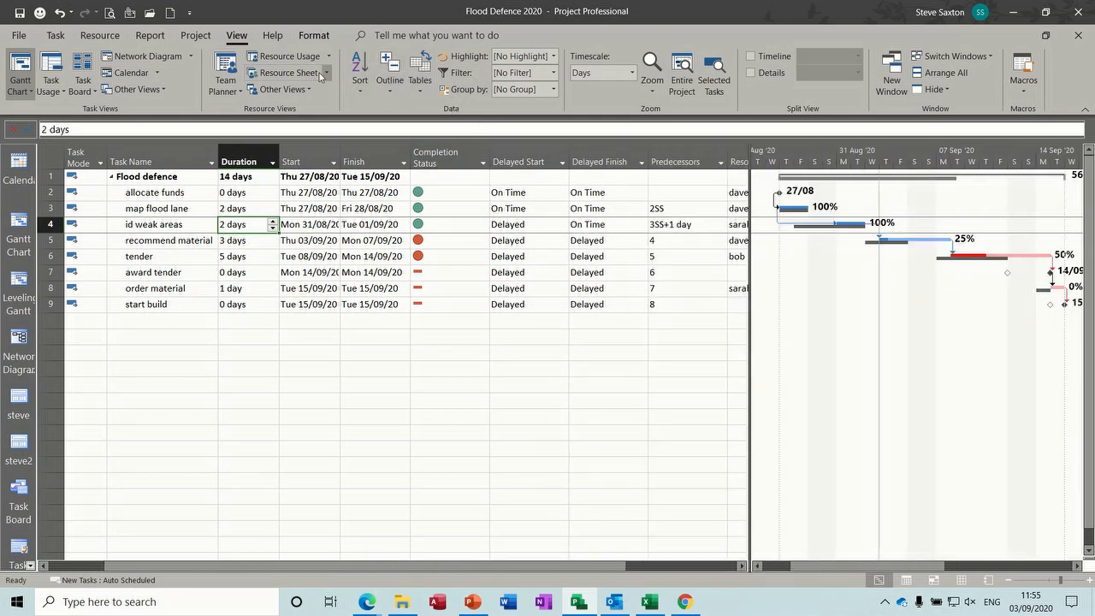
- Save the current fields as a new table named "Delayed Status"
{"action": "left_click", "coordinate": [420, 85]}
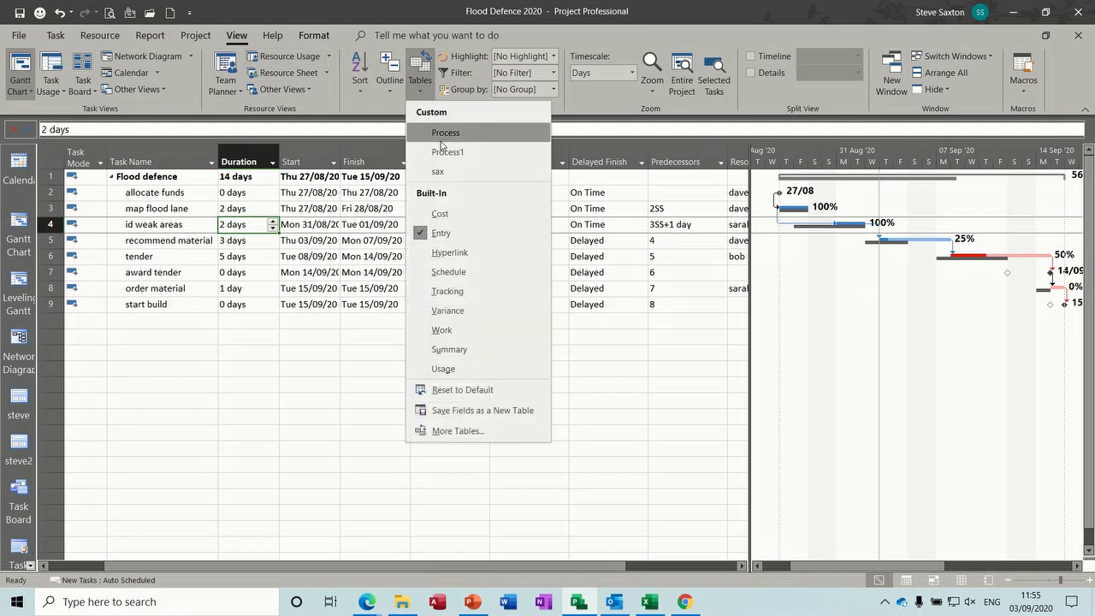
{"action": "left_click", "coordinate": [439, 411]}
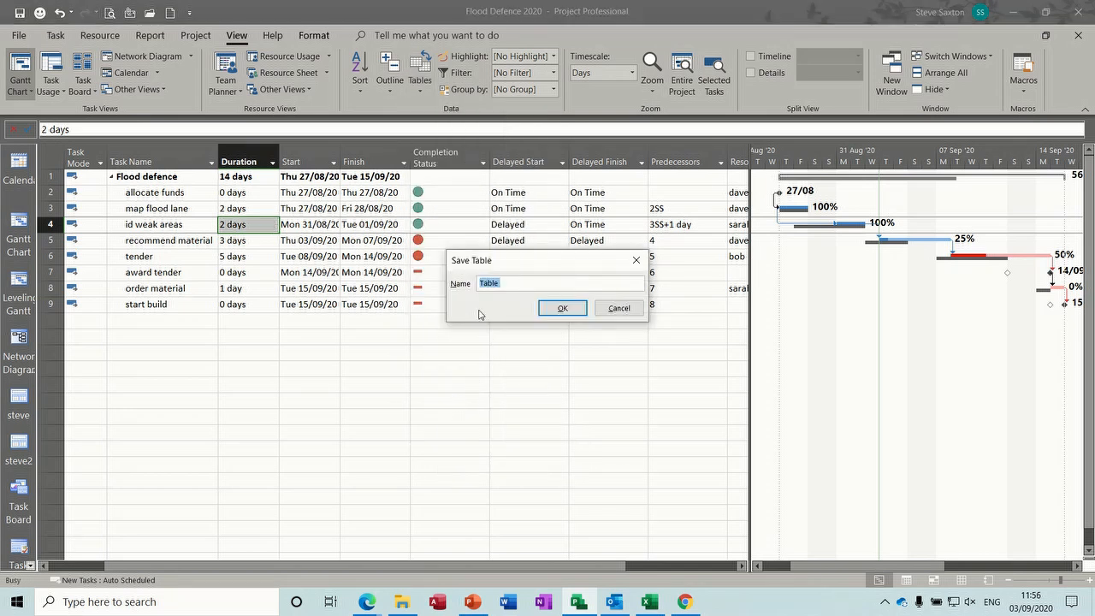
{"action": "type", "text": "Delayed Status"}
{"action": "left_click", "coordinate": [563, 311]}
- Switch to the Entry table and remove its Completion Status, Delayed Start and Delayed Finish columns
{"action": "left_click", "coordinate": [443, 151]}
{"action": "left_click_drag", "start_coordinate": [443, 151], "coordinate": [571, 158]}
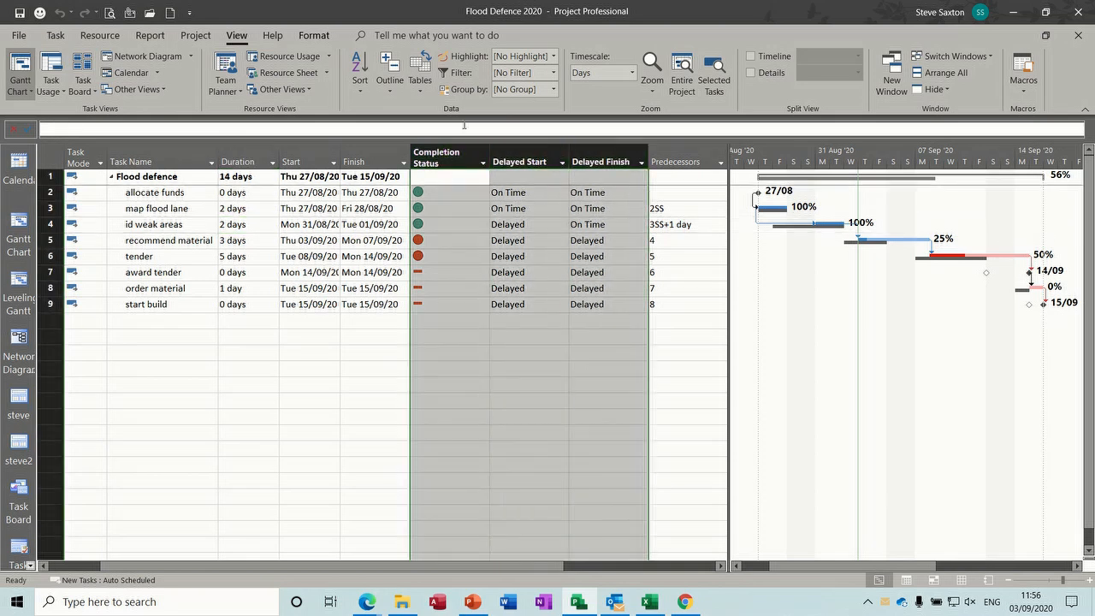
{"action": "left_click", "coordinate": [420, 73]}
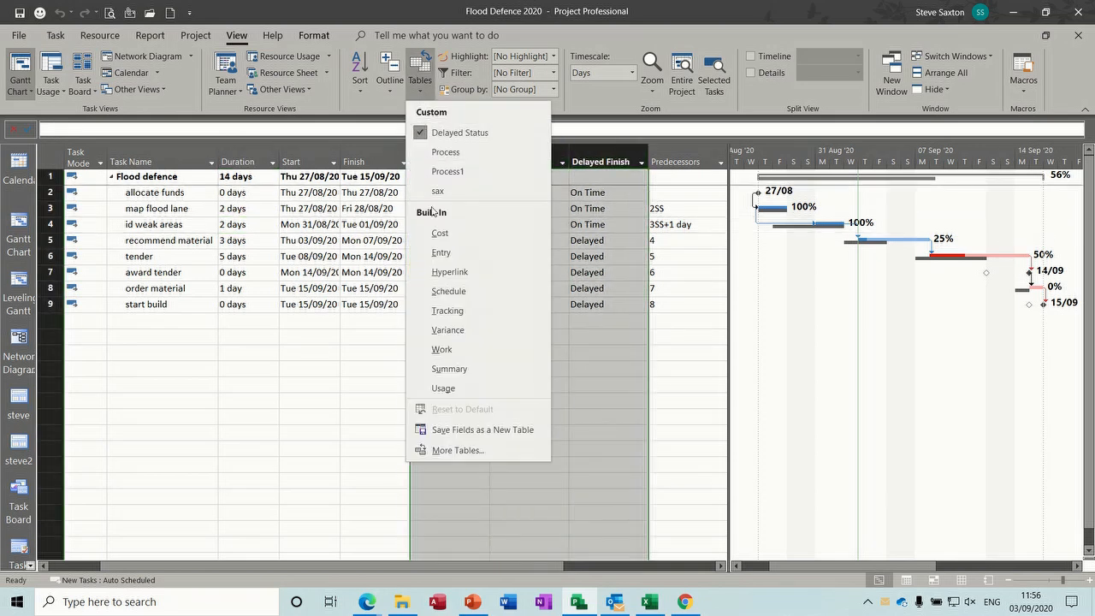
{"action": "left_click", "coordinate": [434, 250]}
{"action": "left_click_drag", "start_coordinate": [444, 151], "coordinate": [585, 160]}
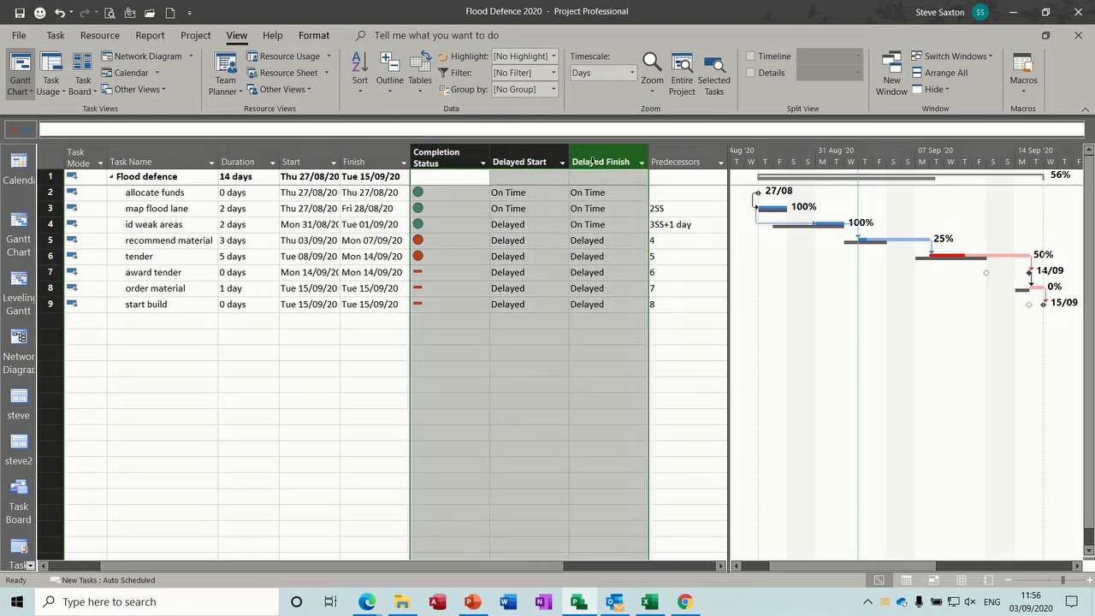
{"action": "key", "text": "Delete"}
{"action": "left_click", "coordinate": [401, 228]}
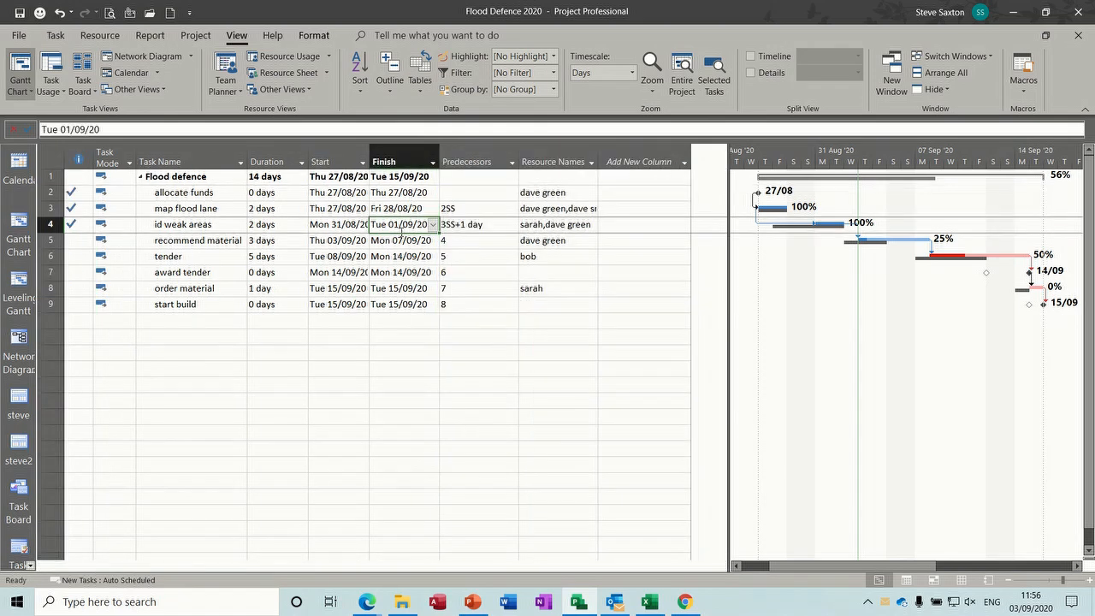
- Display the Delayed Status table and widen the sheet area to include its Delayed Start and Delayed Finish columns
{"action": "left_click_drag", "start_coordinate": [727, 250], "coordinate": [519, 248]}
{"action": "left_click", "coordinate": [421, 84]}
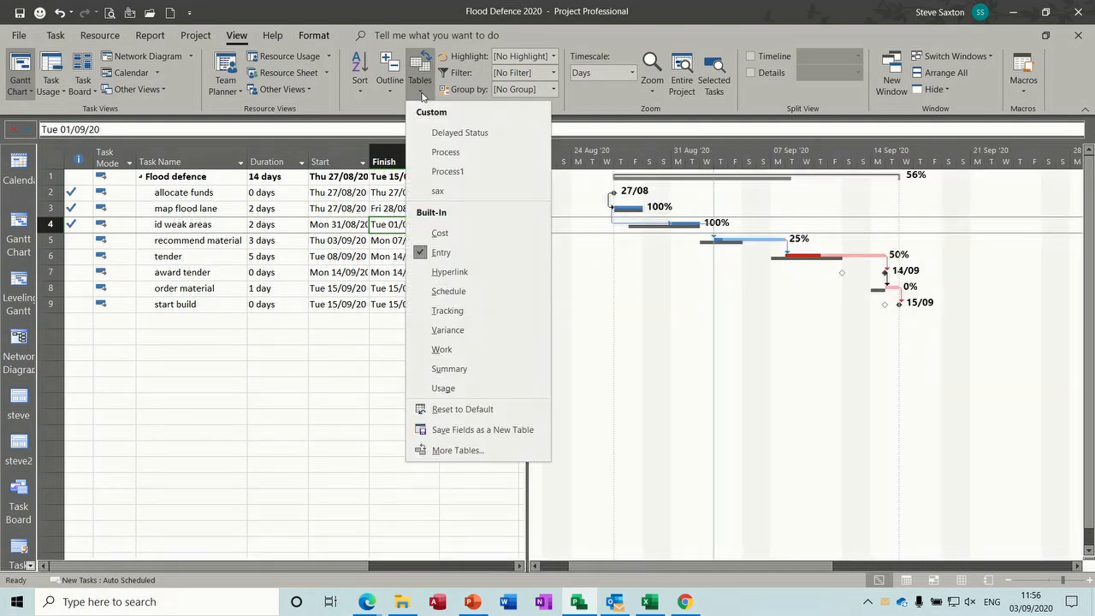
{"action": "left_click", "coordinate": [484, 136]}
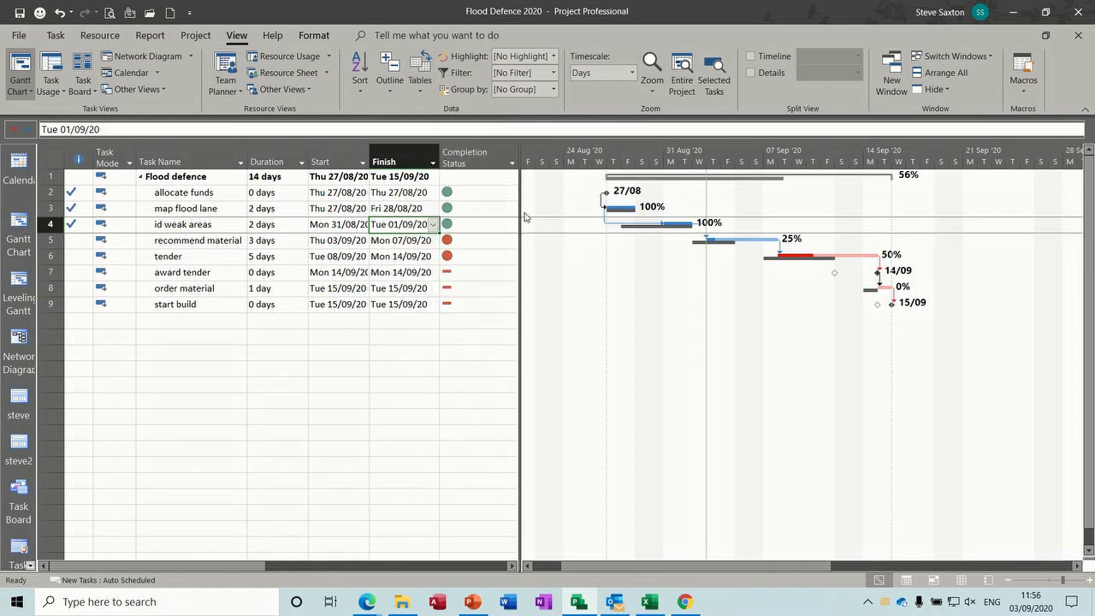
{"action": "left_click_drag", "start_coordinate": [521, 216], "coordinate": [729, 208]}
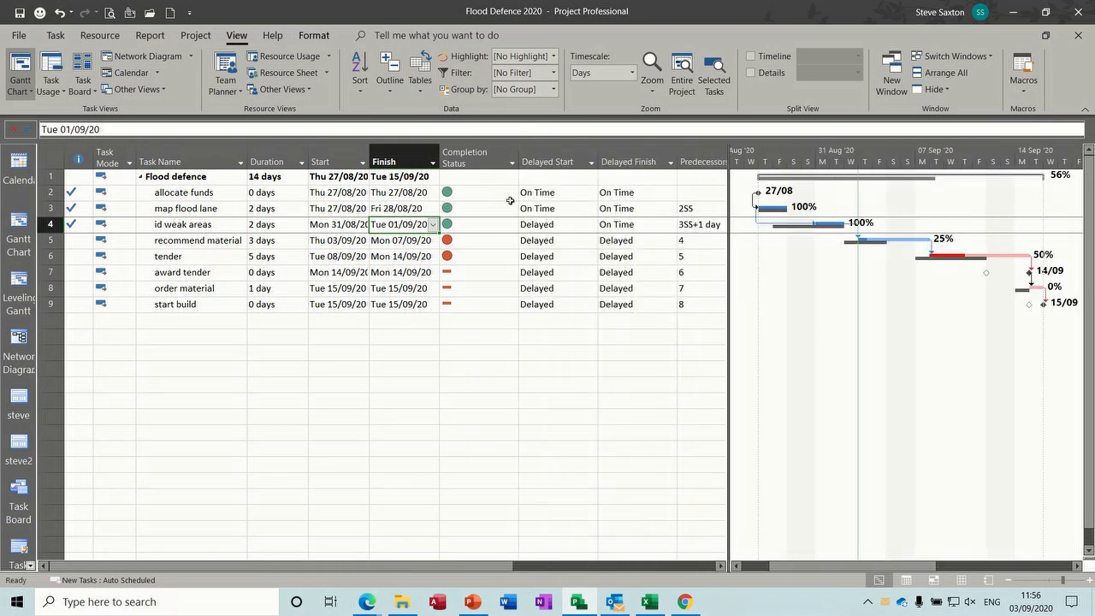
- View the custom tables Process, Process1 and sax one after another
{"action": "left_click", "coordinate": [420, 81]}
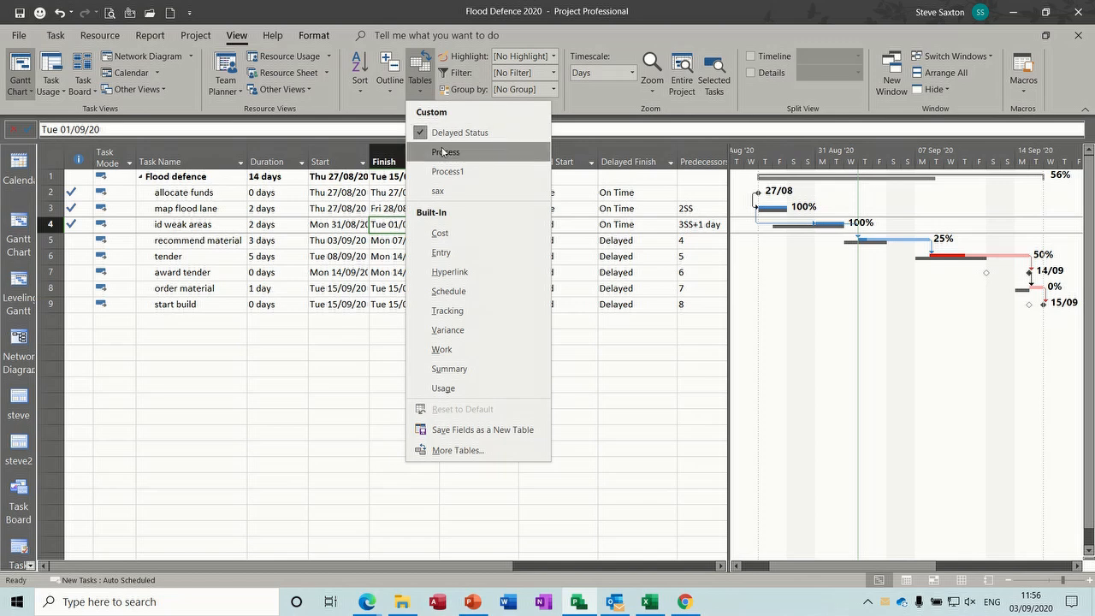
{"action": "left_click", "coordinate": [462, 153]}
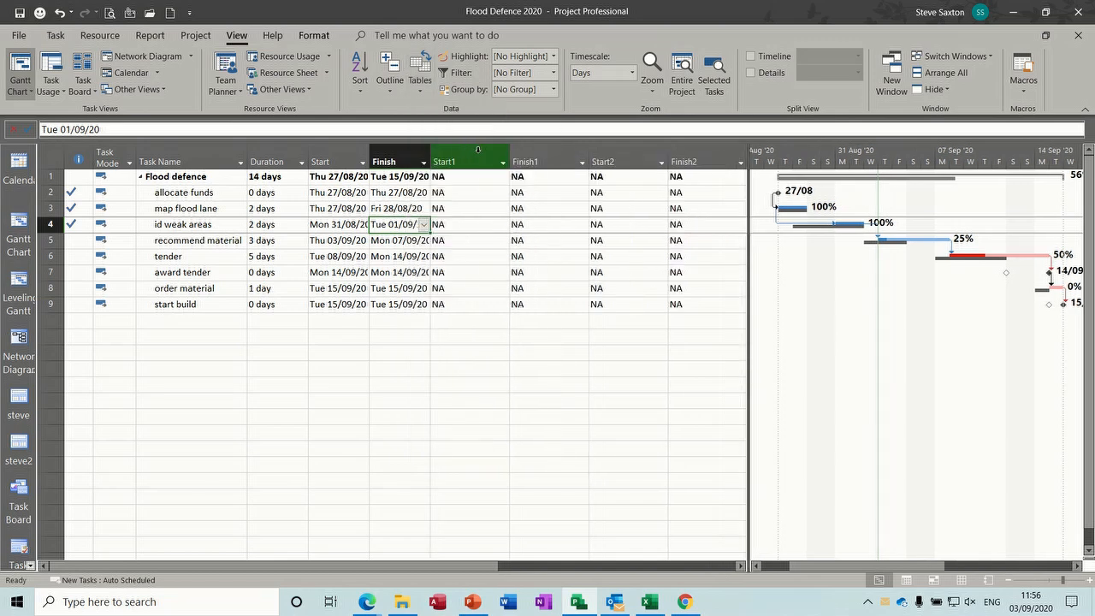
{"action": "left_click", "coordinate": [418, 81]}
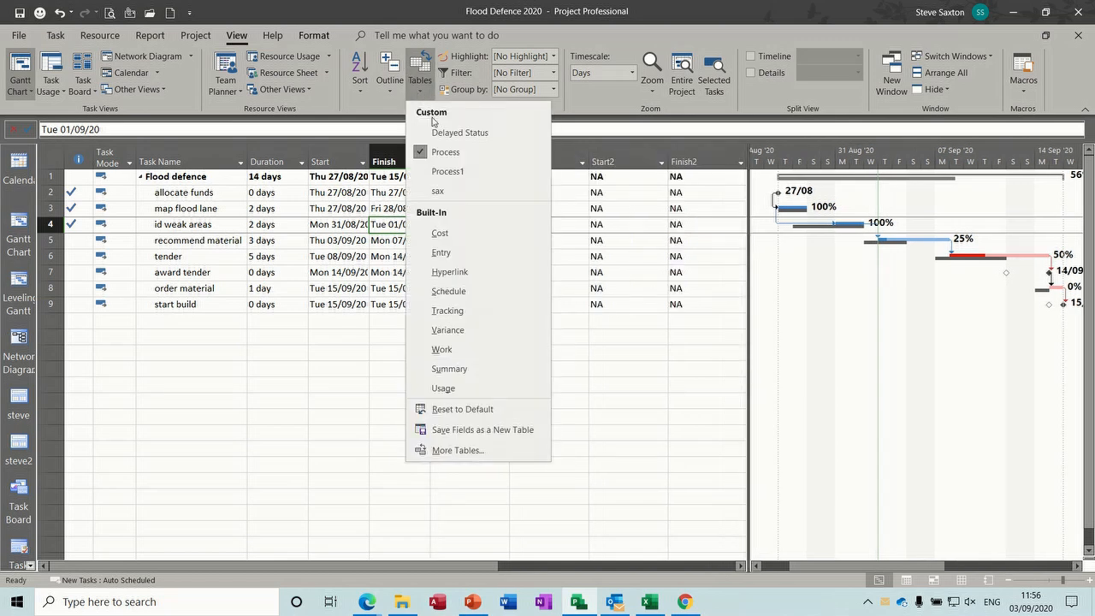
{"action": "left_click", "coordinate": [449, 169]}
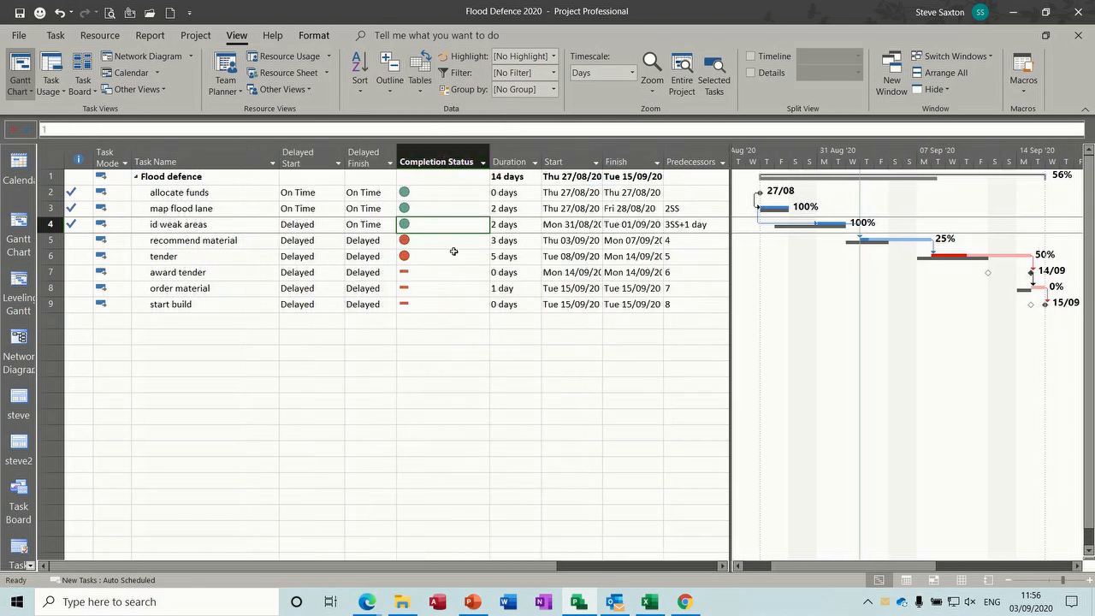
{"action": "left_click", "coordinate": [418, 95]}
{"action": "left_click", "coordinate": [435, 190]}
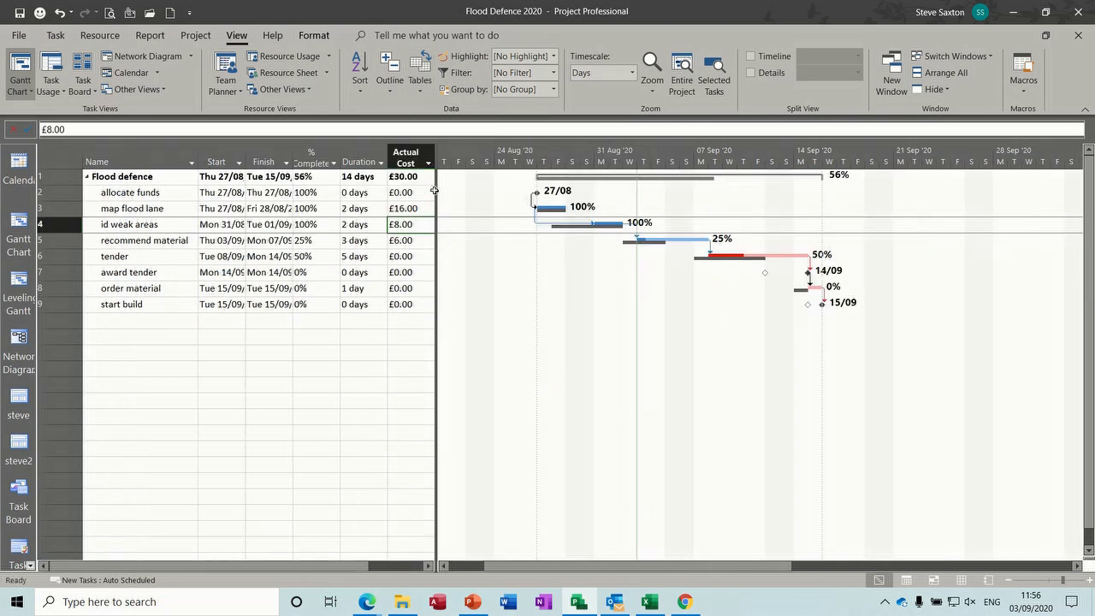
{"action": "left_click_drag", "start_coordinate": [437, 190], "coordinate": [454, 158]}
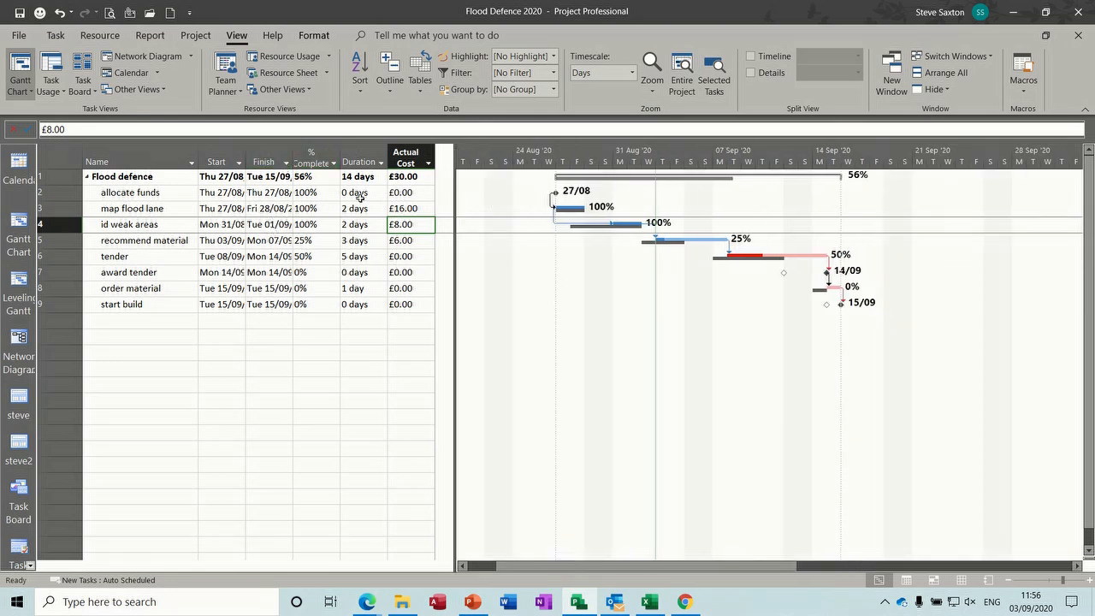
- Return to the Delayed Status table, and open the full list of task tables and cancel it
{"action": "left_click", "coordinate": [422, 94]}
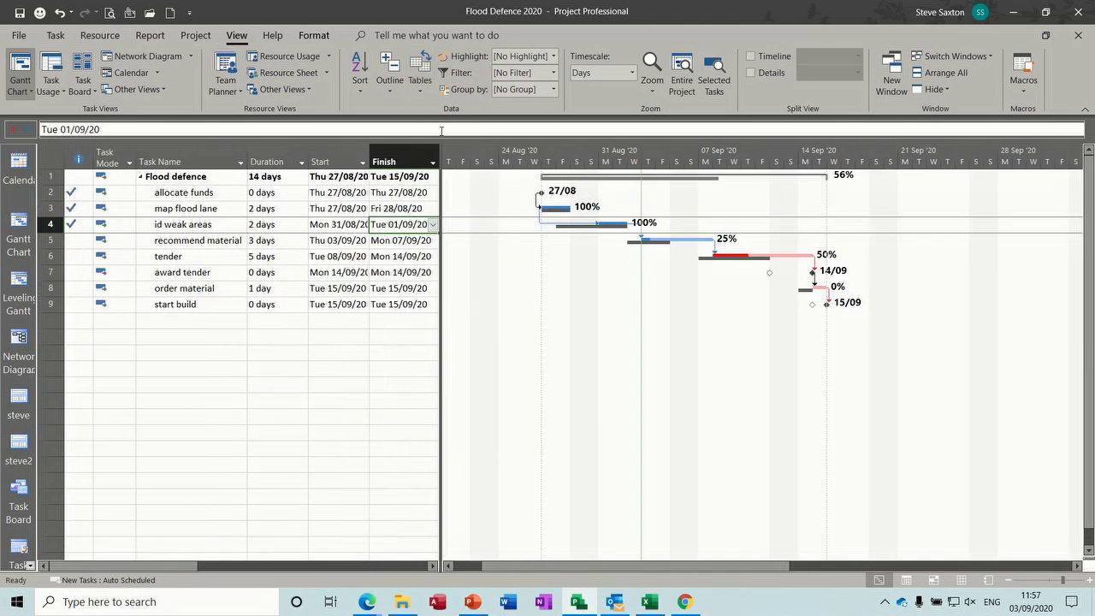
{"action": "left_click_drag", "start_coordinate": [440, 178], "coordinate": [566, 177]}
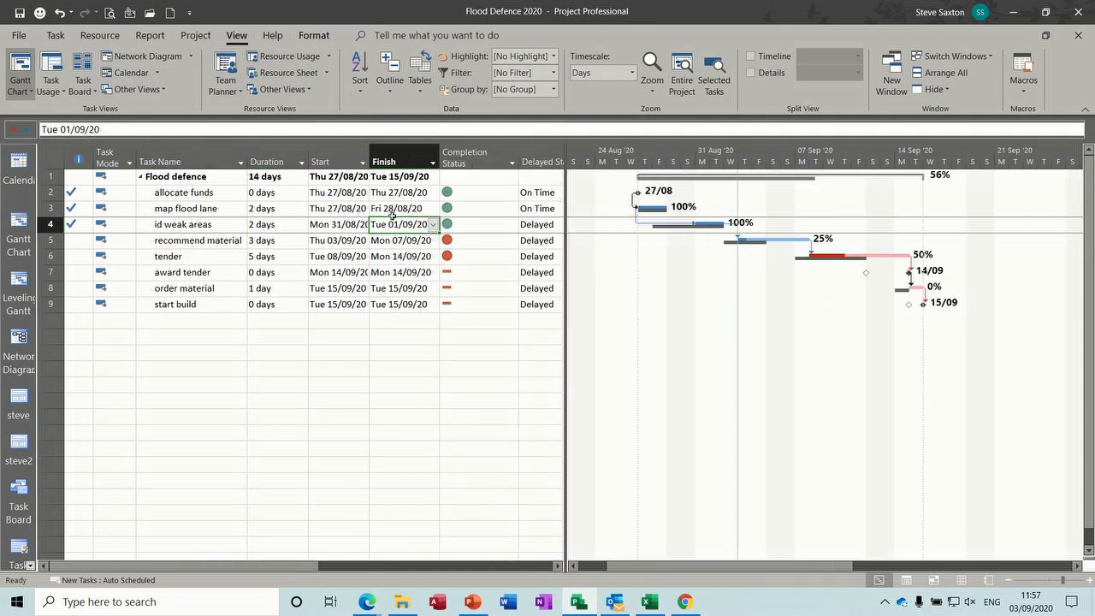
{"action": "left_click", "coordinate": [420, 84]}
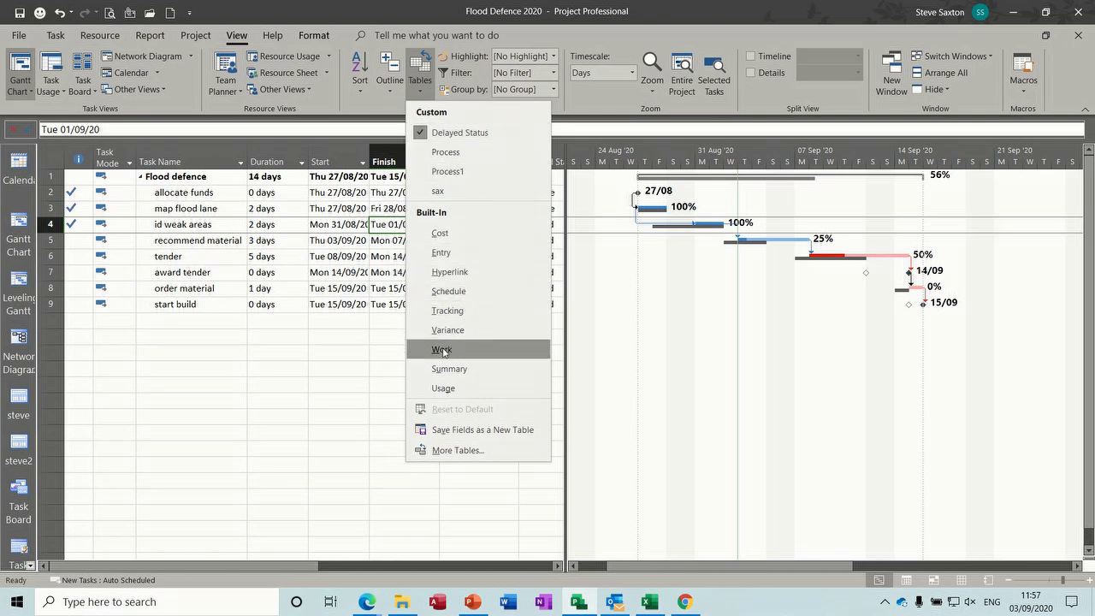
{"action": "left_click", "coordinate": [454, 454]}
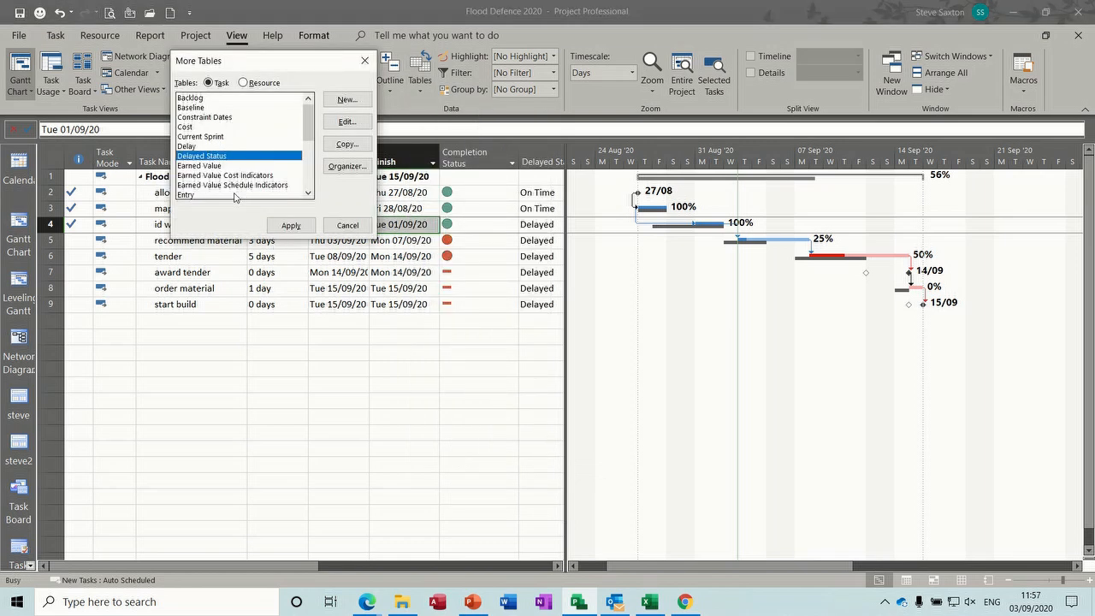
{"action": "left_click", "coordinate": [347, 225]}
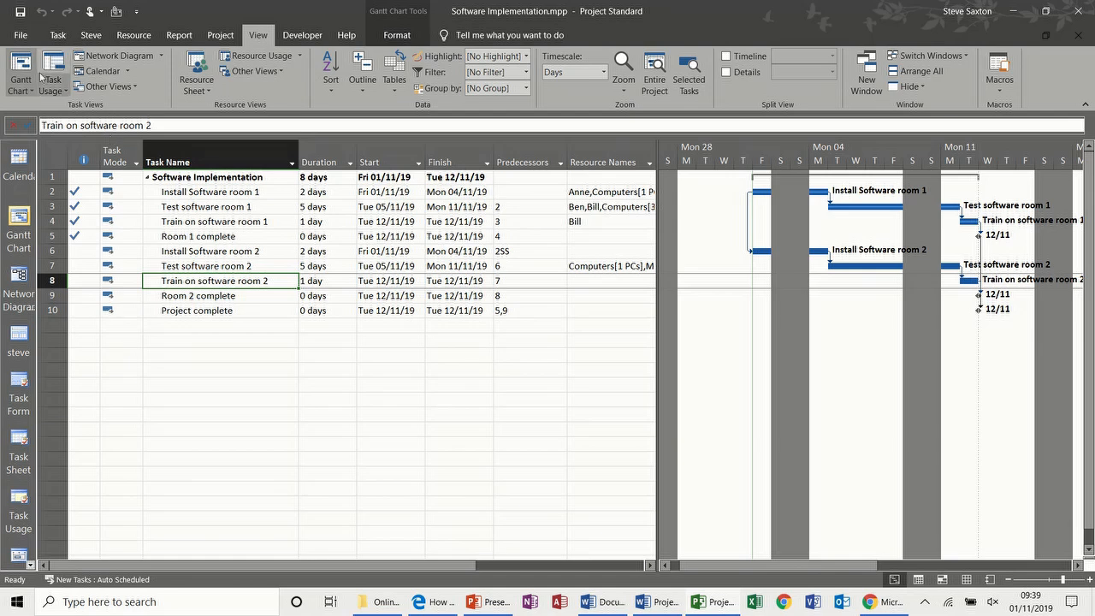
- Save the project as an Excel Workbook (*.xlsx) named Software Implementation.xlsx on the Desktop, starting the Export Wizard
{"action": "left_click", "coordinate": [21, 36]}
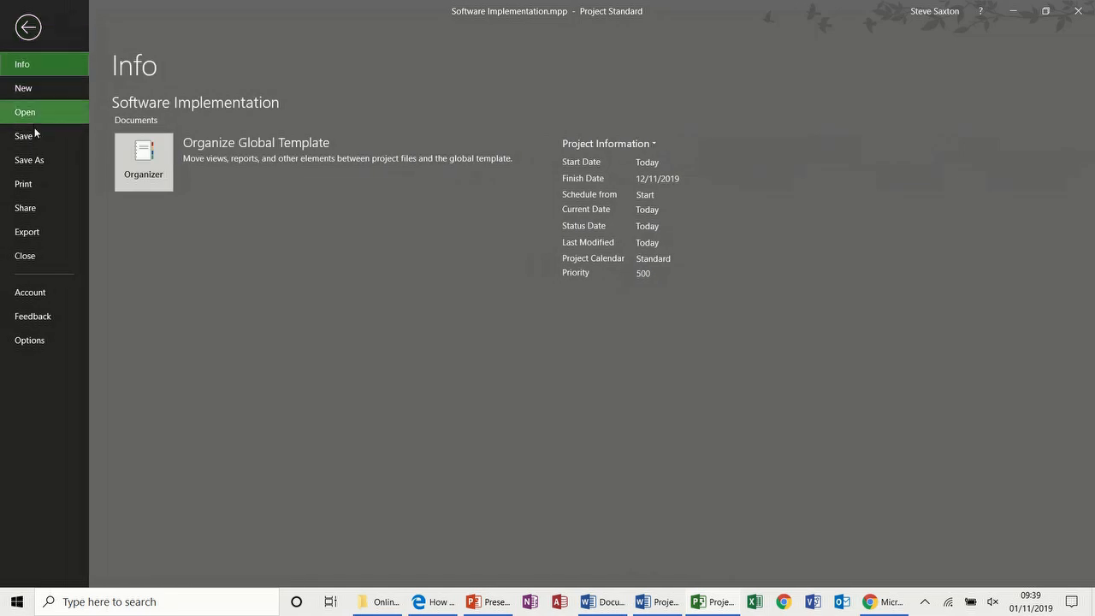
{"action": "left_click", "coordinate": [35, 160]}
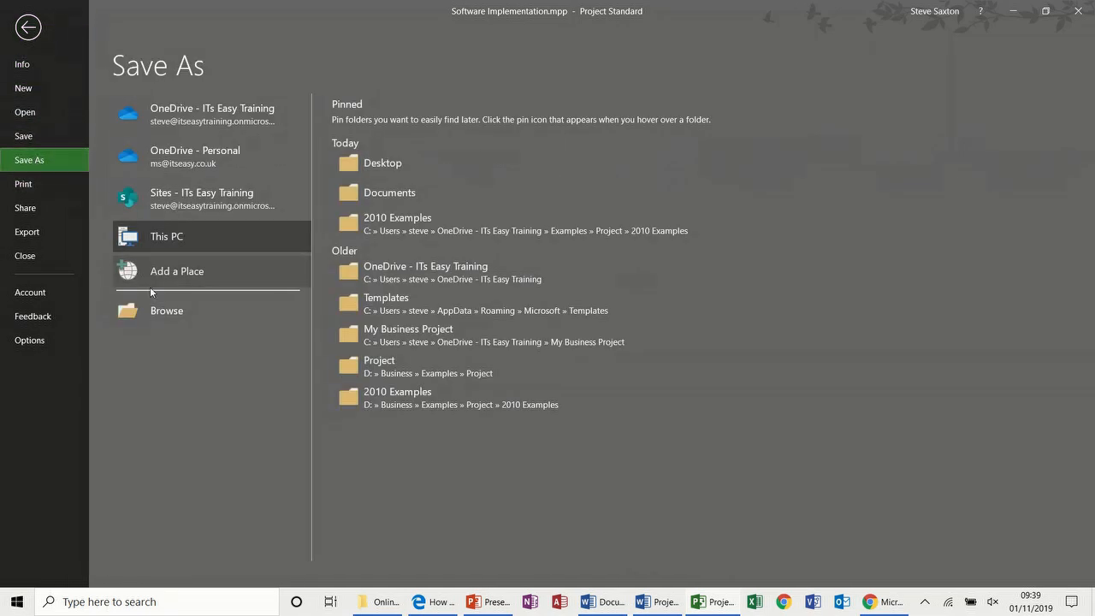
{"action": "left_click", "coordinate": [166, 310]}
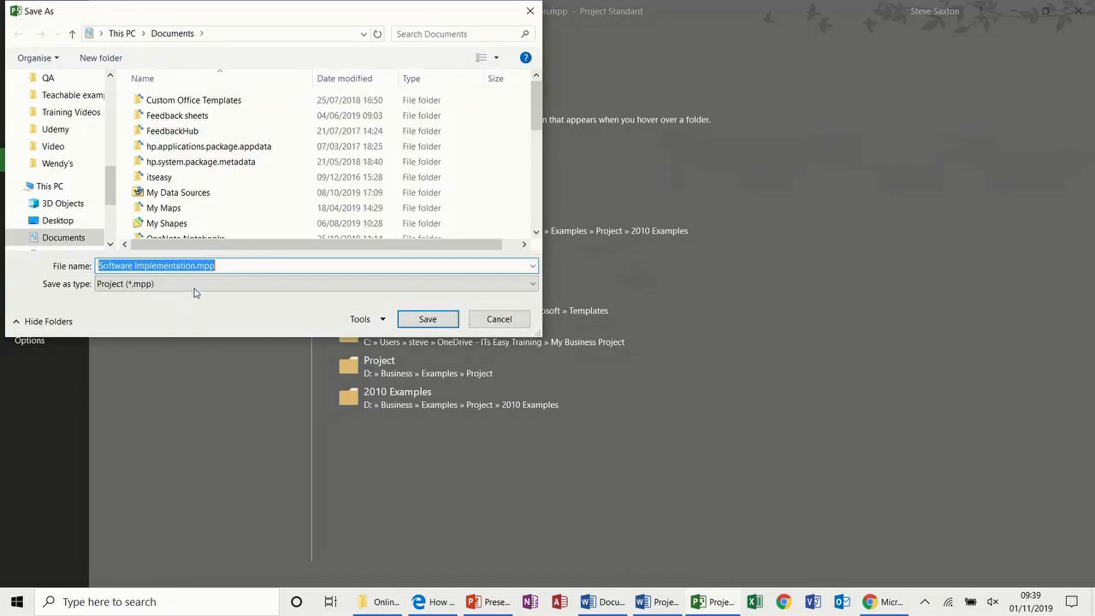
{"action": "left_click", "coordinate": [185, 285]}
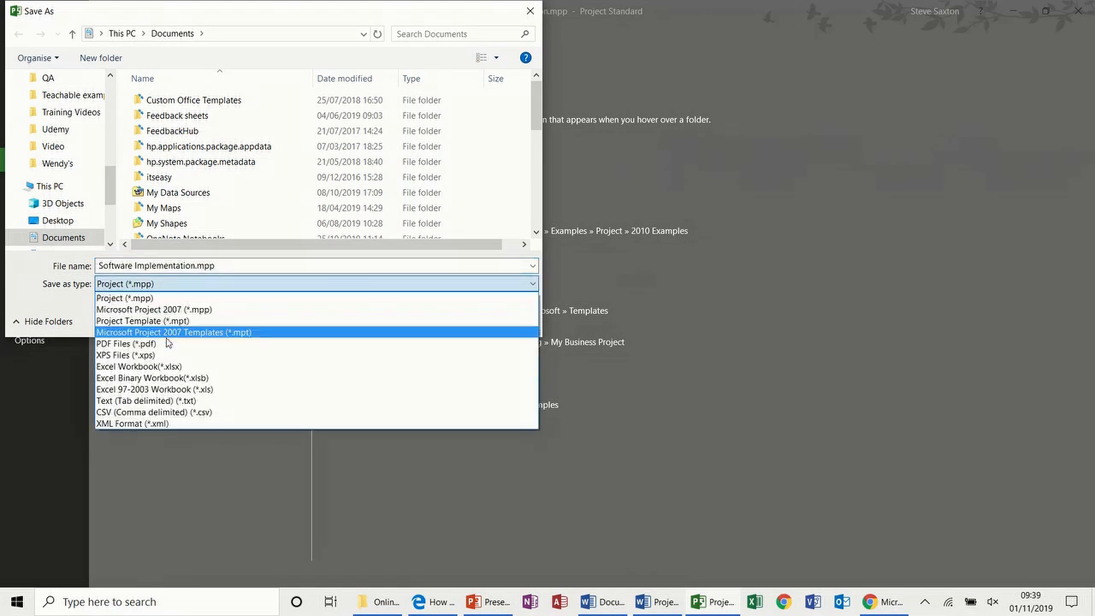
{"action": "left_click", "coordinate": [163, 366]}
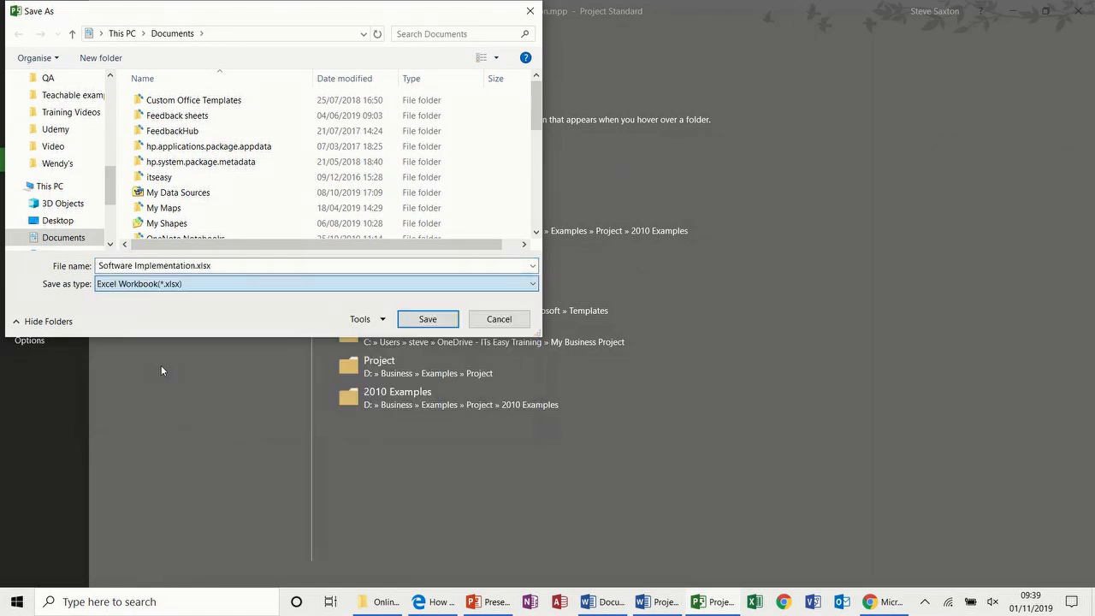
{"action": "left_click", "coordinate": [74, 225]}
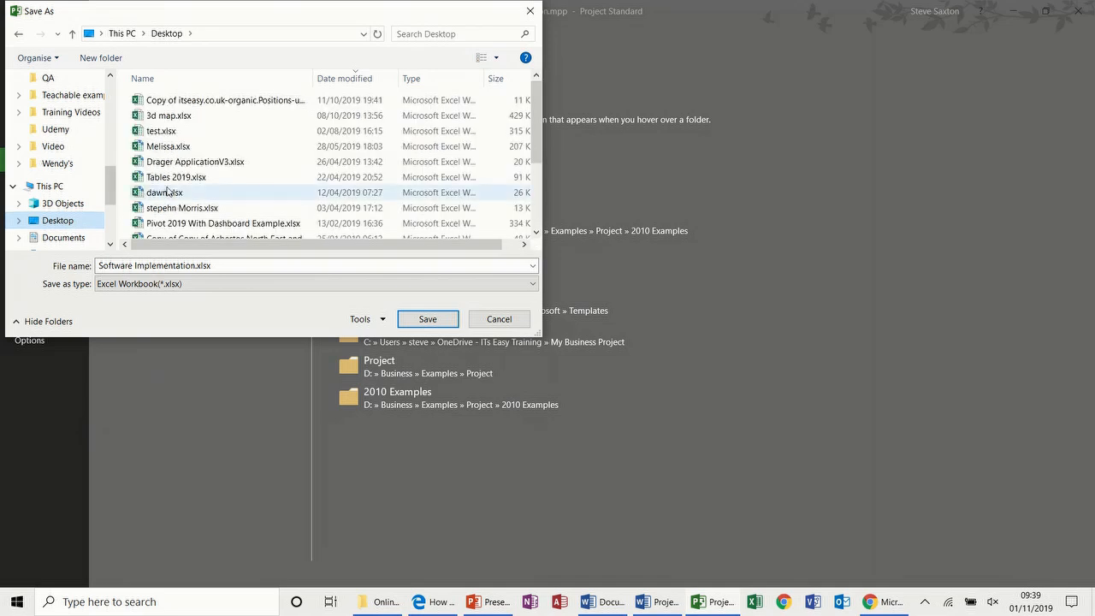
{"action": "left_click", "coordinate": [429, 320]}
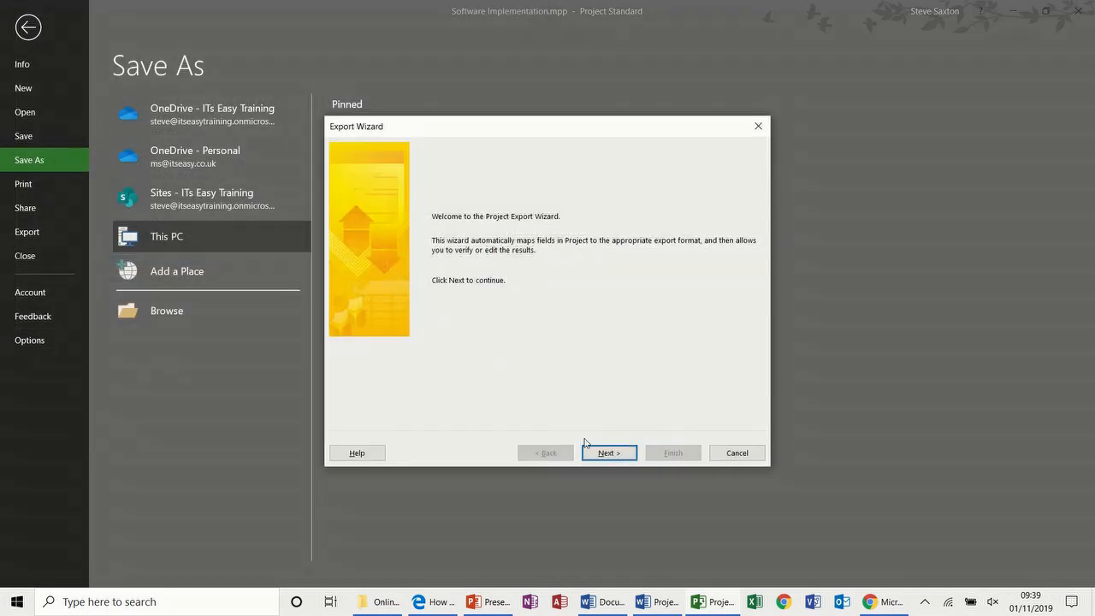
- Set up the export as Selected Data with a new map, including only Tasks and keeping the headers
{"action": "left_click", "coordinate": [602, 455]}
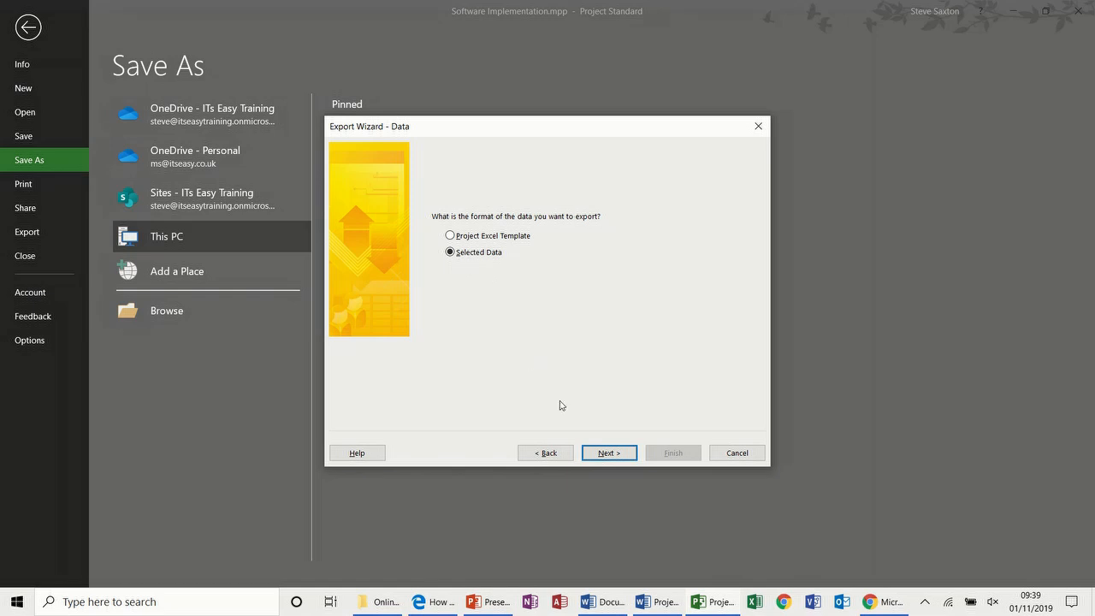
{"action": "left_click", "coordinate": [607, 453]}
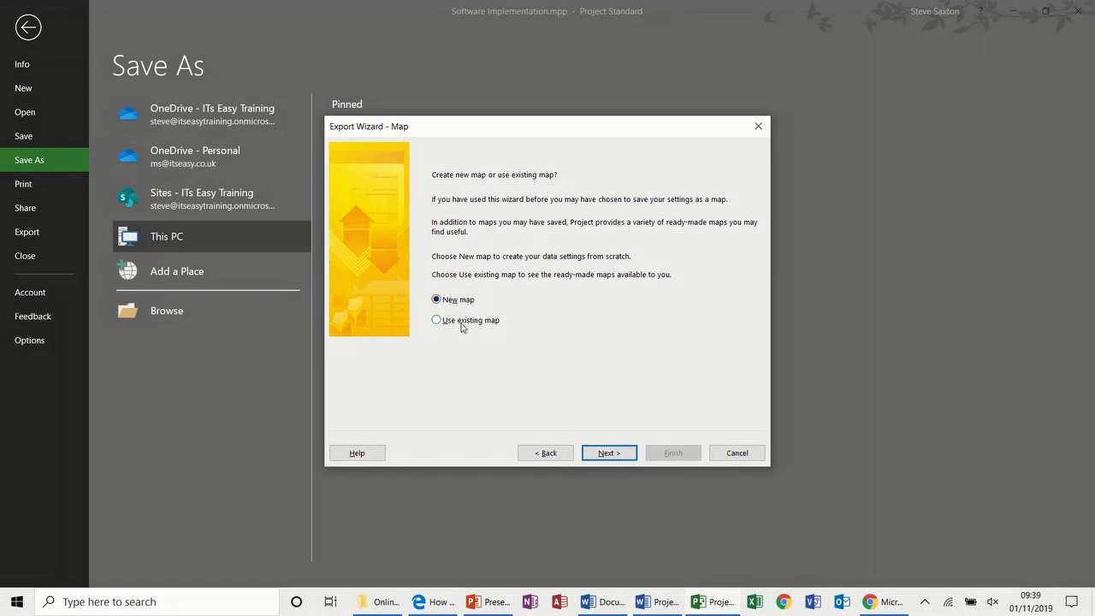
{"action": "left_click", "coordinate": [604, 451]}
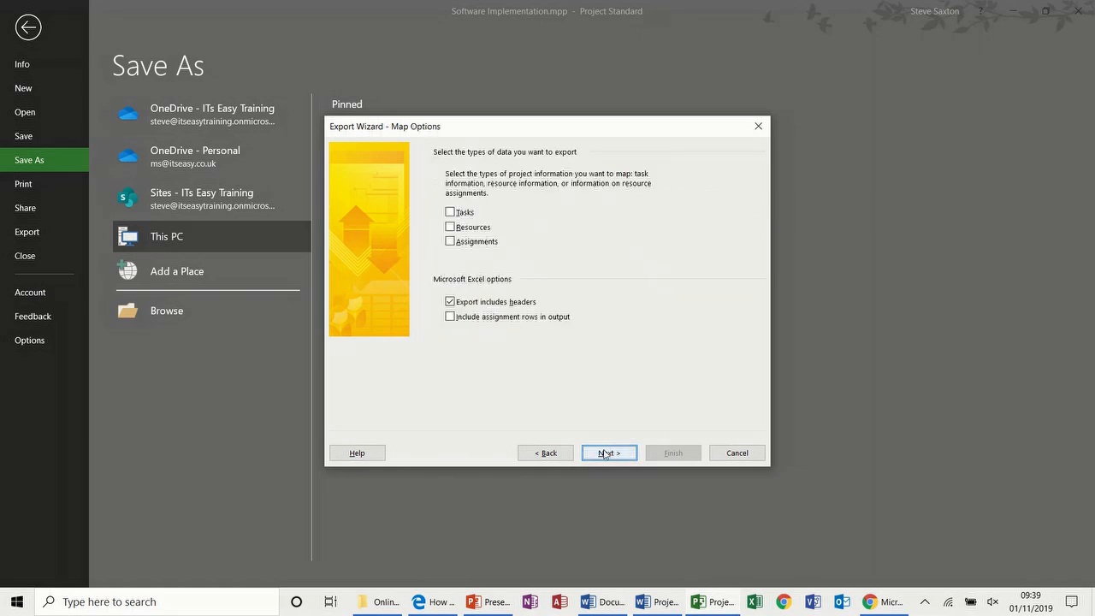
{"action": "left_click", "coordinate": [450, 212]}
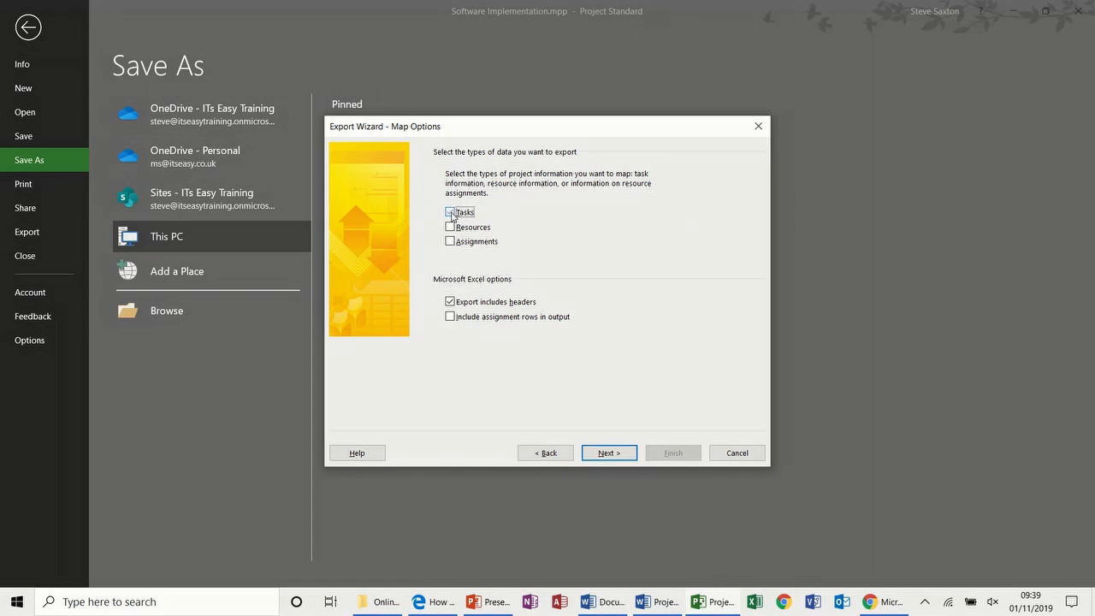
{"action": "left_click", "coordinate": [450, 227]}
{"action": "left_click", "coordinate": [450, 242]}
{"action": "left_click", "coordinate": [450, 227]}
{"action": "left_click", "coordinate": [450, 242]}
{"action": "left_click", "coordinate": [608, 453]}
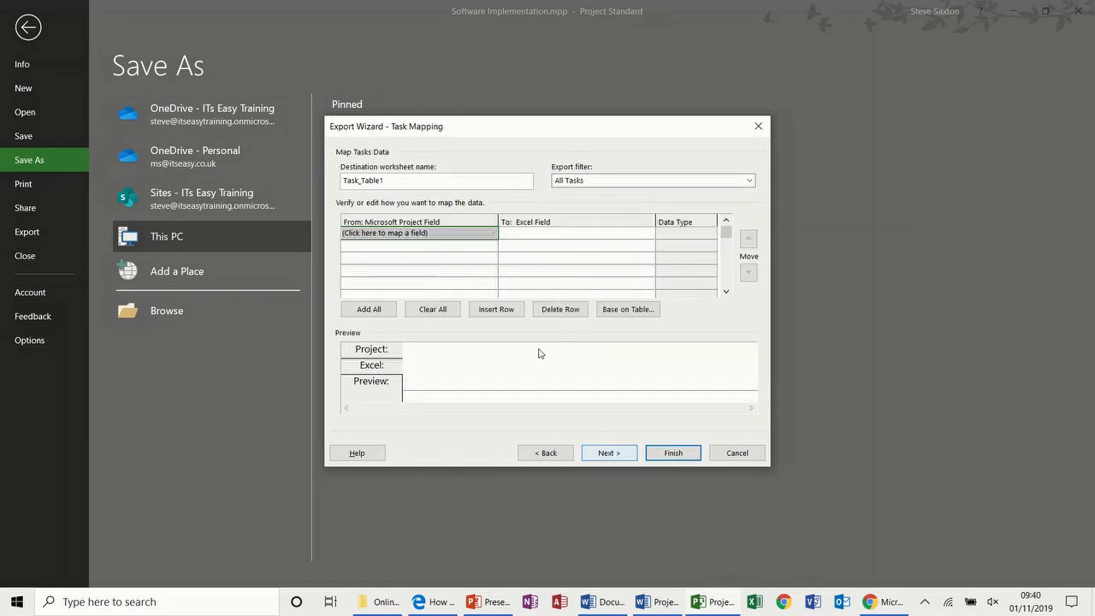
{"action": "left_click", "coordinate": [492, 231]}
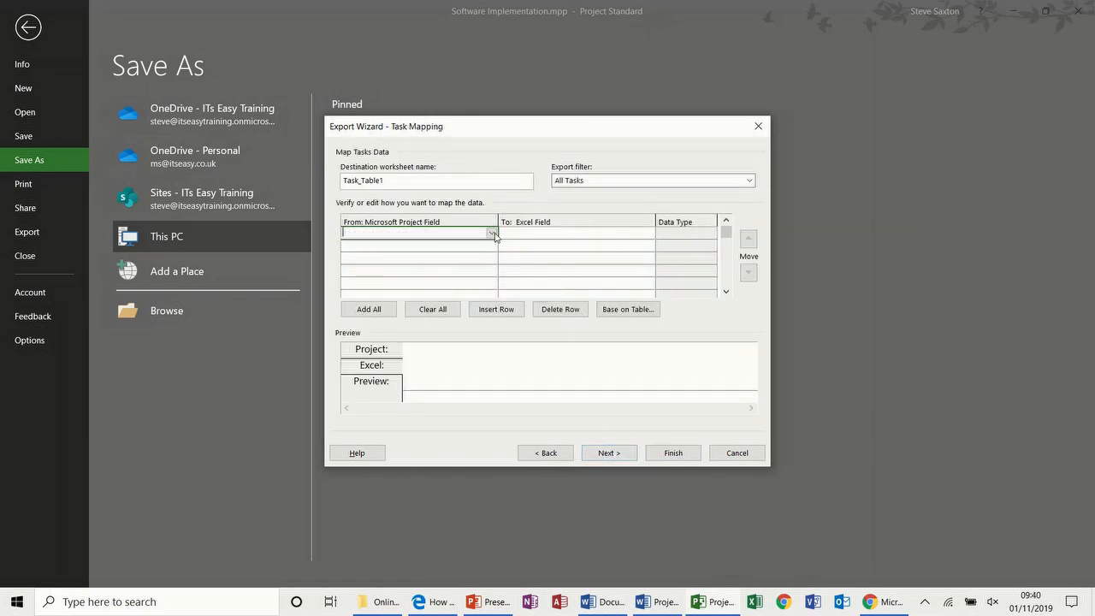
{"action": "left_click", "coordinate": [494, 233]}
{"action": "left_click", "coordinate": [494, 233]}
{"action": "left_click", "coordinate": [491, 234]}
{"action": "left_click", "coordinate": [493, 237]}
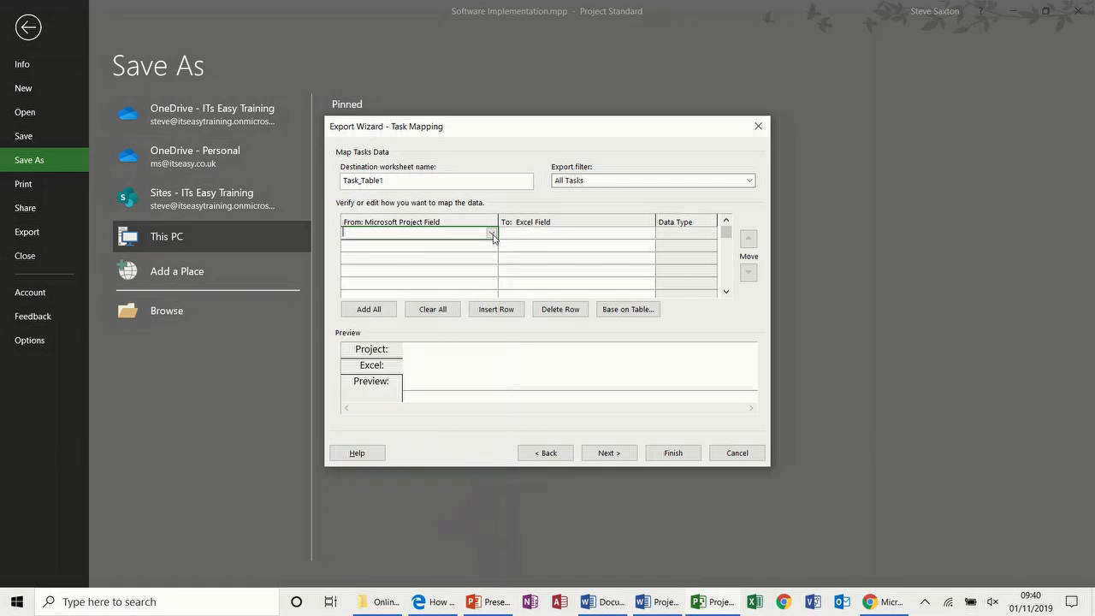
- Base the task field mapping on the Cost table and proceed to the end of the map definition
{"action": "left_click", "coordinate": [644, 310]}
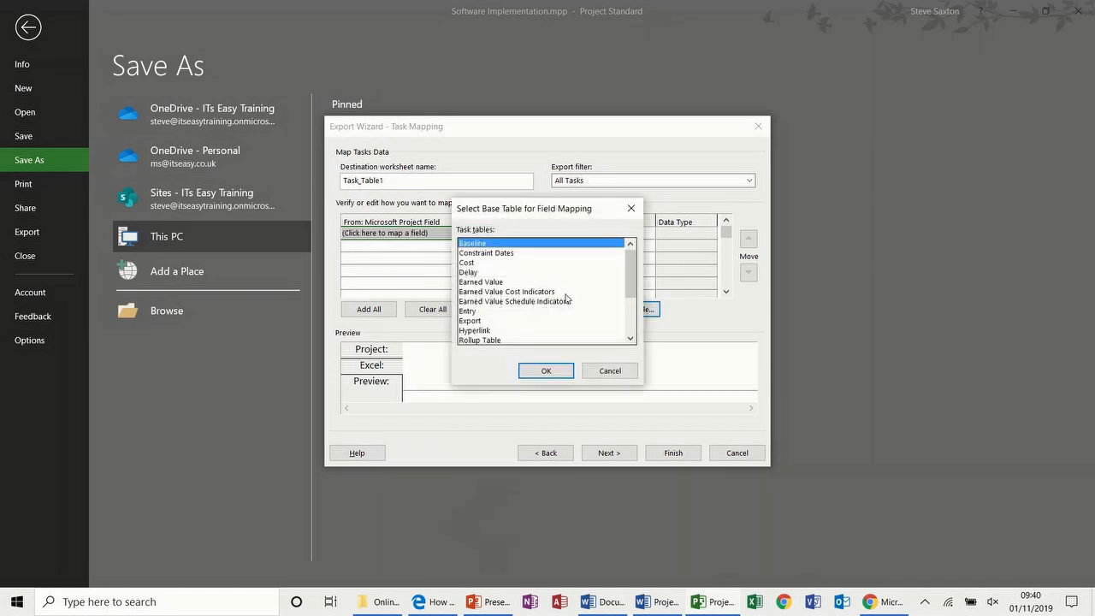
{"action": "left_click", "coordinate": [494, 265]}
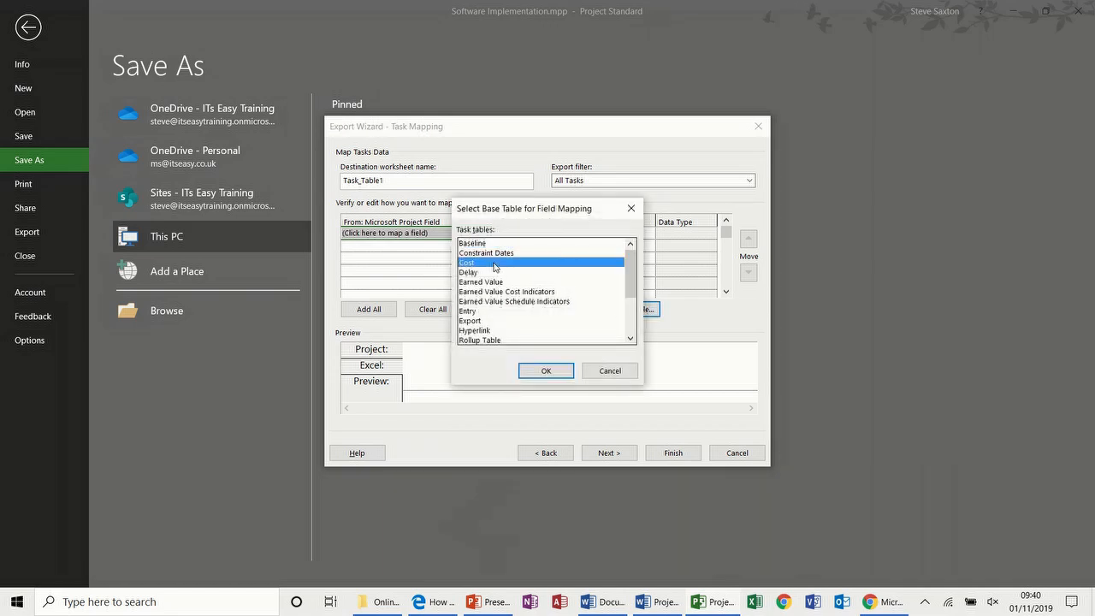
{"action": "left_click", "coordinate": [534, 369]}
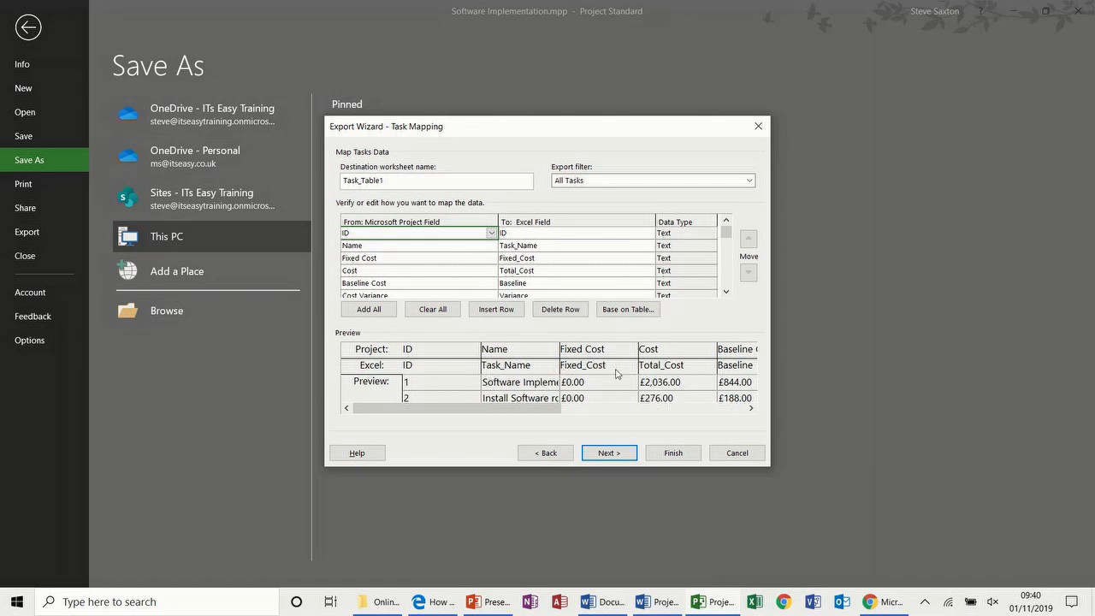
{"action": "left_click", "coordinate": [607, 452]}
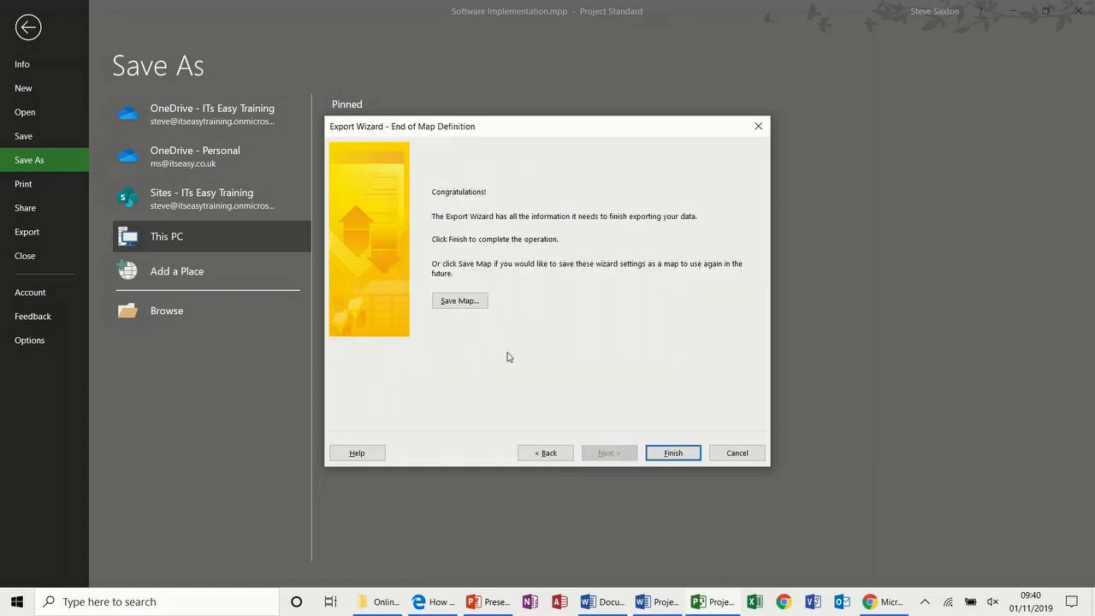
- Save the wizard settings as a new map named steve3 and finish the export
{"action": "left_click", "coordinate": [467, 310]}
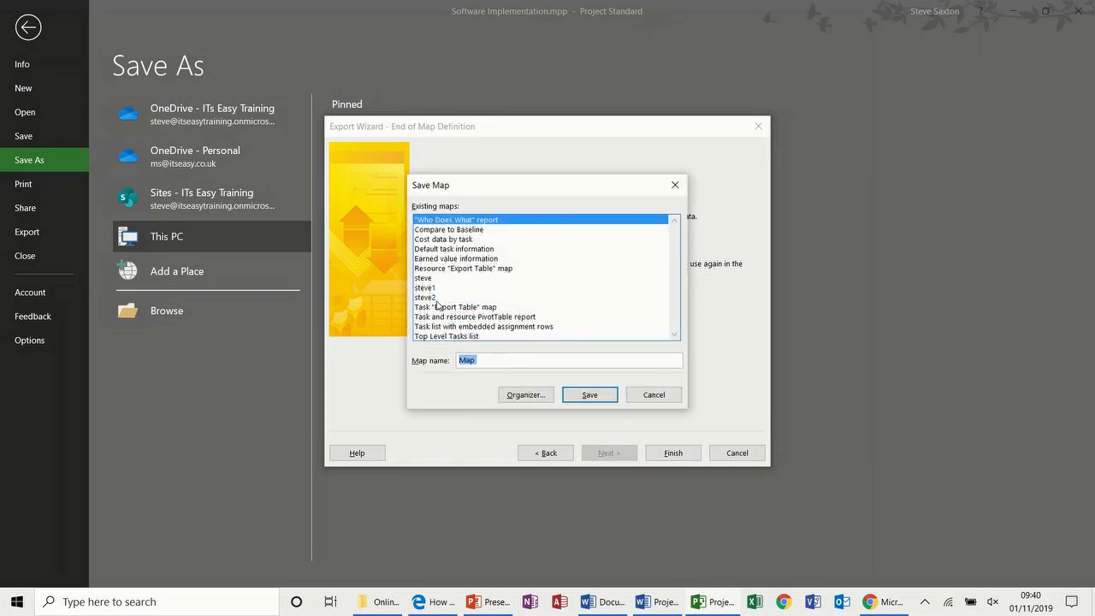
{"action": "left_click", "coordinate": [436, 298]}
{"action": "left_click_drag", "start_coordinate": [477, 356], "coordinate": [484, 361]}
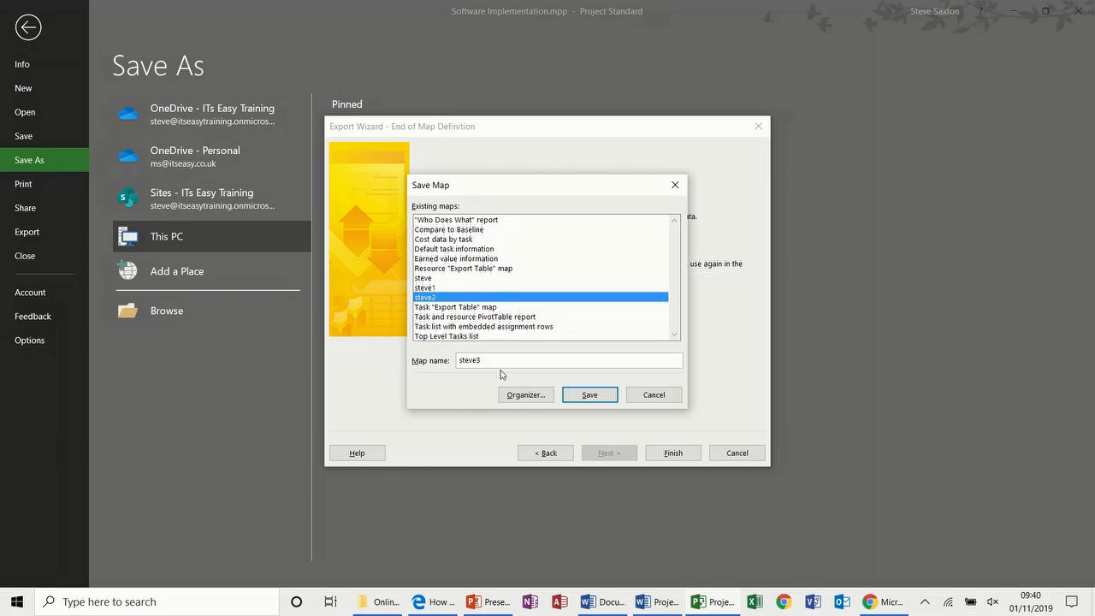
{"action": "left_click", "coordinate": [580, 395]}
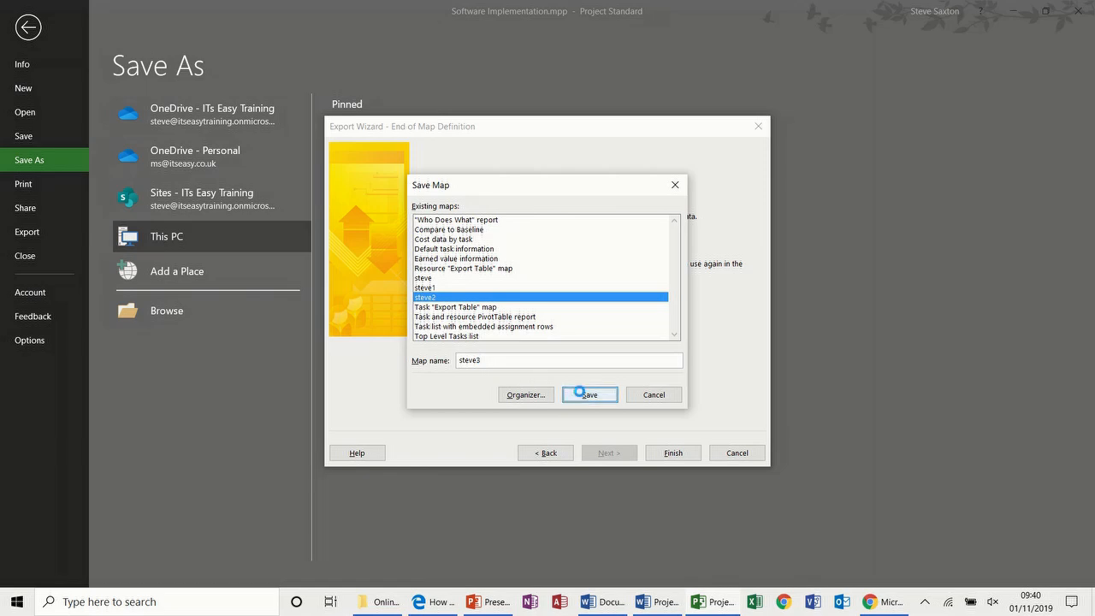
{"action": "left_click", "coordinate": [666, 452]}
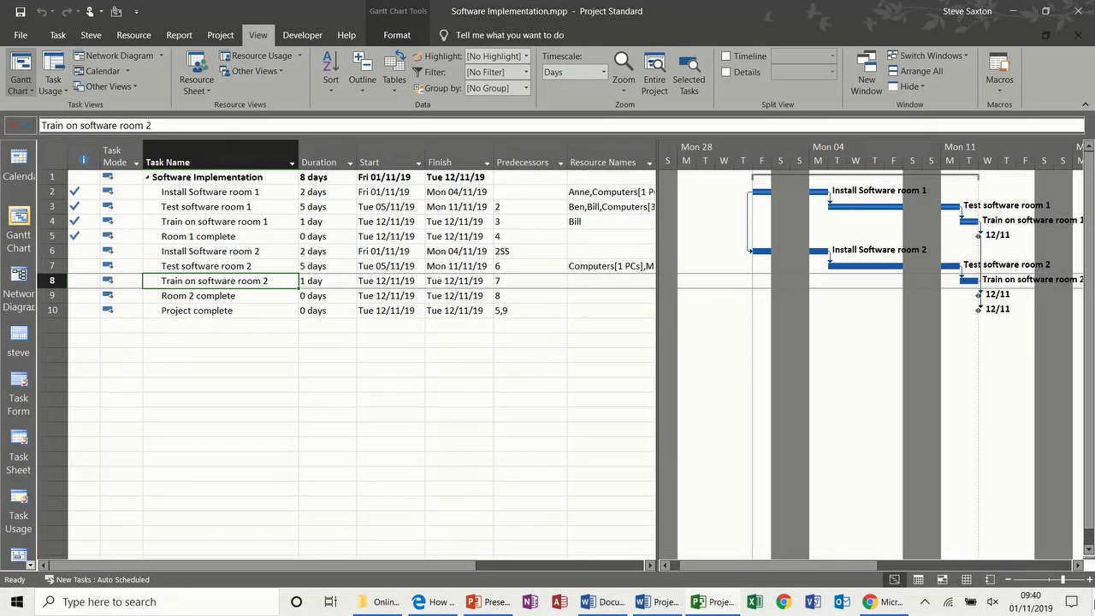
- Show the desktop and open the exported Software Implementation.xlsx in Excel
{"action": "left_click", "coordinate": [1094, 605]}
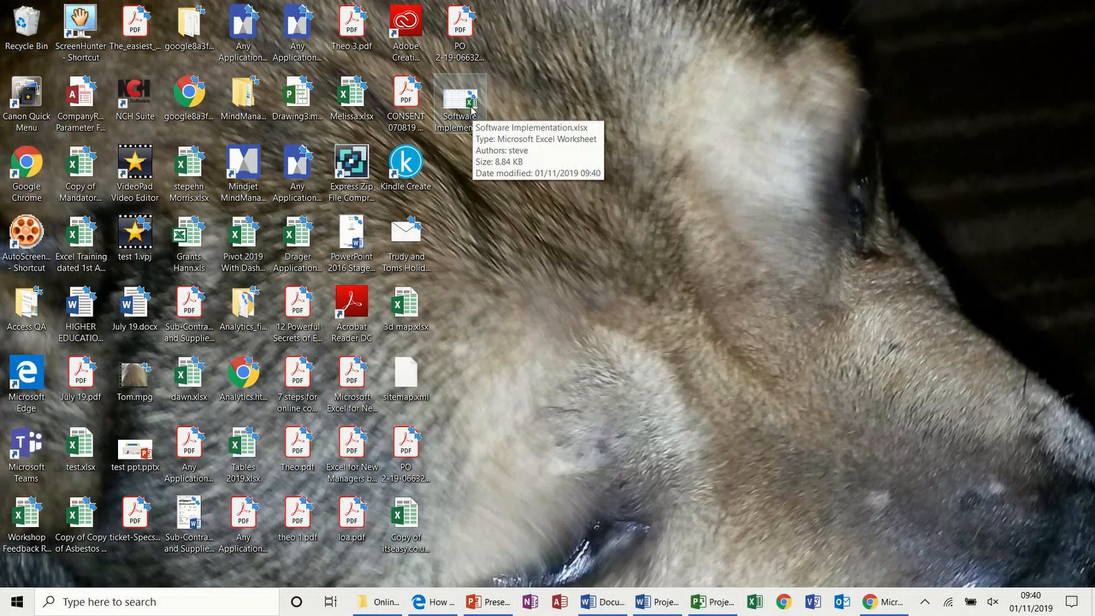
{"action": "left_click", "coordinate": [461, 101]}
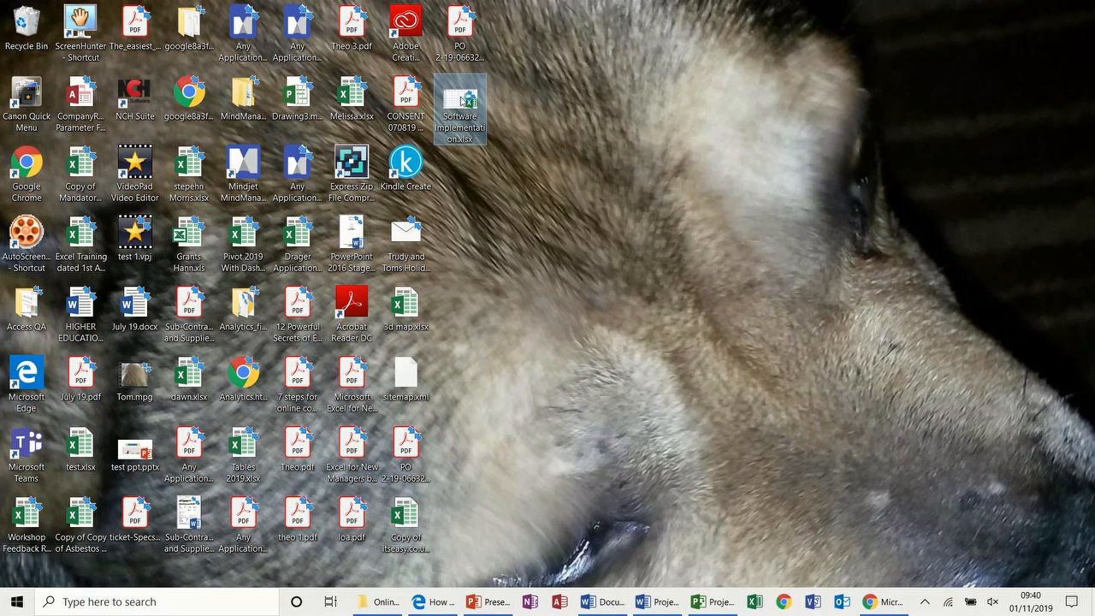
{"action": "double_click", "coordinate": [461, 101]}
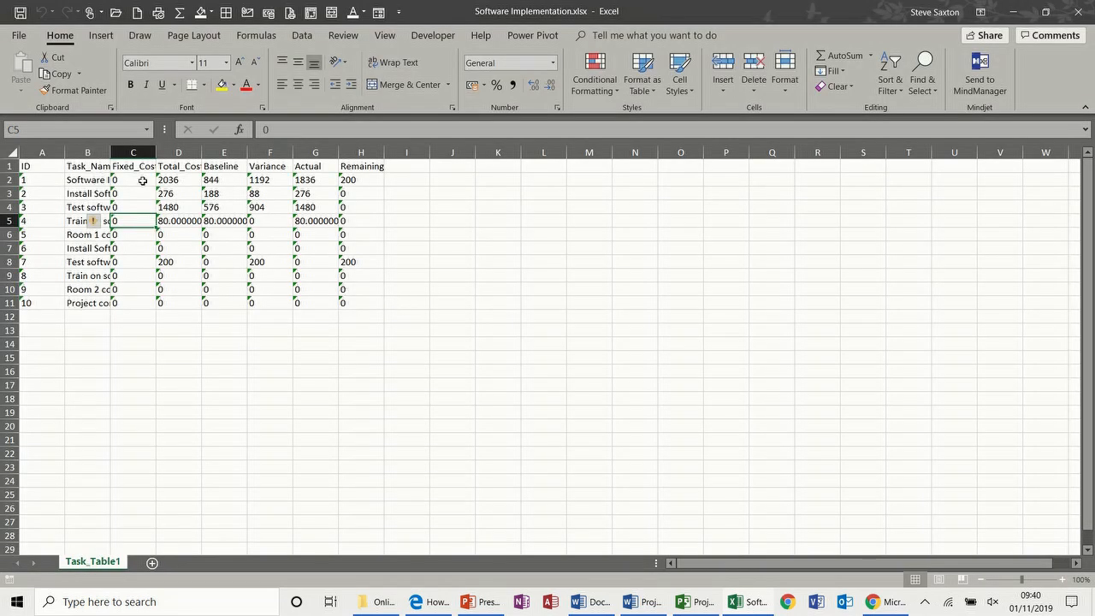
- Convert the cost values stored as text in C2:H11 to numbers
{"action": "left_click", "coordinate": [141, 180]}
{"action": "left_click_drag", "start_coordinate": [141, 180], "coordinate": [376, 305]}
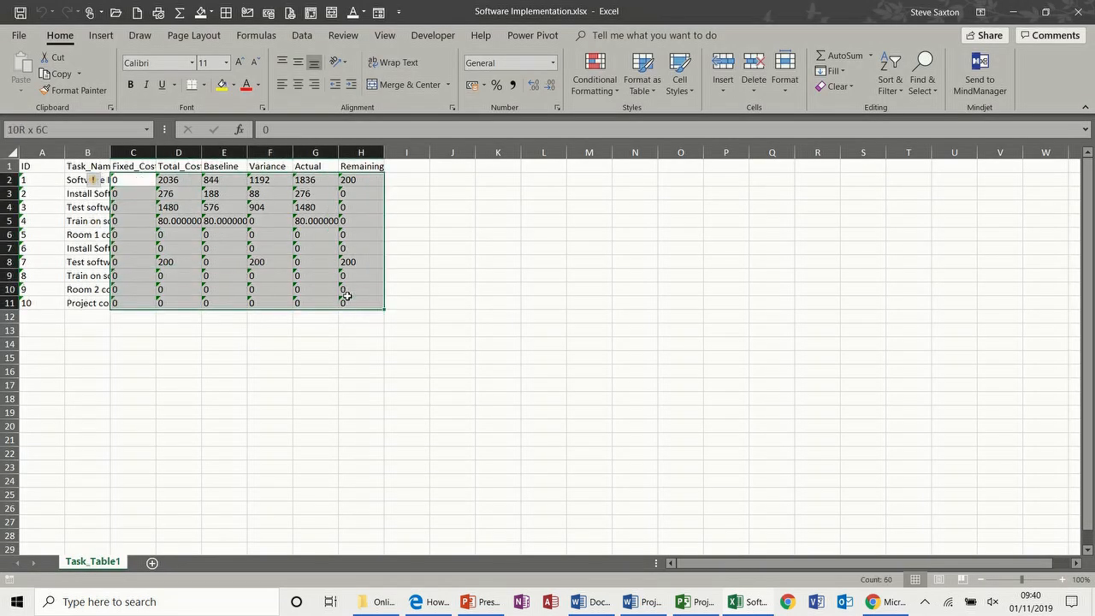
{"action": "left_click", "coordinate": [95, 181]}
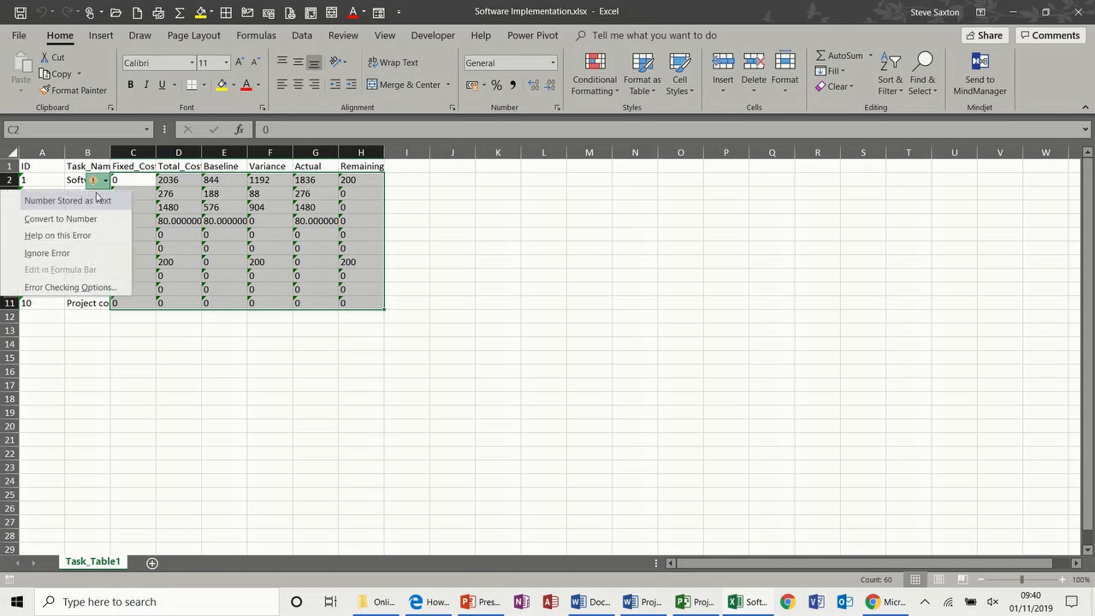
{"action": "left_click", "coordinate": [94, 219]}
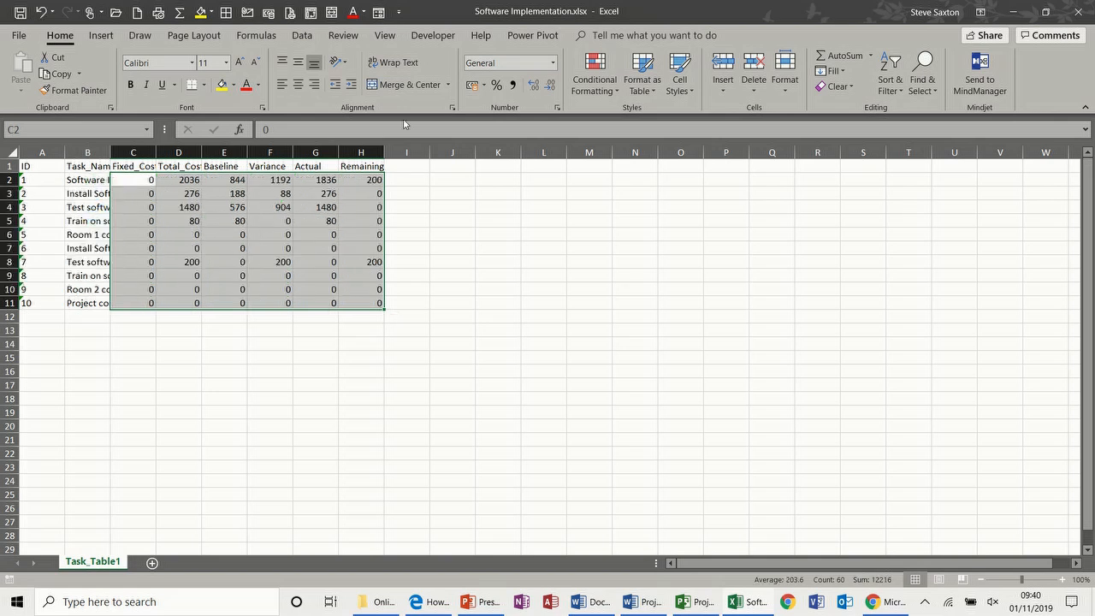
- Apply the pound Accounting format to C2:H11 and autofit the Task_Name column
{"action": "left_click", "coordinate": [472, 85]}
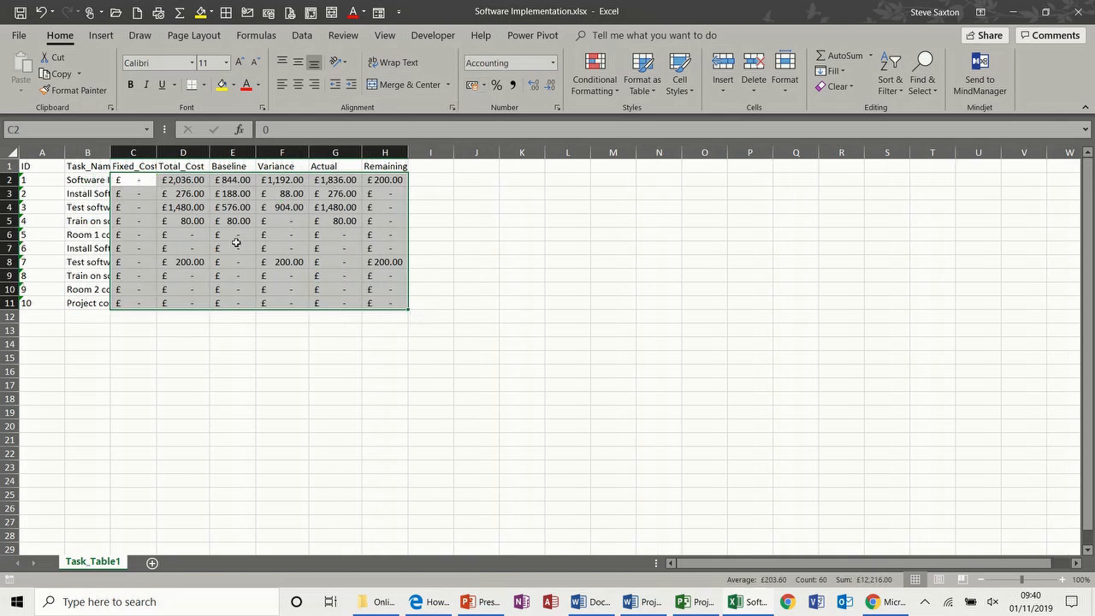
{"action": "double_click", "coordinate": [110, 153]}
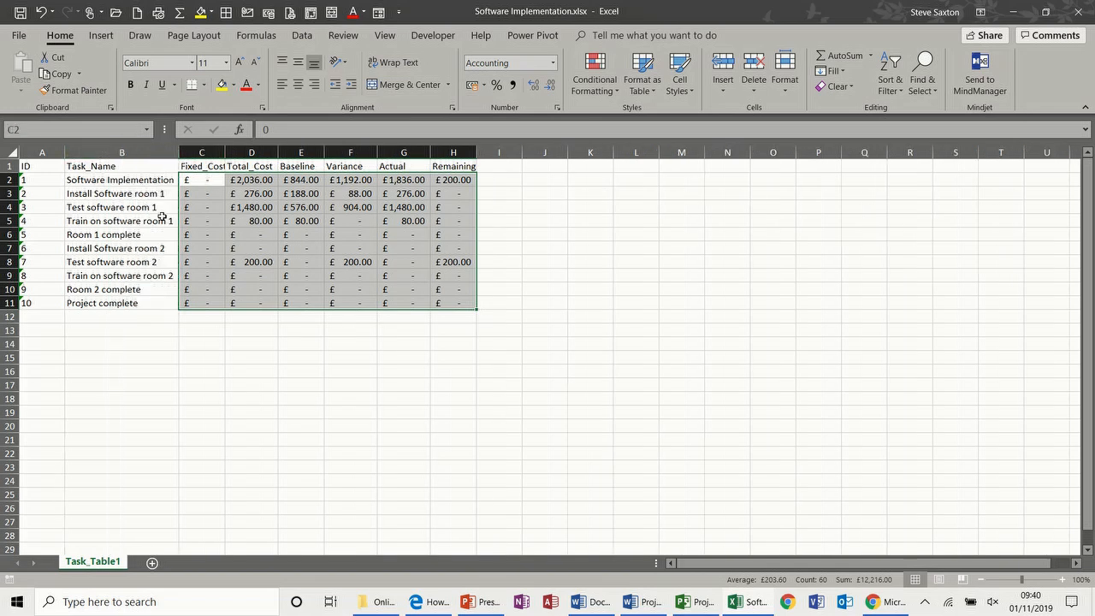
{"action": "left_click", "coordinate": [173, 318]}
- Copy the cost table A1:H11 and paste it as links into a new blank workbook
{"action": "left_click_drag", "start_coordinate": [42, 168], "coordinate": [451, 298]}
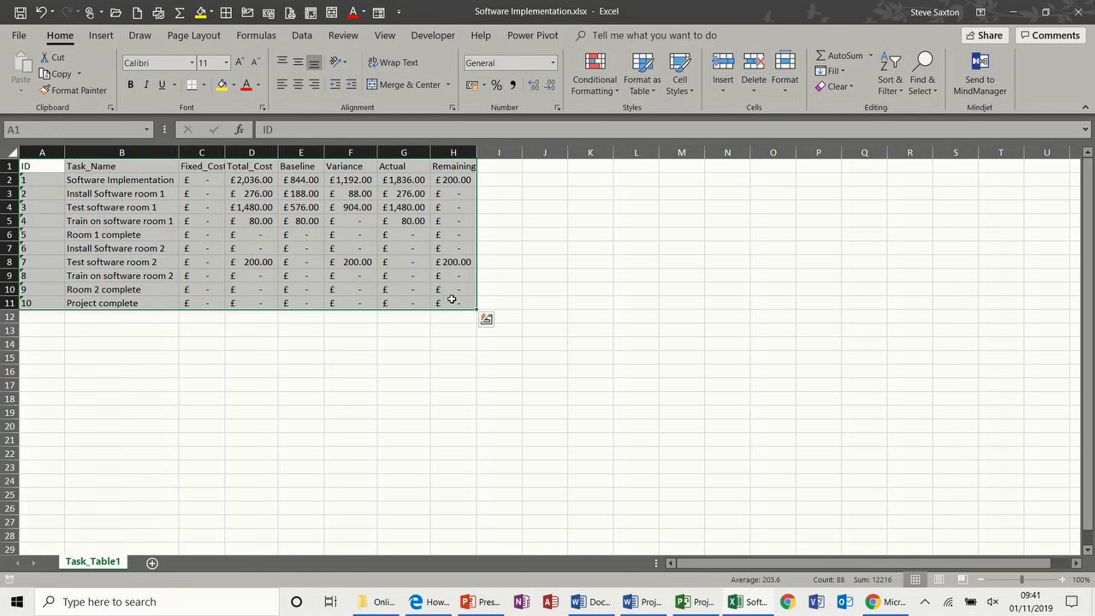
{"action": "key", "text": "ctrl+c"}
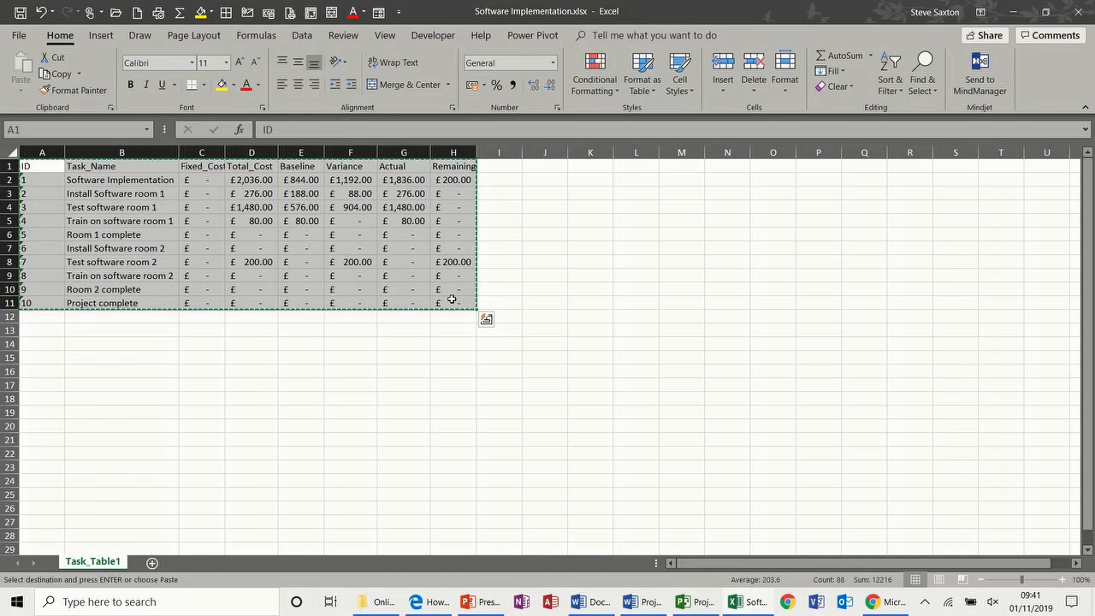
{"action": "key", "text": "ctrl+n"}
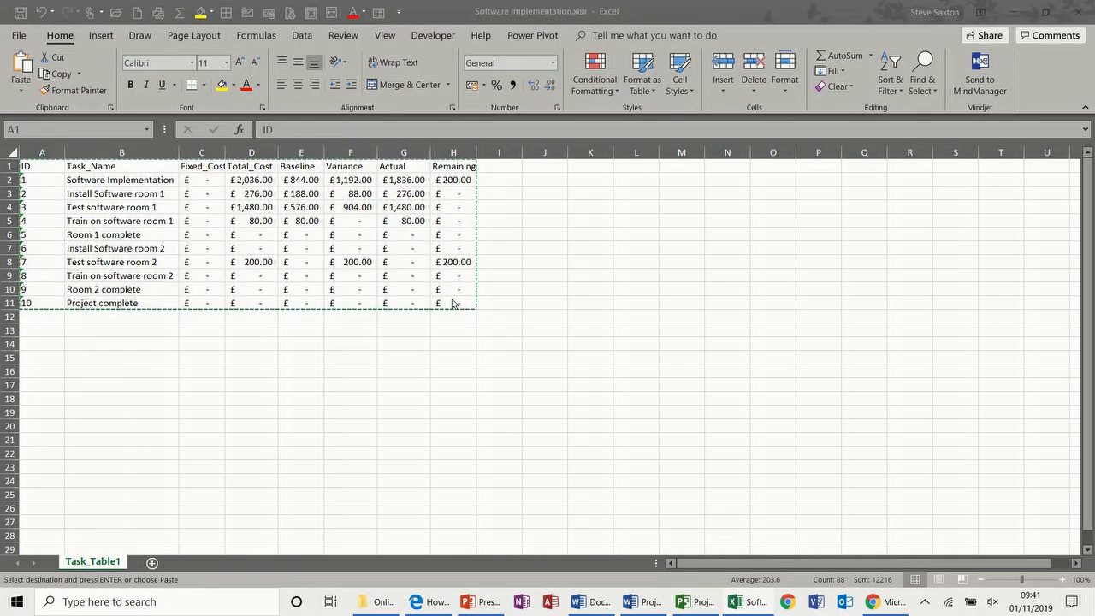
{"action": "left_click", "coordinate": [17, 91]}
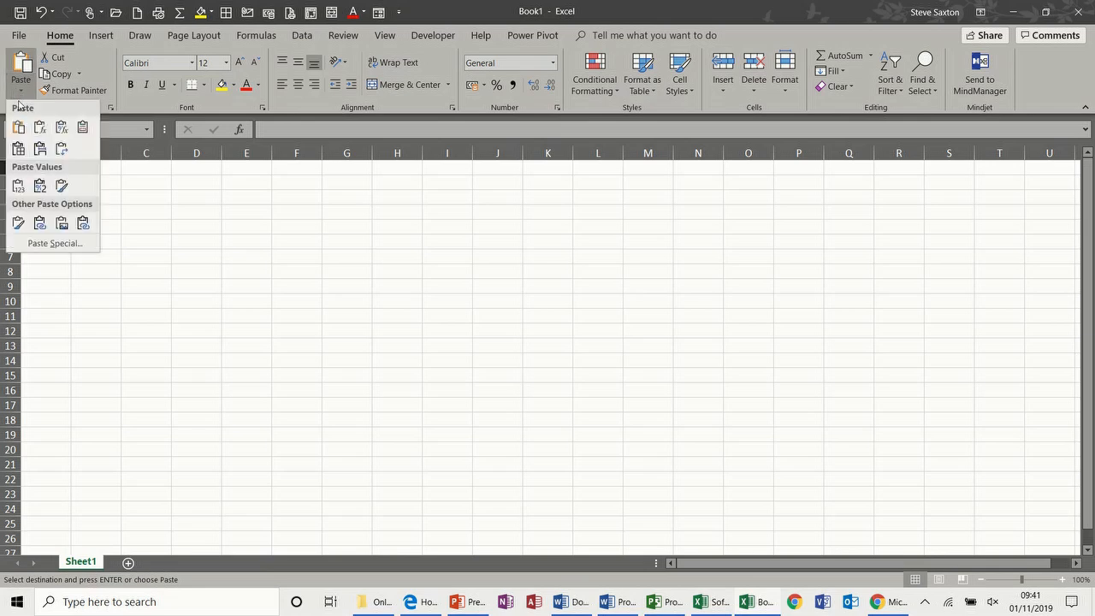
{"action": "left_click", "coordinate": [47, 244]}
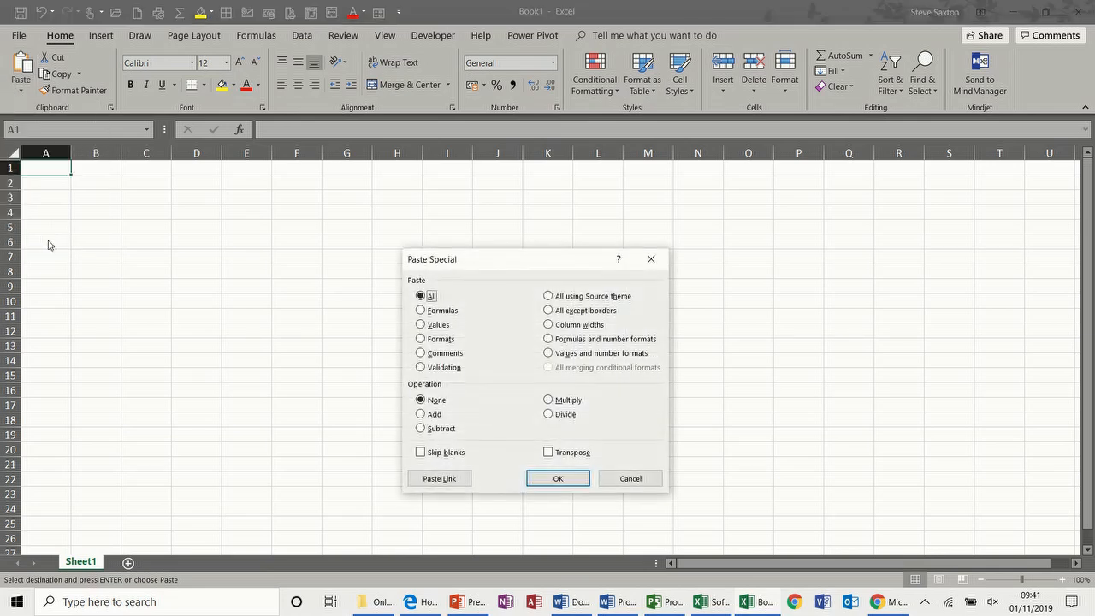
{"action": "left_click", "coordinate": [438, 478]}
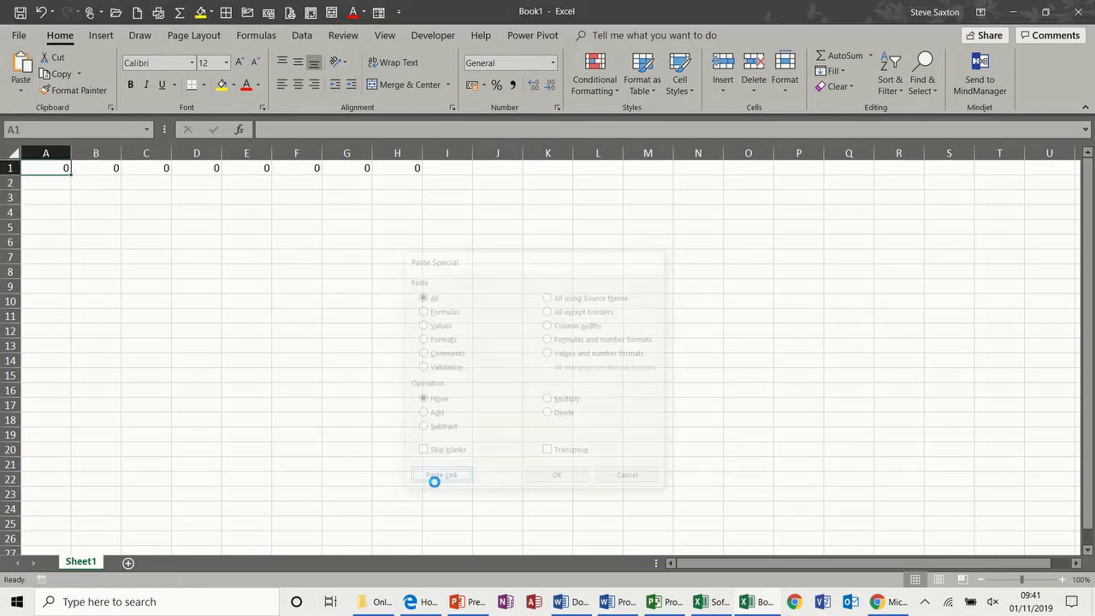
- Apply the pound Accounting format to the linked table in the new workbook and autofit its Task_Name column
{"action": "left_click", "coordinate": [472, 86]}
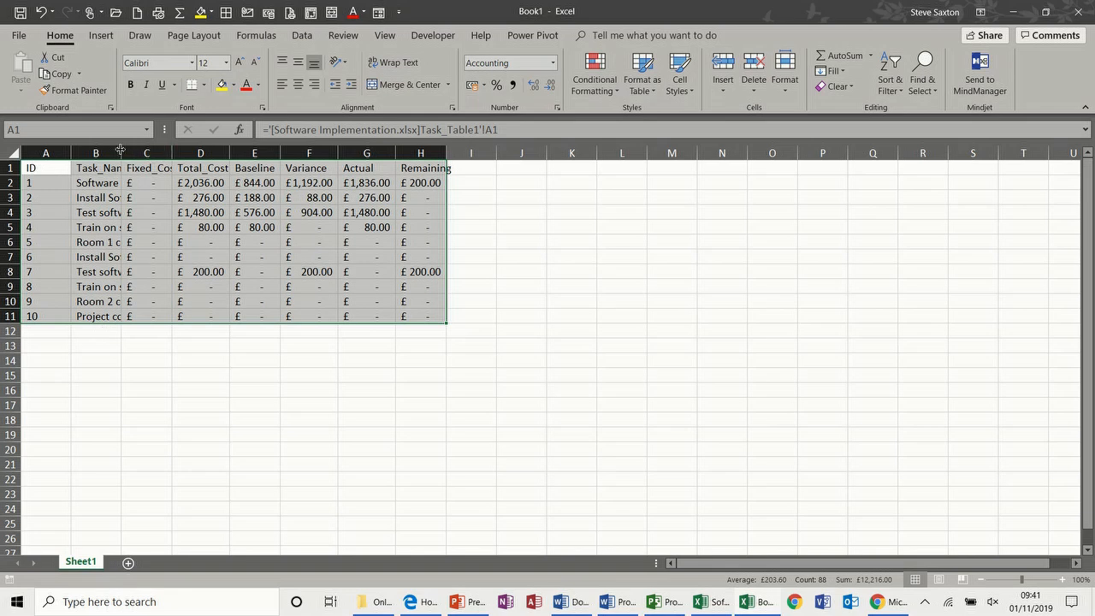
{"action": "double_click", "coordinate": [121, 150]}
- Add a Project Totals row in row 12 with column sums across C12:H12 and autofit the Baseline column
{"action": "left_click", "coordinate": [149, 328]}
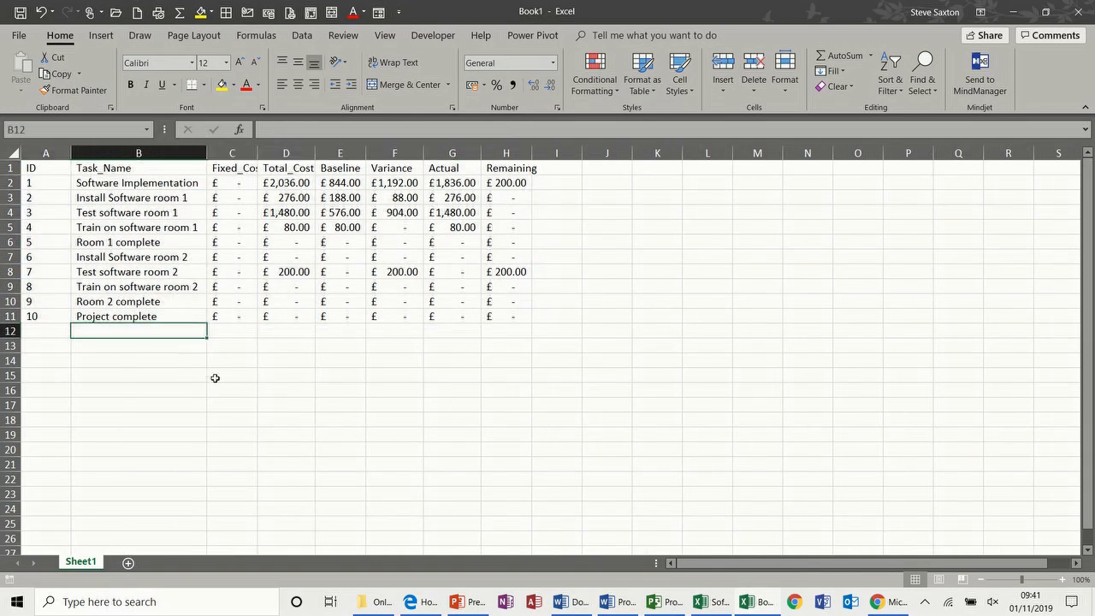
{"action": "type", "text": "Project "}
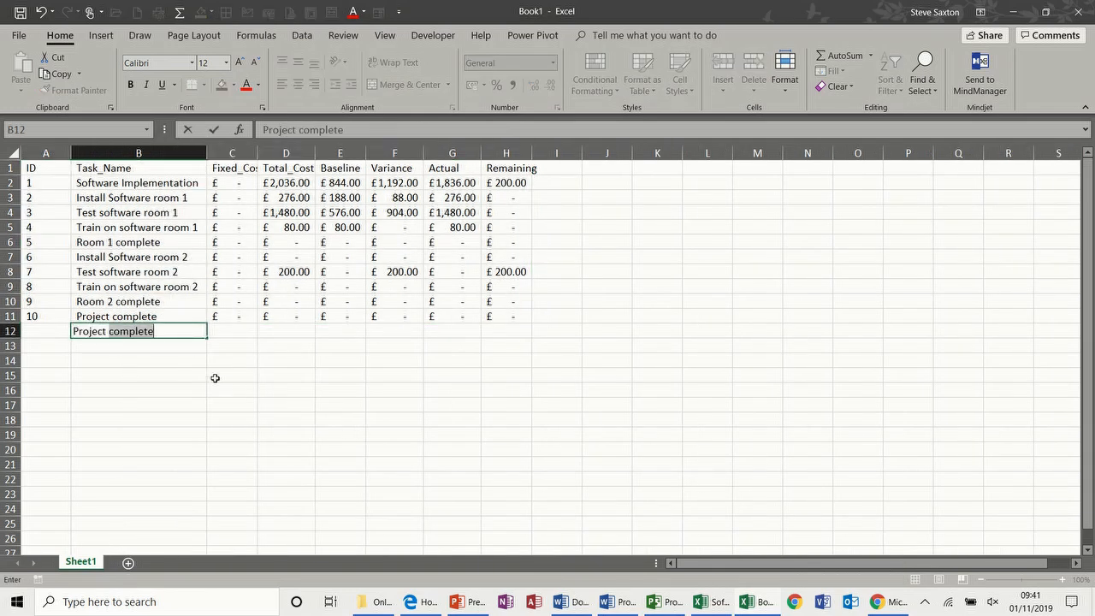
{"action": "type", "text": "Totals"}
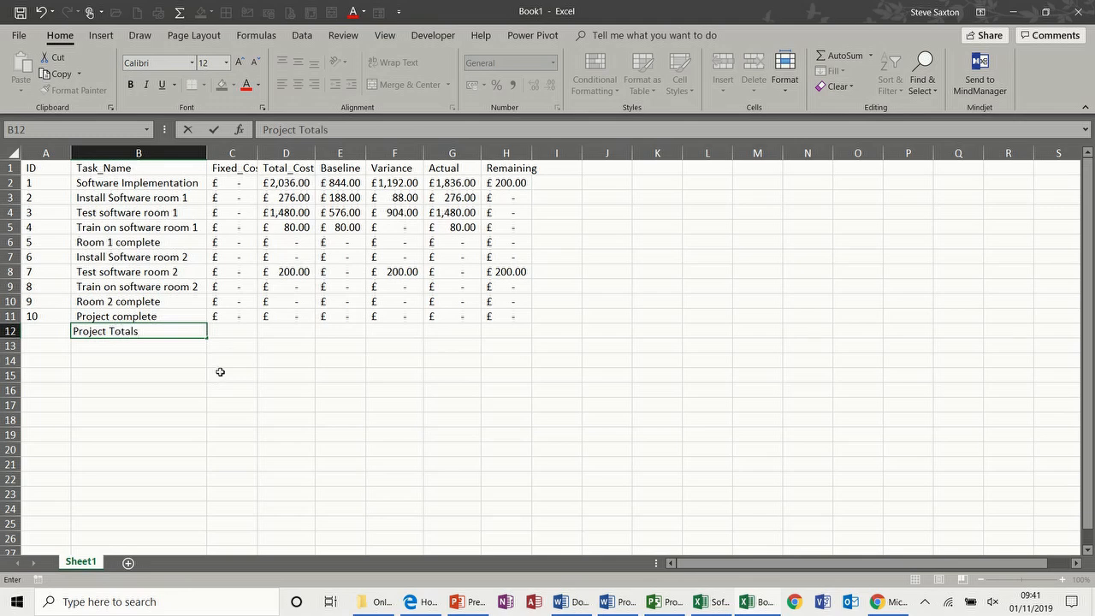
{"action": "left_click", "coordinate": [235, 335]}
{"action": "double_click", "coordinate": [180, 12]}
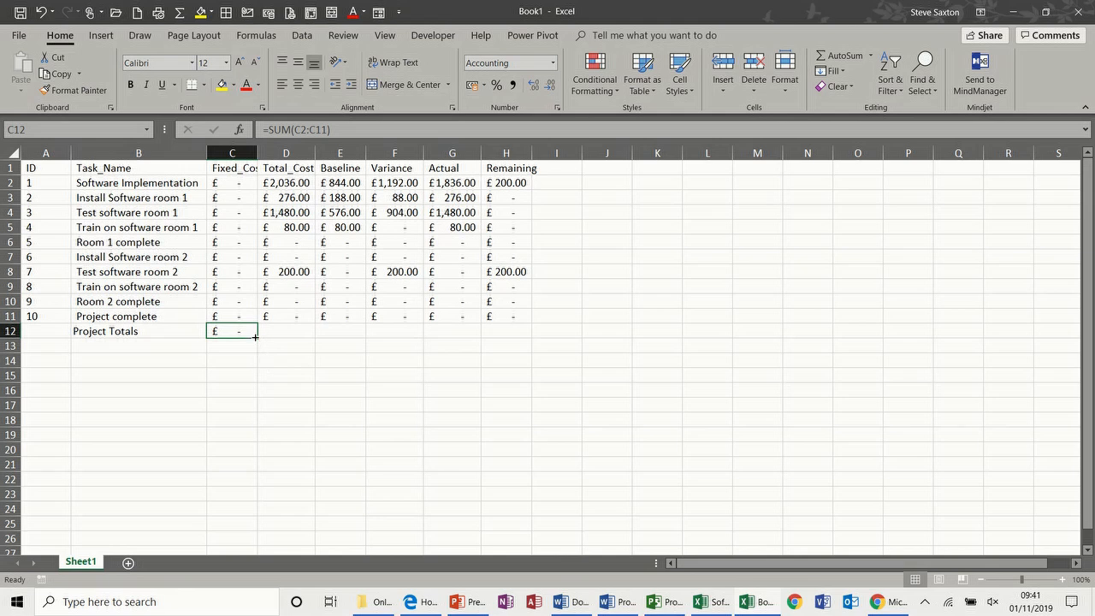
{"action": "left_click_drag", "start_coordinate": [257, 337], "coordinate": [518, 346]}
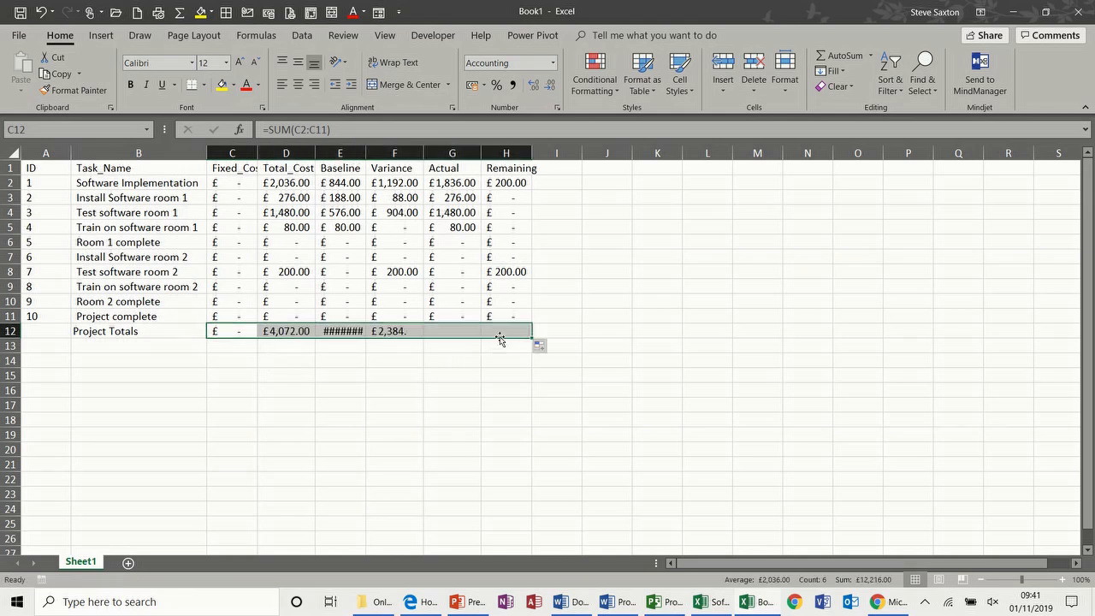
{"action": "double_click", "coordinate": [366, 153]}
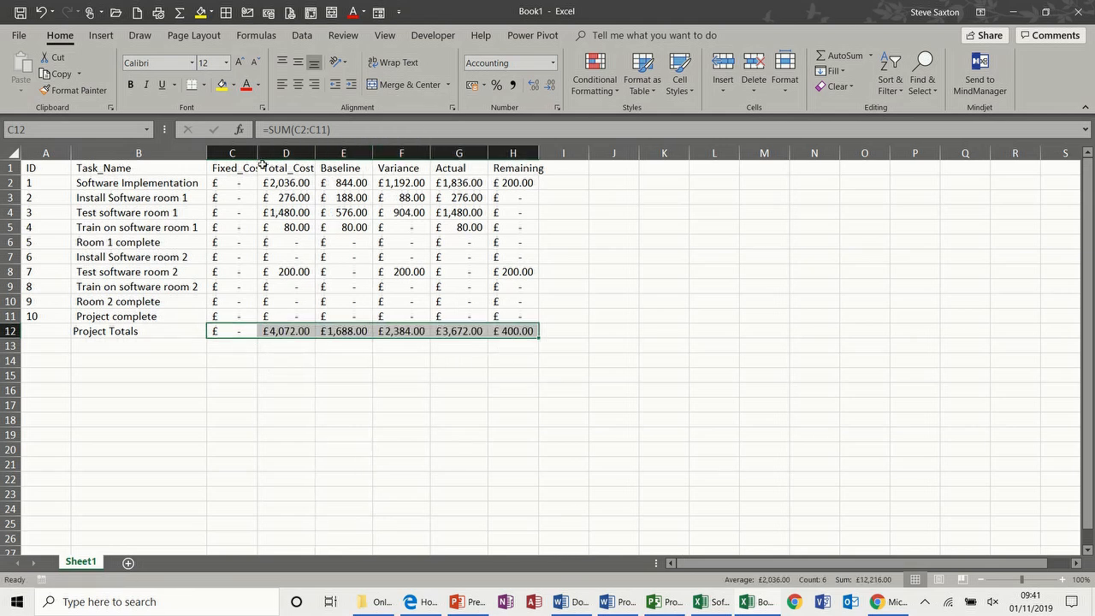
- Insert a 2-D clustered column chart of headings C1:H1 and totals C12:H12 and place it beside the table
{"action": "left_click_drag", "start_coordinate": [244, 167], "coordinate": [535, 171]}
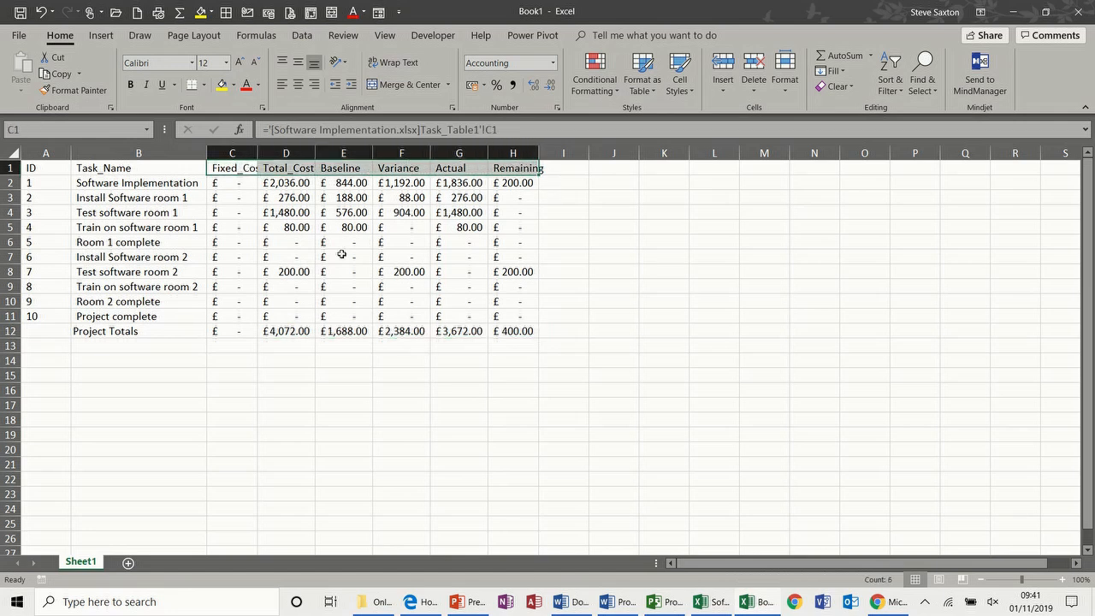
{"action": "left_click_drag", "start_coordinate": [242, 330], "coordinate": [510, 330]}
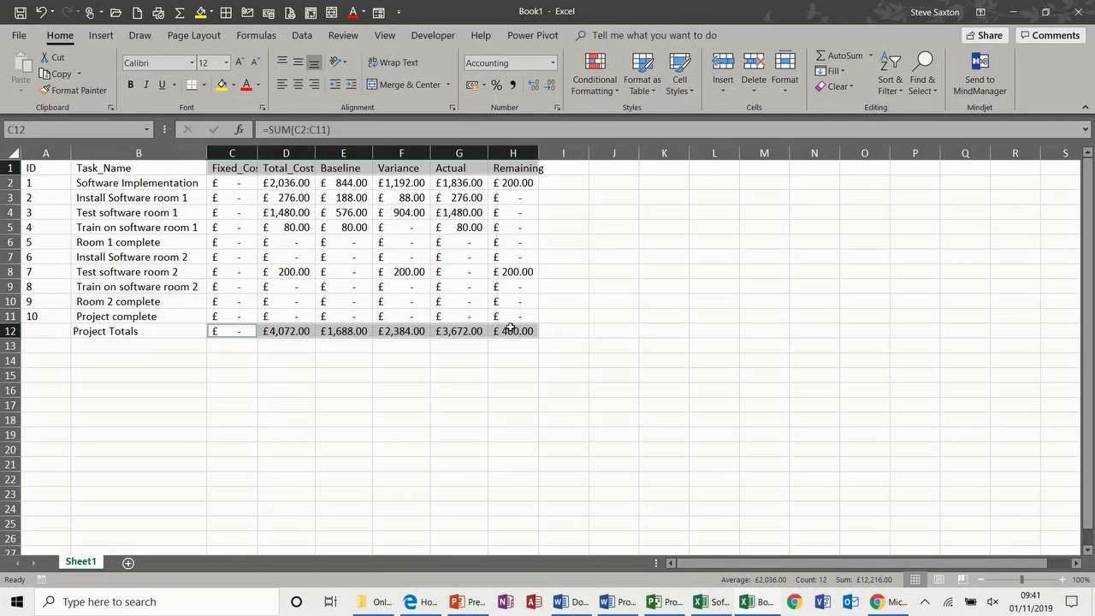
{"action": "left_click", "coordinate": [111, 38]}
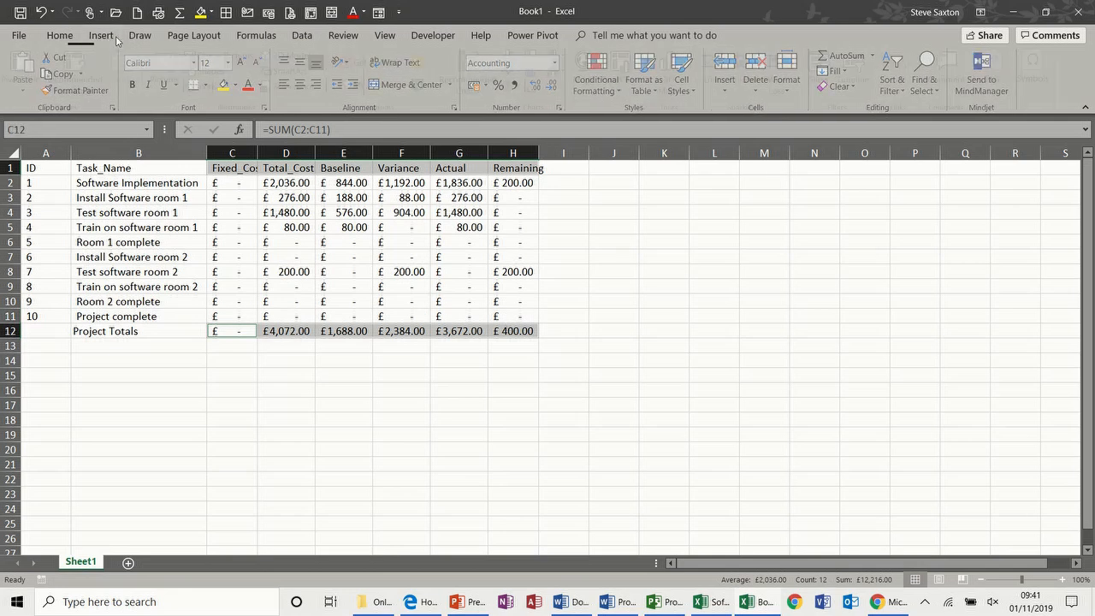
{"action": "left_click", "coordinate": [517, 56]}
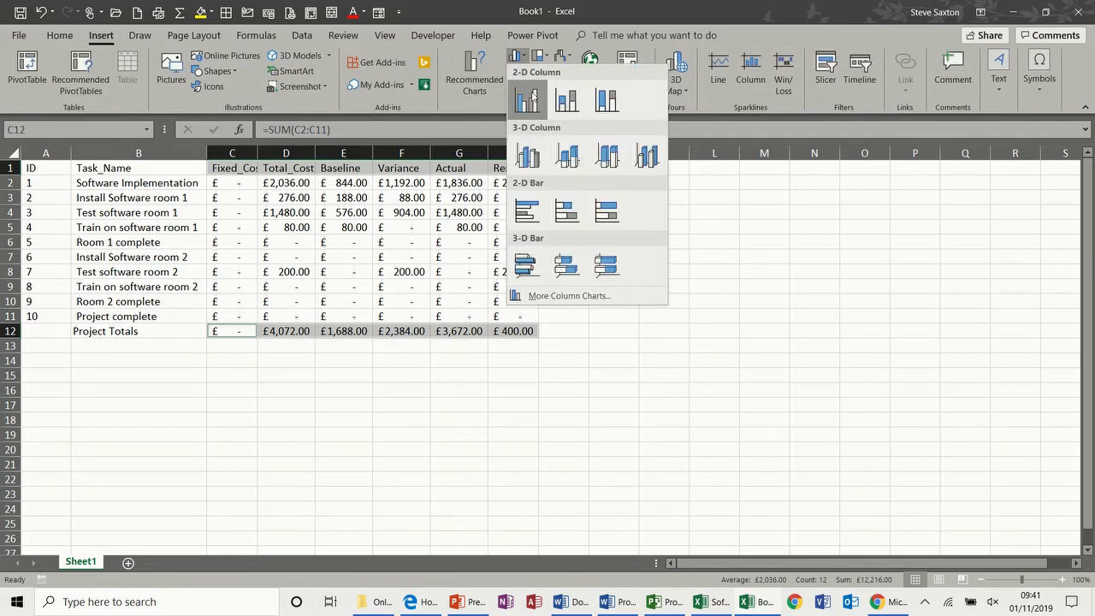
{"action": "left_click", "coordinate": [532, 96]}
{"action": "mouse_move", "coordinate": [623, 262]}
{"action": "left_mouse_down"}
{"action": "mouse_move", "coordinate": [799, 189]}
{"action": "mouse_move", "coordinate": [801, 167]}
{"action": "left_mouse_up"}
- Link the chart title to cell B12
{"action": "left_click", "coordinate": [729, 178]}
{"action": "left_click", "coordinate": [352, 130]}
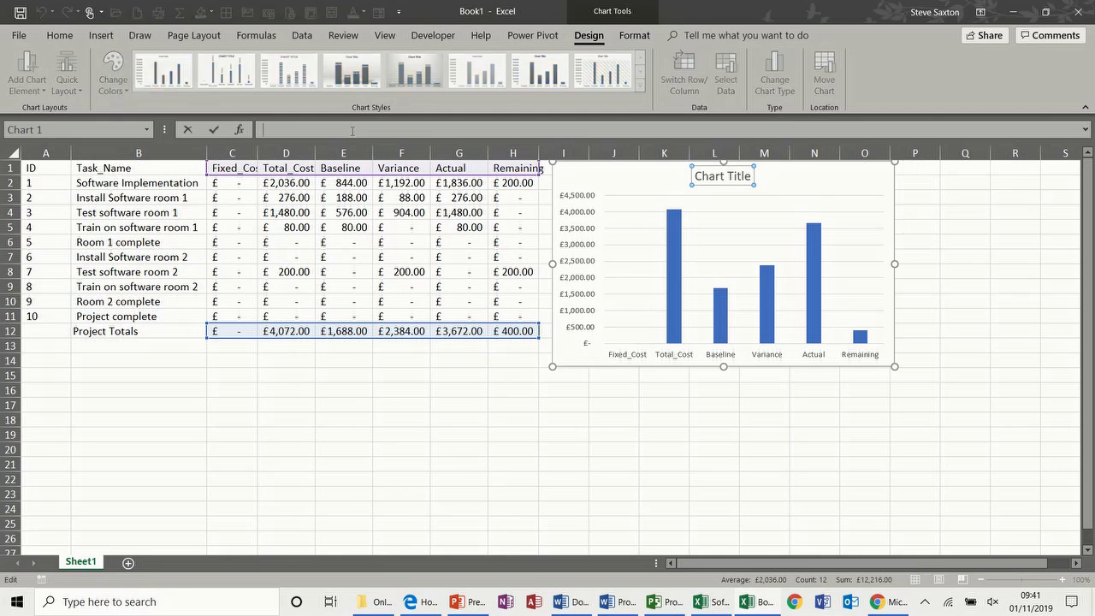
{"action": "type", "text": "="}
{"action": "left_click", "coordinate": [166, 330]}
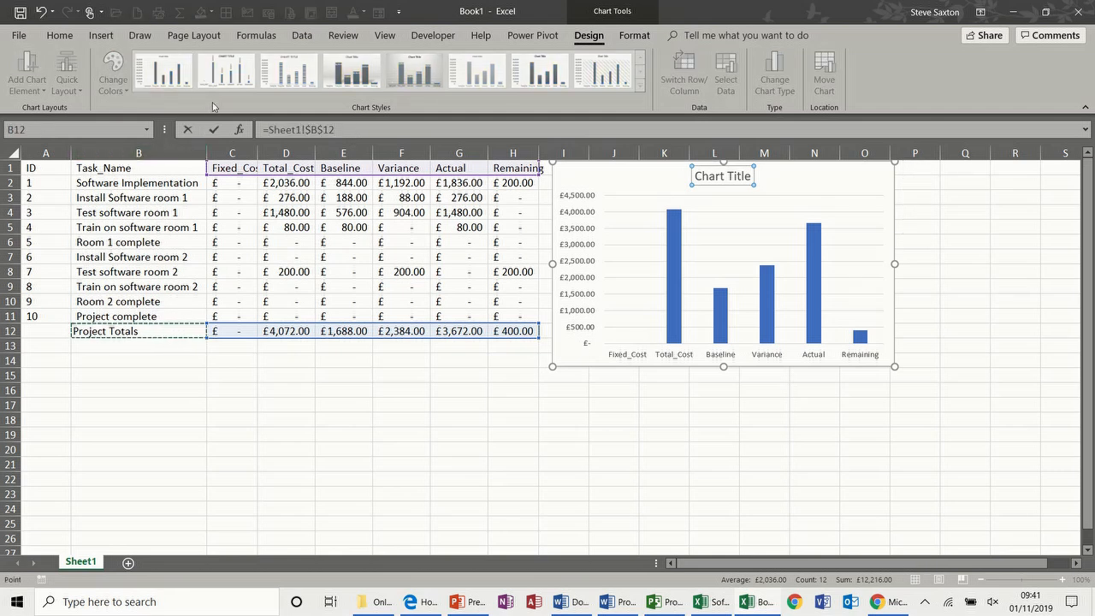
{"action": "left_click", "coordinate": [215, 130]}
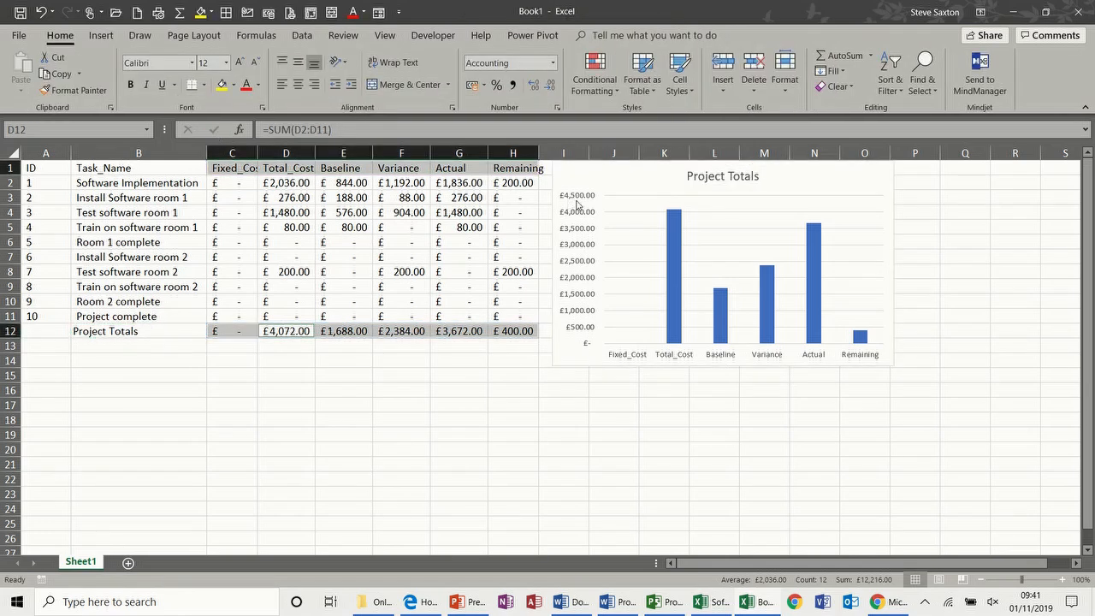
- Apply the dark-background chart style with blue columns to the Project Totals chart
{"action": "left_click", "coordinate": [605, 171]}
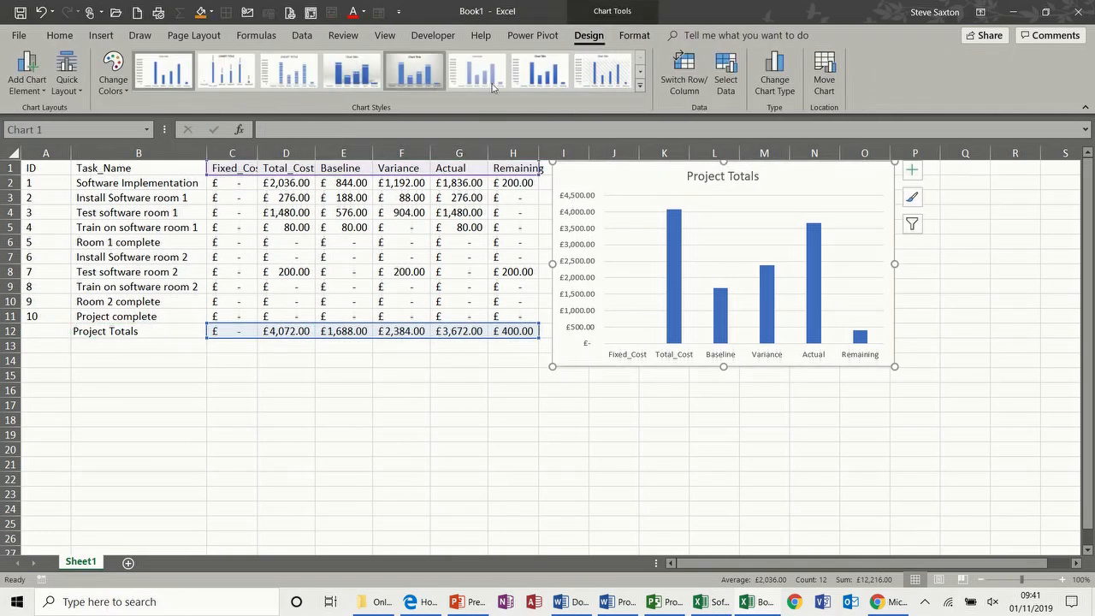
{"action": "left_click", "coordinate": [639, 86]}
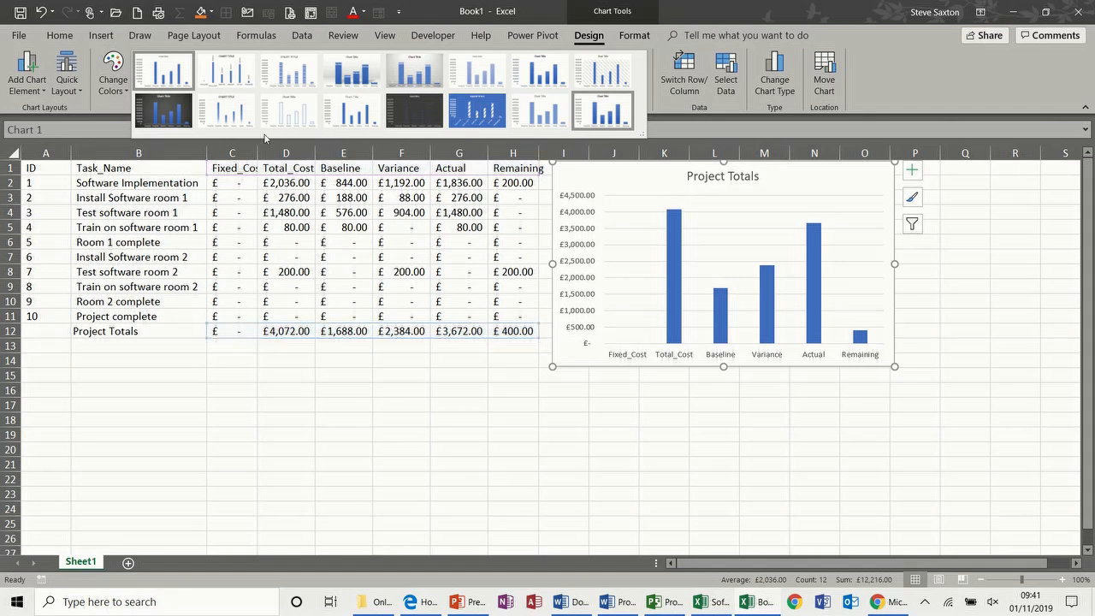
{"action": "left_click", "coordinate": [163, 110]}
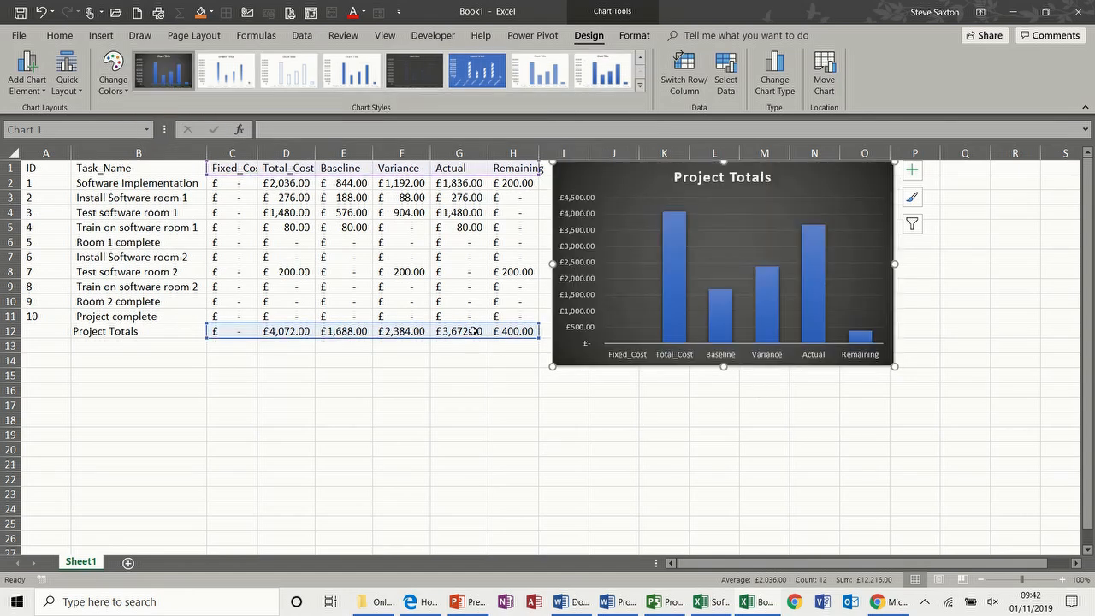
{"action": "left_click", "coordinate": [280, 378]}
- Save the new workbook as Update on the Desktop, and close Software Implementation.xlsx with its changes saved
{"action": "key", "text": "F12"}
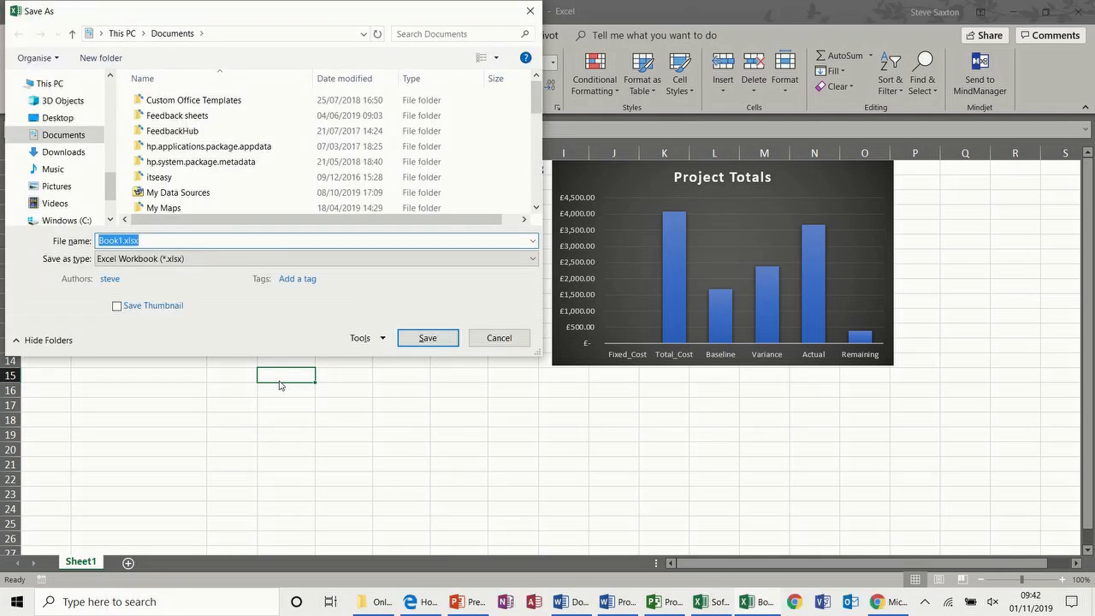
{"action": "type", "text": "Update"}
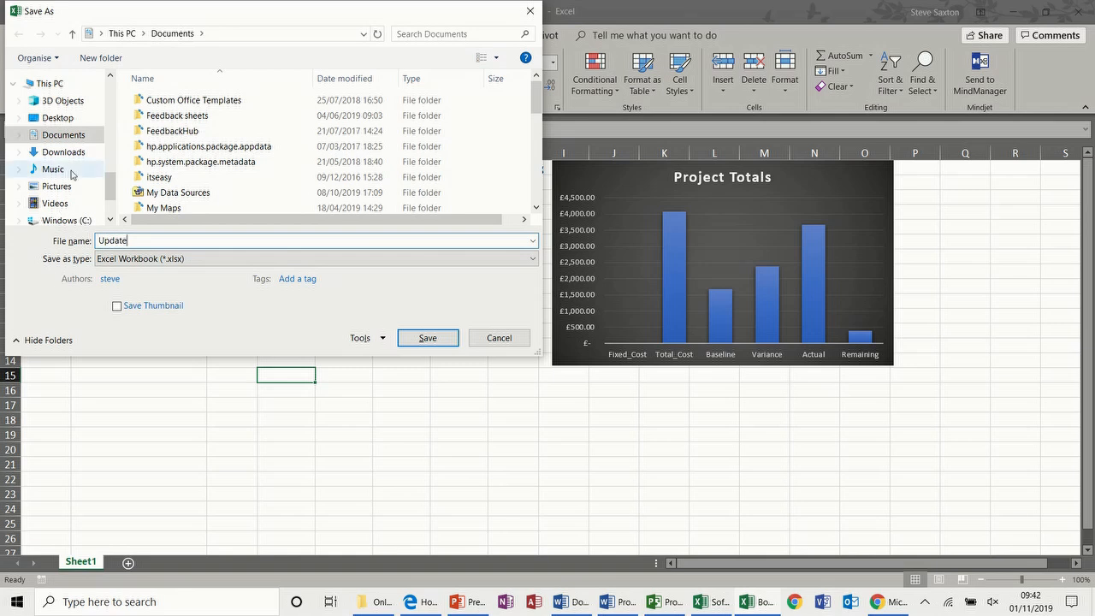
{"action": "left_click", "coordinate": [70, 120]}
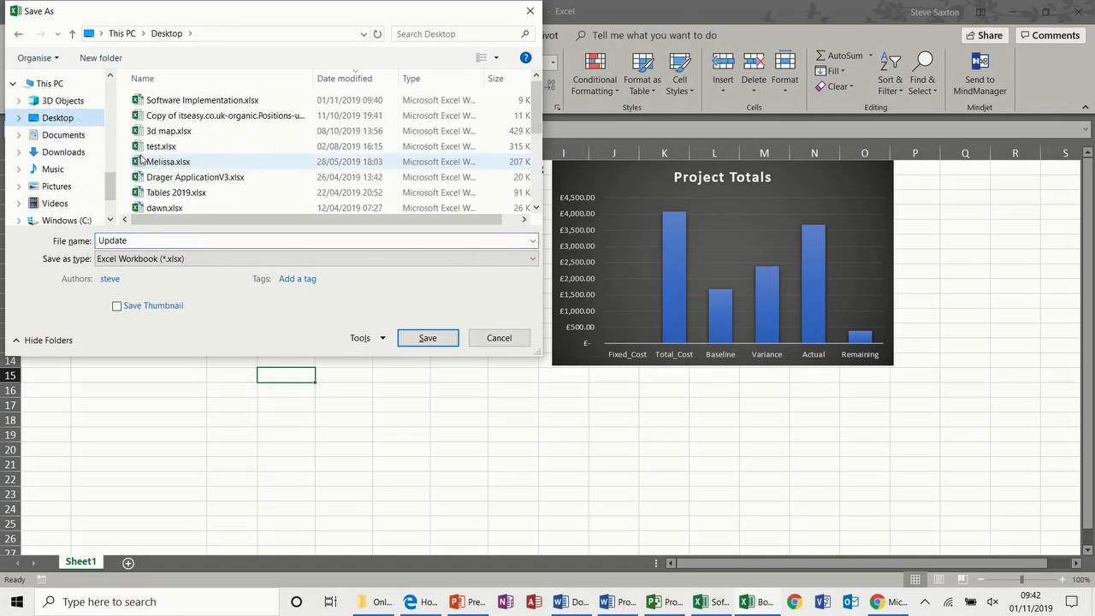
{"action": "left_click", "coordinate": [418, 336]}
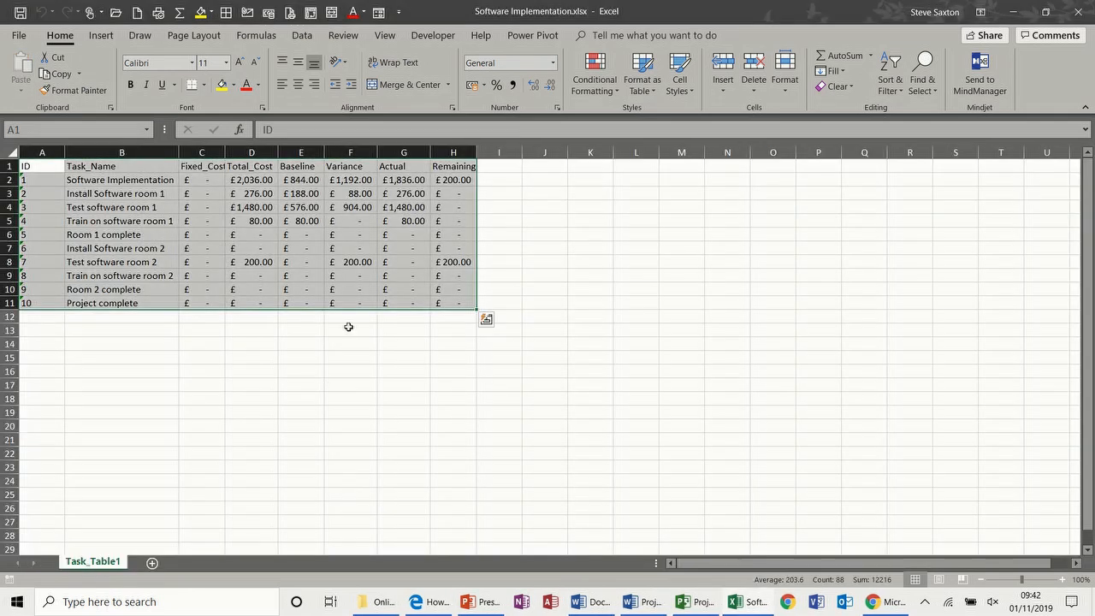
{"action": "key", "text": "ctrl+w"}
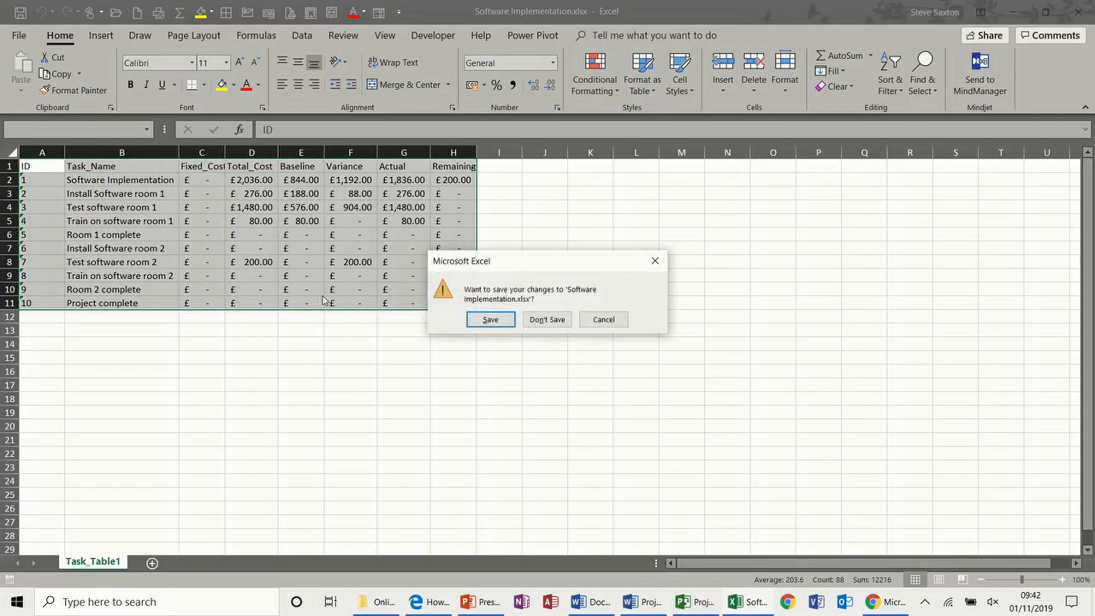
{"action": "left_click", "coordinate": [490, 320]}
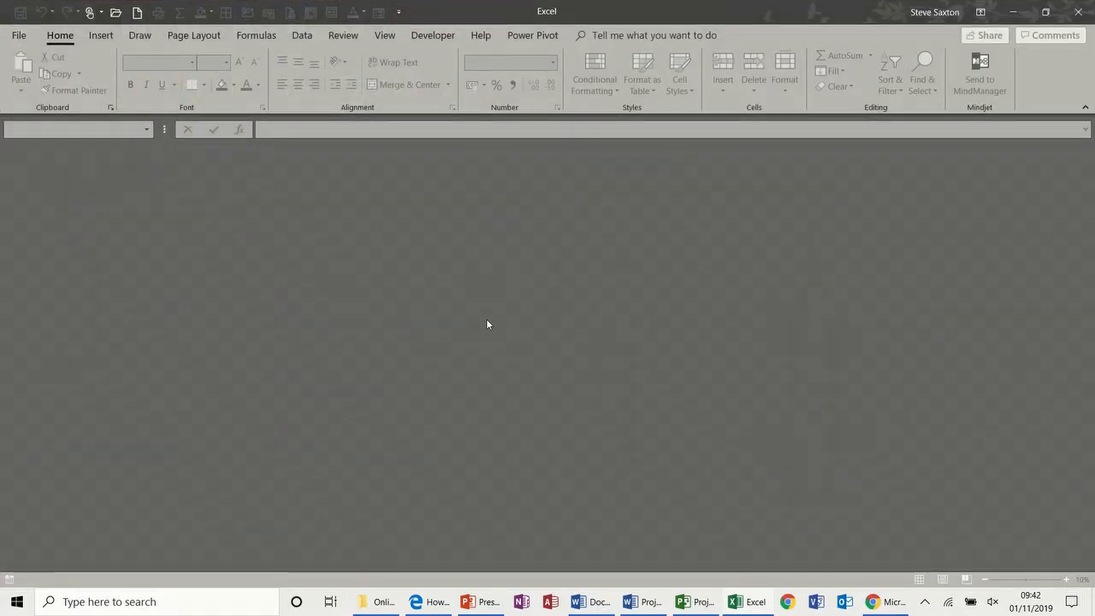
- Switch to Microsoft Project and fill the resource assignment of Test software room 2 down to Train on software room 2
{"action": "left_click", "coordinate": [696, 602]}
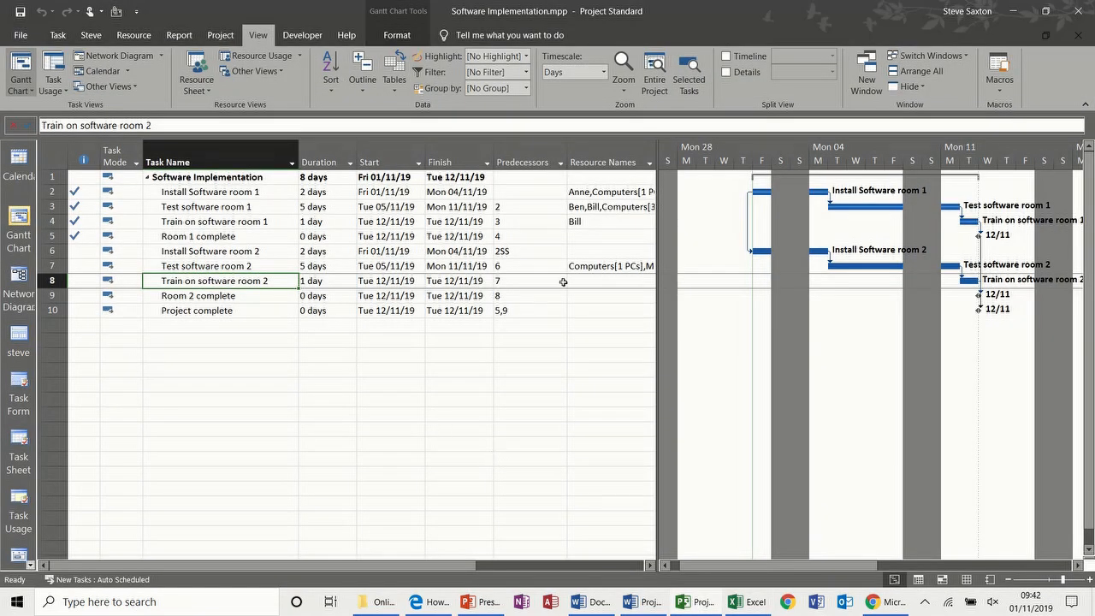
{"action": "left_click", "coordinate": [602, 267]}
{"action": "left_click_drag", "start_coordinate": [653, 273], "coordinate": [653, 284]}
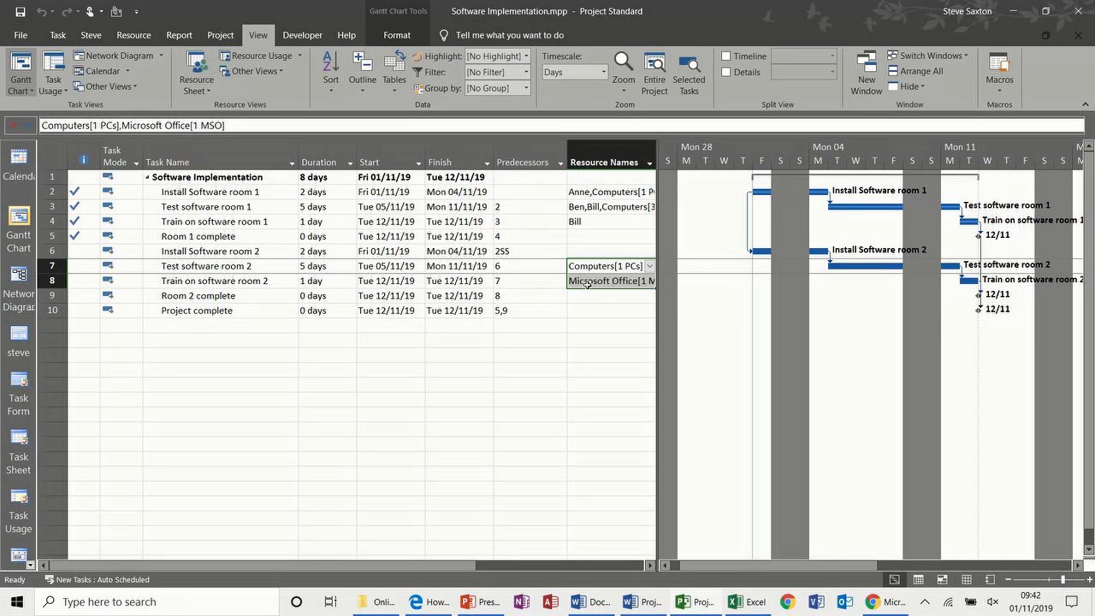
{"action": "left_click", "coordinate": [277, 282]}
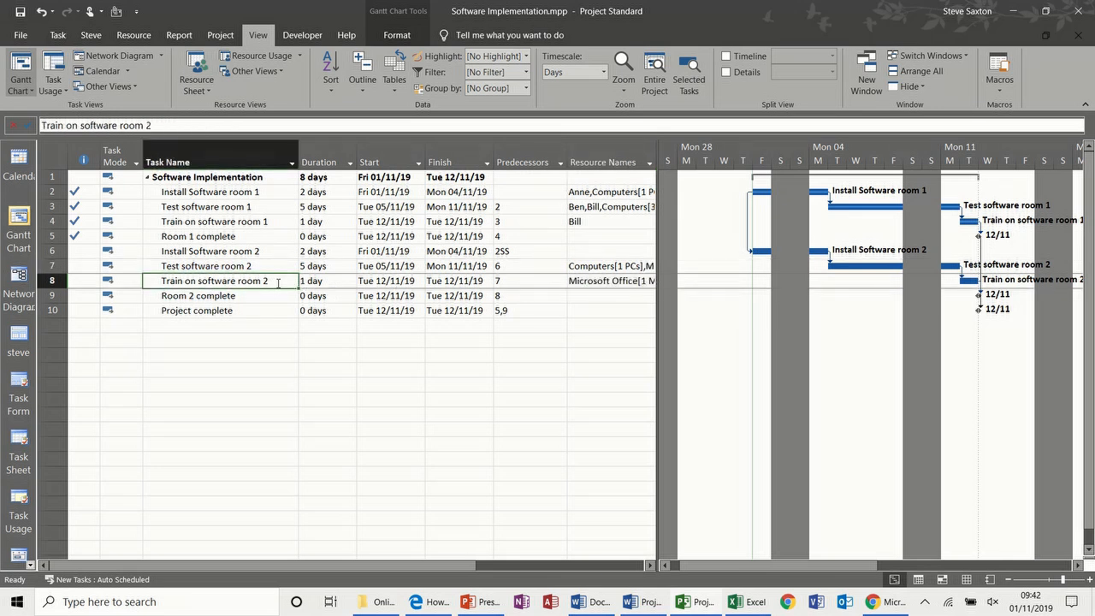
- Examine the task costs in the Cost table and return to the Entry table
{"action": "left_click", "coordinate": [395, 89]}
{"action": "left_click", "coordinate": [410, 170]}
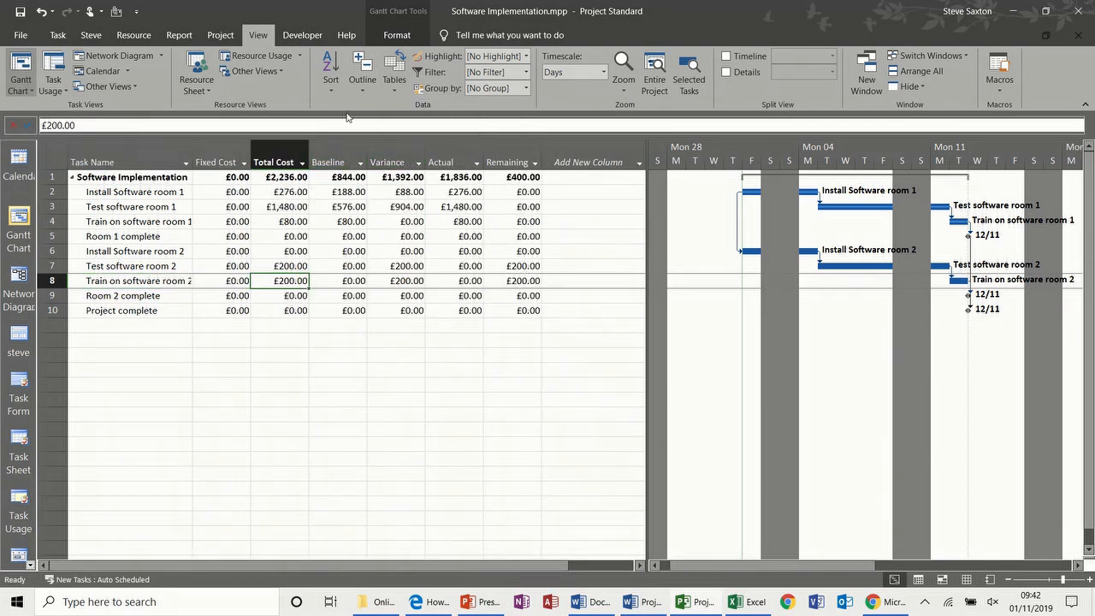
{"action": "left_click", "coordinate": [393, 90]}
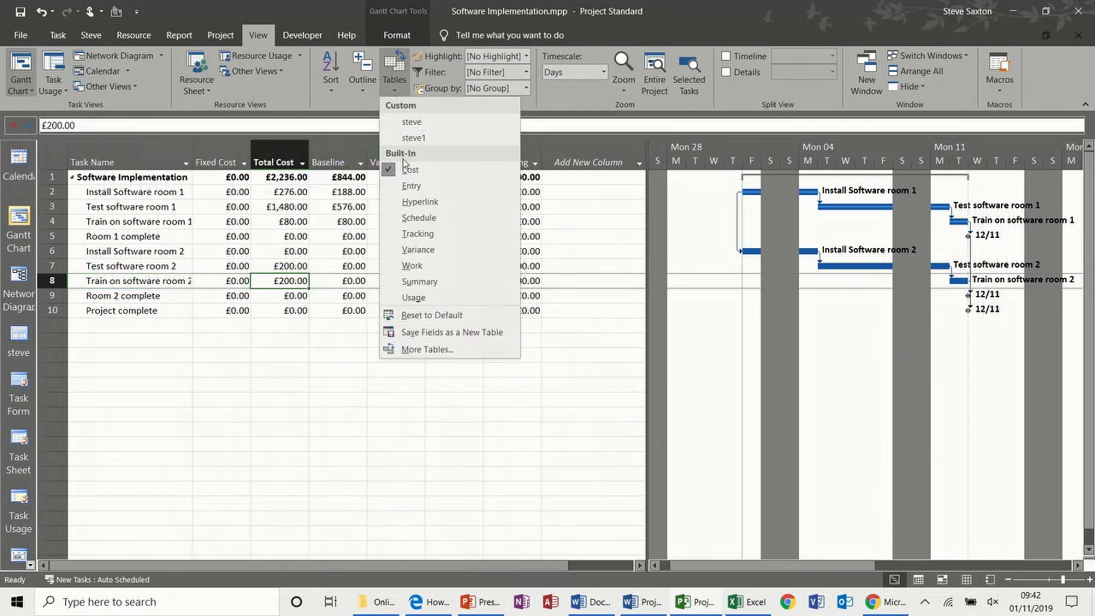
{"action": "left_click", "coordinate": [411, 186]}
{"action": "left_click", "coordinate": [234, 249]}
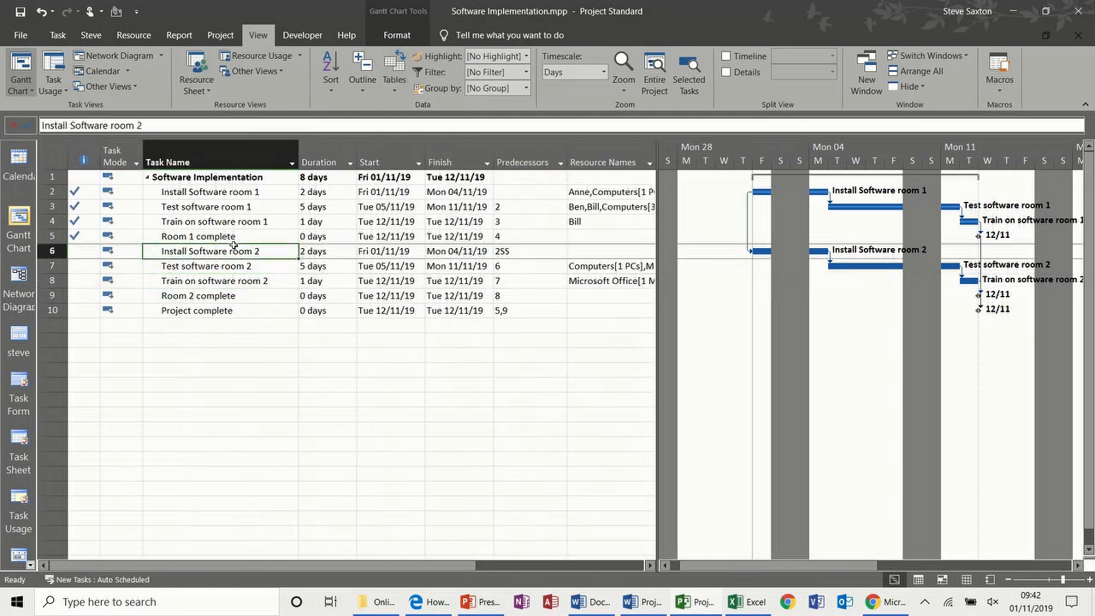
- Save the project as an Excel Workbook, replacing Software Implementation.xlsx on the Desktop
{"action": "left_click", "coordinate": [24, 37]}
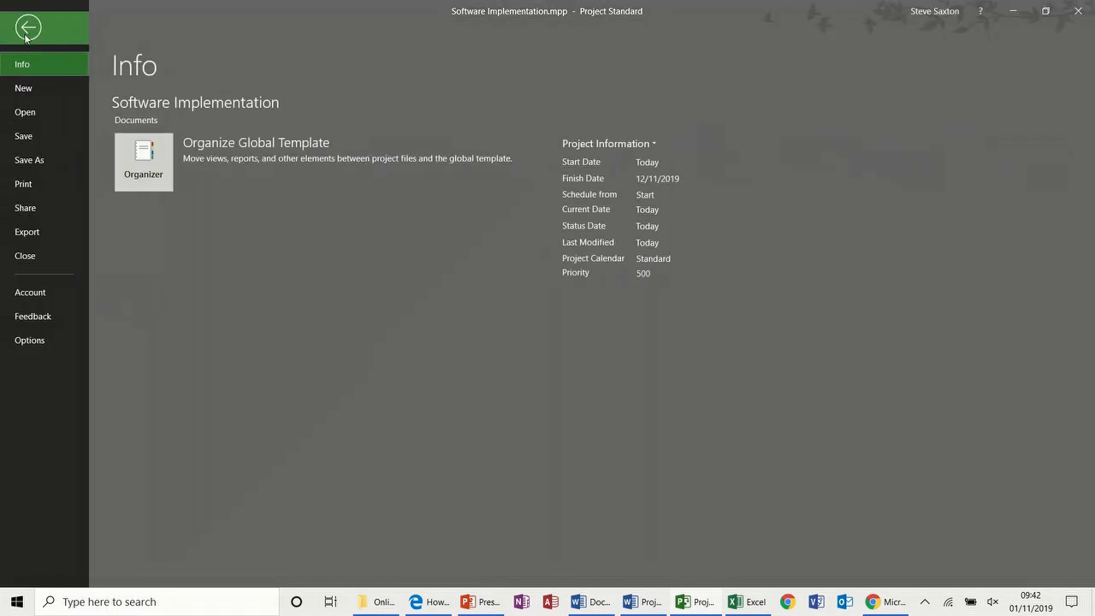
{"action": "left_click", "coordinate": [33, 160]}
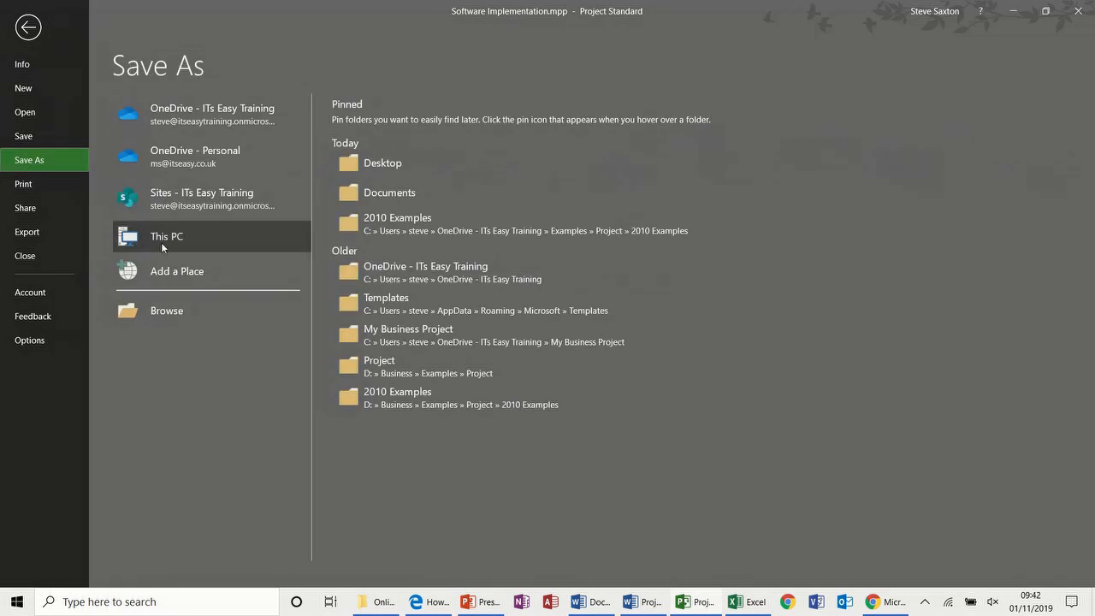
{"action": "left_click", "coordinate": [163, 315]}
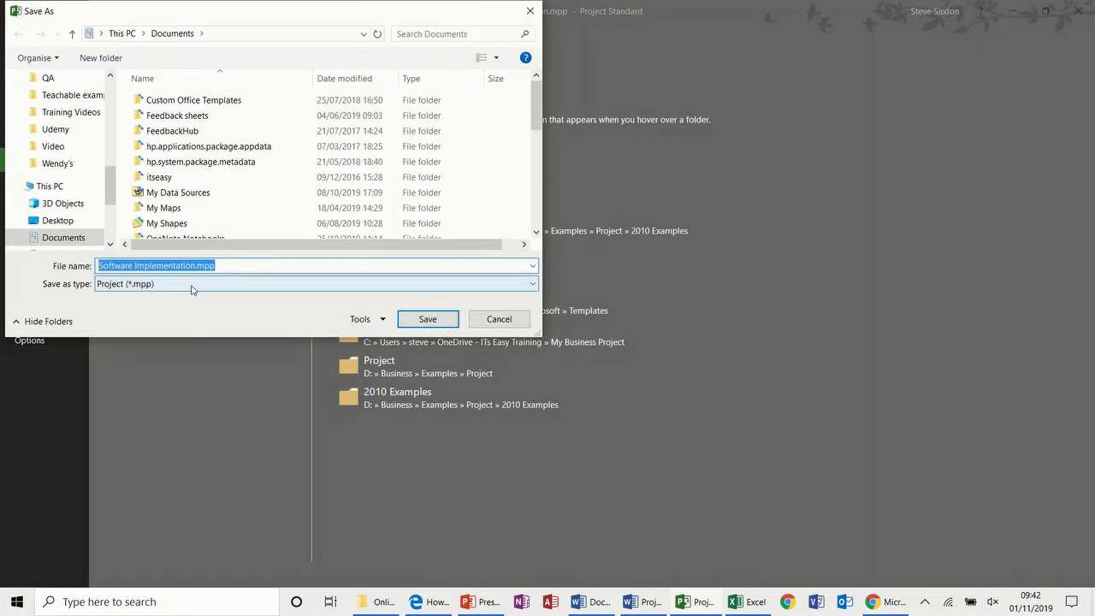
{"action": "left_click", "coordinate": [192, 289]}
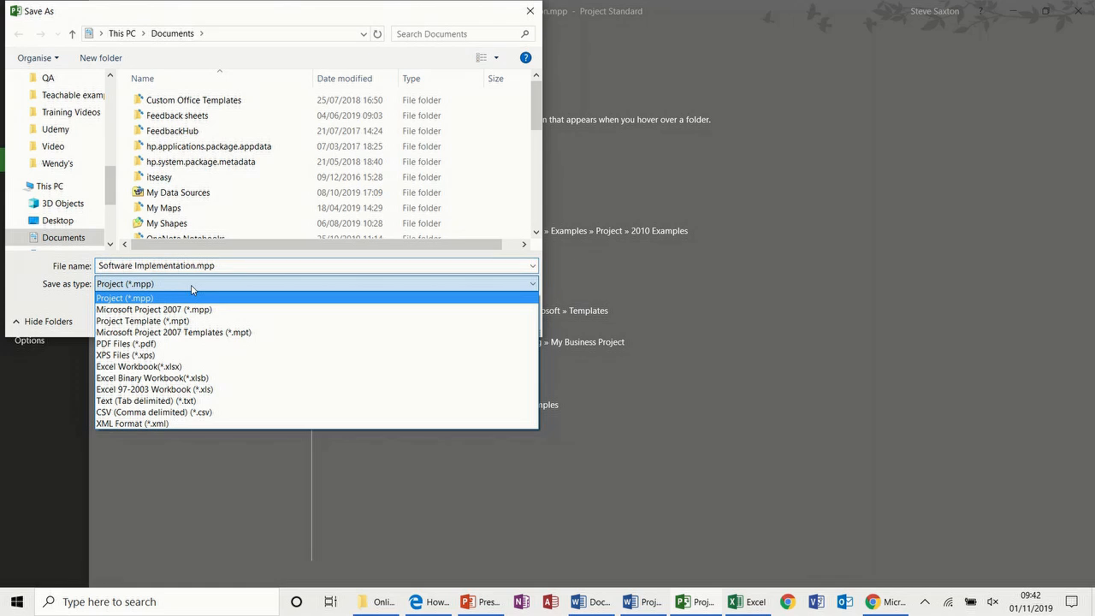
{"action": "left_click", "coordinate": [159, 366]}
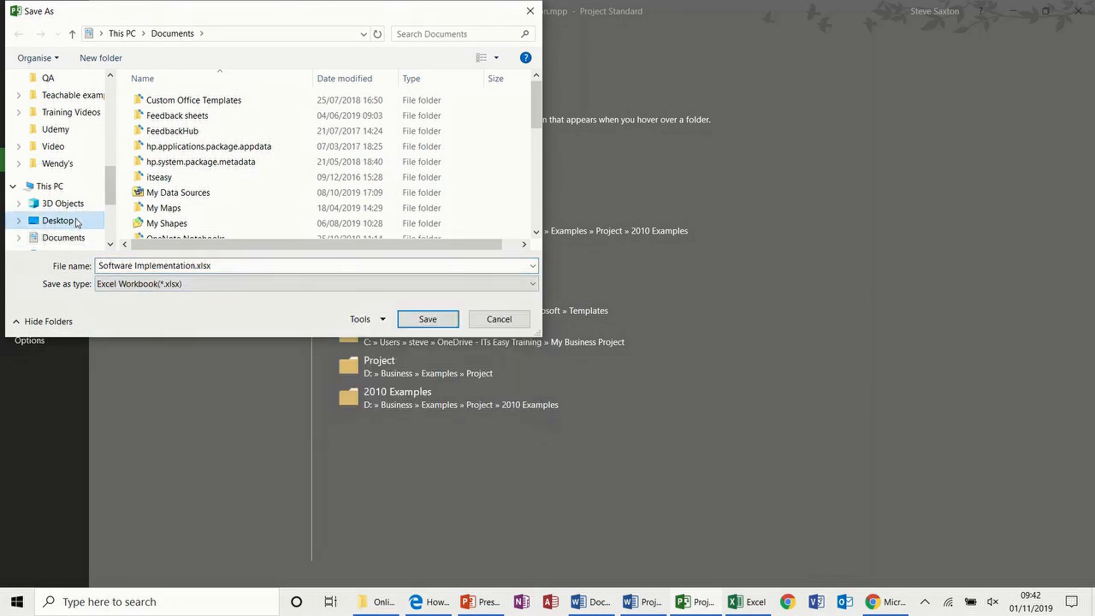
{"action": "left_click", "coordinate": [58, 221]}
{"action": "left_click", "coordinate": [208, 101]}
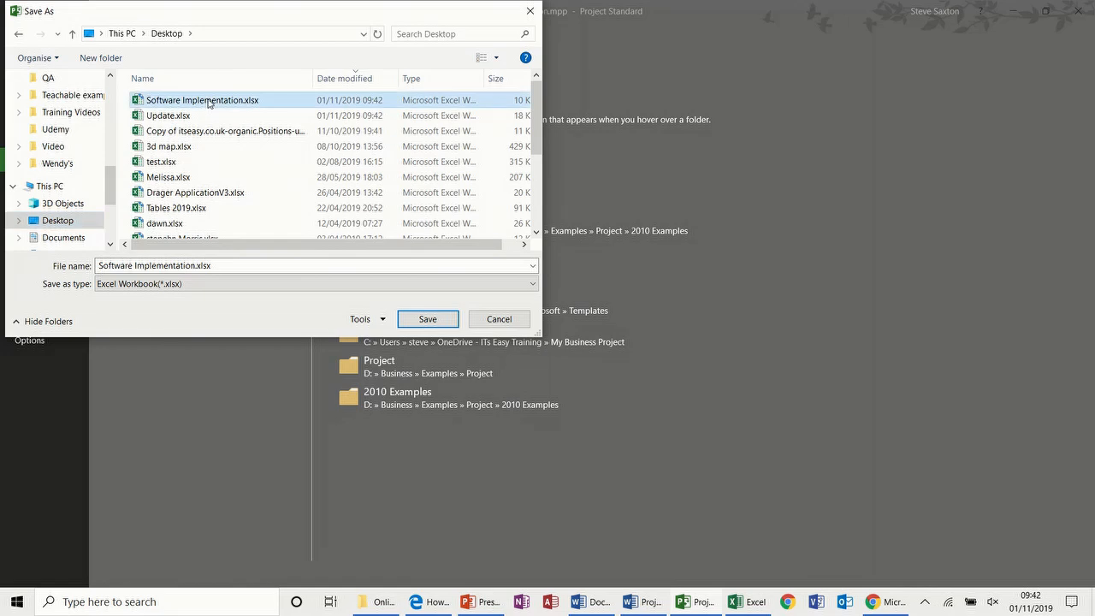
{"action": "left_click", "coordinate": [422, 313]}
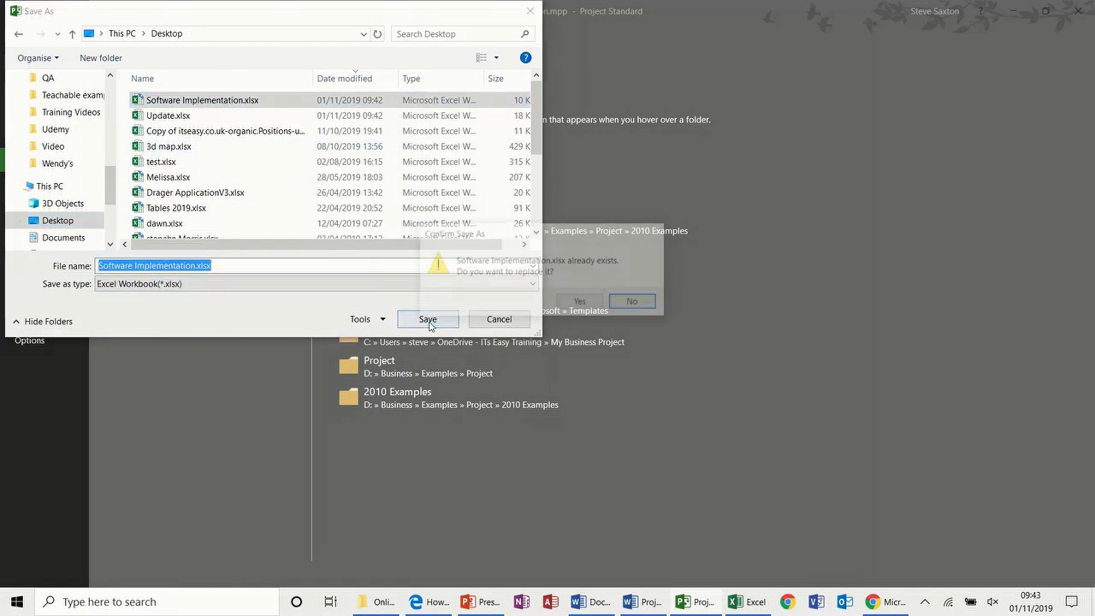
{"action": "left_click", "coordinate": [580, 303]}
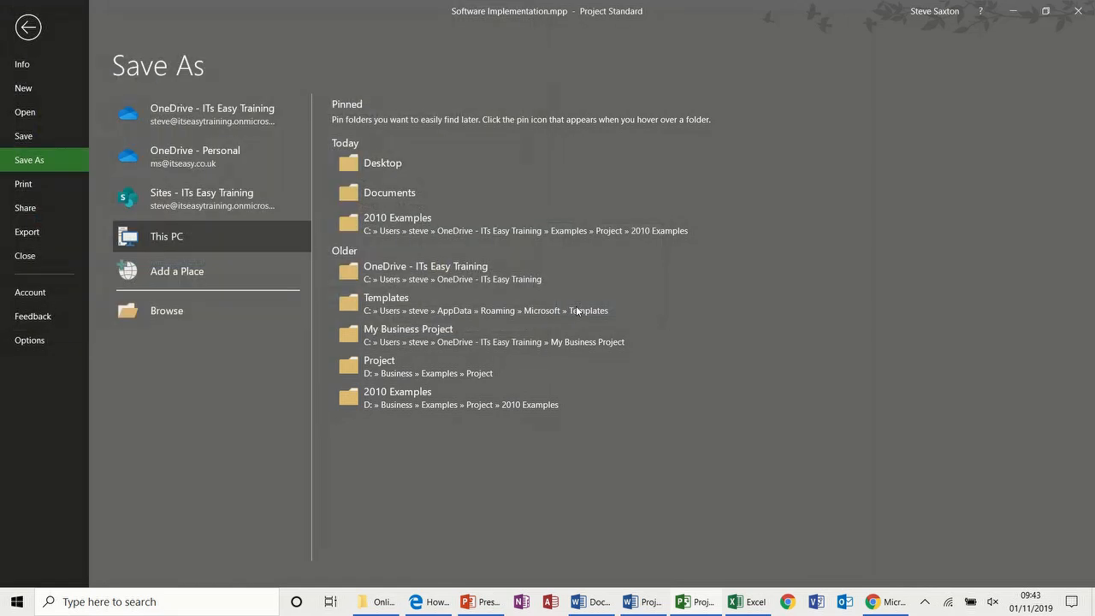
- Complete the Export Wizard using the existing map steve3
{"action": "left_click", "coordinate": [608, 453]}
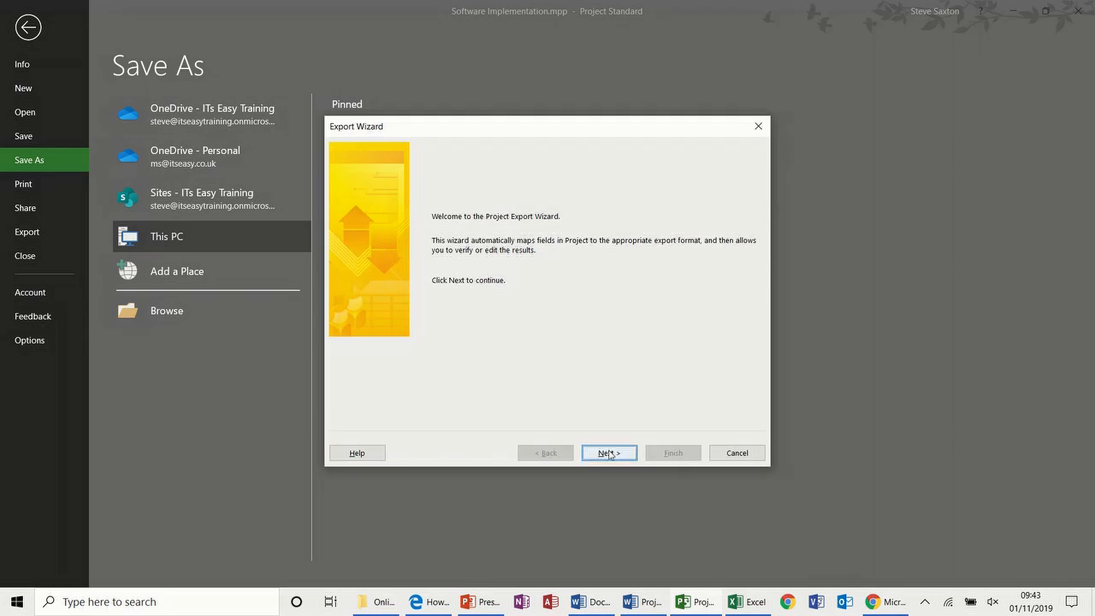
{"action": "left_click", "coordinate": [608, 453]}
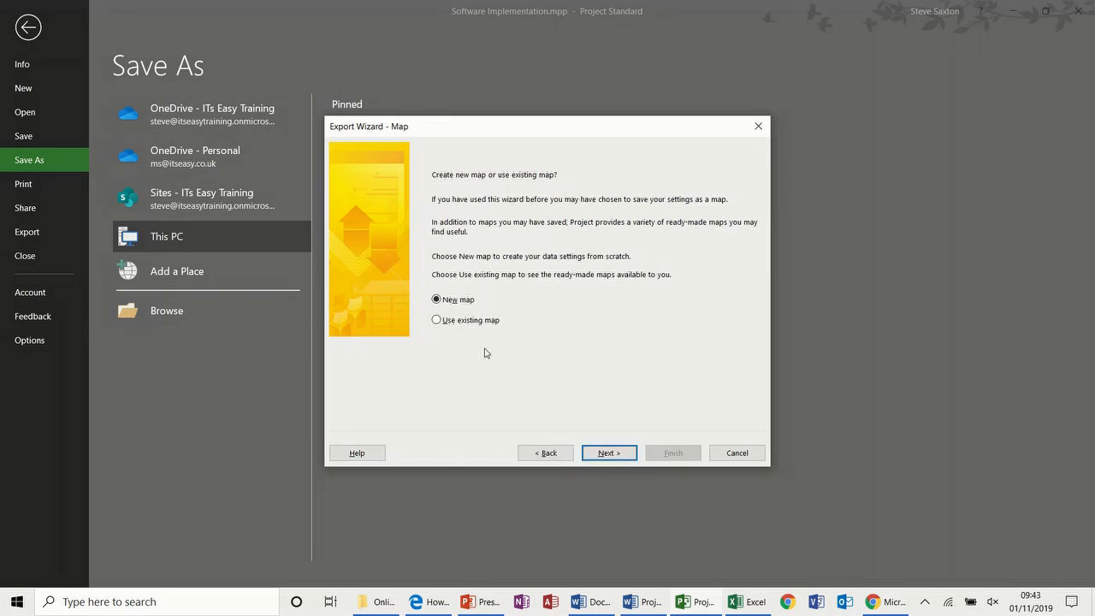
{"action": "left_click", "coordinate": [455, 324]}
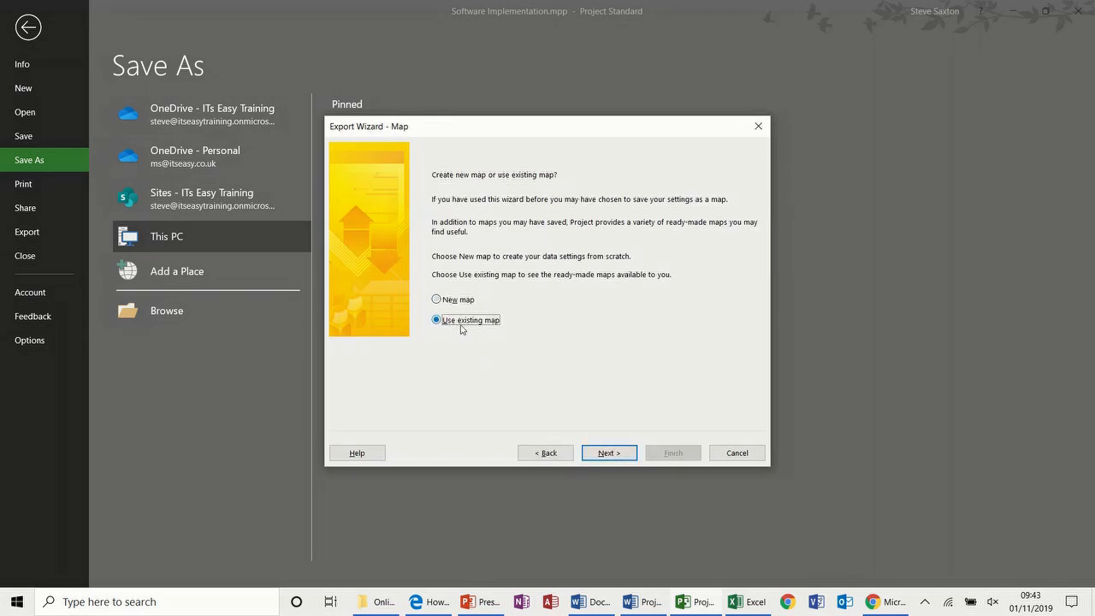
{"action": "left_click", "coordinate": [601, 453]}
{"action": "left_click", "coordinate": [364, 254]}
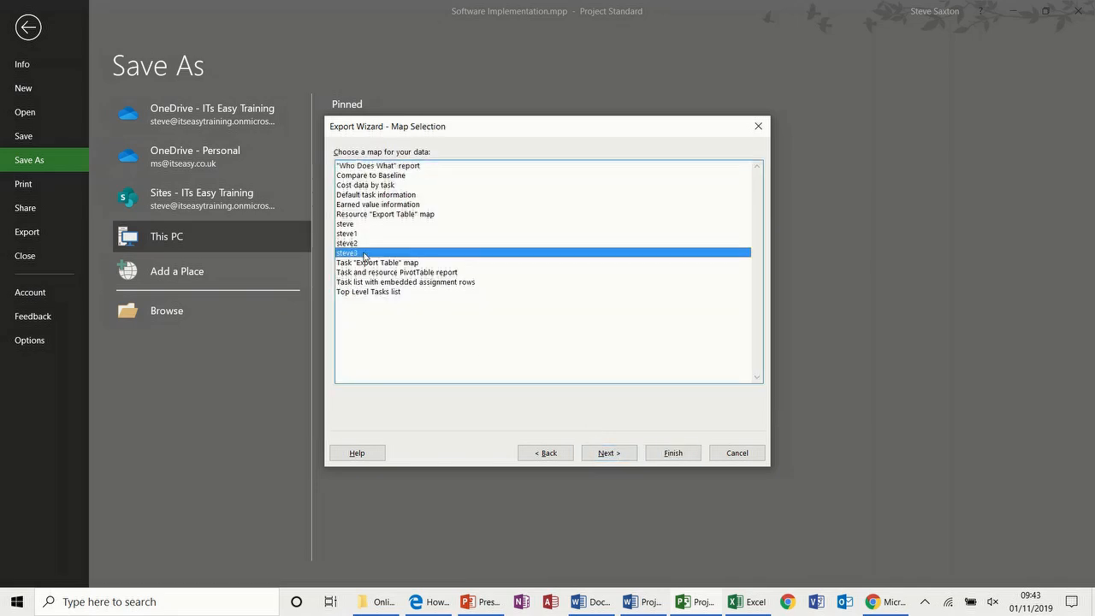
{"action": "left_click", "coordinate": [660, 448]}
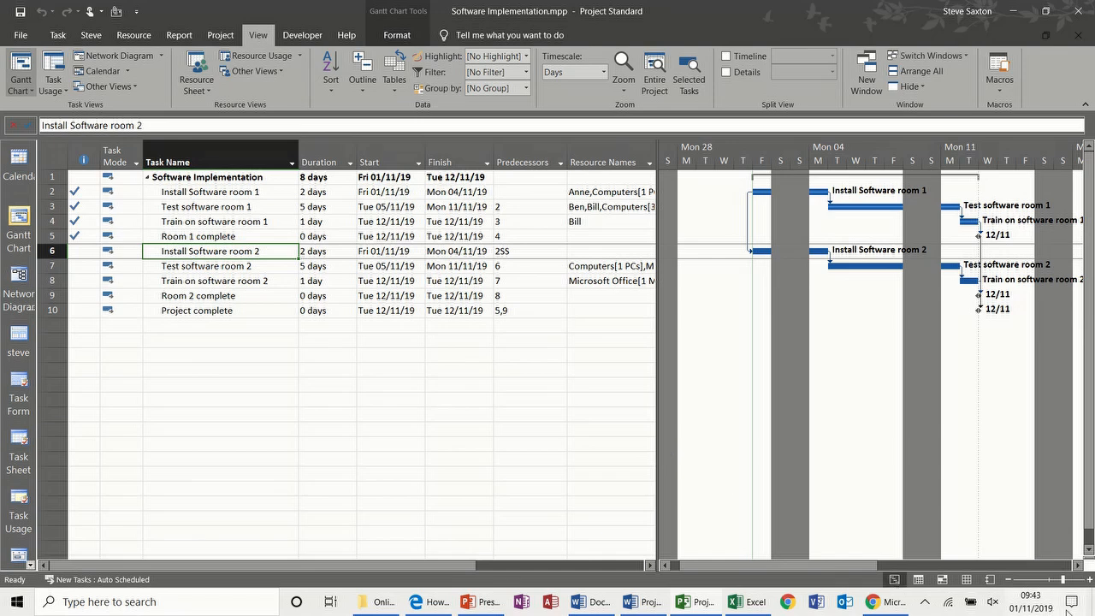
- In the exported Software Implementation.xlsx on the Desktop, convert C2:H11 to numbers and apply the pound accounting format
{"action": "left_click", "coordinate": [1093, 605]}
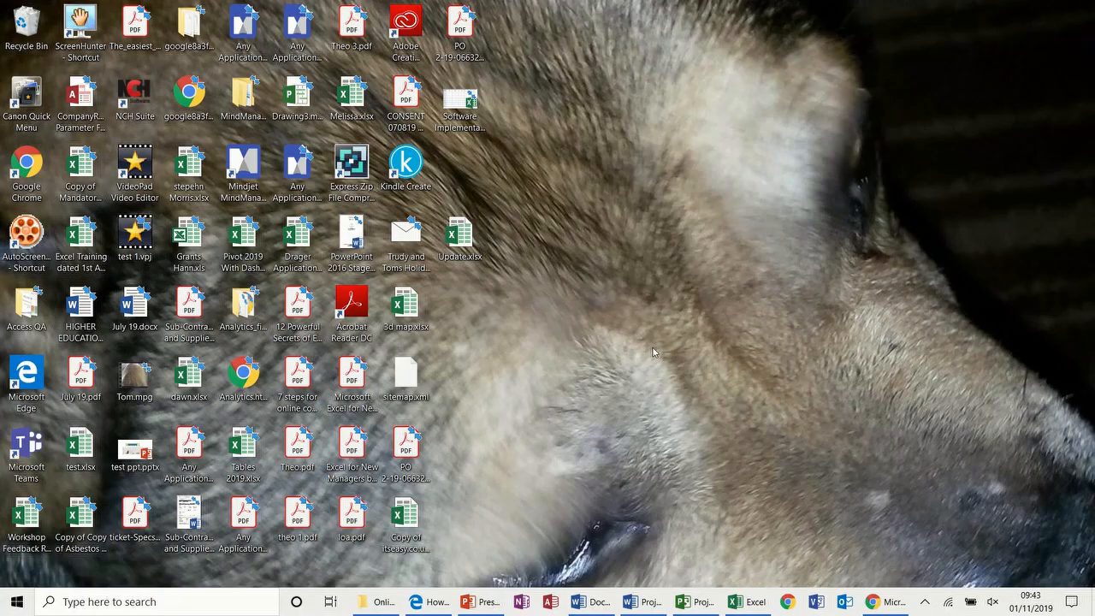
{"action": "double_click", "coordinate": [467, 115]}
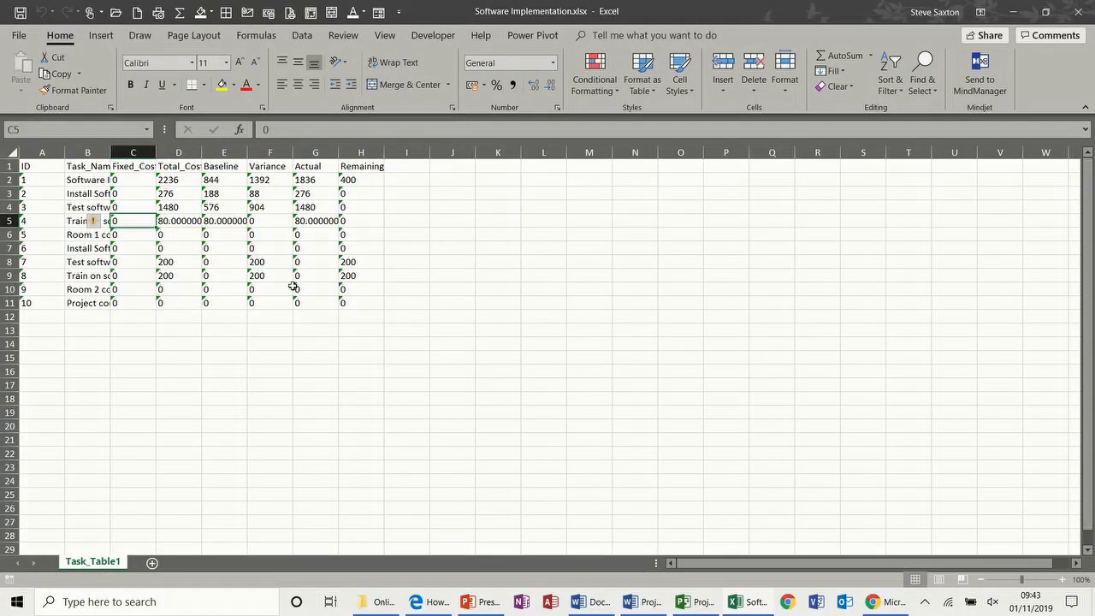
{"action": "left_click_drag", "start_coordinate": [138, 185], "coordinate": [340, 302]}
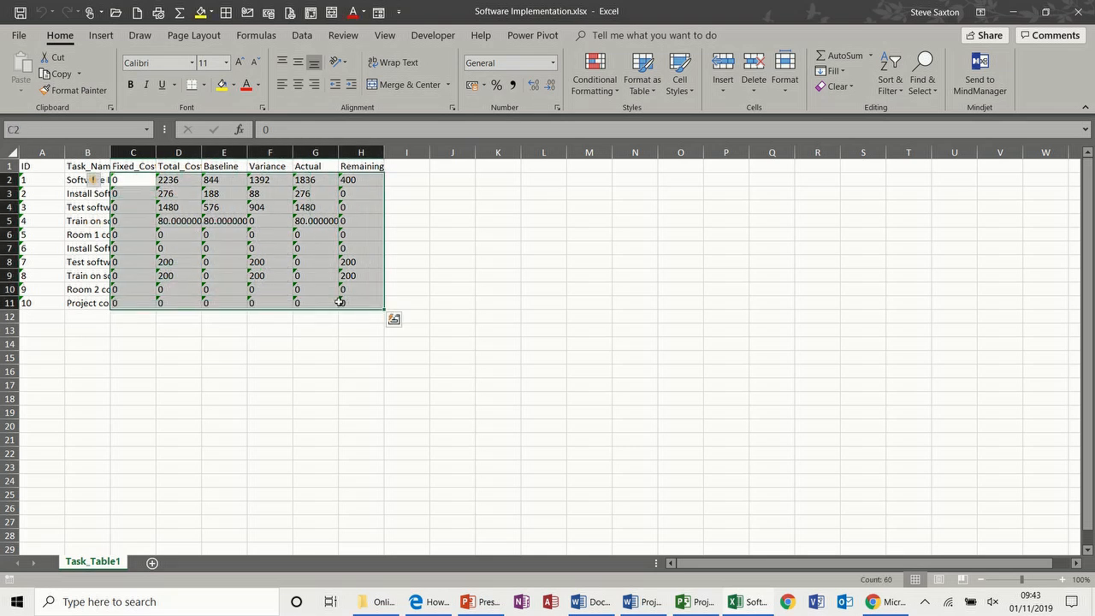
{"action": "left_click", "coordinate": [100, 182]}
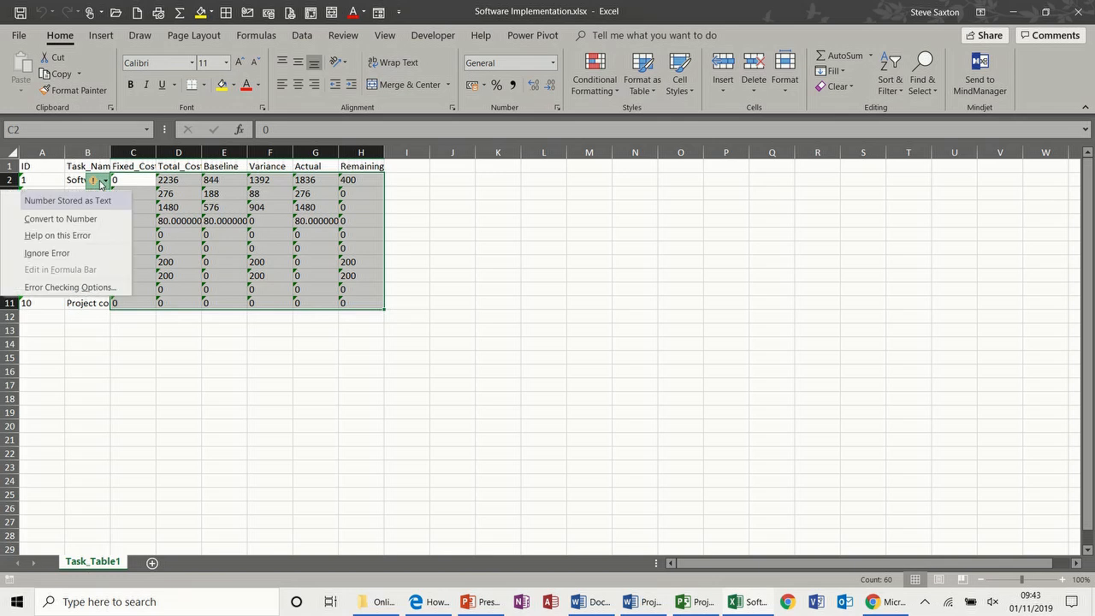
{"action": "left_click", "coordinate": [68, 219]}
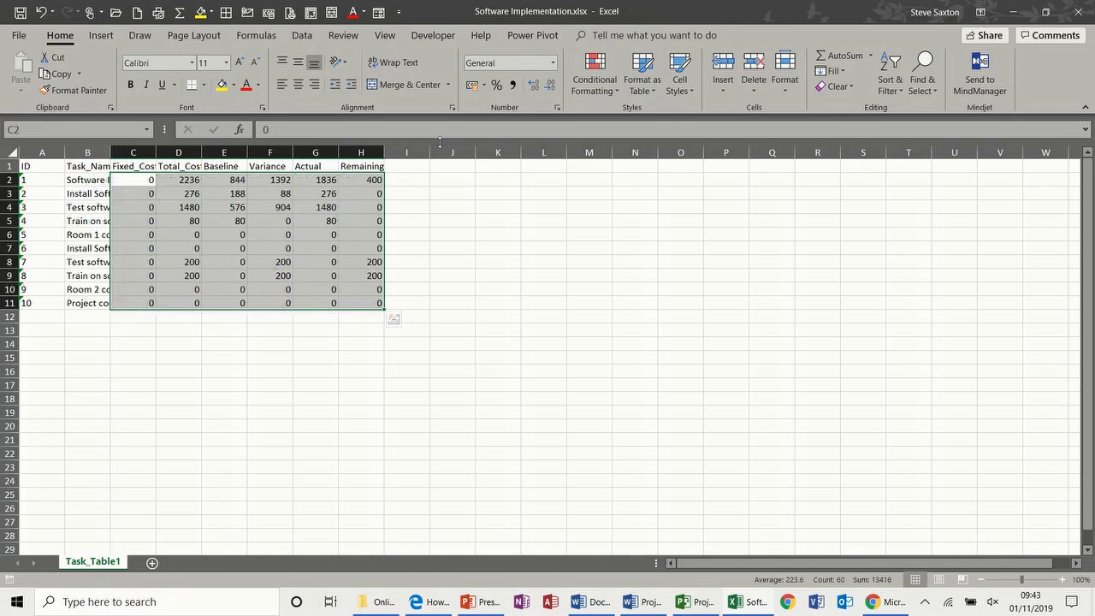
{"action": "left_click", "coordinate": [473, 86]}
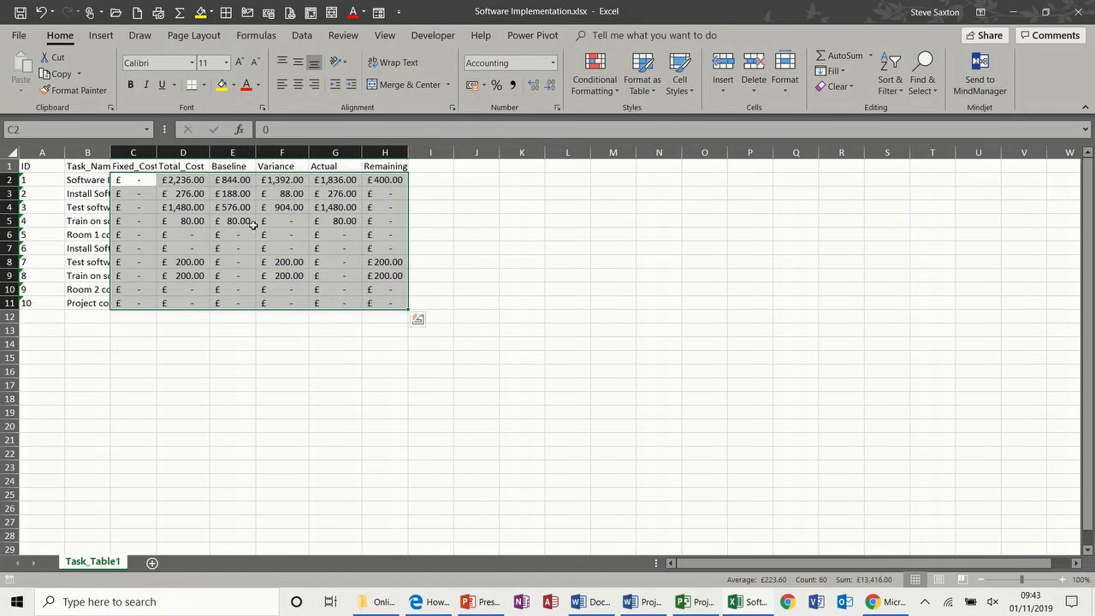
{"action": "left_click", "coordinate": [210, 230]}
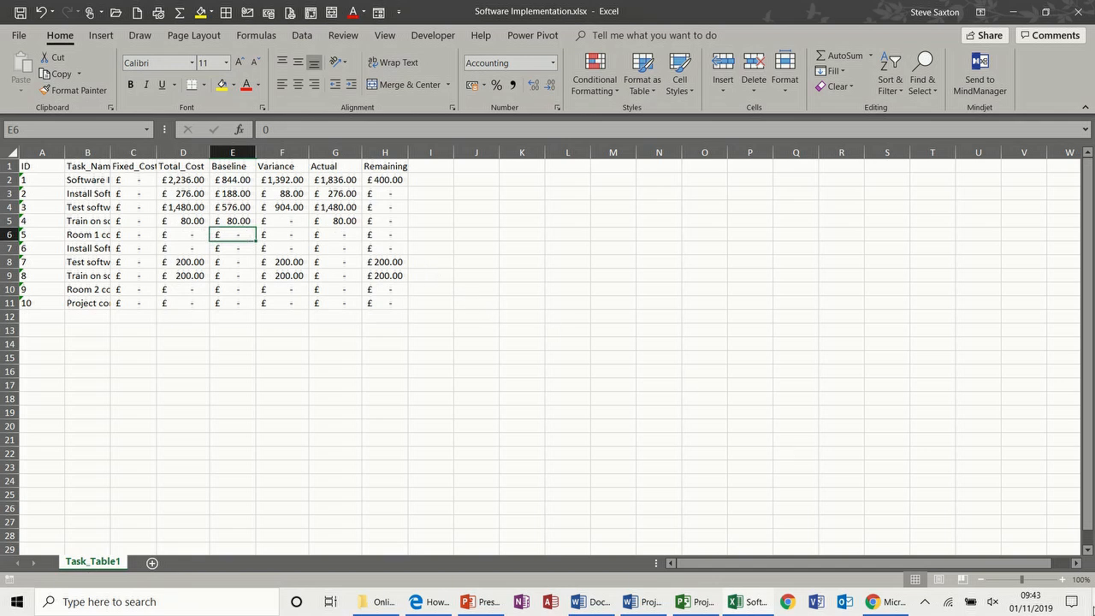
- Open Update.xlsx from the Desktop and review its linked task costs and Project Totals chart
{"action": "key", "text": "super+d"}
{"action": "left_click", "coordinate": [468, 242]}
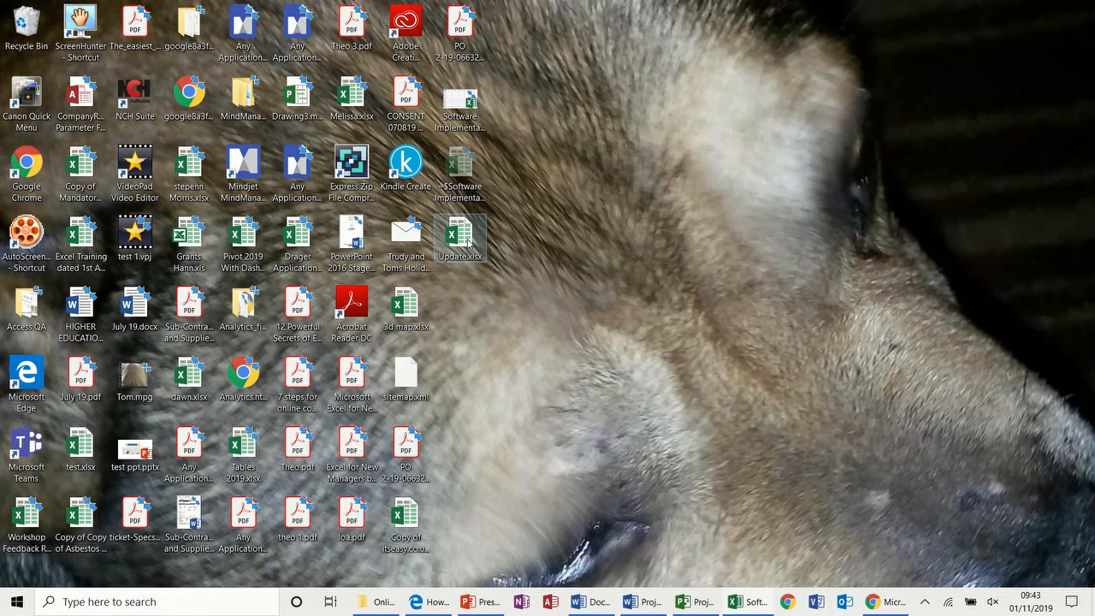
{"action": "double_click", "coordinate": [467, 242]}
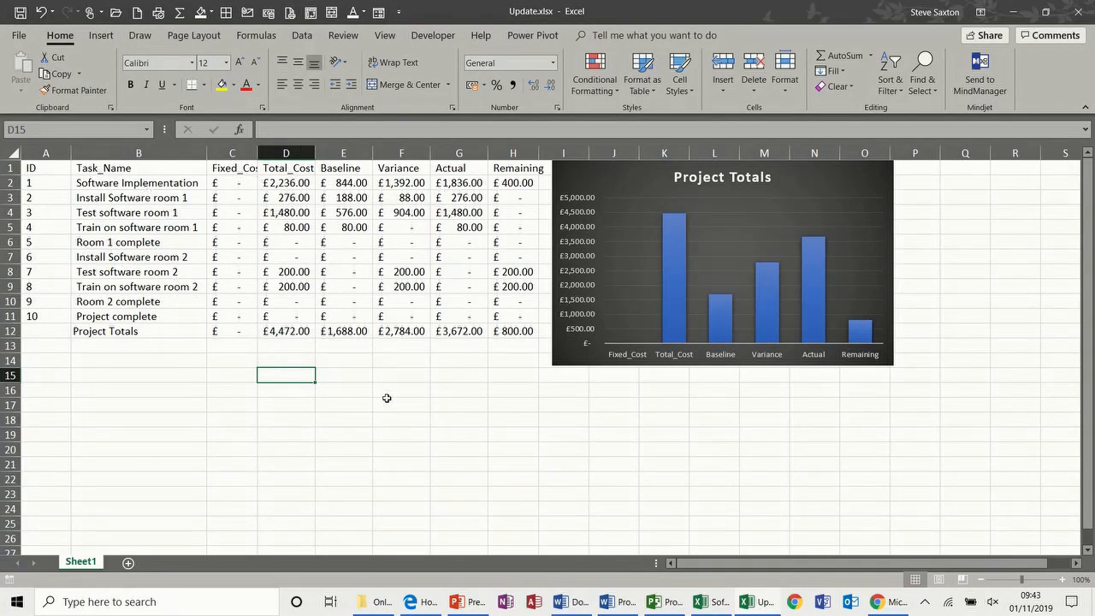
- Close the Update.xlsx and Software Implementation.xlsx workbooks
{"action": "key", "text": "alt+Tab"}
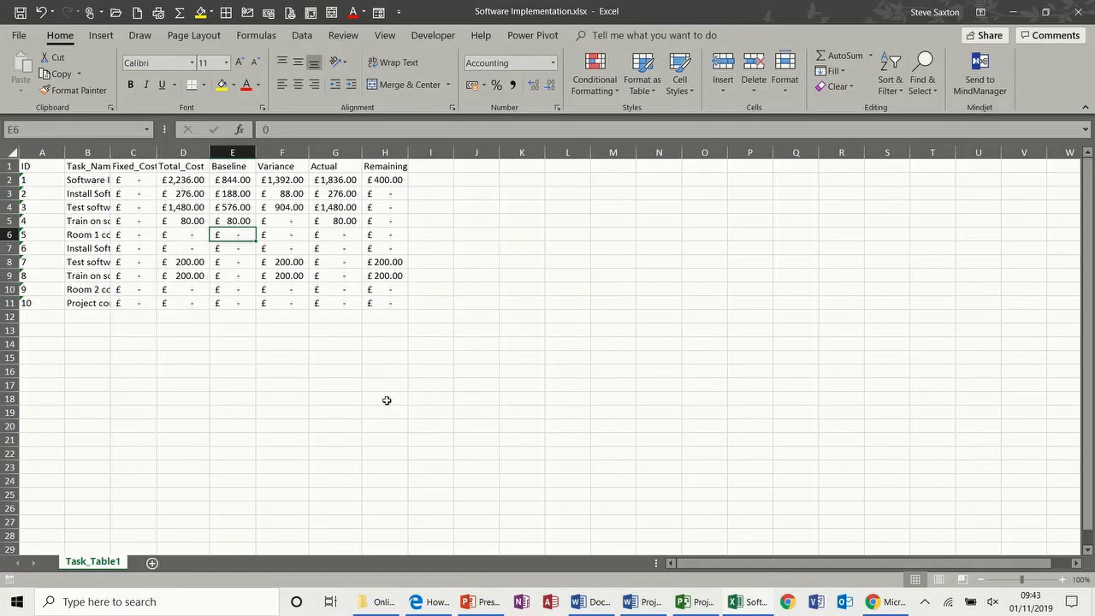
{"action": "key", "text": "ctrl+w"}
{"action": "left_click", "coordinate": [479, 320]}
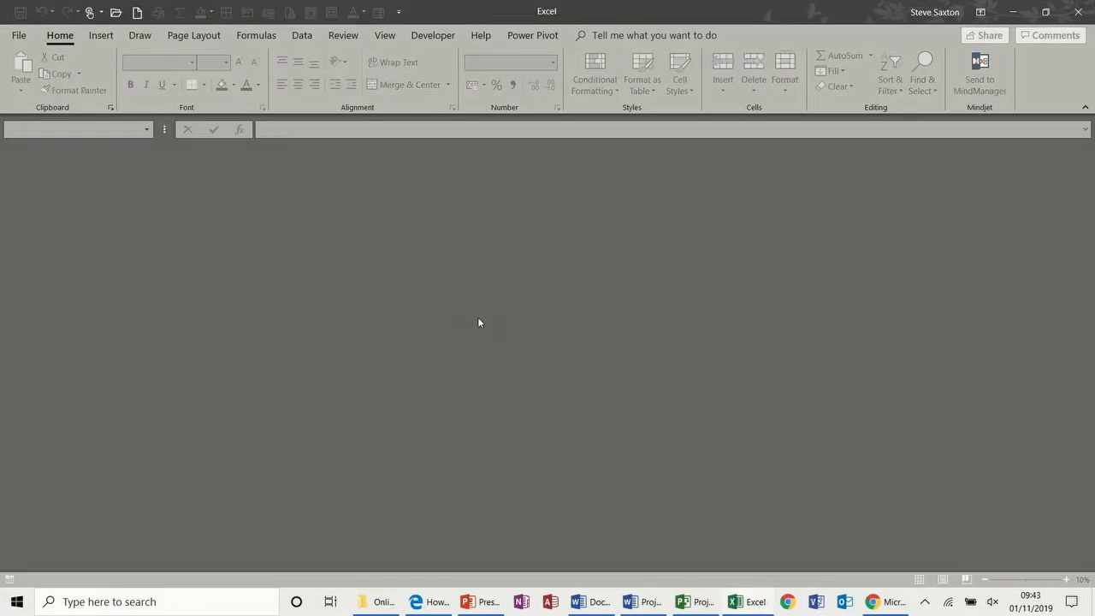
- Switch to Microsoft Project and clear the resource assignments of Train on software room 2
{"action": "left_click", "coordinate": [694, 603]}
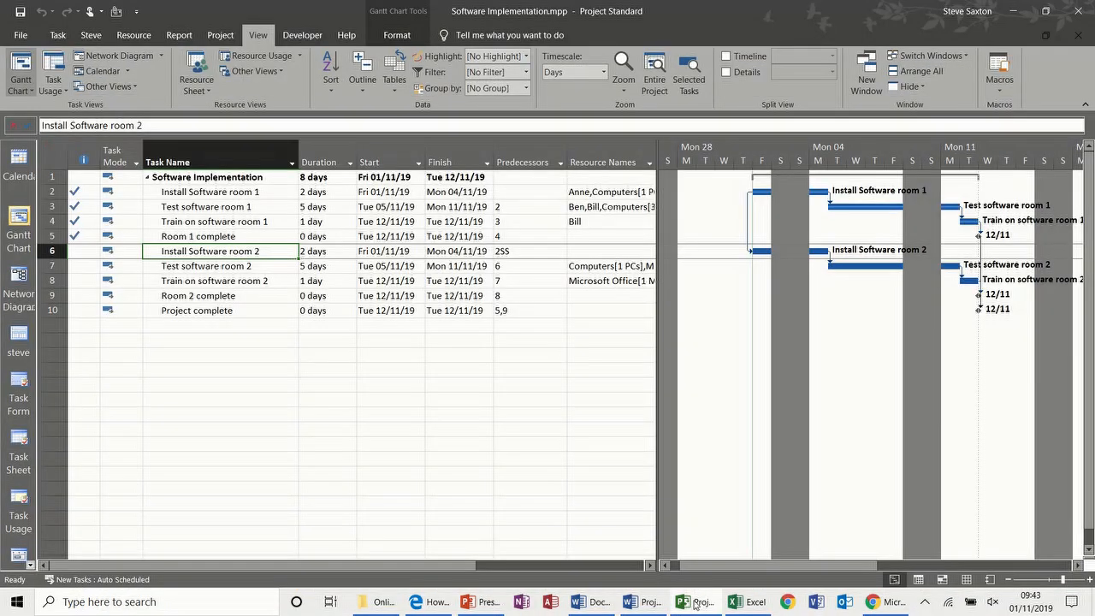
{"action": "left_click", "coordinate": [222, 341]}
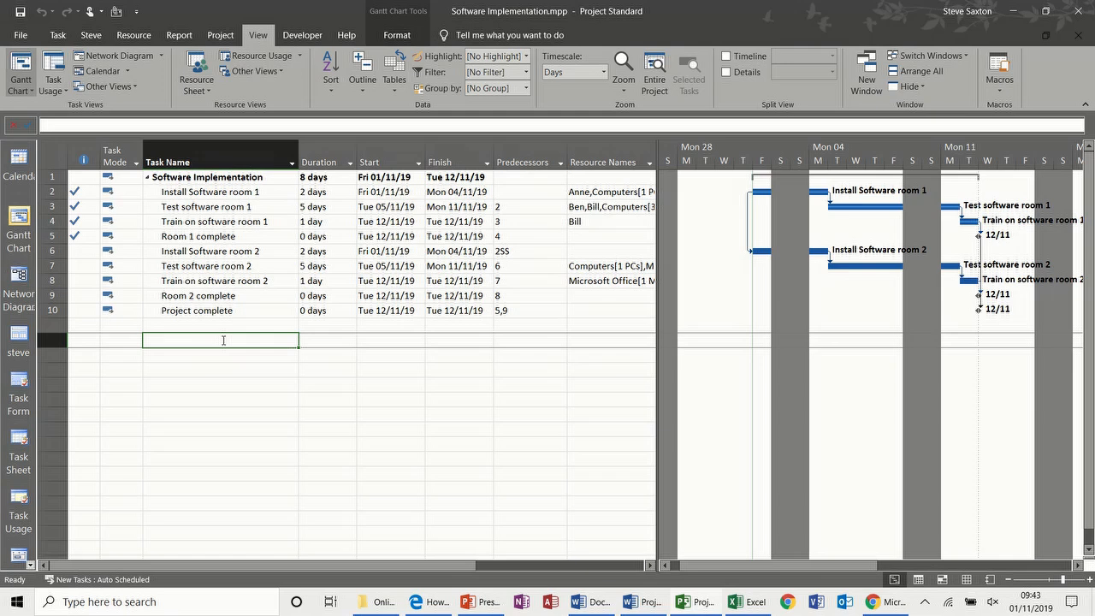
{"action": "left_click", "coordinate": [303, 35]}
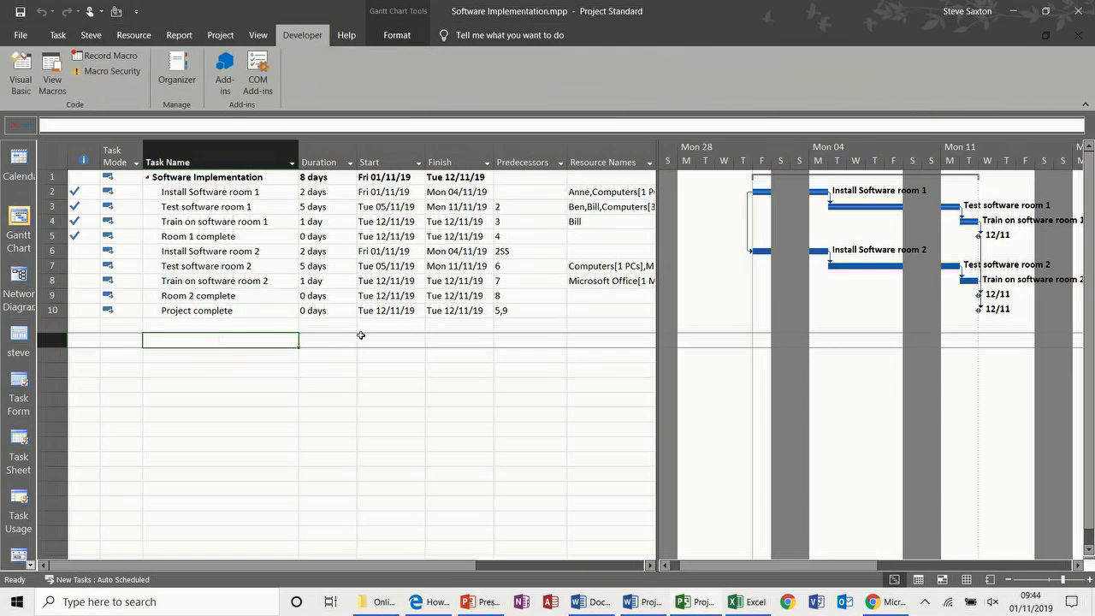
{"action": "left_click", "coordinate": [590, 281]}
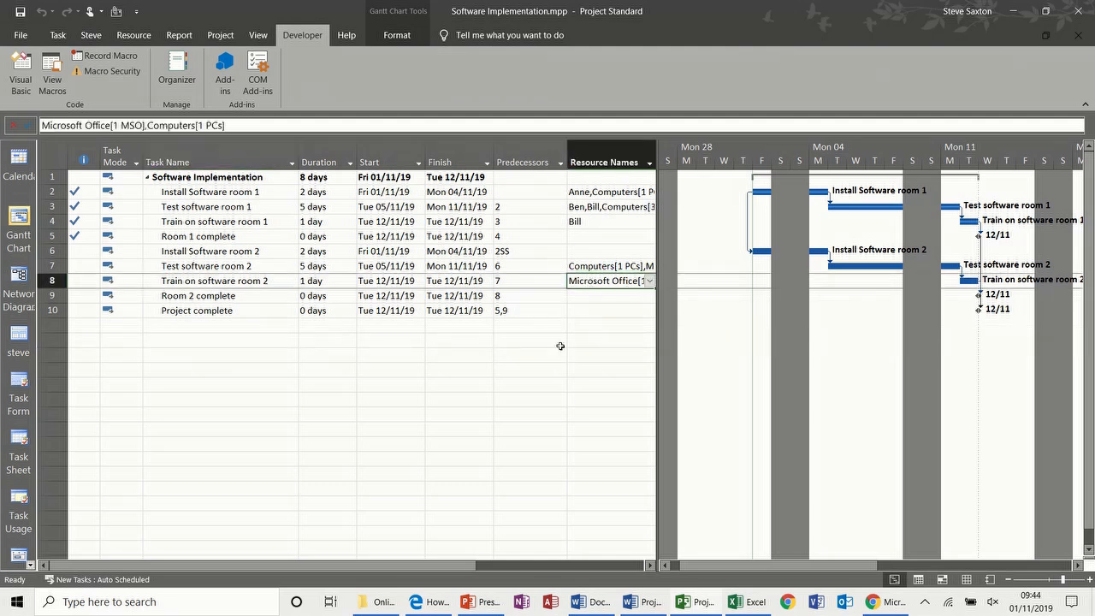
{"action": "key", "text": "Delete"}
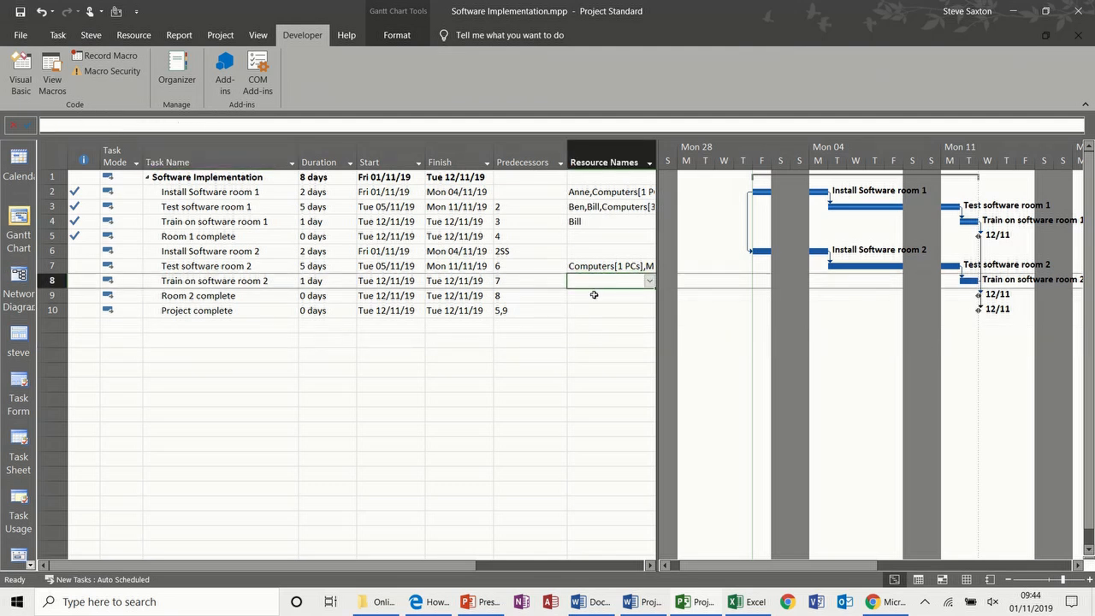
{"action": "left_click", "coordinate": [318, 334]}
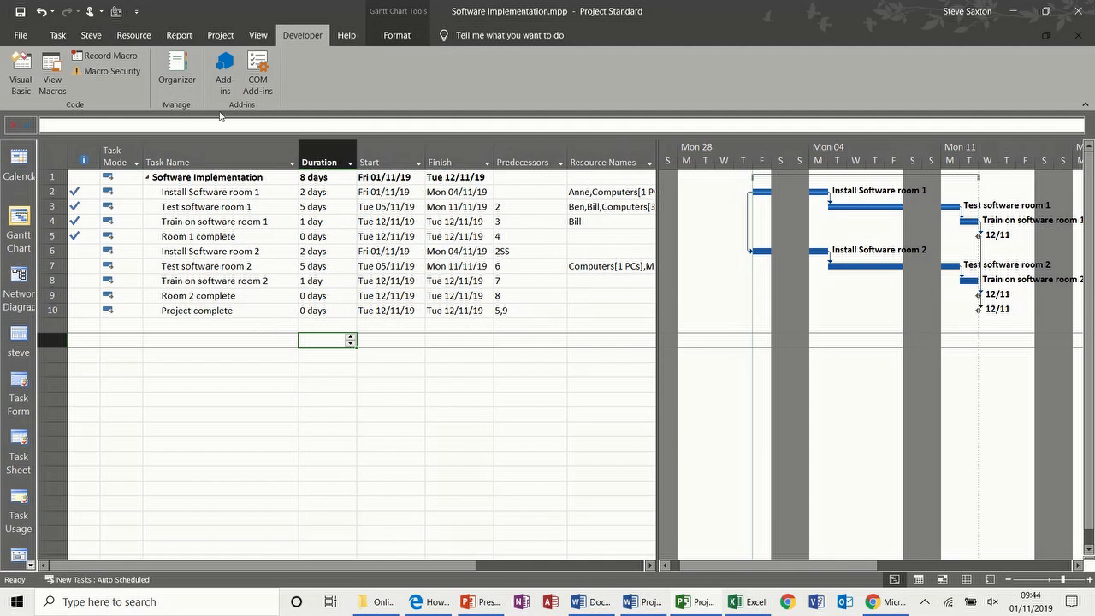
- Start recording a macro named Output, stored in the Global File
{"action": "left_click", "coordinate": [122, 58]}
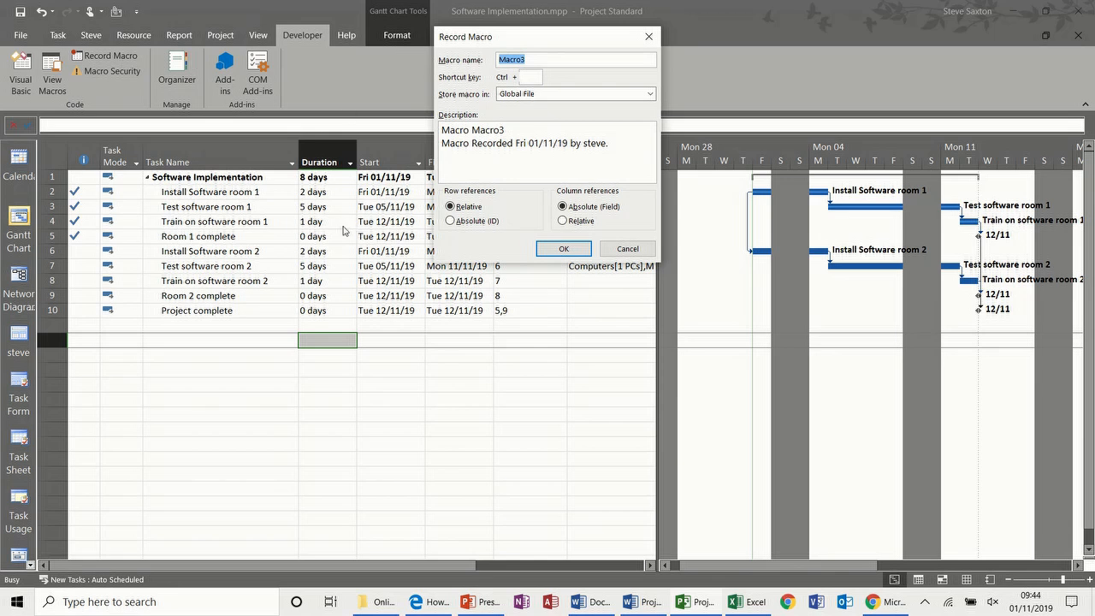
{"action": "type", "text": "Output"}
{"action": "left_click", "coordinate": [568, 247]}
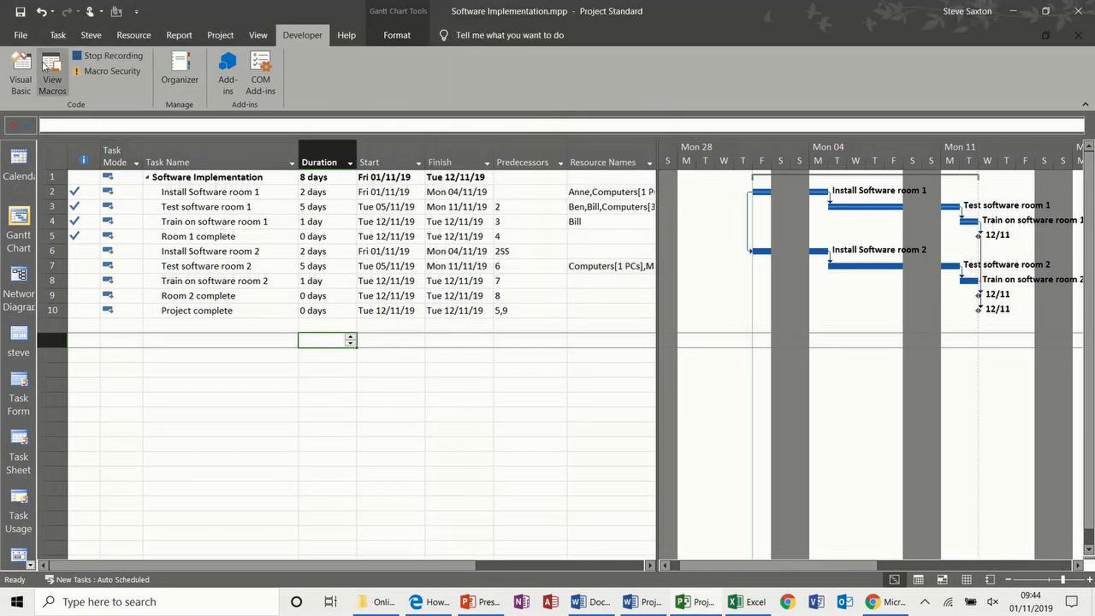
- Save the project to the Desktop as an Excel Workbook, replacing the existing Software Implementation.xlsx
{"action": "left_click", "coordinate": [22, 36]}
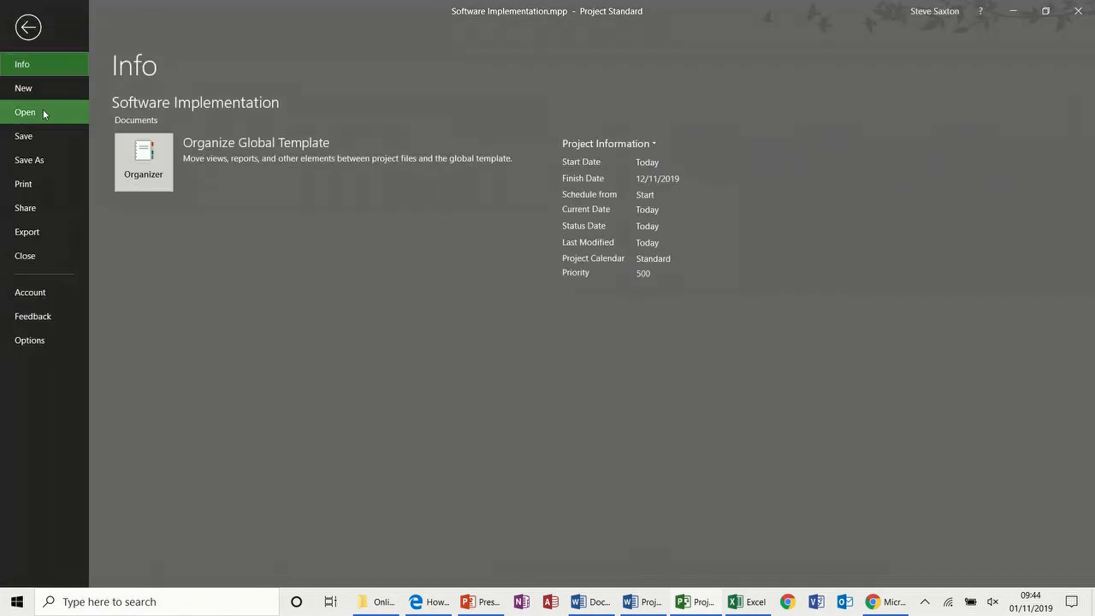
{"action": "left_click", "coordinate": [41, 160]}
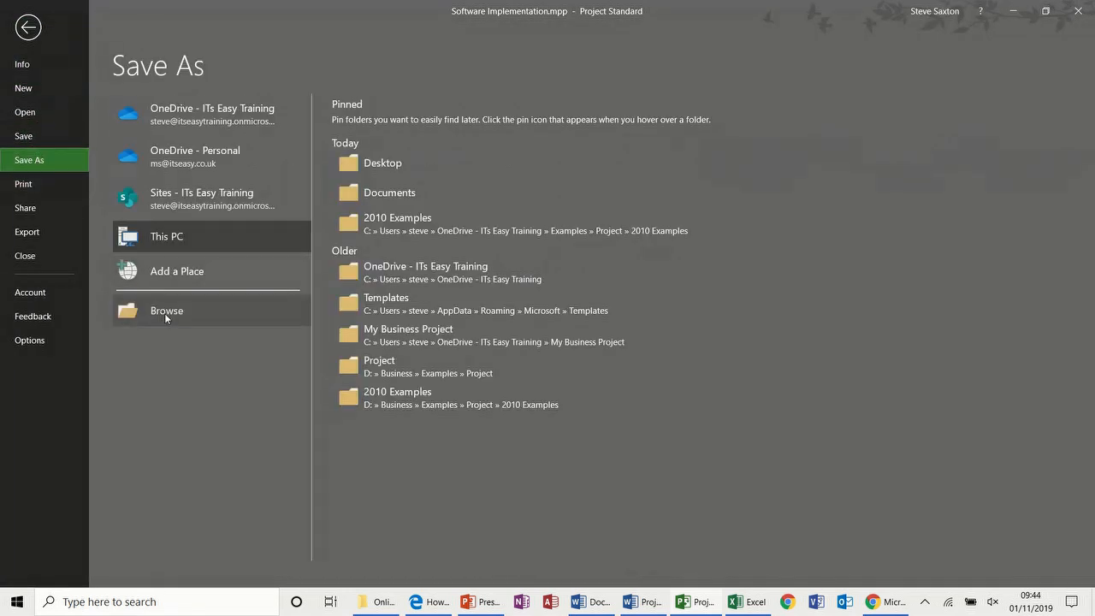
{"action": "left_click", "coordinate": [166, 313]}
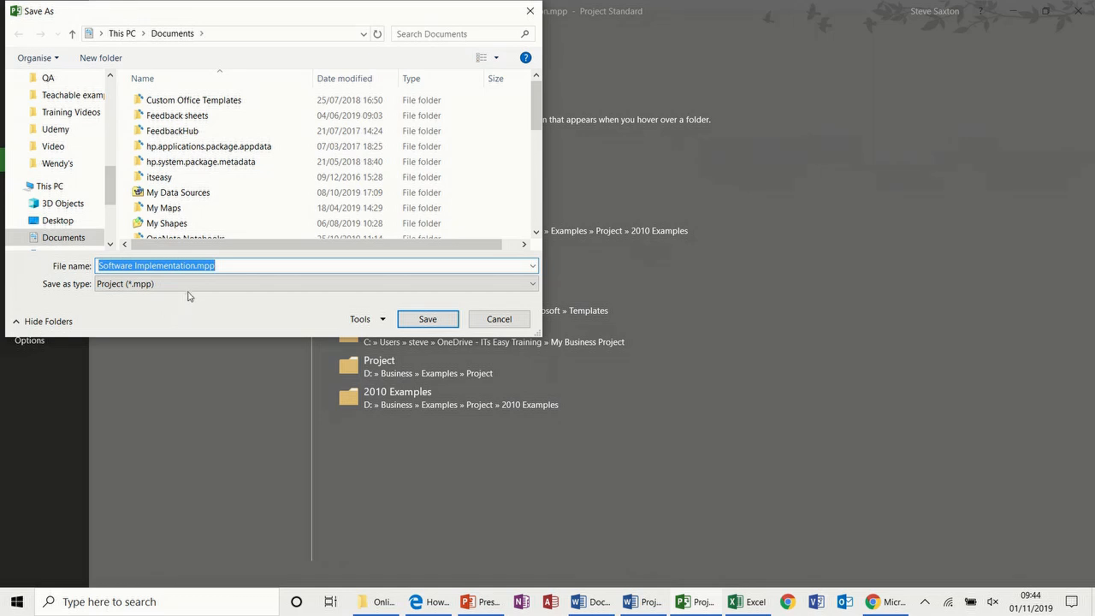
{"action": "left_click", "coordinate": [189, 286]}
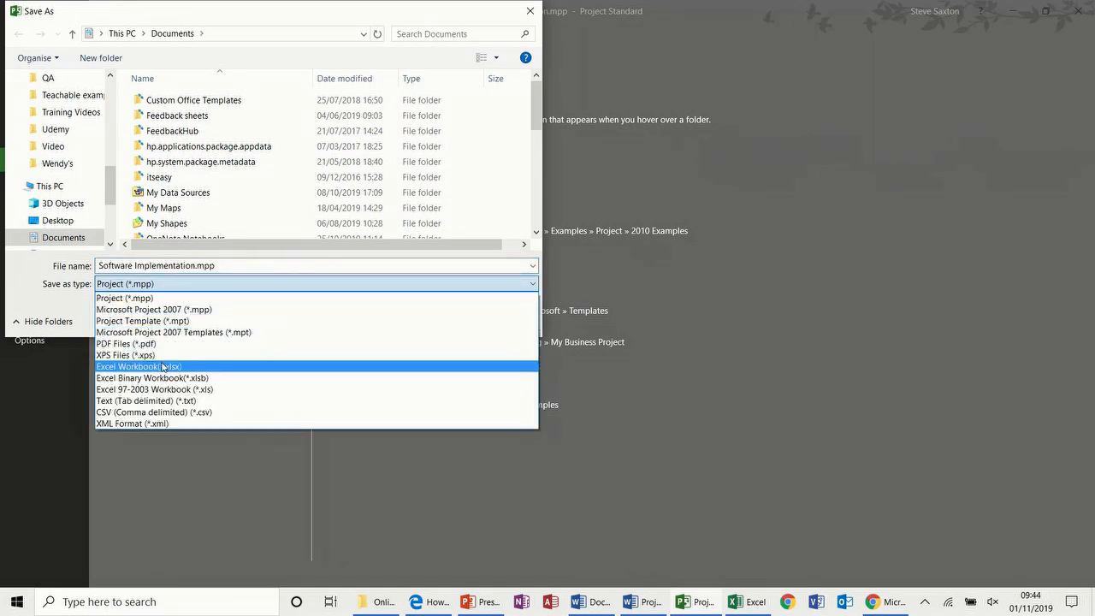
{"action": "left_click", "coordinate": [162, 366]}
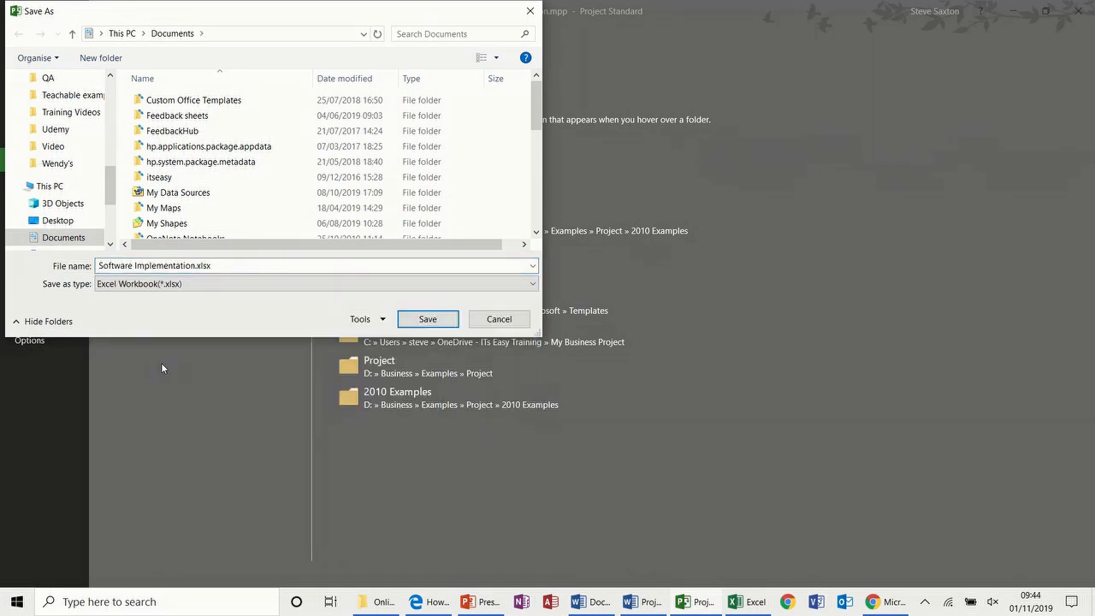
{"action": "left_click", "coordinate": [62, 221]}
{"action": "left_click", "coordinate": [207, 105]}
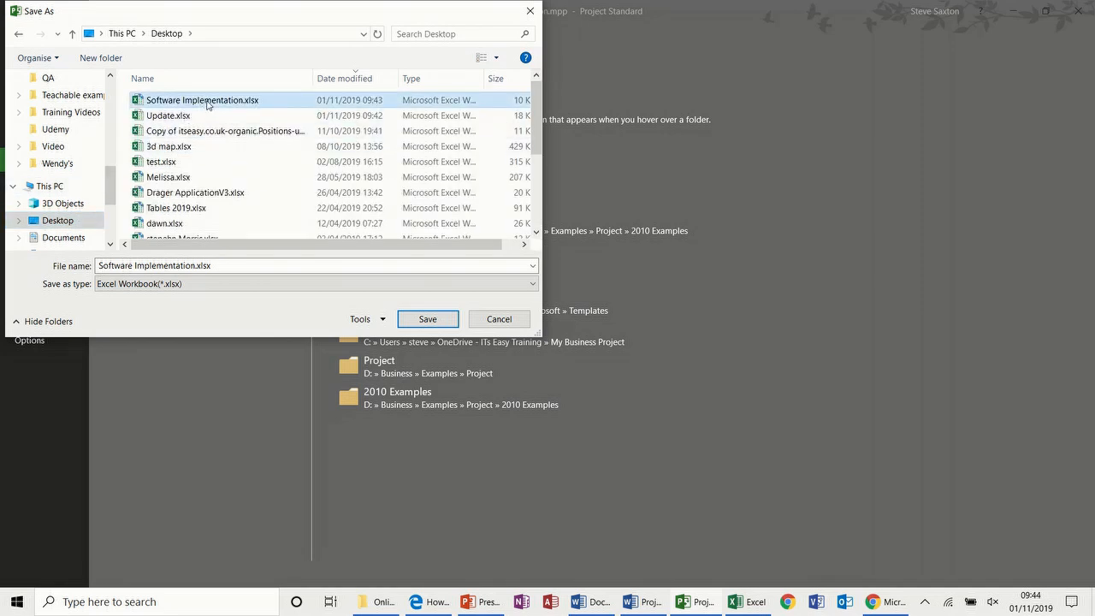
{"action": "left_click", "coordinate": [424, 322]}
{"action": "left_click", "coordinate": [563, 303]}
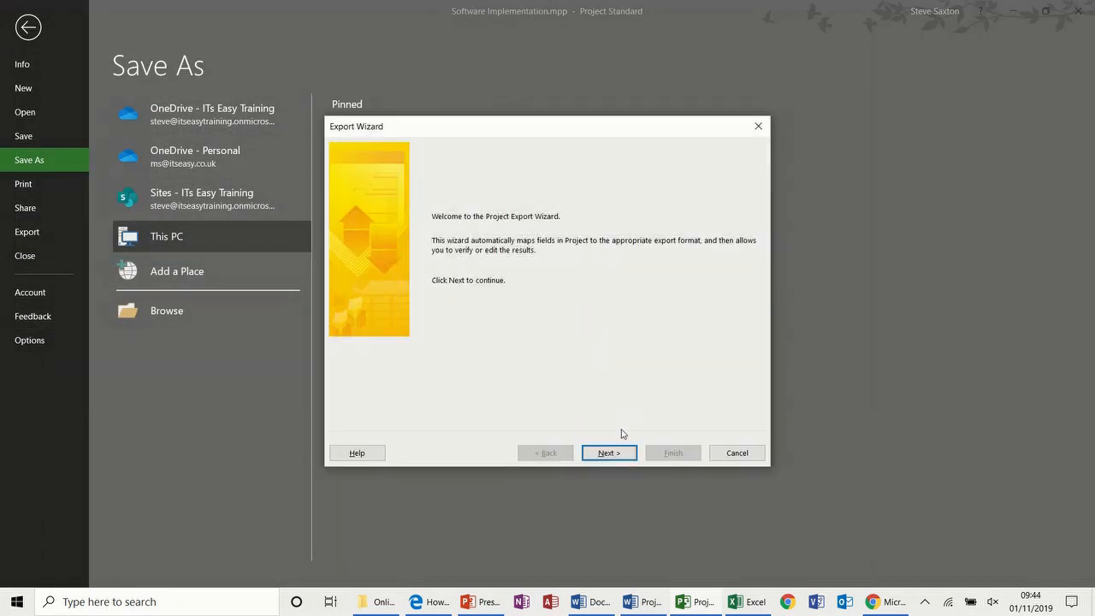
- Finish the export using the existing map steve3, and stop recording the macro
{"action": "left_click", "coordinate": [611, 455]}
{"action": "left_click", "coordinate": [610, 453]}
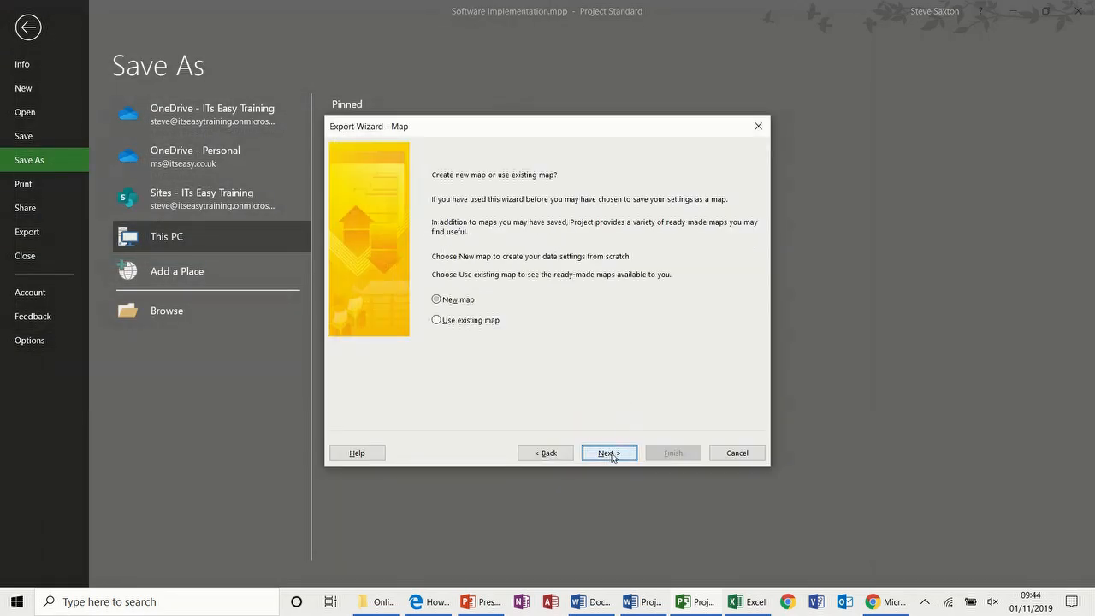
{"action": "left_click", "coordinate": [472, 322]}
{"action": "left_click", "coordinate": [613, 453]}
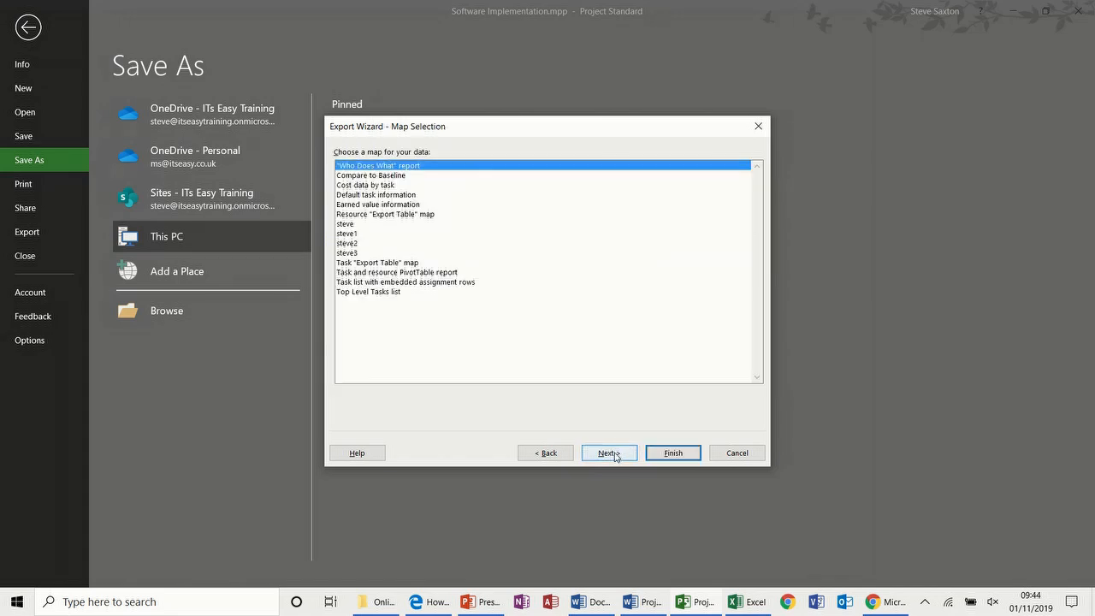
{"action": "left_click", "coordinate": [358, 254]}
{"action": "left_click", "coordinate": [666, 453]}
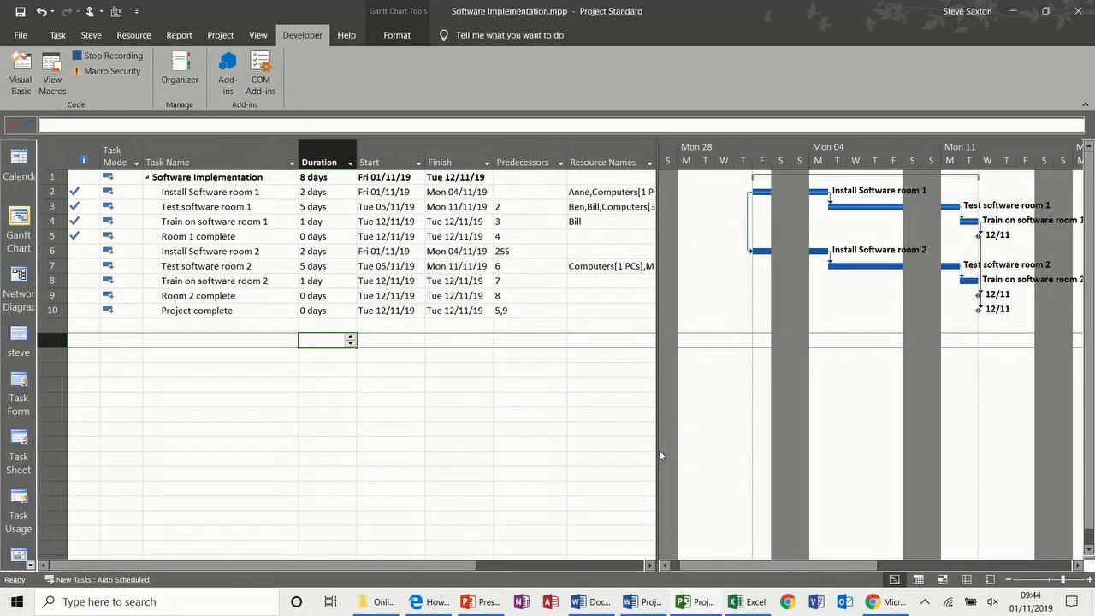
{"action": "left_click", "coordinate": [107, 55]}
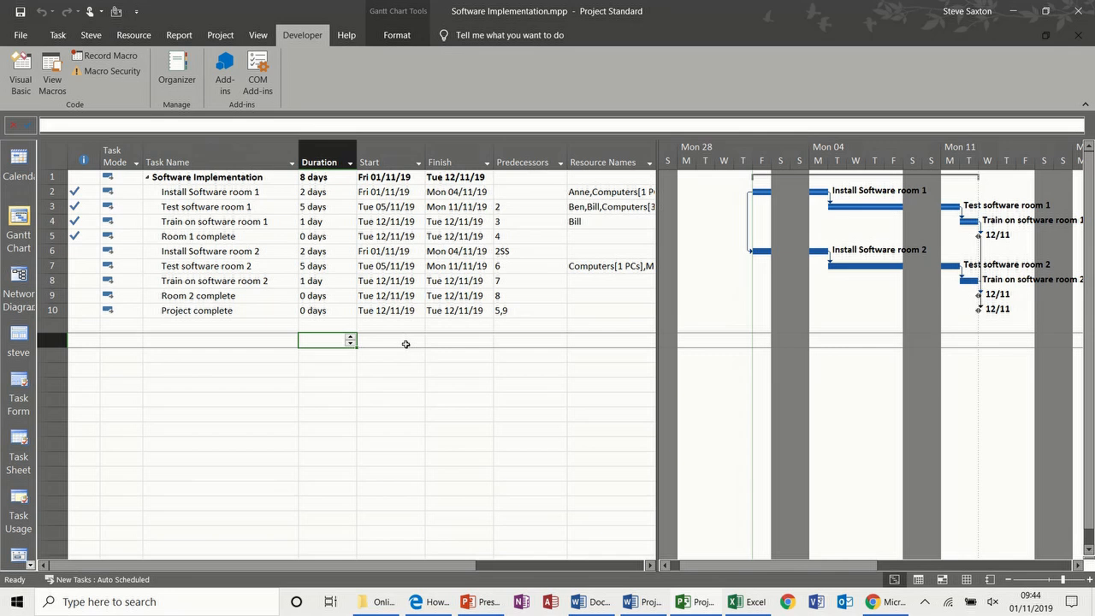
- Add the Output macro to the Quick Access Toolbar for all documents
{"action": "left_click", "coordinate": [137, 13]}
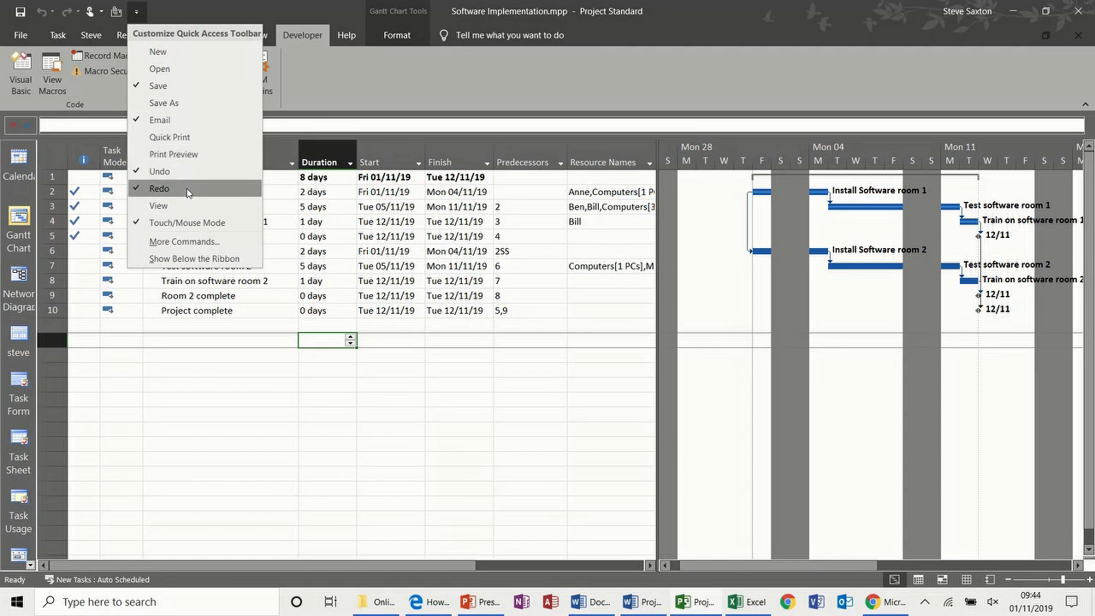
{"action": "left_click", "coordinate": [199, 244]}
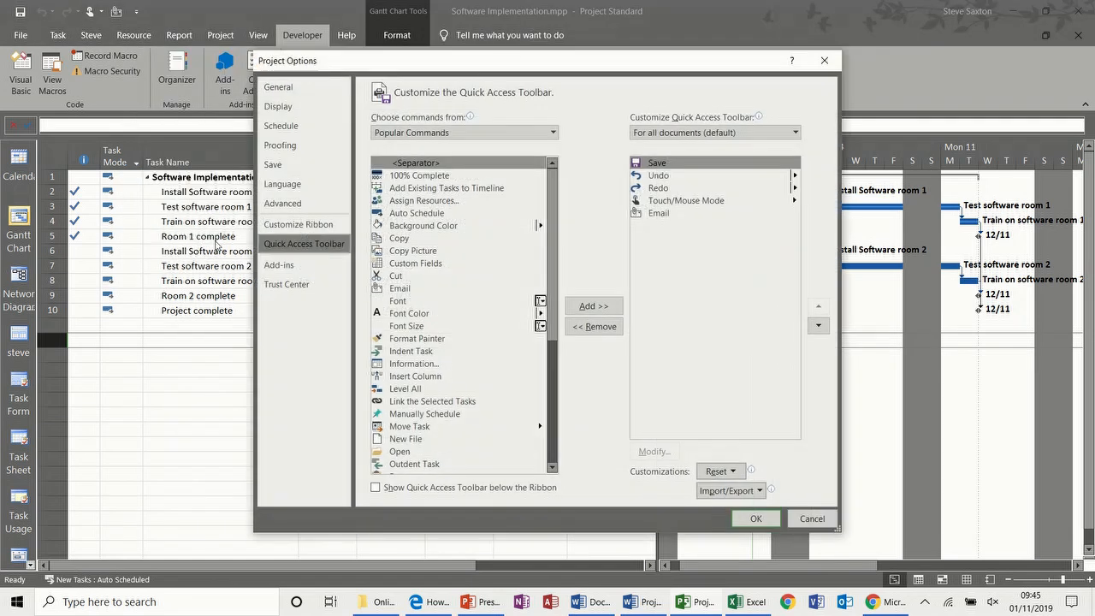
{"action": "left_click", "coordinate": [467, 135]}
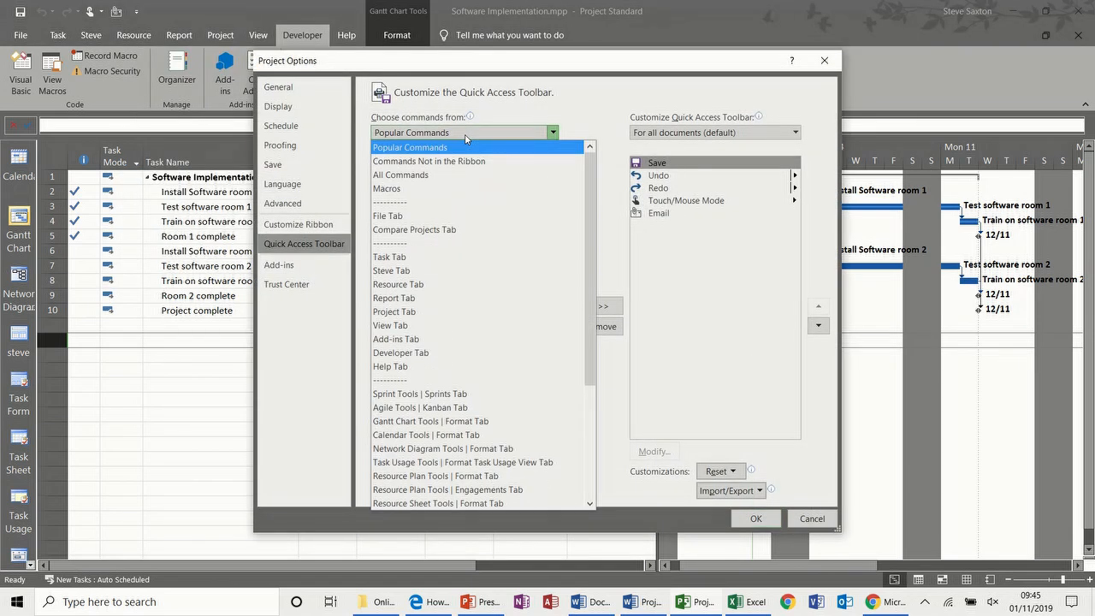
{"action": "left_click", "coordinate": [419, 189]}
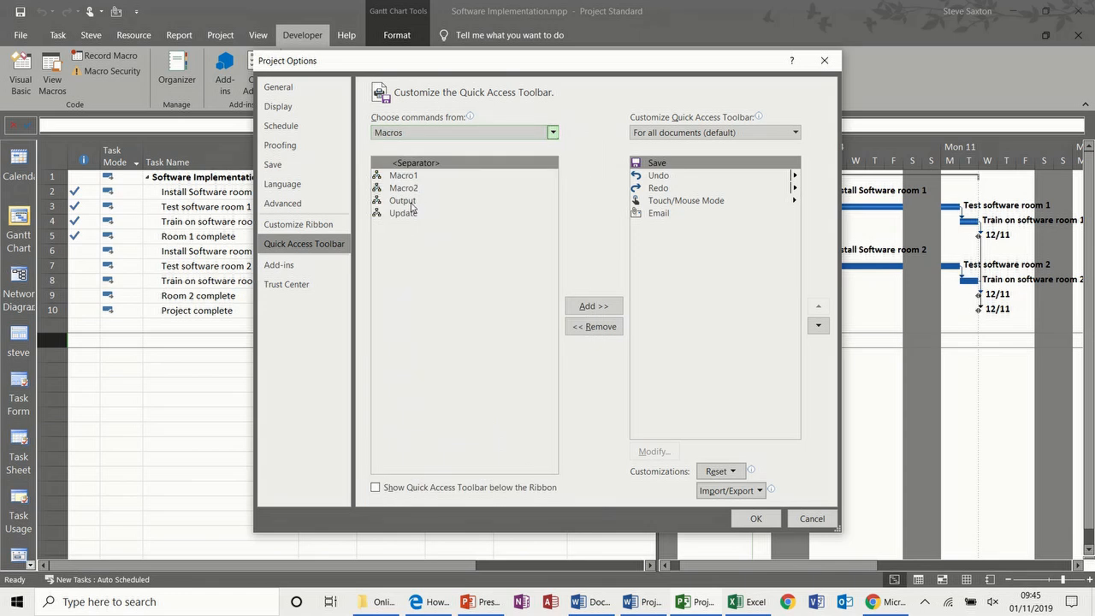
{"action": "left_click", "coordinate": [412, 204]}
{"action": "left_click", "coordinate": [594, 305]}
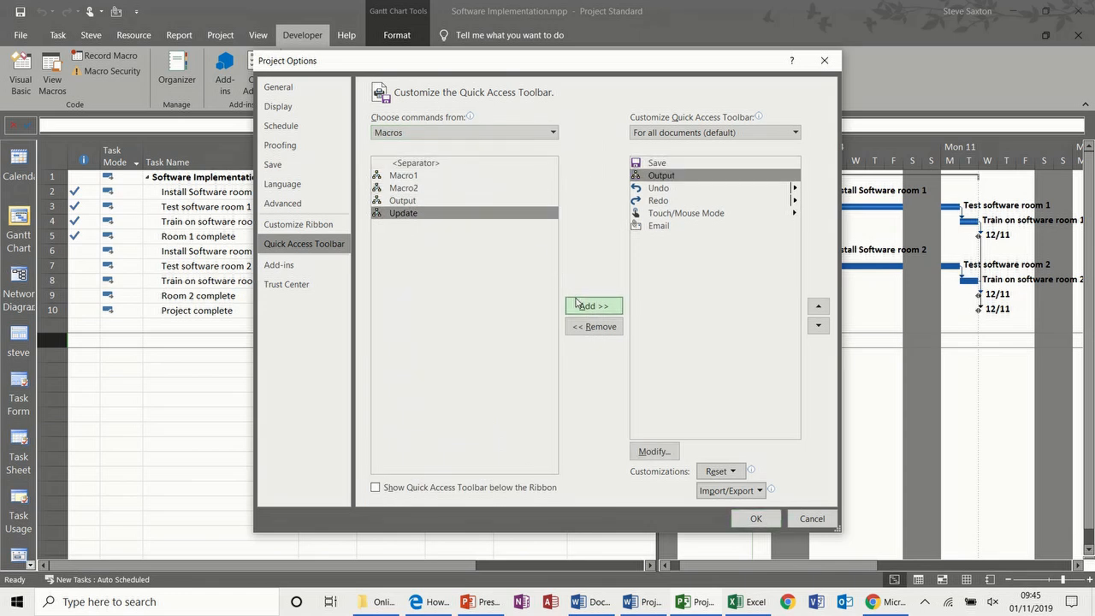
- Give the Output macro's toolbar button the clock symbol and apply the Quick Access Toolbar customization
{"action": "left_click", "coordinate": [655, 451]}
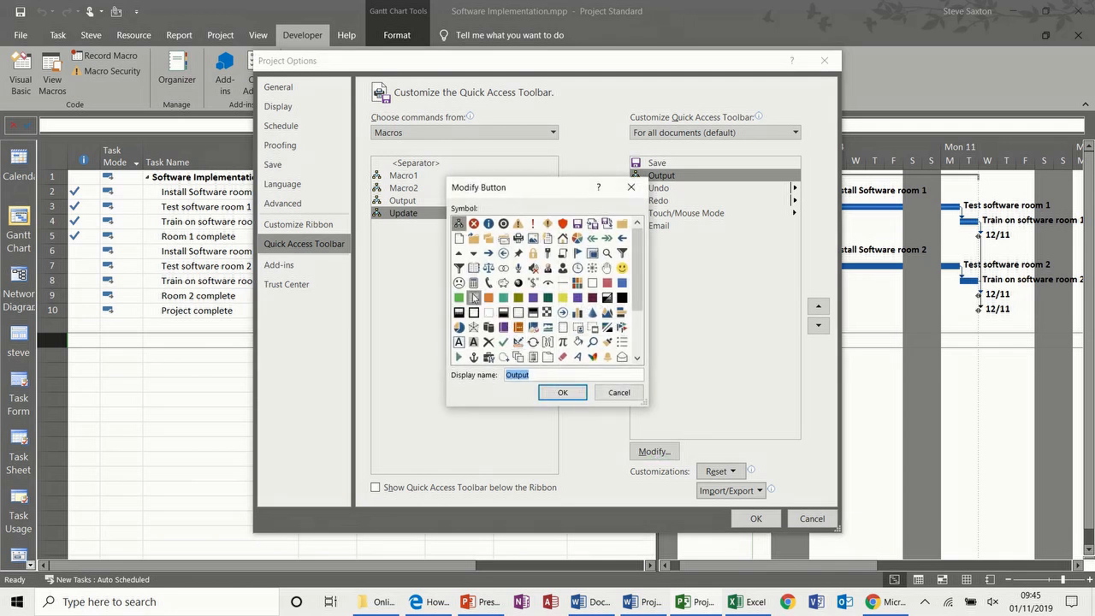
{"action": "left_click", "coordinate": [578, 268]}
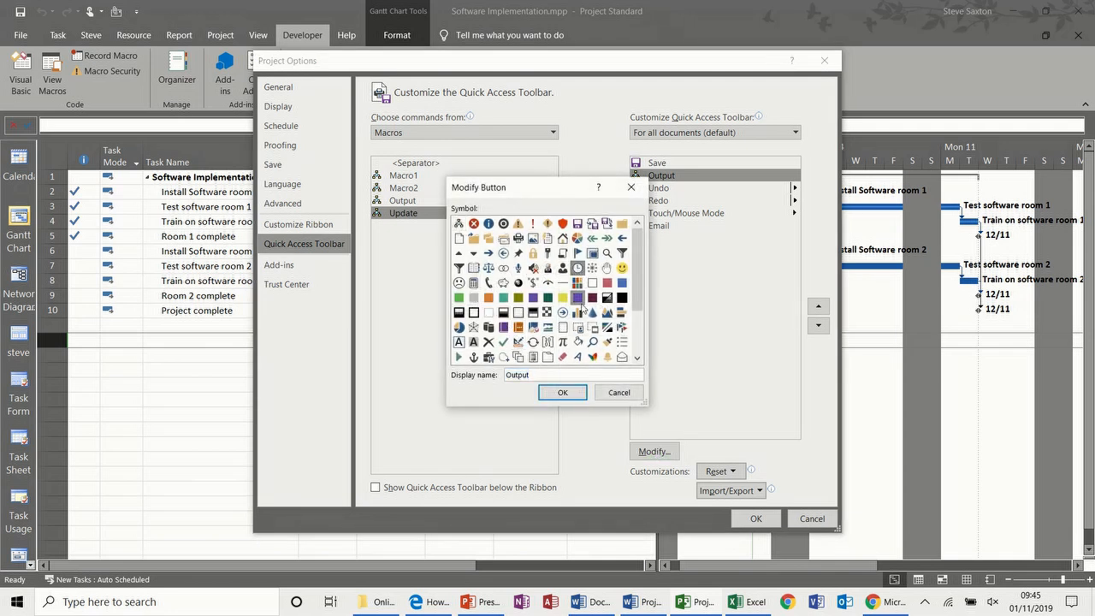
{"action": "left_click", "coordinate": [567, 393]}
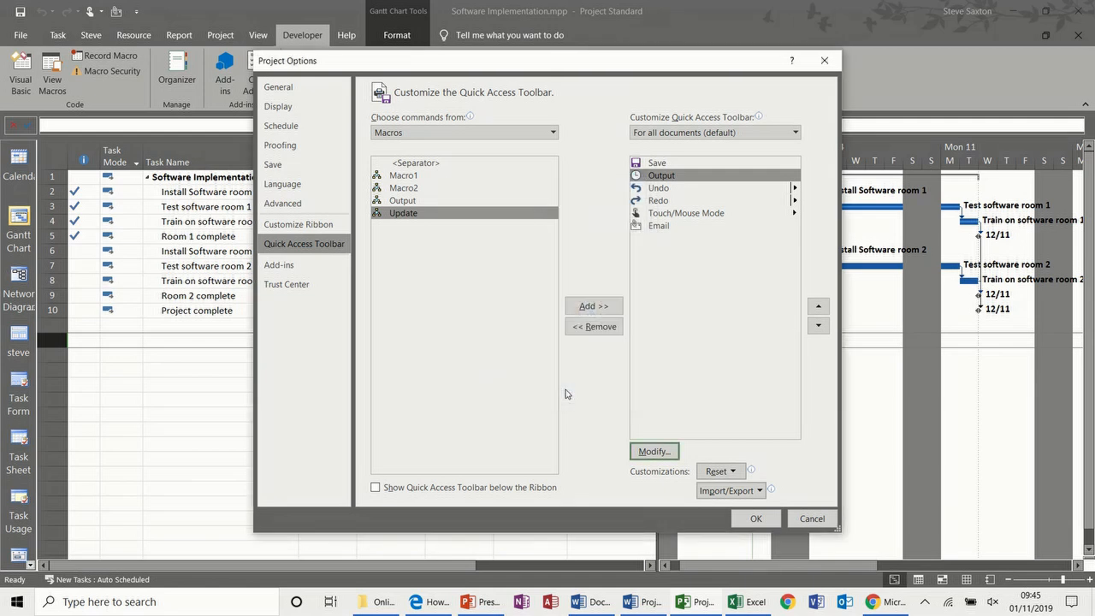
{"action": "left_click", "coordinate": [743, 517]}
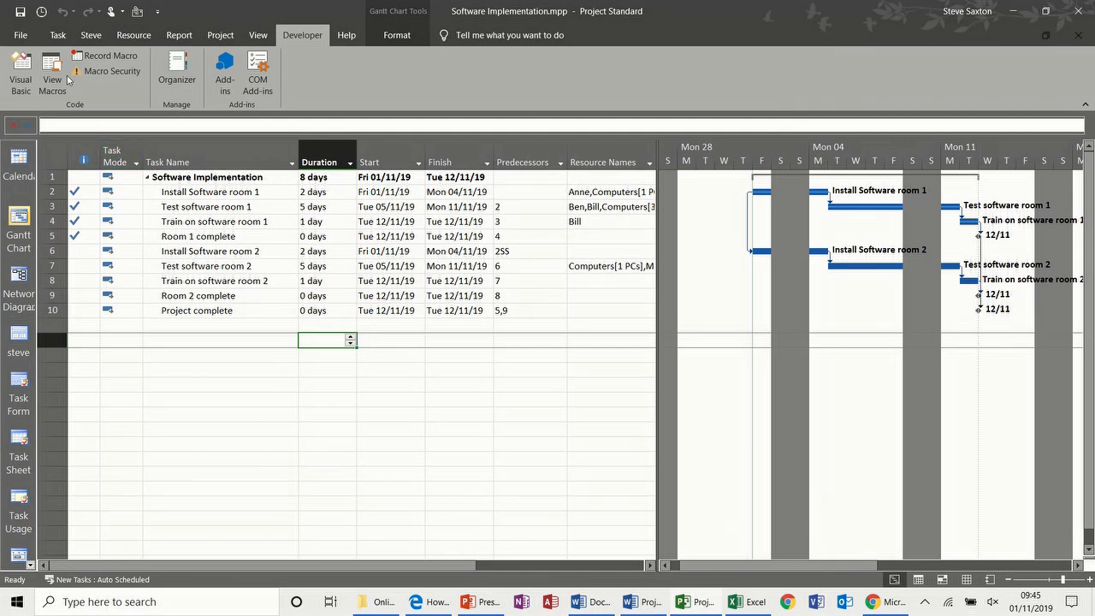
- Run the Output macro, replacing the existing export file, and open Software Implementation.xlsx from the Desktop
{"action": "left_click", "coordinate": [41, 12]}
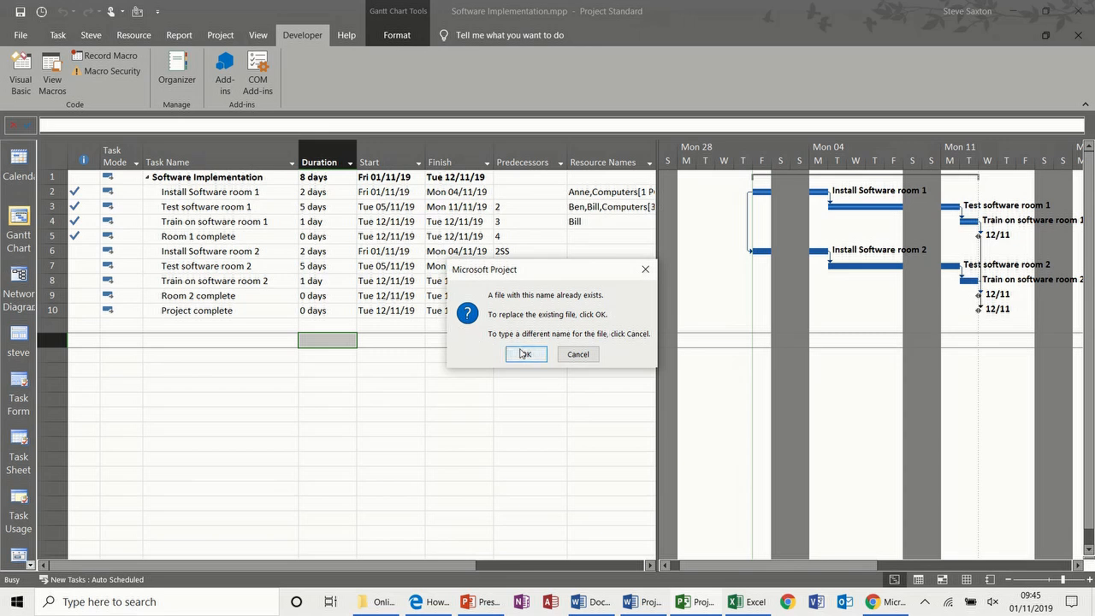
{"action": "left_click", "coordinate": [526, 354]}
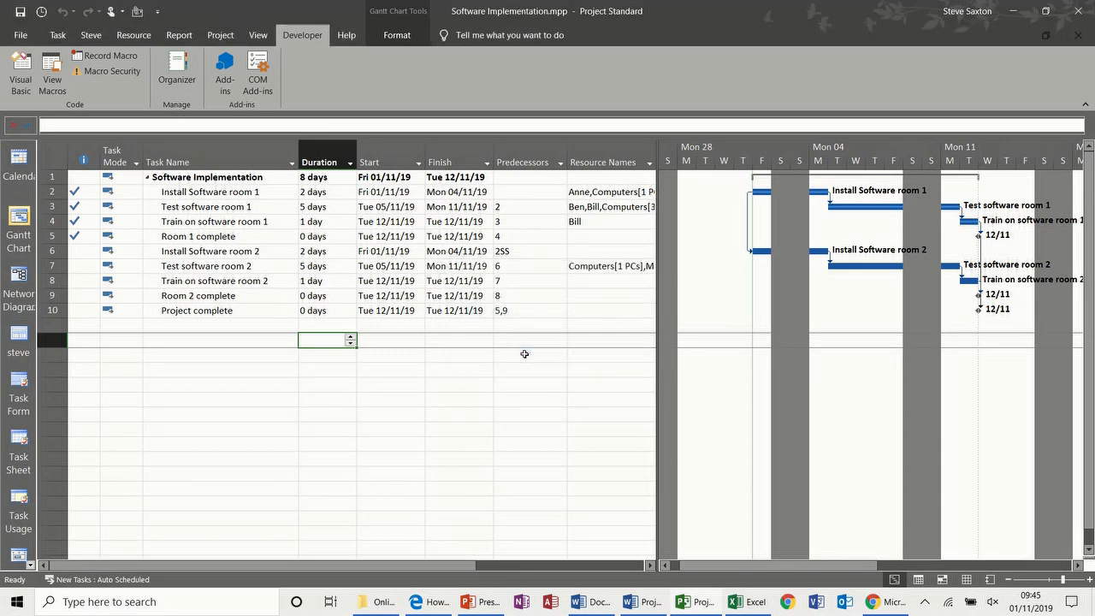
{"action": "left_click", "coordinate": [1092, 602]}
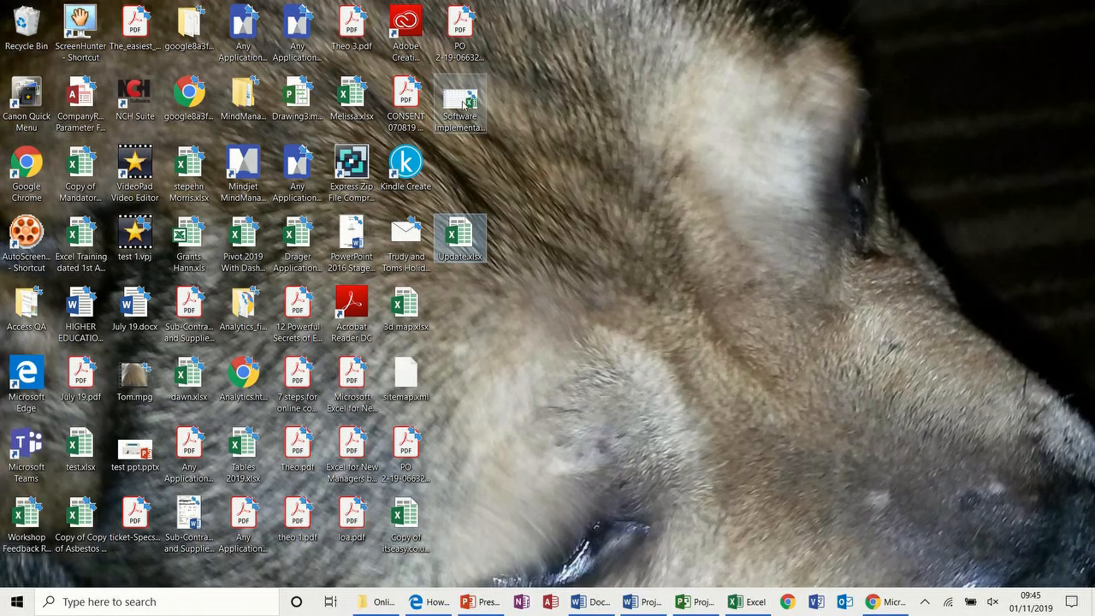
{"action": "left_click", "coordinate": [463, 103]}
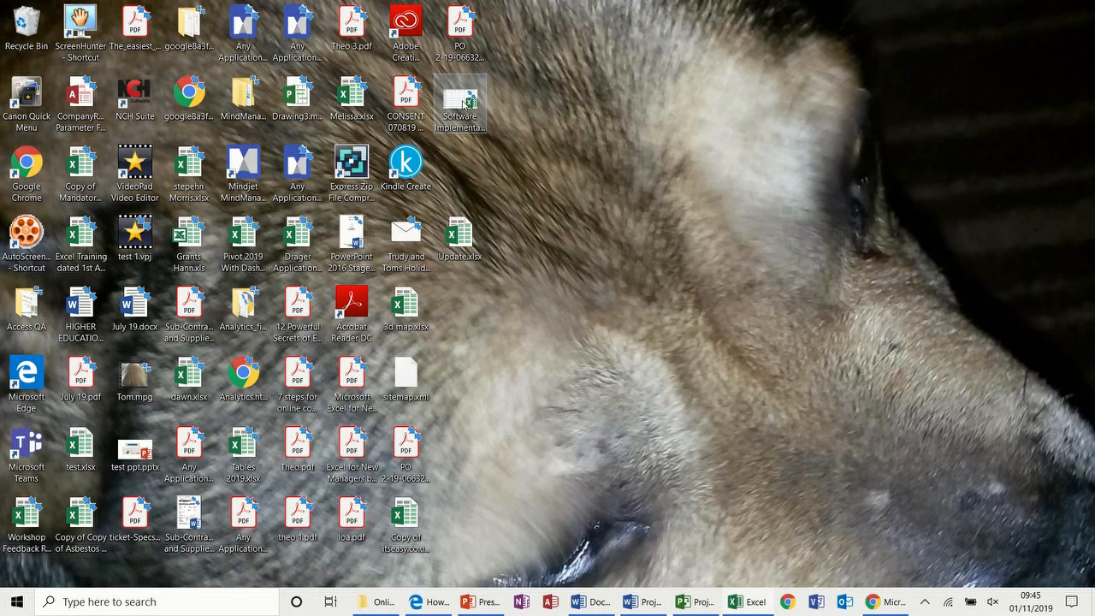
{"action": "double_click", "coordinate": [463, 104]}
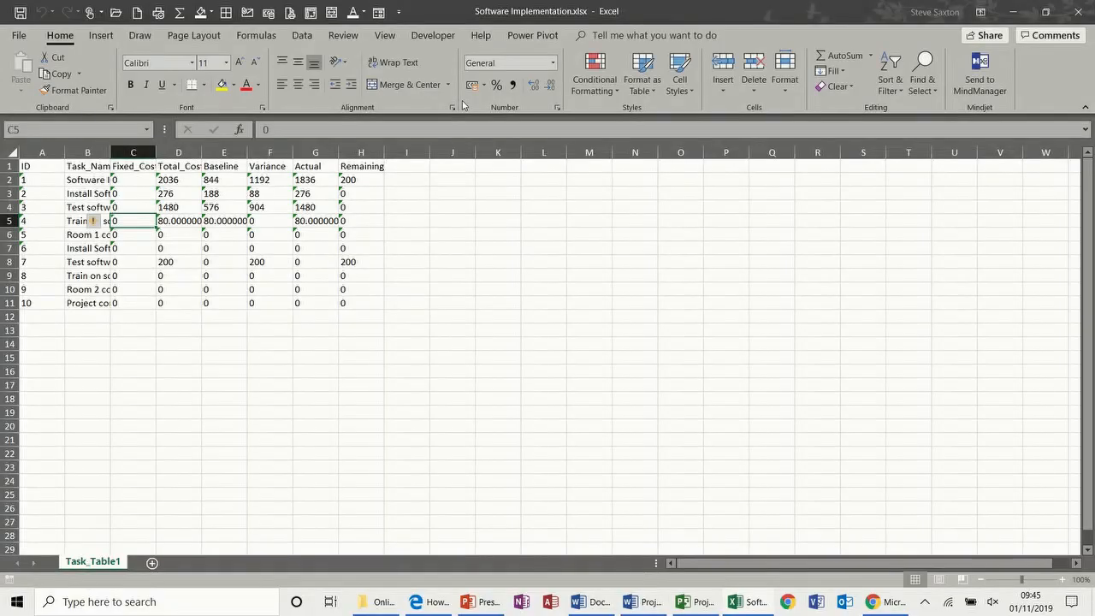
- Convert the cost values in C2:H11 of Task_Table1 from text to numbers and apply the pound Accounting format
{"action": "left_click_drag", "start_coordinate": [128, 181], "coordinate": [353, 298]}
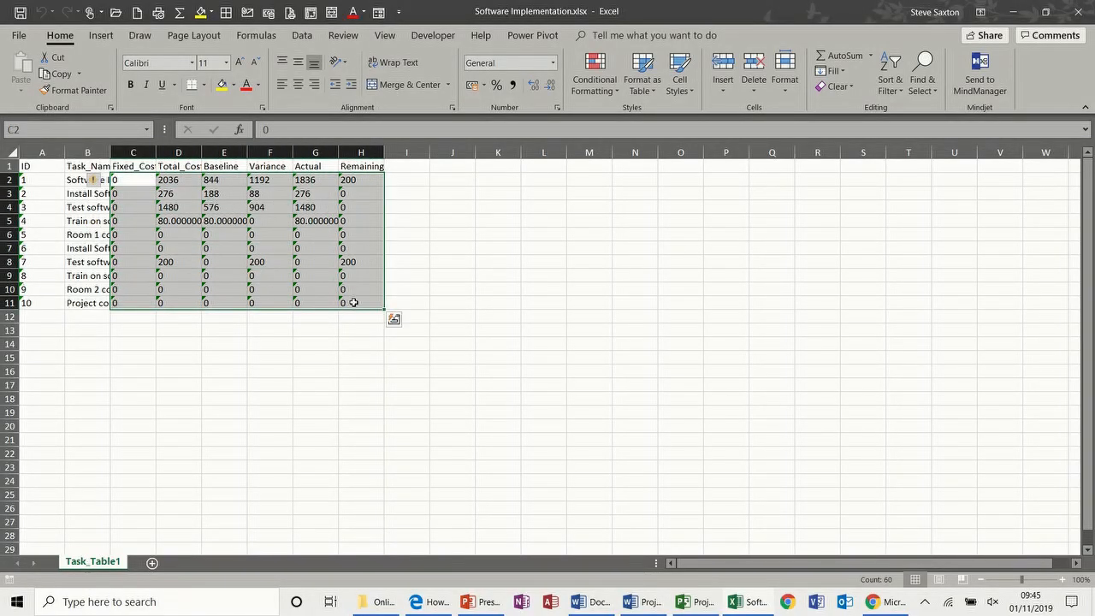
{"action": "left_click", "coordinate": [103, 183]}
{"action": "left_click", "coordinate": [77, 217]}
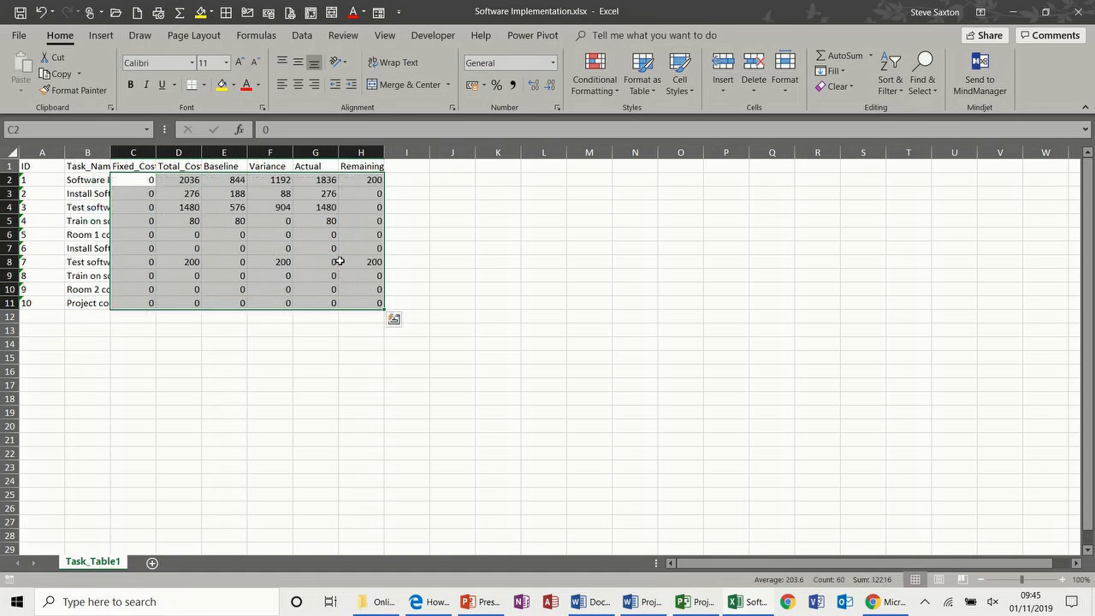
{"action": "left_click", "coordinate": [472, 85]}
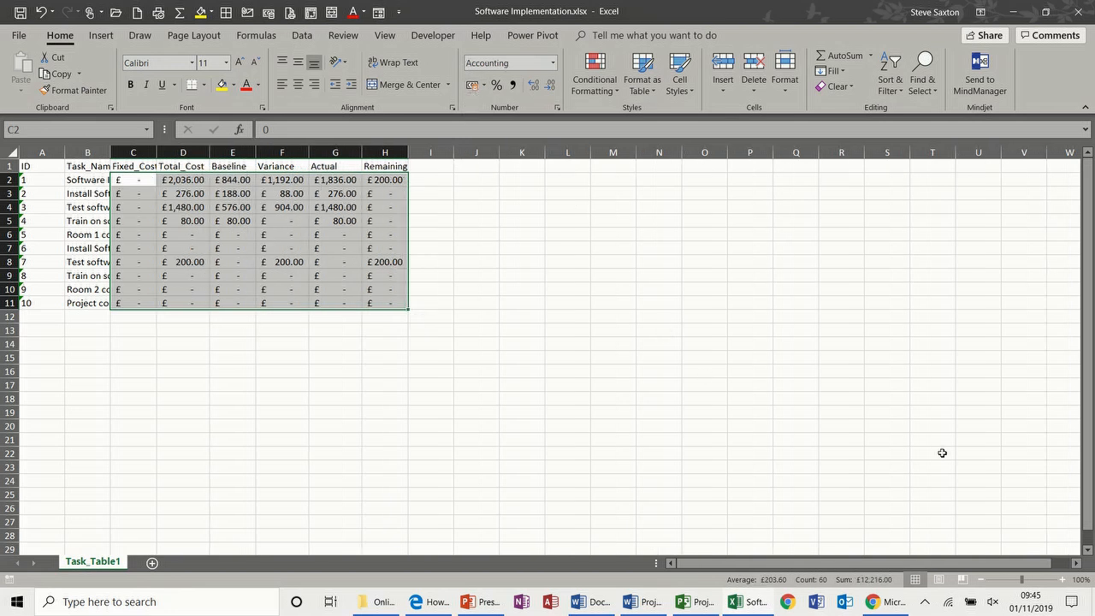
- Open Update.xlsx from the Desktop and compare its linked costs and Project Totals chart with Software Implementation.xlsx
{"action": "left_click", "coordinate": [1093, 611]}
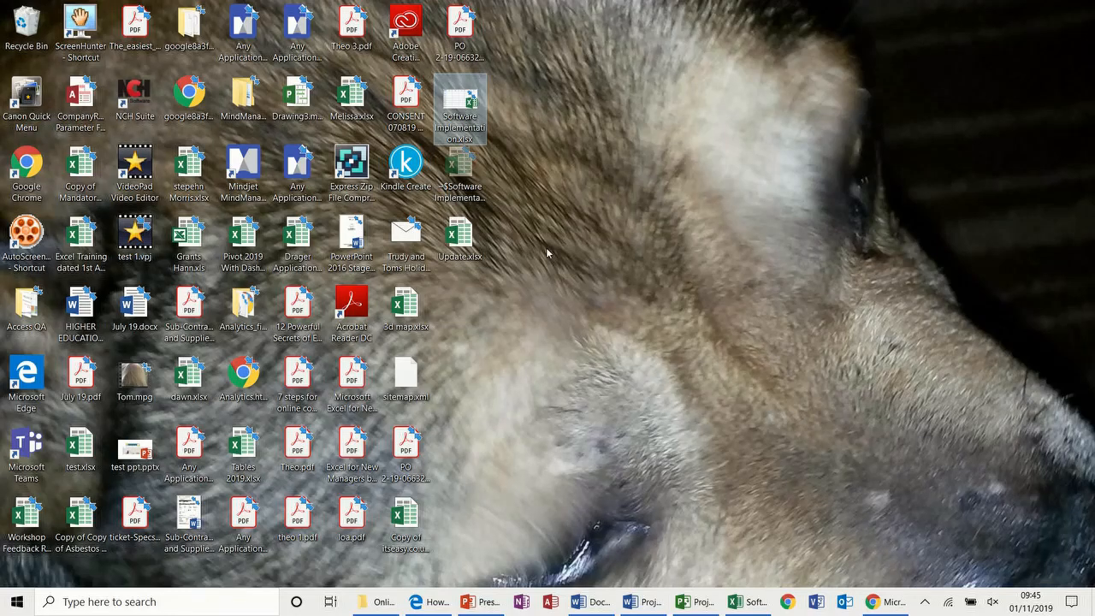
{"action": "left_click", "coordinate": [473, 243]}
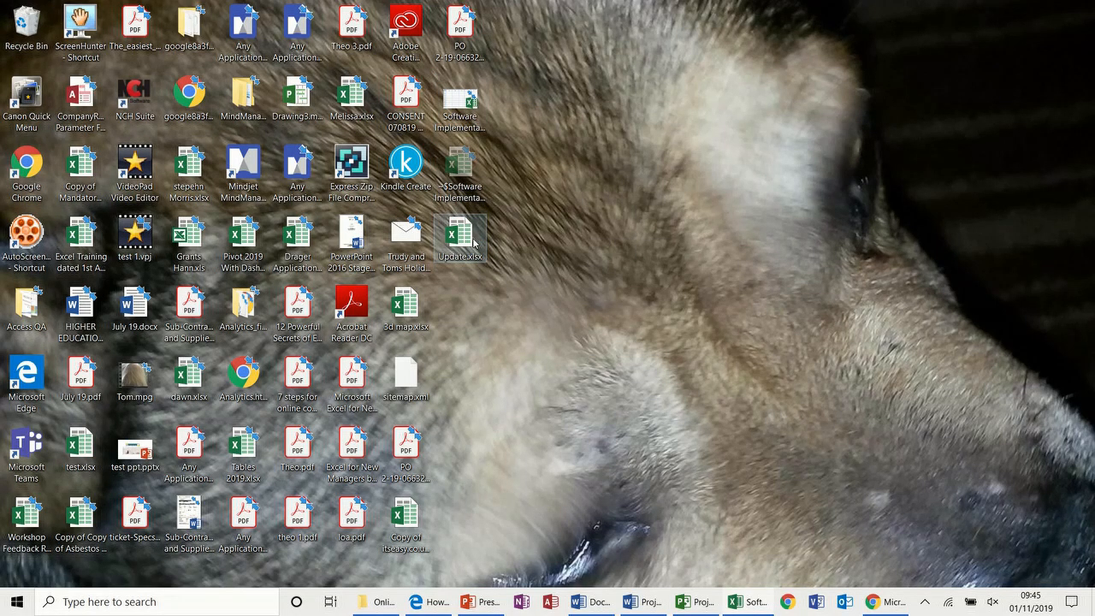
{"action": "double_click", "coordinate": [473, 243]}
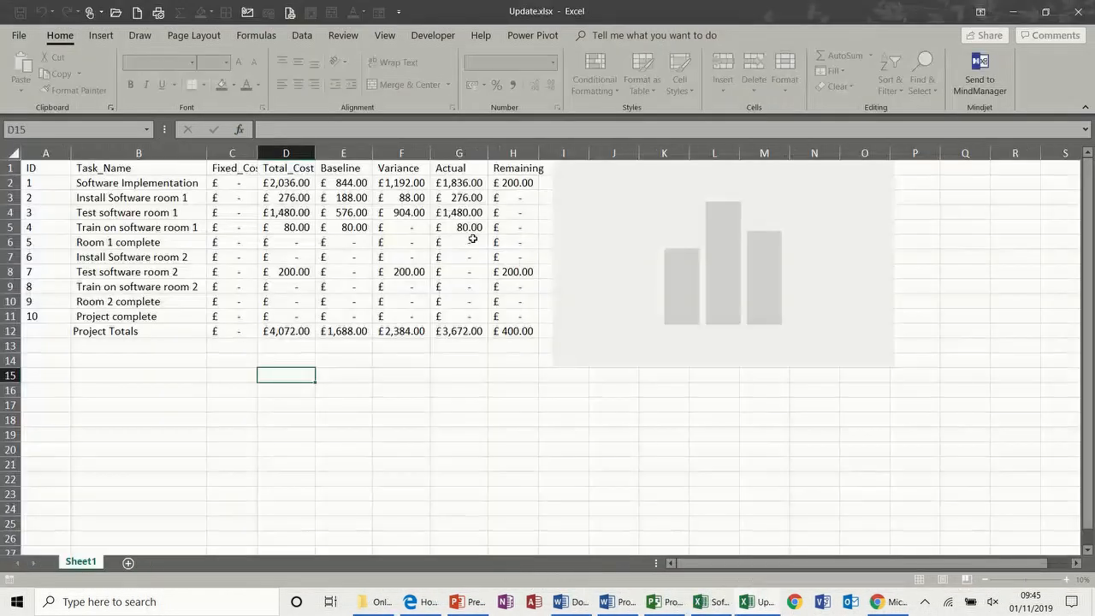
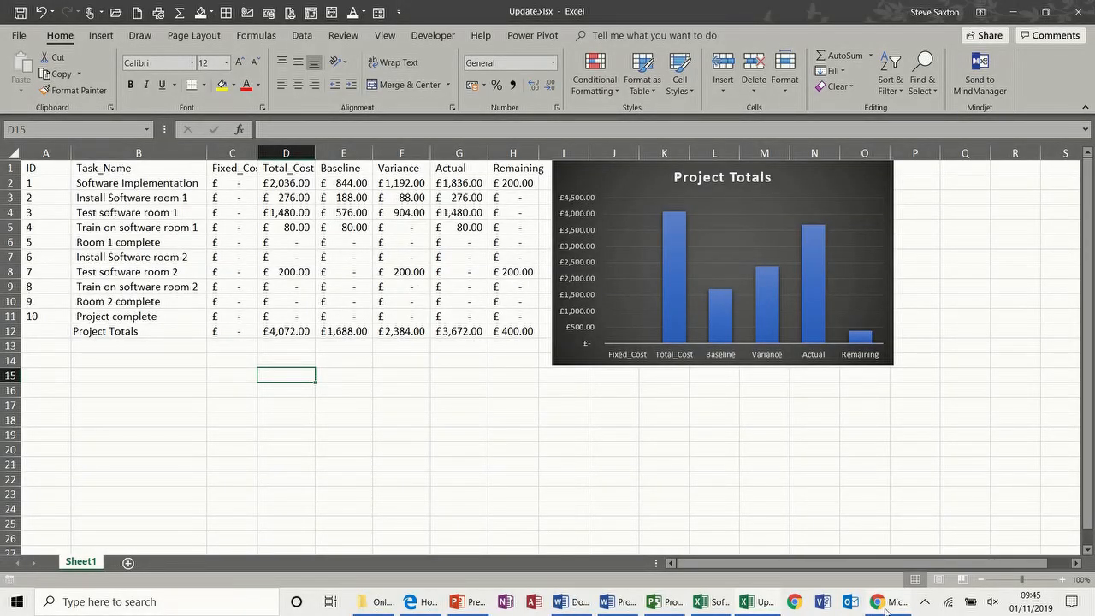
{"action": "left_click", "coordinate": [712, 603]}
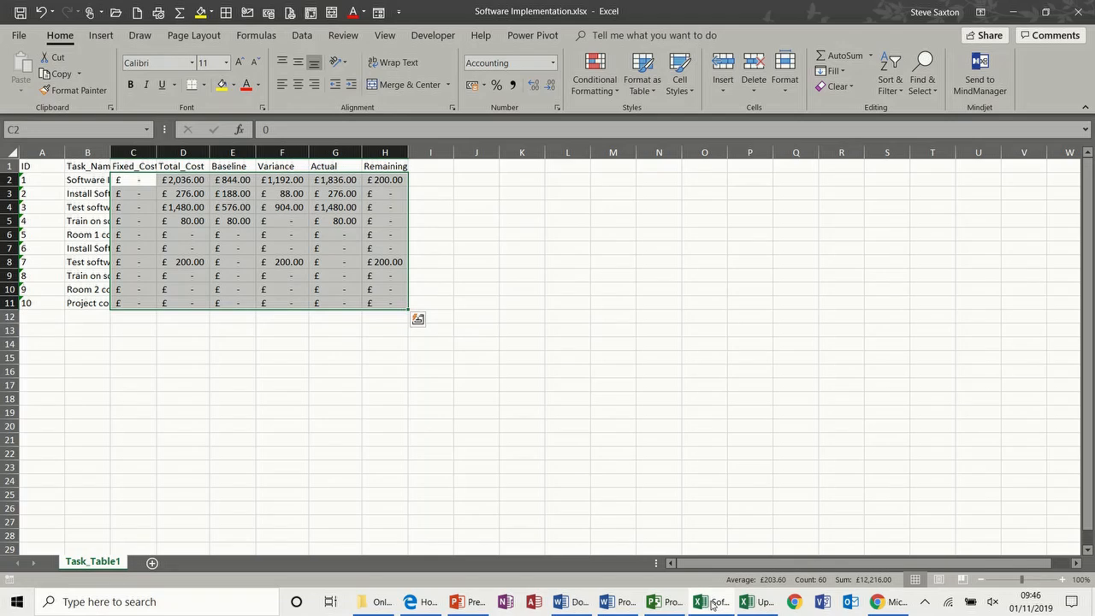
{"action": "left_click", "coordinate": [712, 603]}
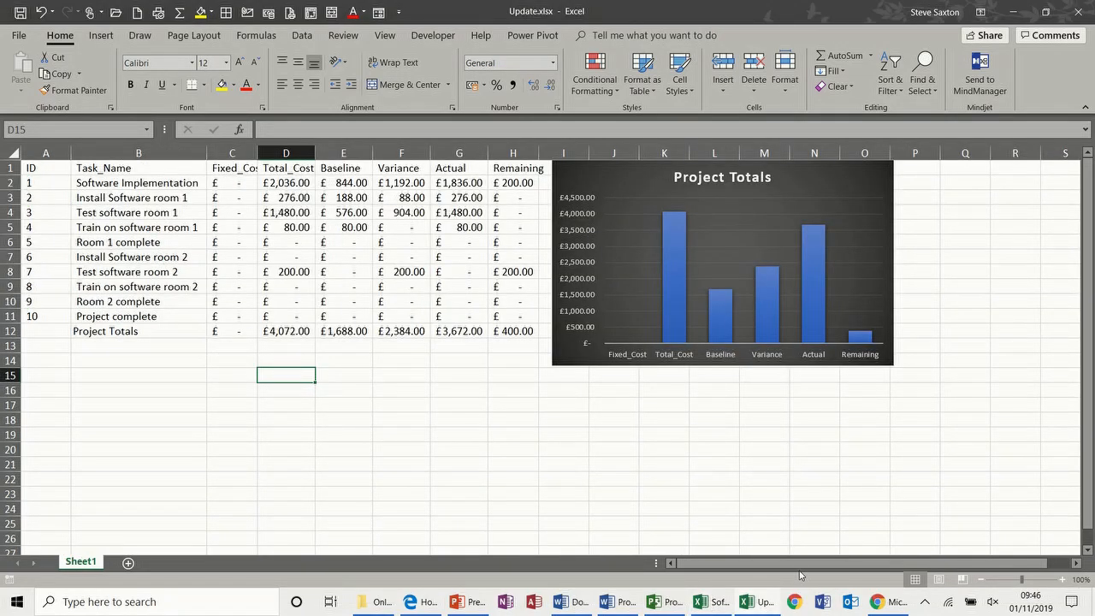
{"action": "left_click", "coordinate": [399, 388]}
{"action": "key", "text": "super+d"}
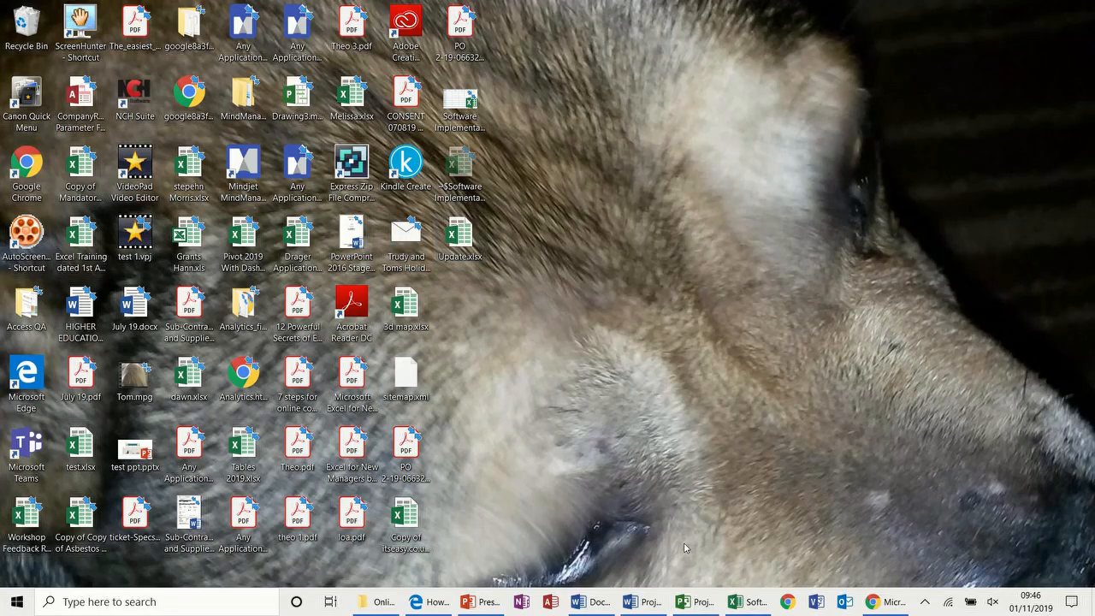
- Switch to Excel and close the Software Implementation.xlsx workbook
{"action": "left_click", "coordinate": [748, 602]}
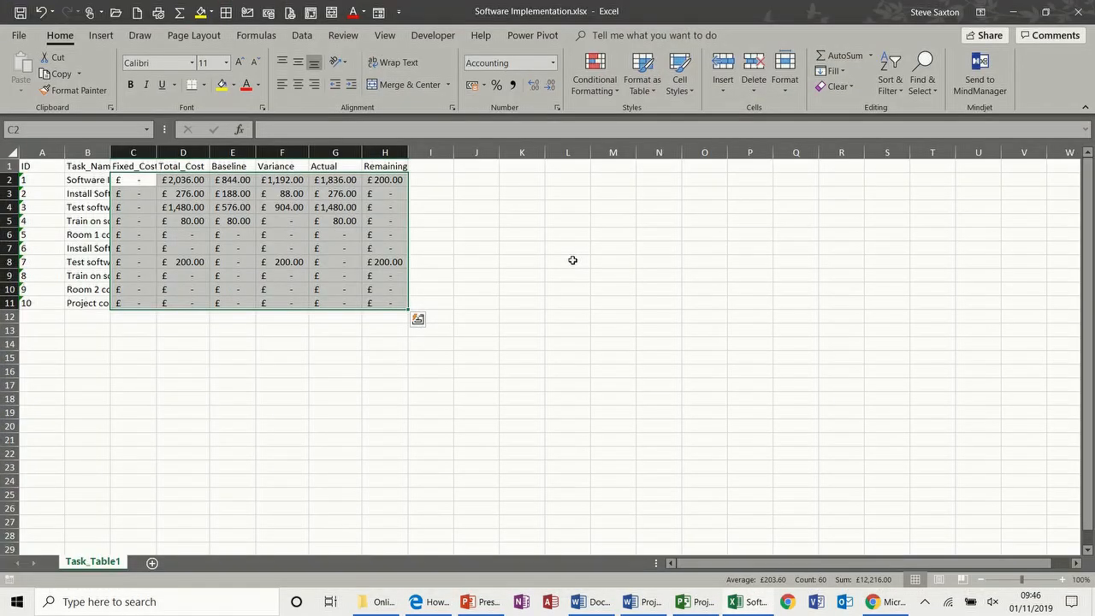
{"action": "key", "text": "ctrl+w"}
{"action": "left_click", "coordinate": [503, 319]}
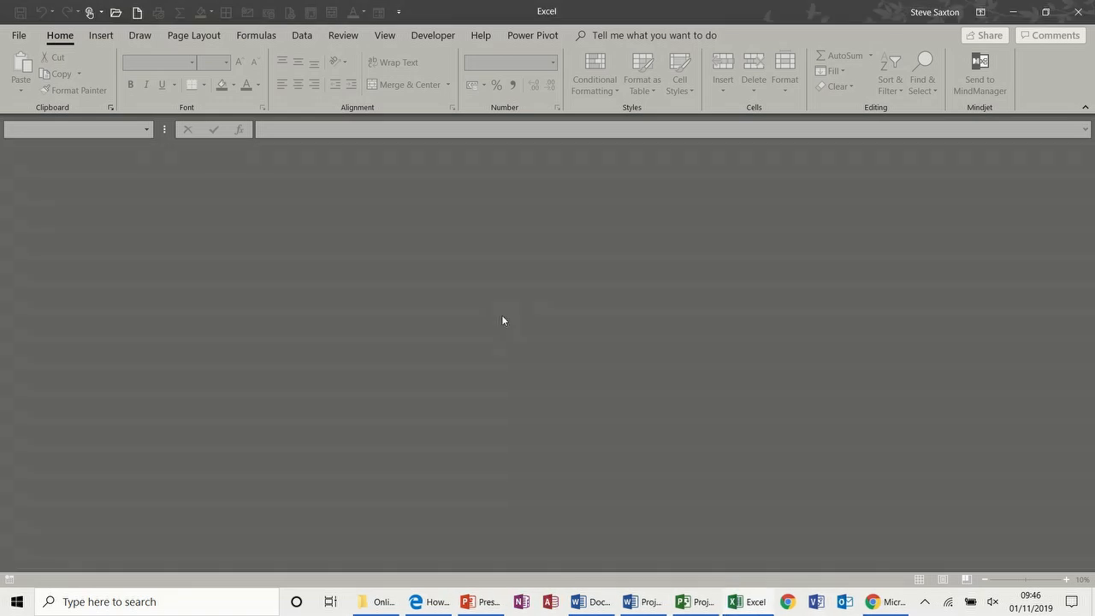
- Switch to Project and fill the resources Computers[1 PCs],Microsoft Office[1 MSO] from Test software room 2 down to Train on software room 2
{"action": "left_click", "coordinate": [699, 602]}
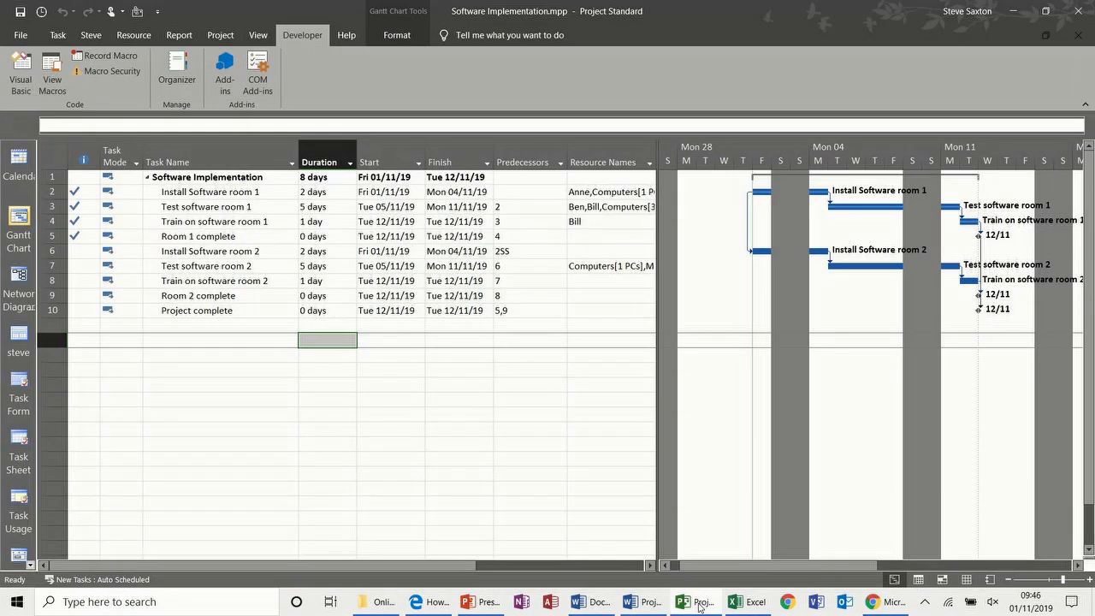
{"action": "left_click", "coordinate": [609, 265]}
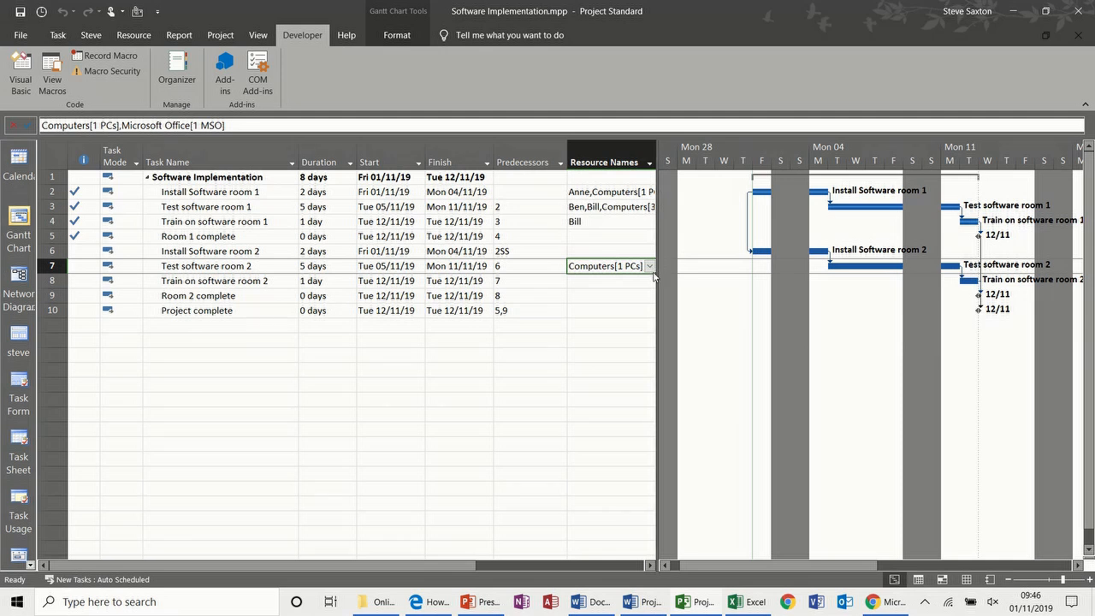
{"action": "left_click_drag", "start_coordinate": [657, 271], "coordinate": [656, 287]}
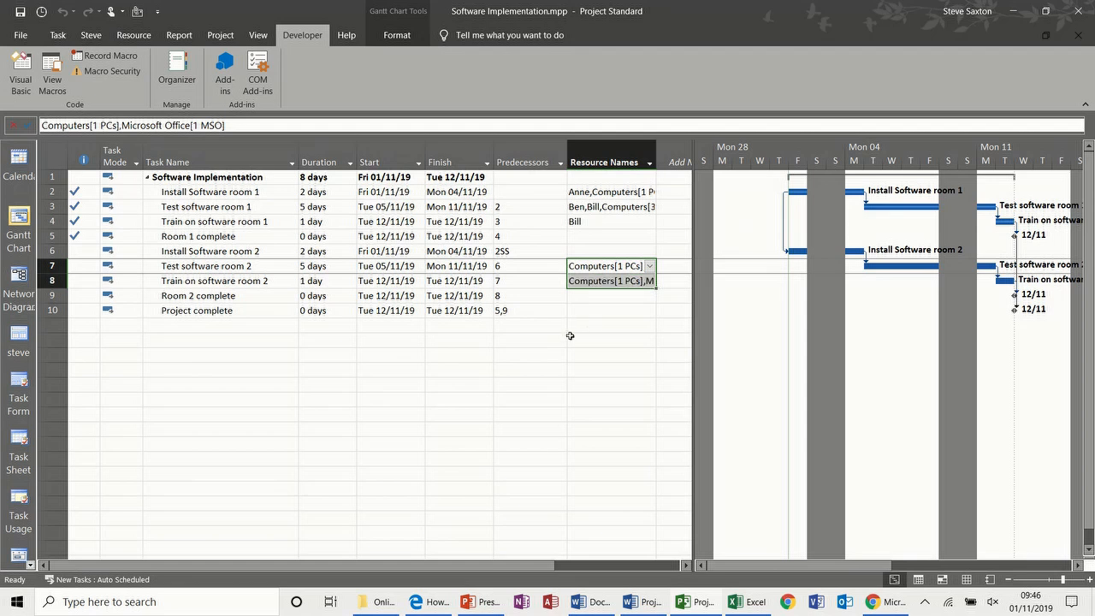
{"action": "left_click", "coordinate": [448, 354]}
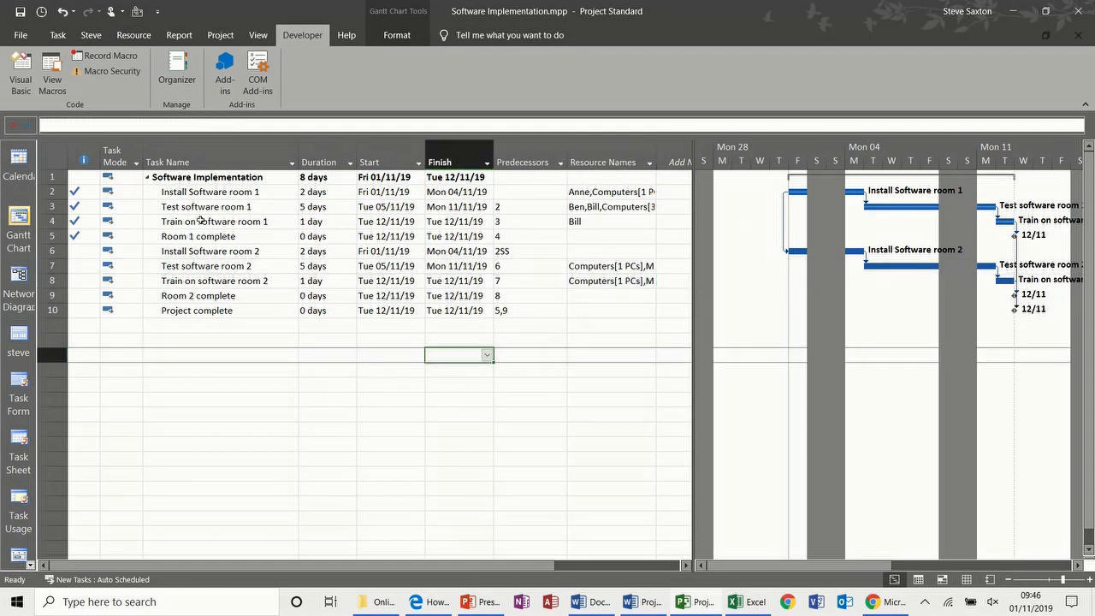
- Run the Output macro again, overwriting the previous export, and open the new Software Implementation.xlsx from the Desktop
{"action": "left_click", "coordinate": [41, 11]}
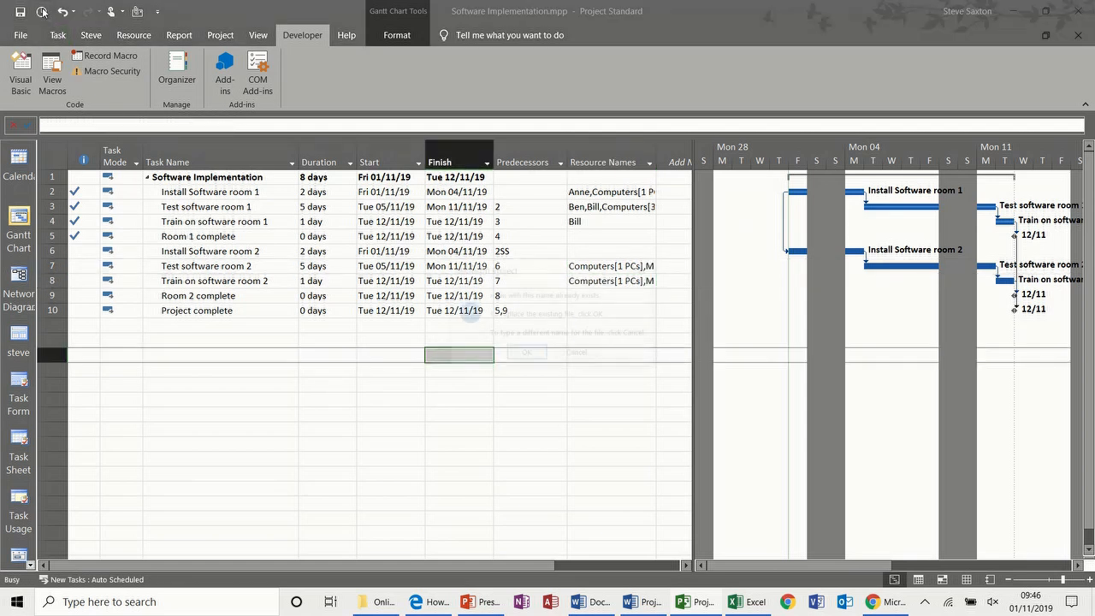
{"action": "left_click", "coordinate": [526, 354]}
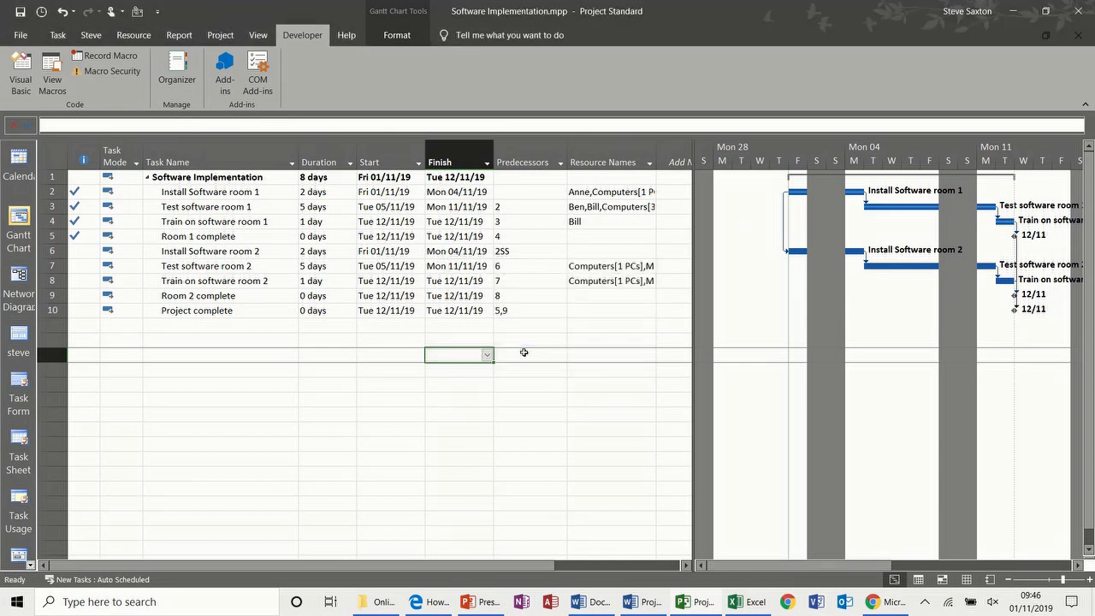
{"action": "left_click", "coordinate": [1012, 12]}
{"action": "left_click", "coordinate": [1012, 13]}
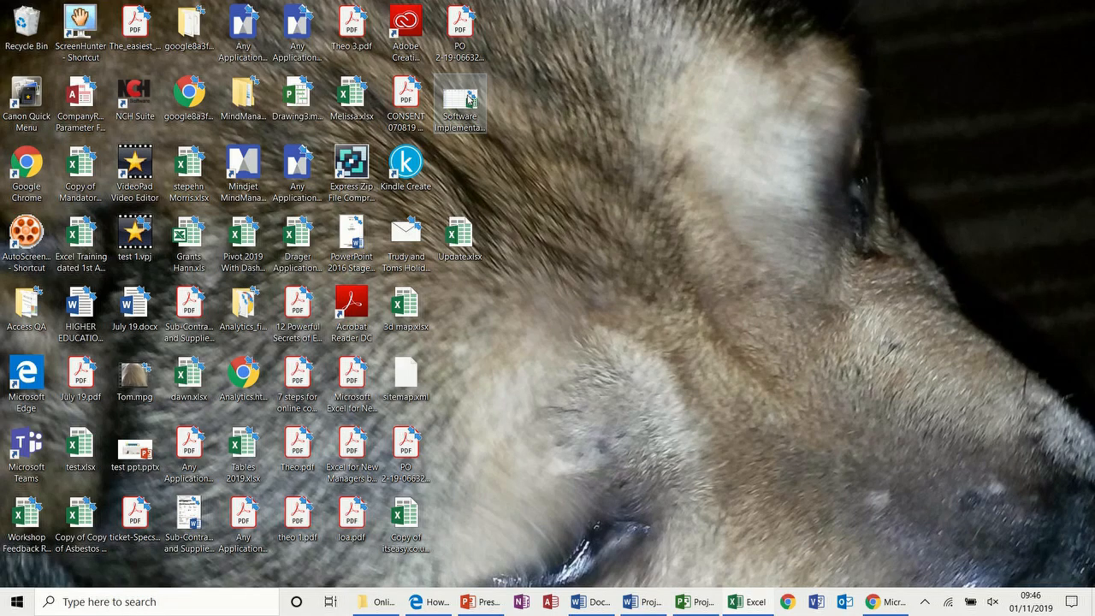
{"action": "double_click", "coordinate": [468, 100]}
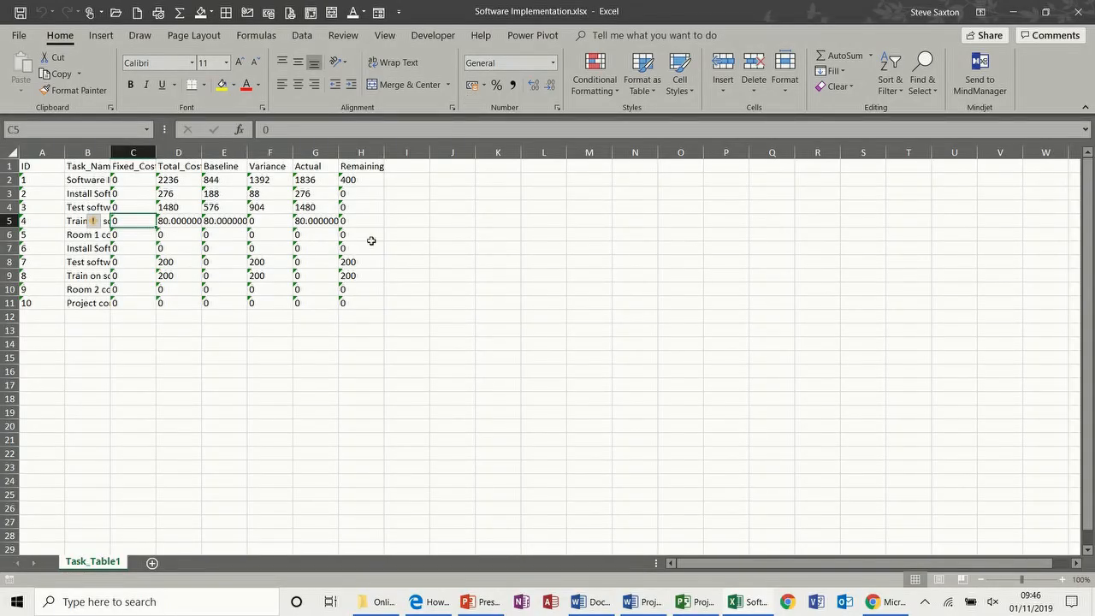
- Convert the text values in C2:H11 of the new Task_Table1 export to numbers and format them as pound Accounting
{"action": "left_click_drag", "start_coordinate": [137, 180], "coordinate": [345, 301]}
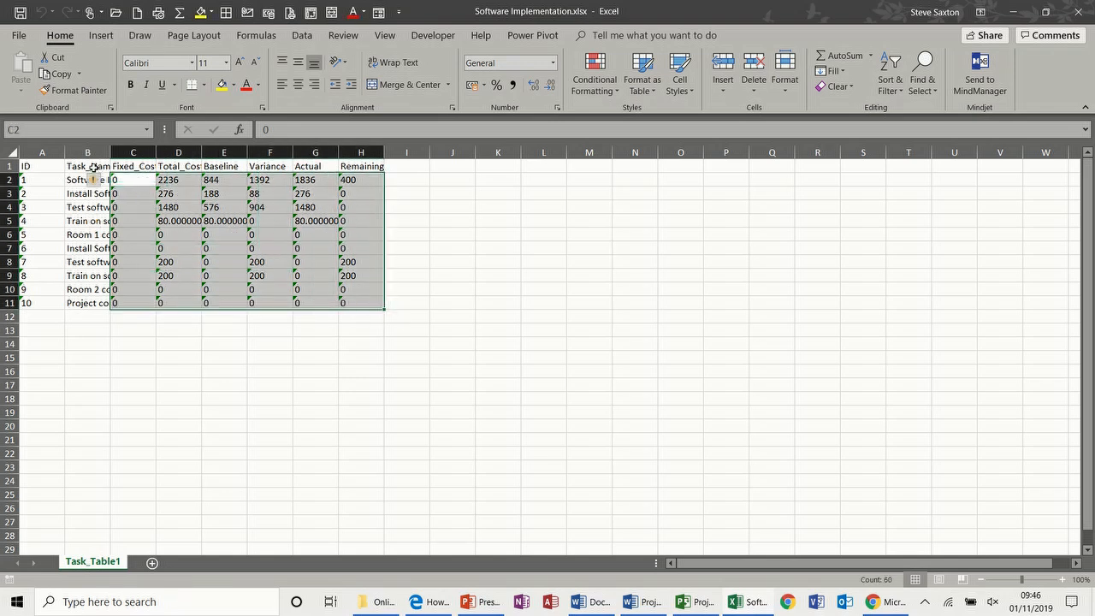
{"action": "left_click", "coordinate": [99, 183]}
{"action": "left_click", "coordinate": [87, 220]}
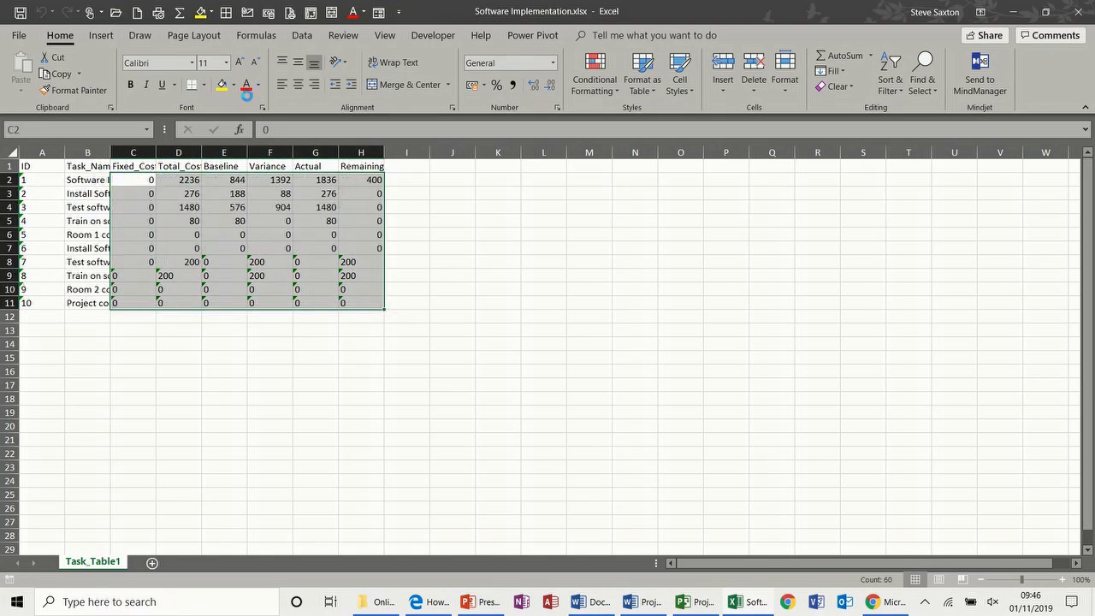
{"action": "left_click", "coordinate": [471, 86]}
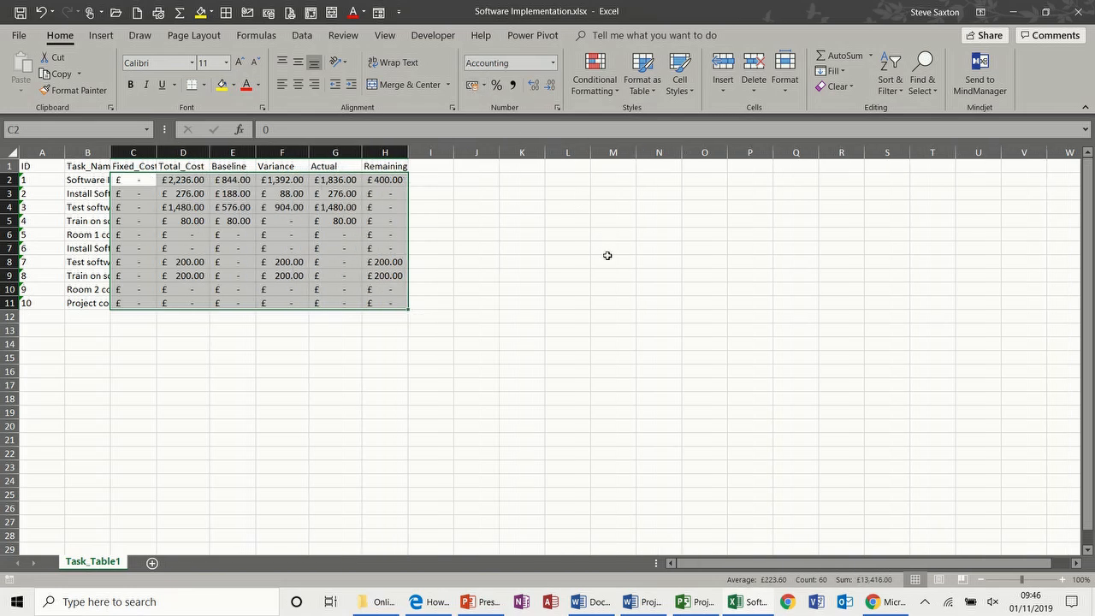
- Return to the Desktop and open the linked Update.xlsx workbook
{"action": "left_click", "coordinate": [1093, 602]}
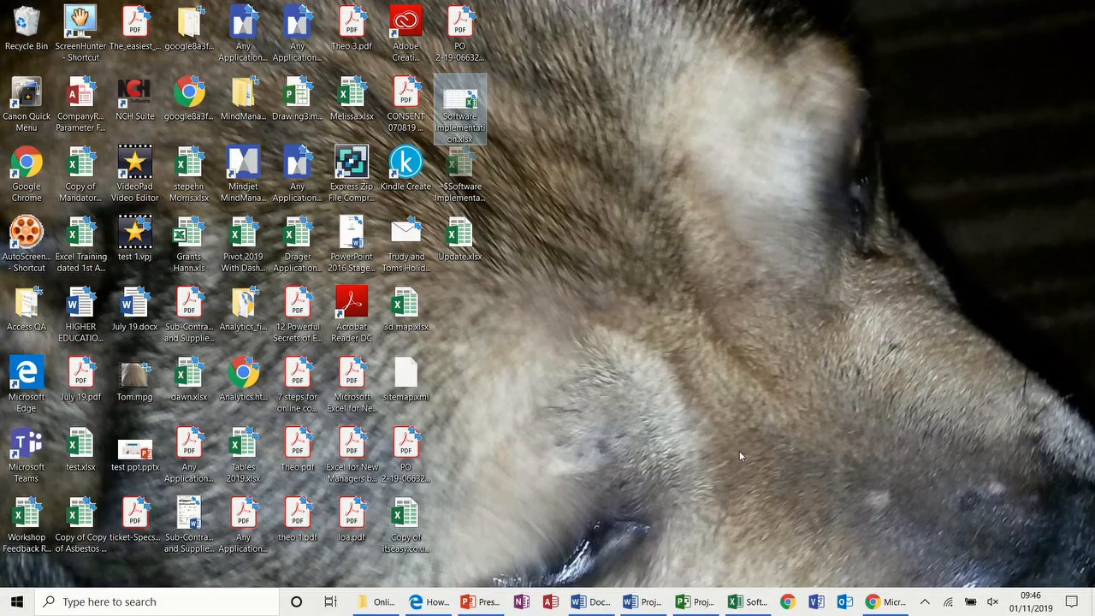
{"action": "double_click", "coordinate": [465, 232]}
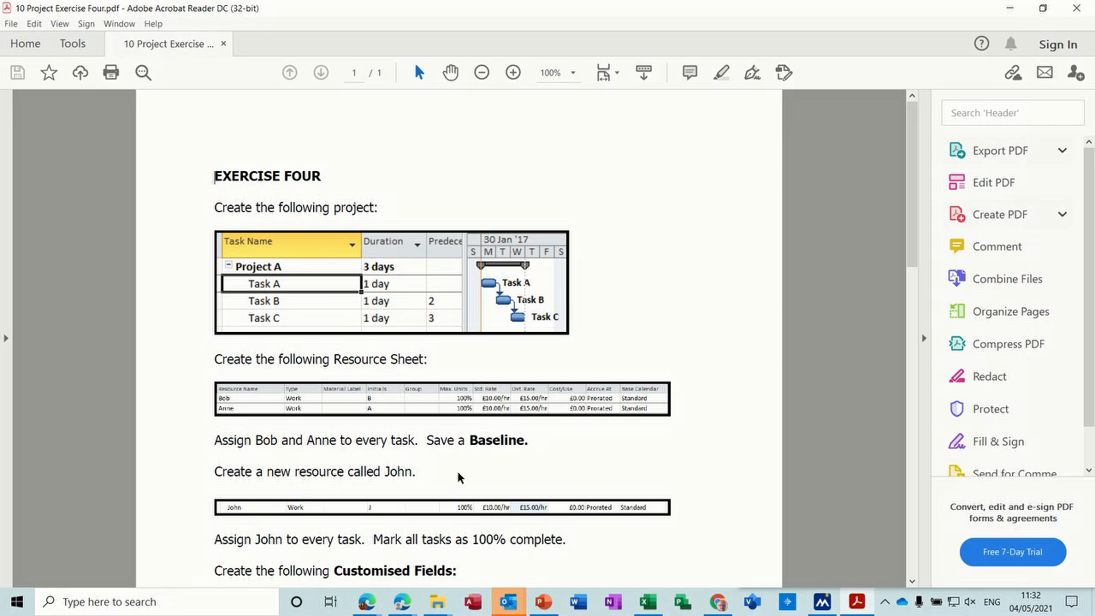
- Read through 10 Project Exercise Four.pdf, covering the Project A tasks, resources, customised fields, new table, Excel export and macro instructions
{"action": "left_click_drag", "start_coordinate": [912, 209], "coordinate": [921, 333]}
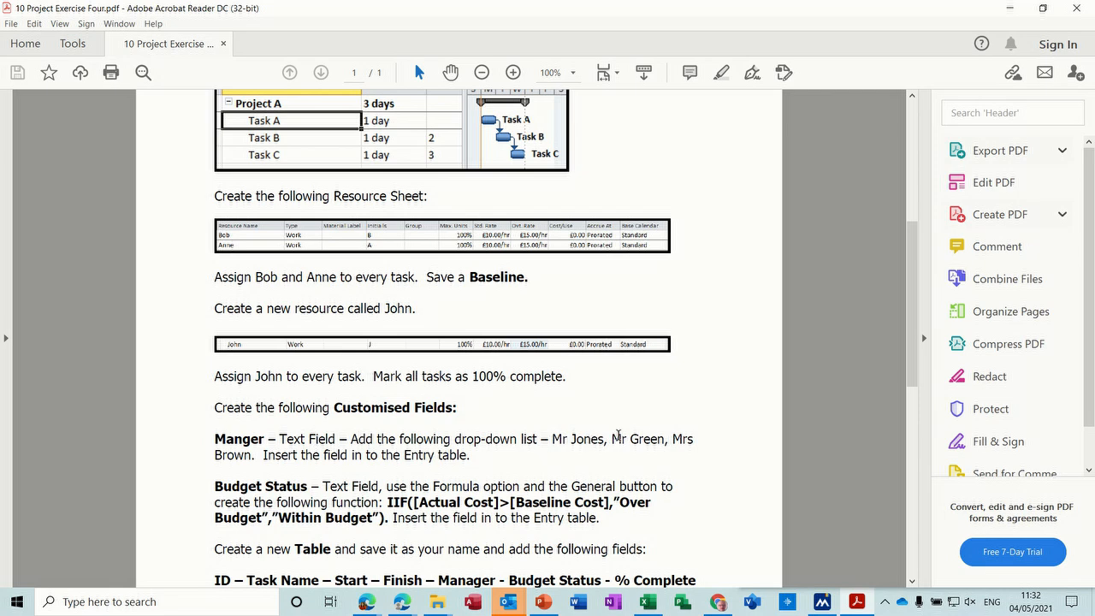
{"action": "left_click_drag", "start_coordinate": [911, 298], "coordinate": [903, 376]}
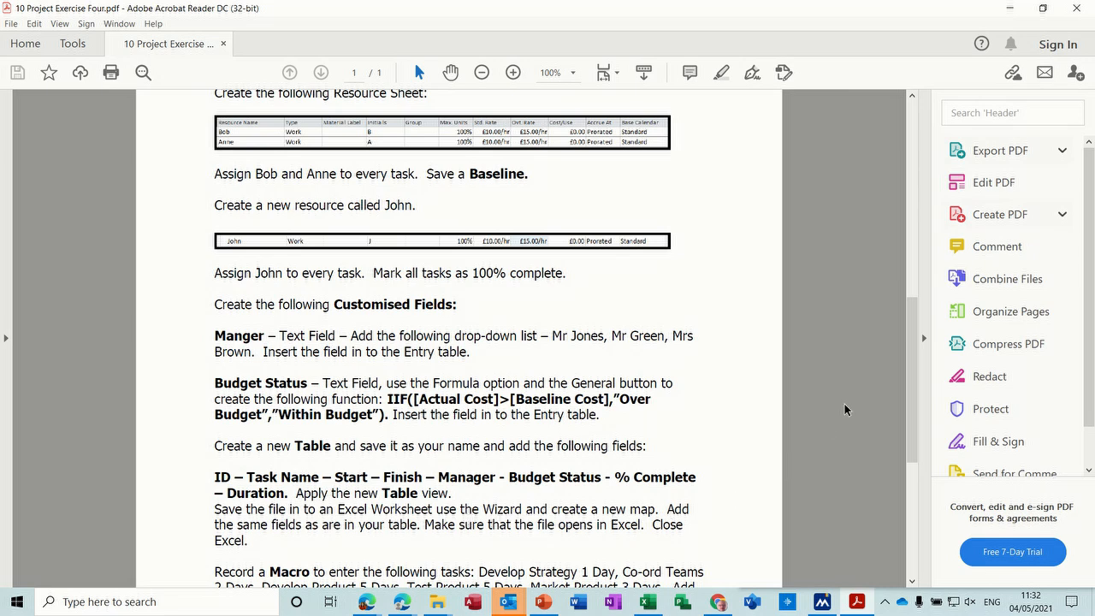
{"action": "left_click_drag", "start_coordinate": [914, 358], "coordinate": [907, 417]}
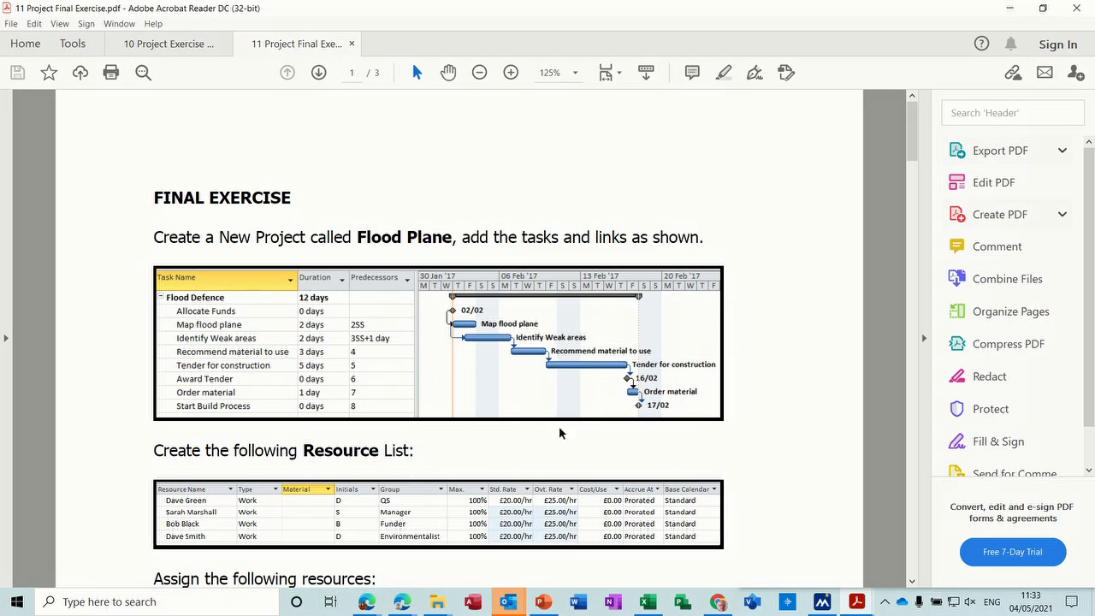
- Read through all three pages of 11 Project Final Exercise.pdf, from the Flood Plane project setup to the Resource Pool instructions
{"action": "left_click_drag", "start_coordinate": [912, 141], "coordinate": [909, 238]}
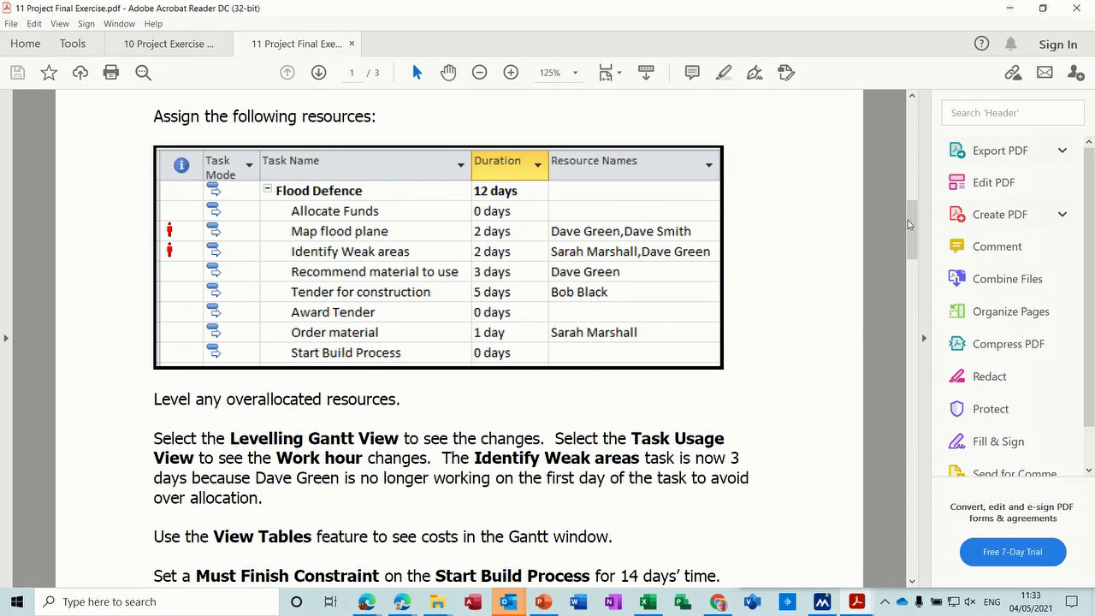
{"action": "left_click_drag", "start_coordinate": [912, 222], "coordinate": [912, 254]}
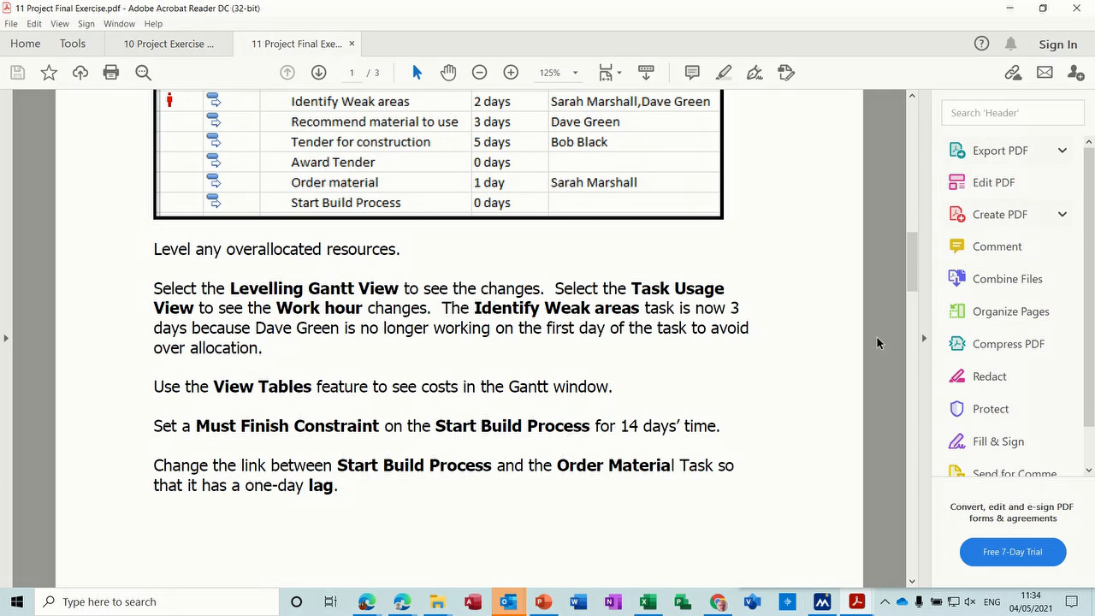
{"action": "mouse_move", "coordinate": [912, 267]}
{"action": "left_mouse_down"}
{"action": "mouse_move", "coordinate": [919, 287]}
{"action": "mouse_move", "coordinate": [921, 262]}
{"action": "left_mouse_up"}
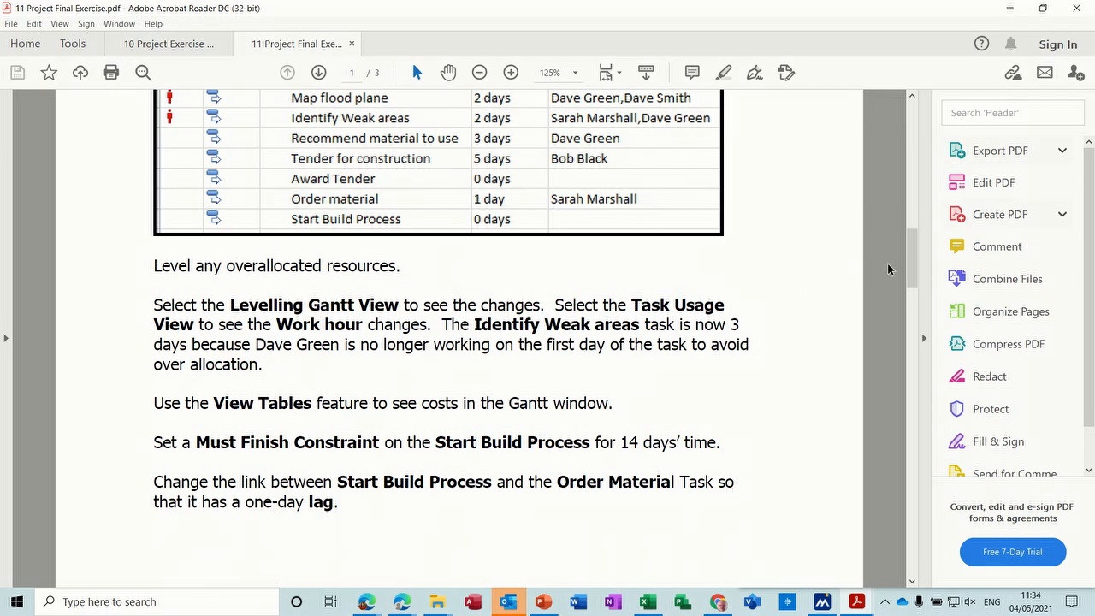
{"action": "left_click_drag", "start_coordinate": [911, 269], "coordinate": [911, 287]}
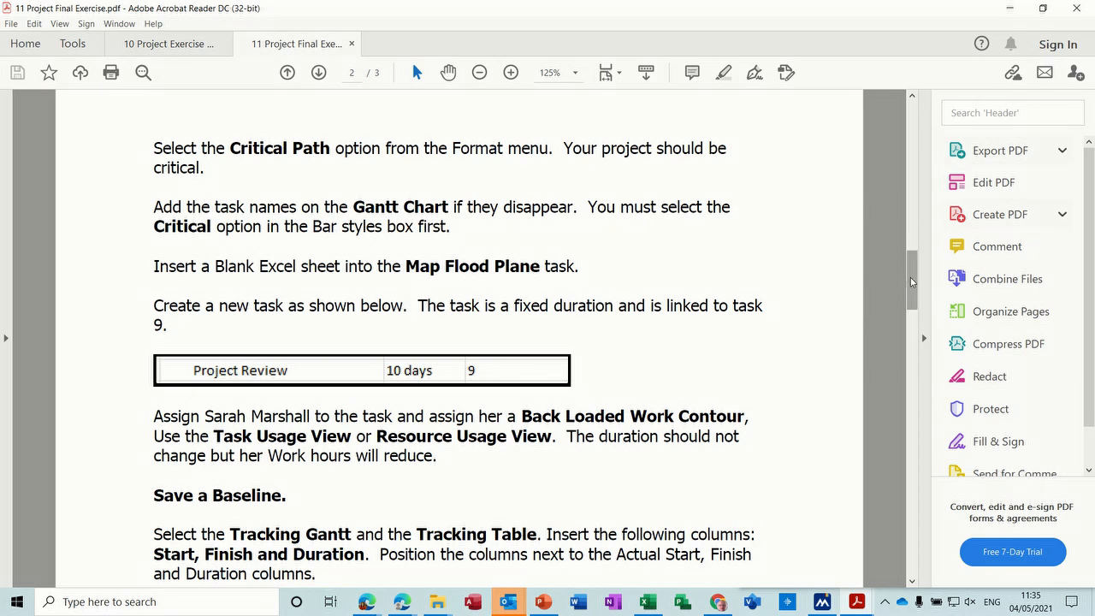
{"action": "left_click_drag", "start_coordinate": [911, 283], "coordinate": [912, 306]}
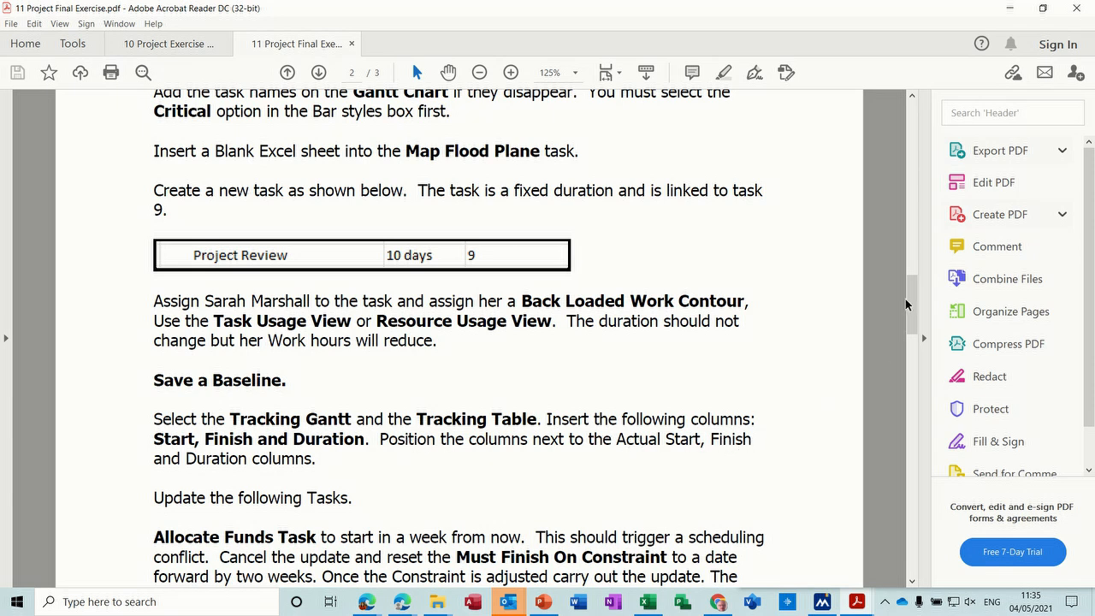
{"action": "left_click_drag", "start_coordinate": [910, 301], "coordinate": [917, 364]}
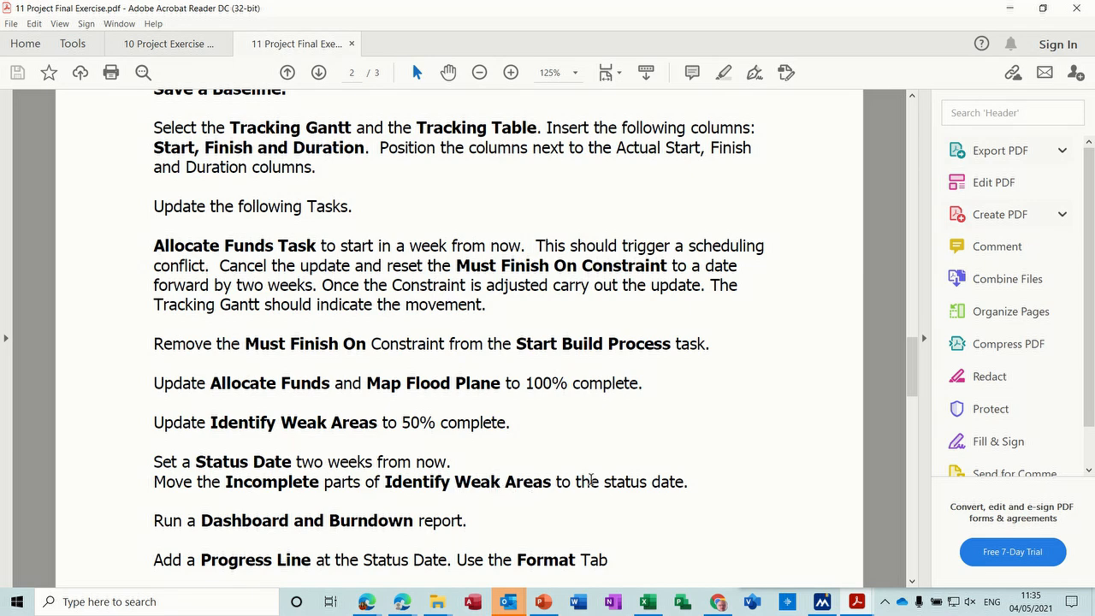
{"action": "left_click_drag", "start_coordinate": [910, 369], "coordinate": [913, 403]}
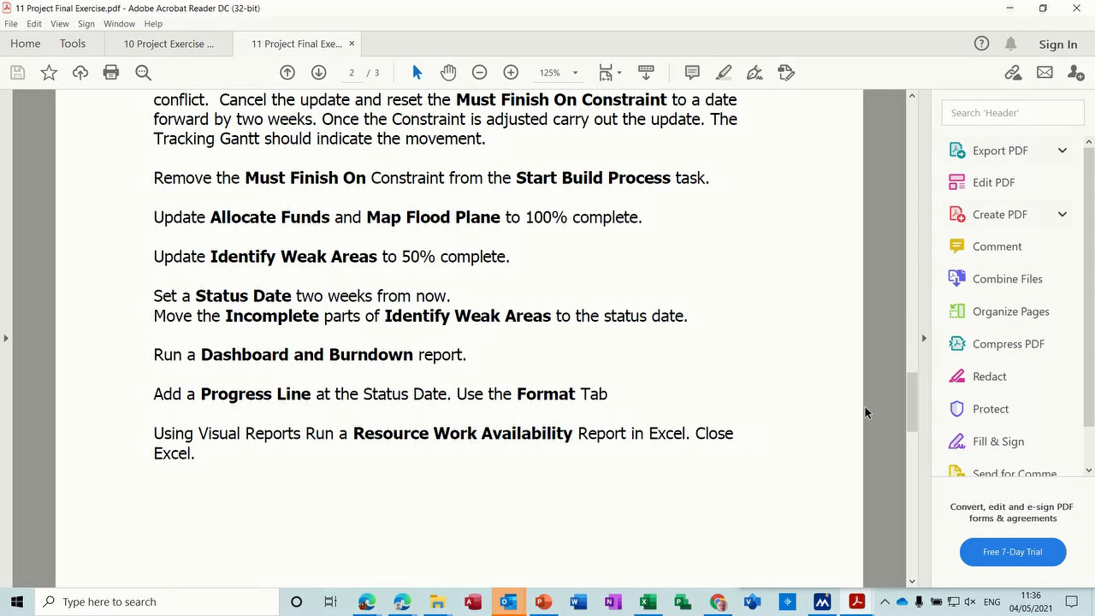
{"action": "left_click_drag", "start_coordinate": [913, 392], "coordinate": [912, 411]}
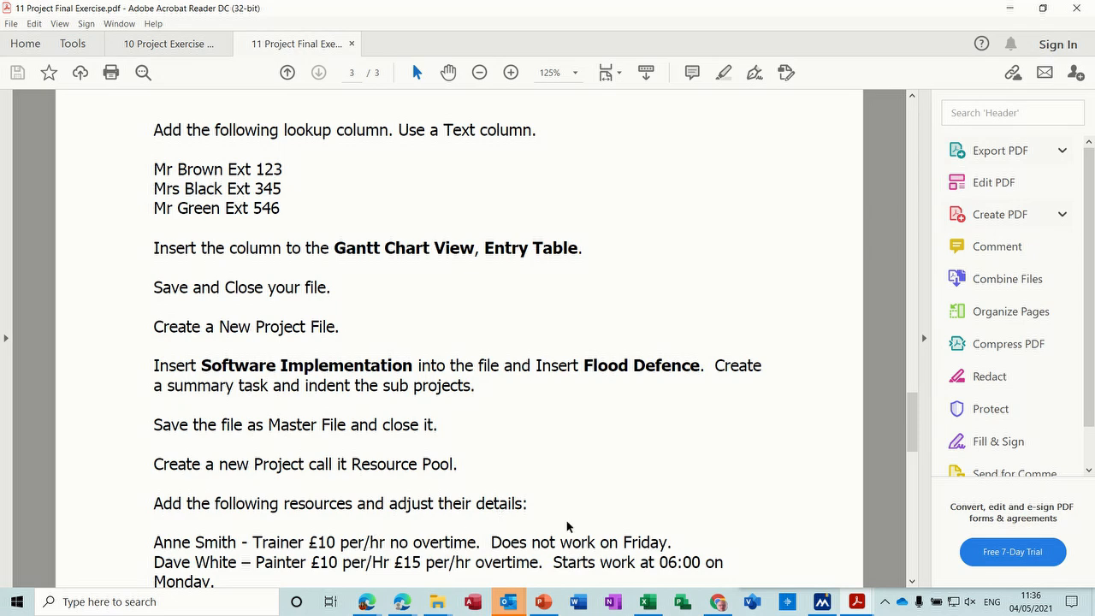
{"action": "left_click_drag", "start_coordinate": [913, 420], "coordinate": [908, 503]}
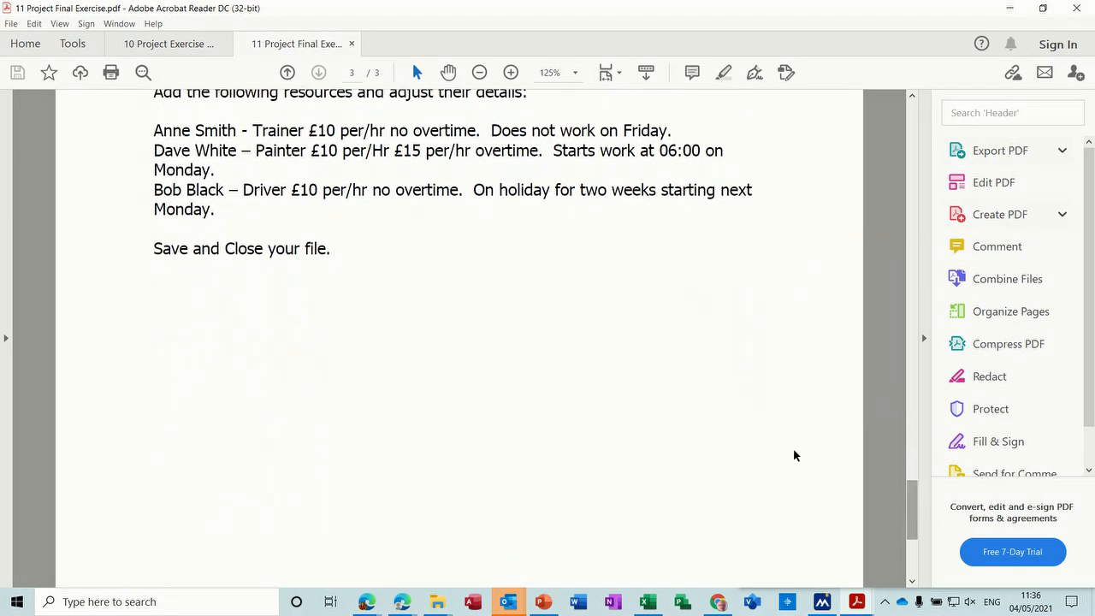